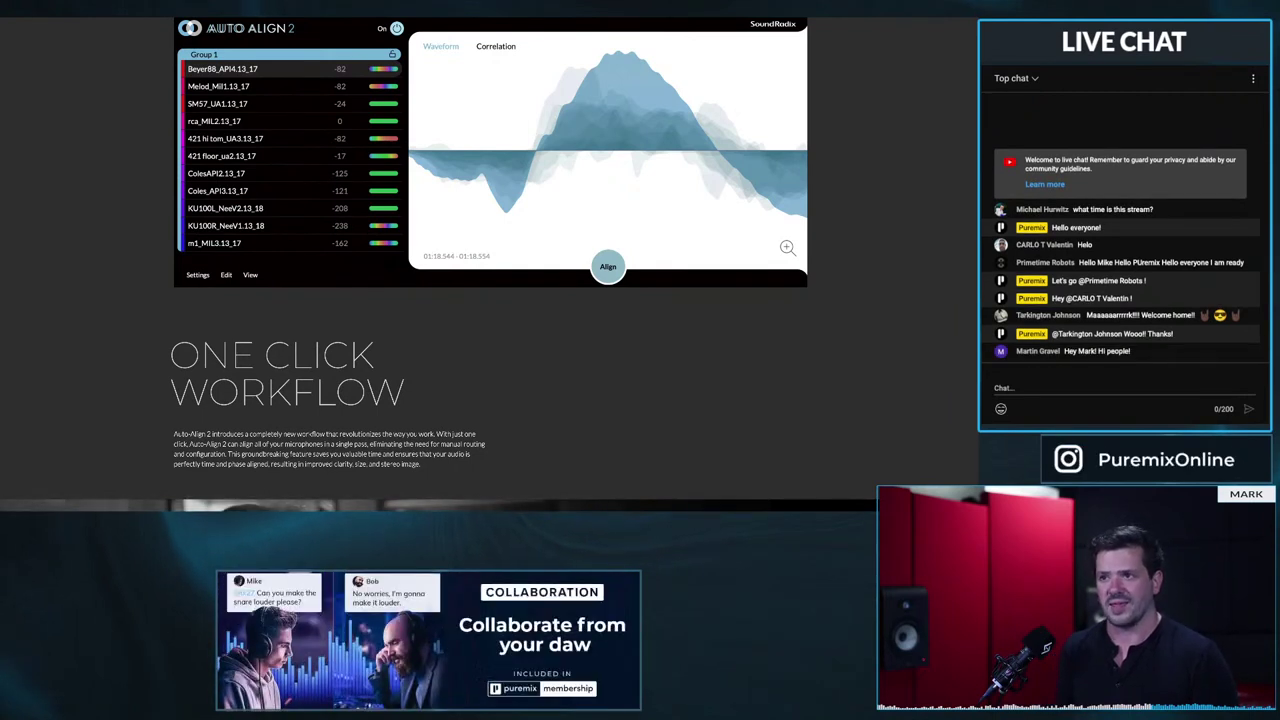
# Step: Look through the Auto-Align 2 product page, from the one-click workflow section down to the features list
pyautogui.scroll(-6, 484, 264)
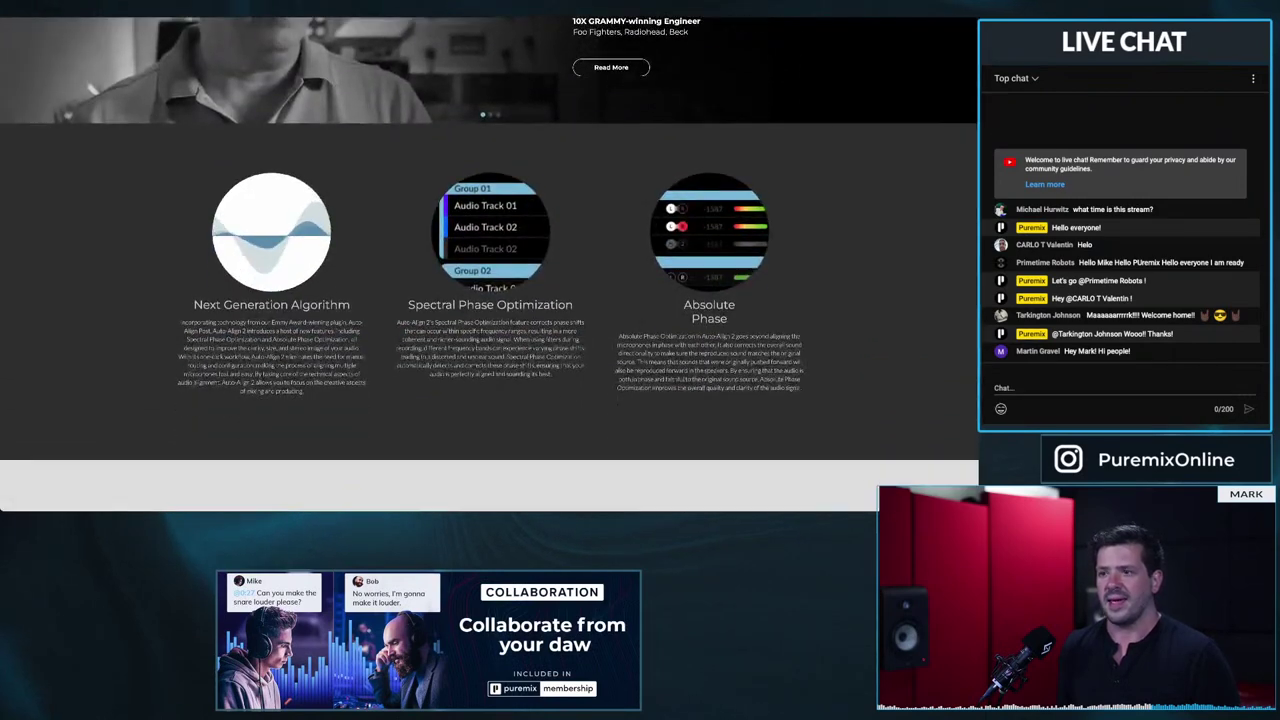
pyautogui.scroll(-2, 484, 264)
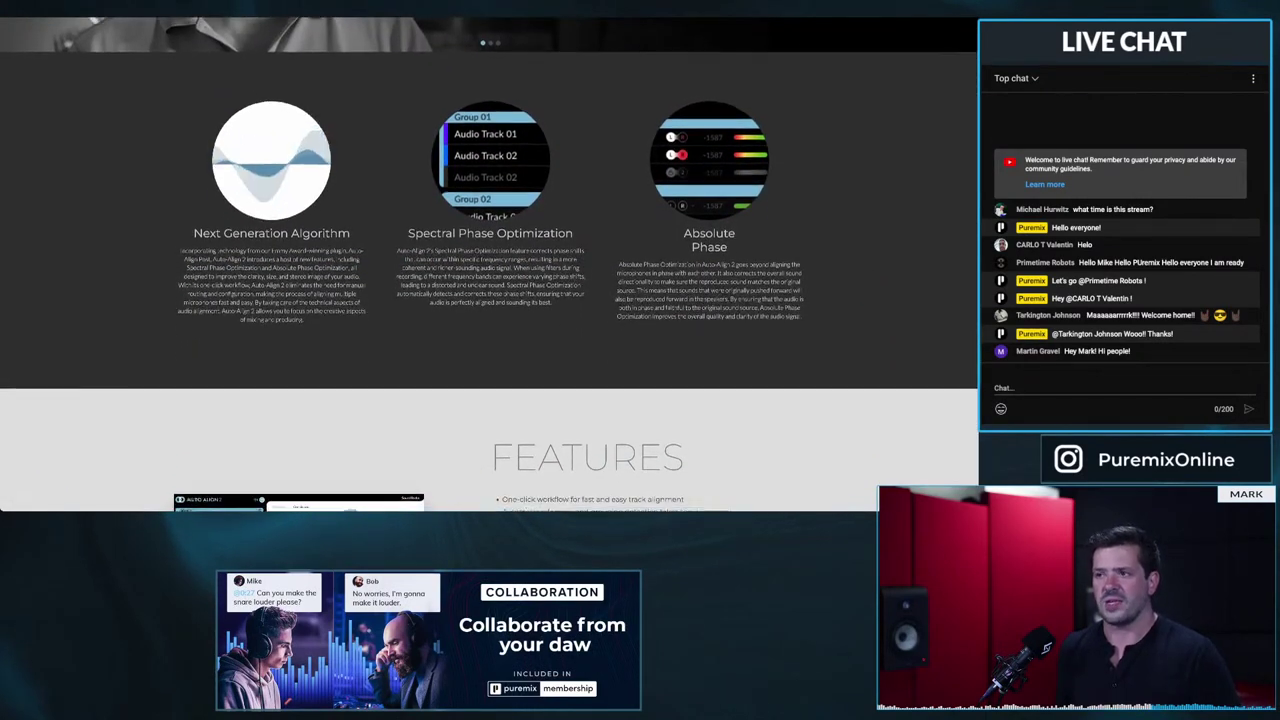
pyautogui.scroll(-1, 484, 264)
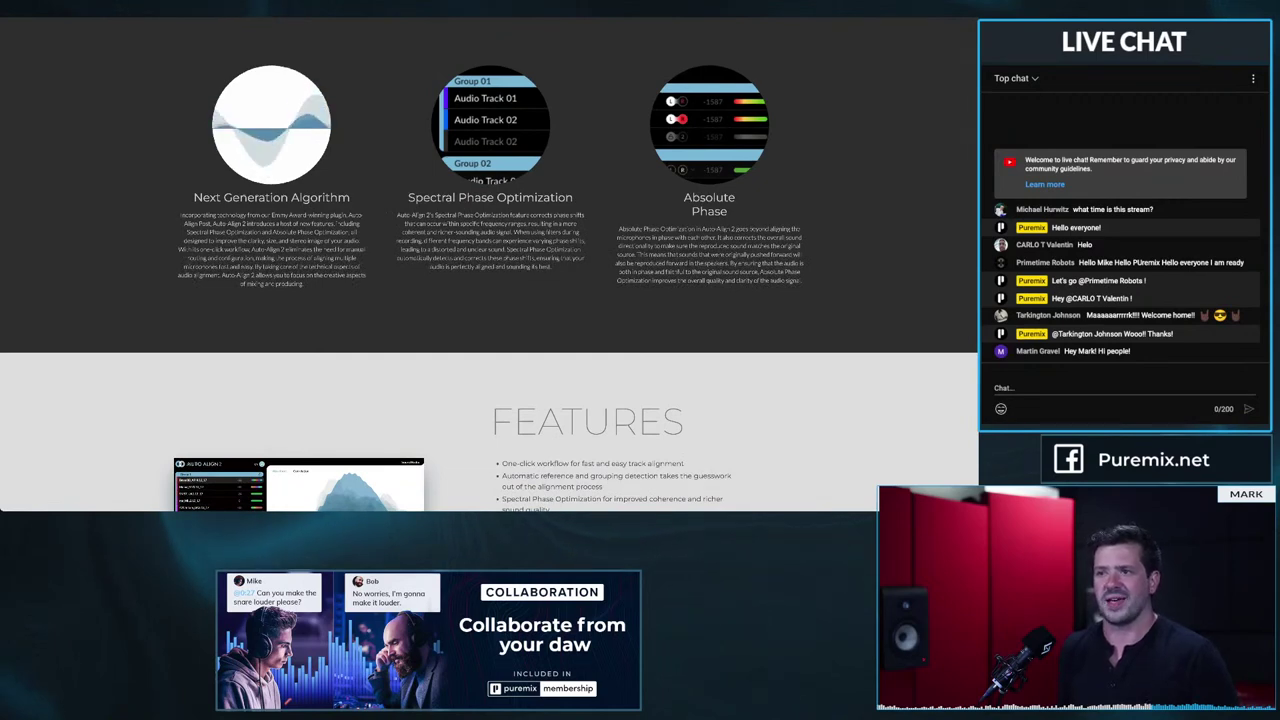
pyautogui.scroll(-1, 484, 264)
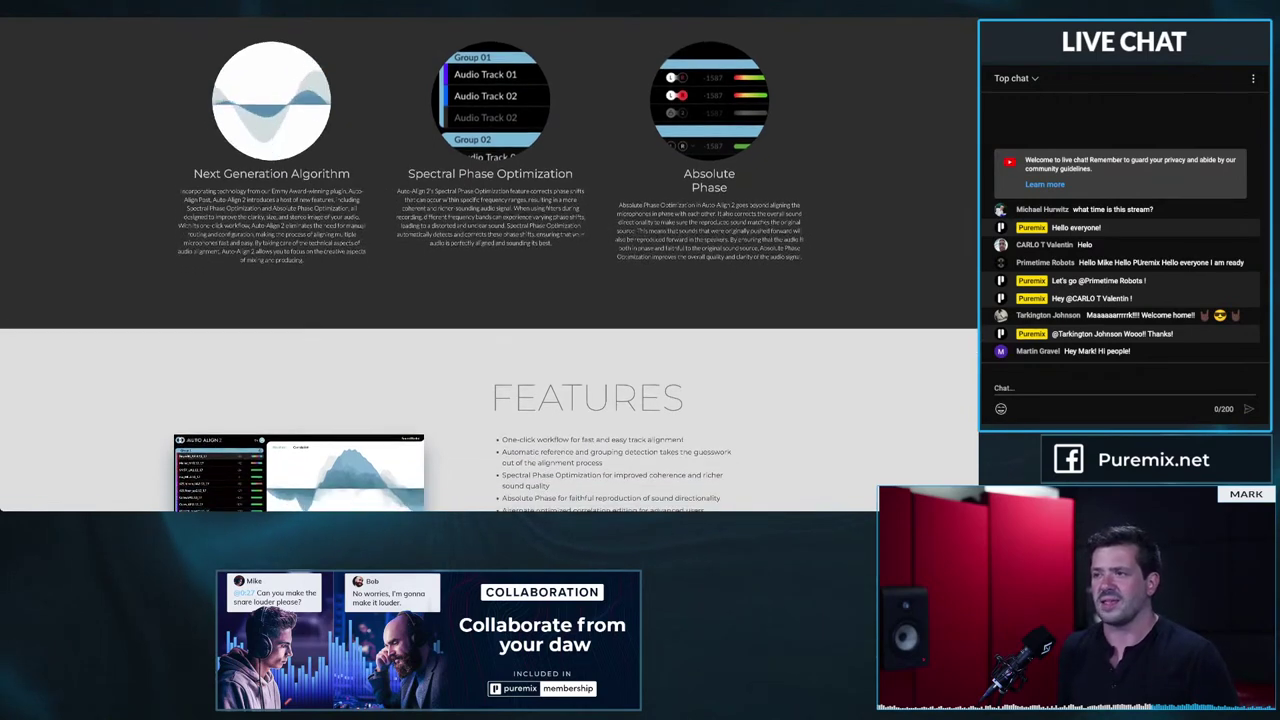
pyautogui.scroll(-2, 484, 264)
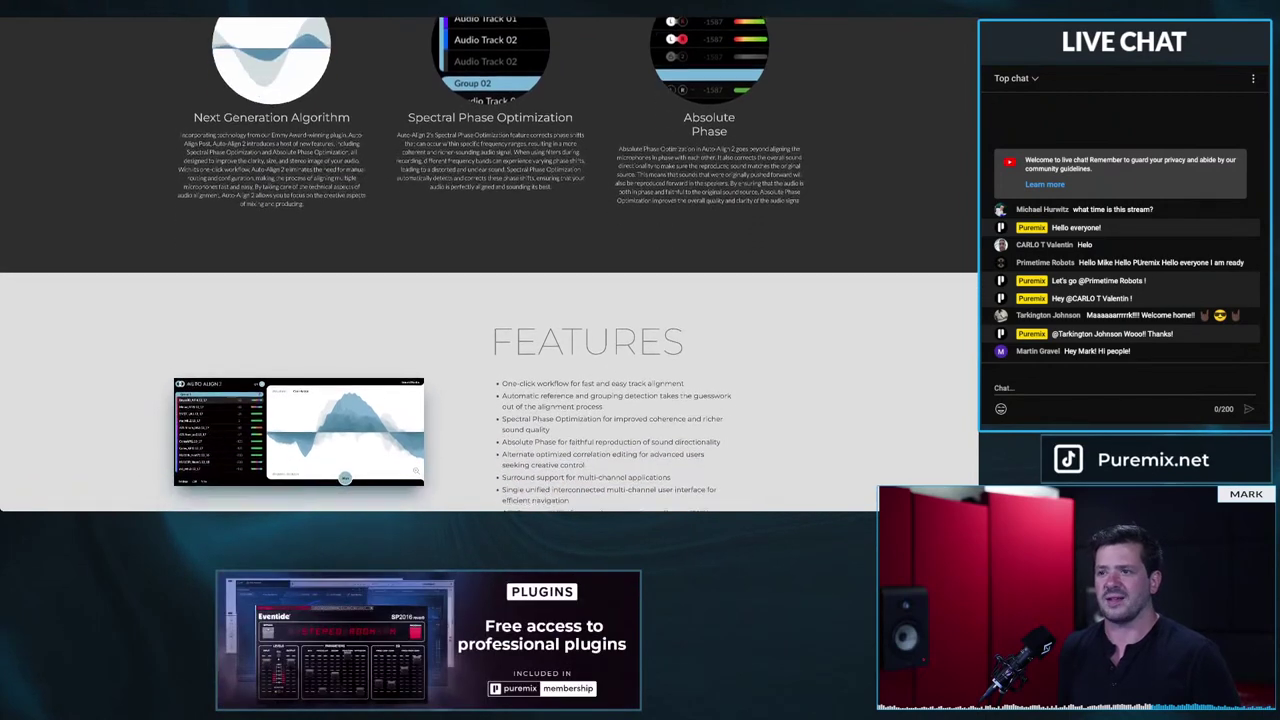
pyautogui.scroll(-5, 484, 264)
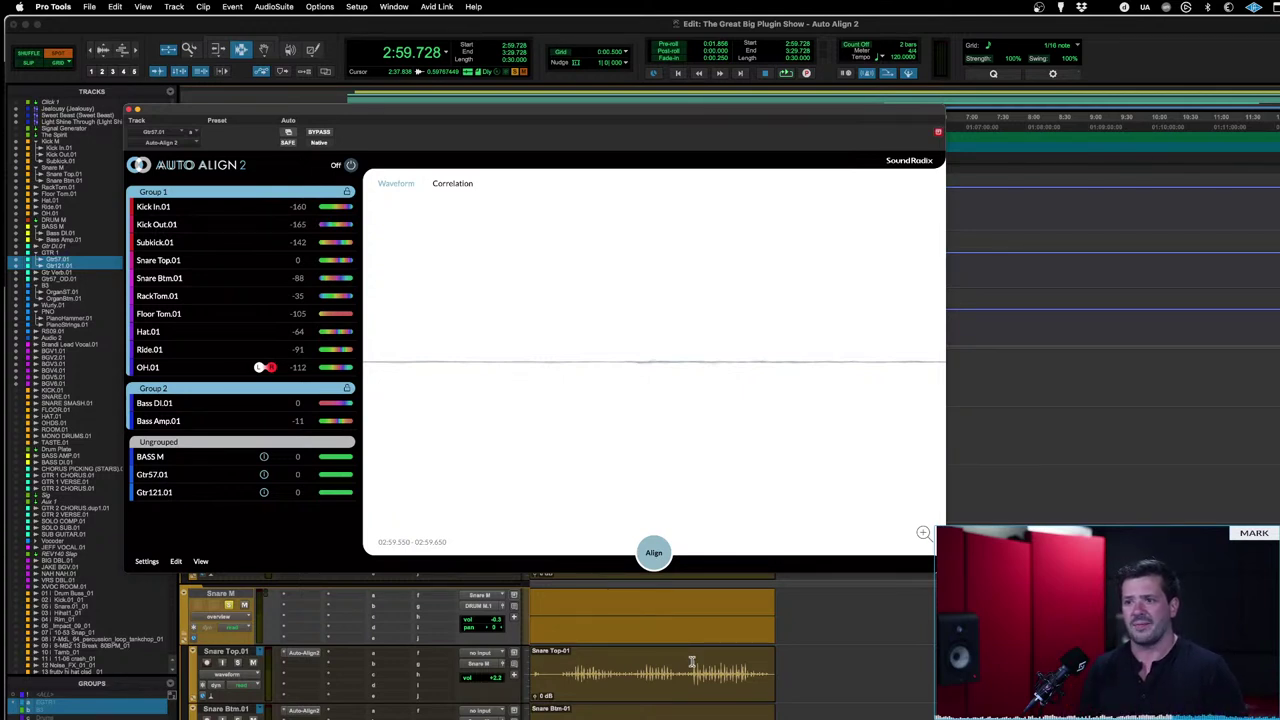
# Step: Play the song from about 2:37 in the Snare Top clip with Auto-Align 2 off, and switch it on during playback
pyautogui.click(691, 662)
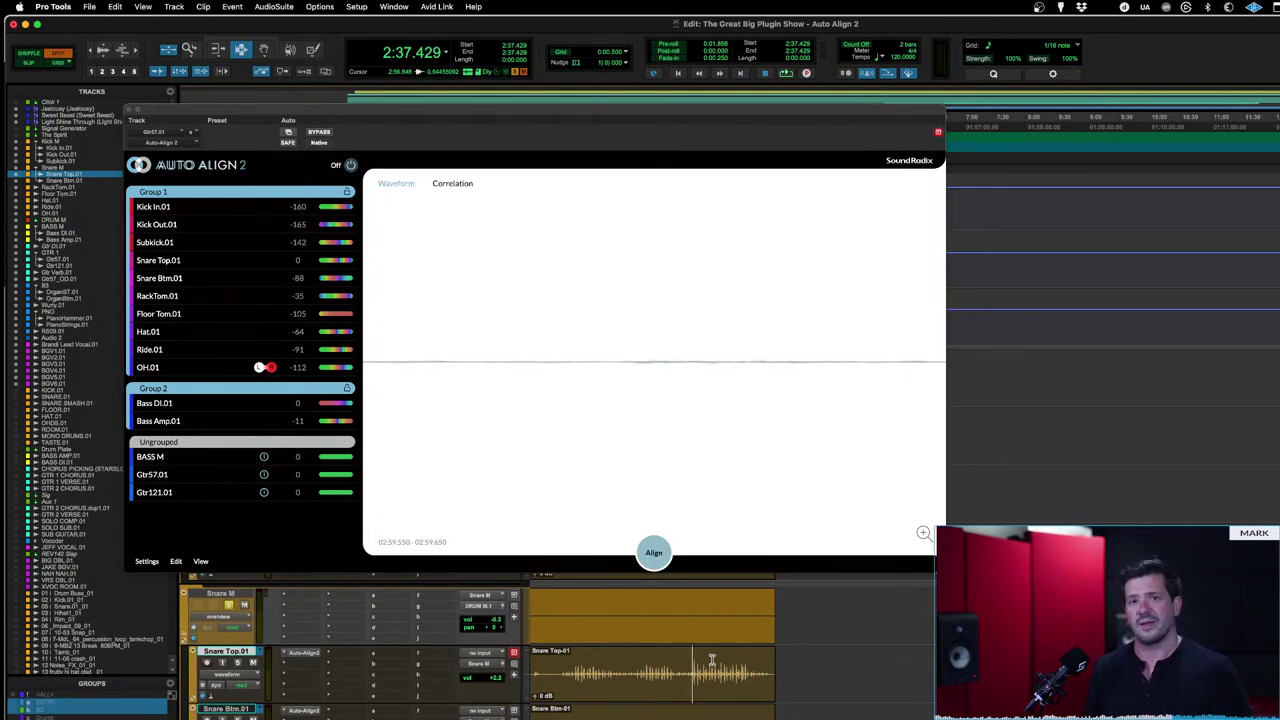
pyautogui.press('space')
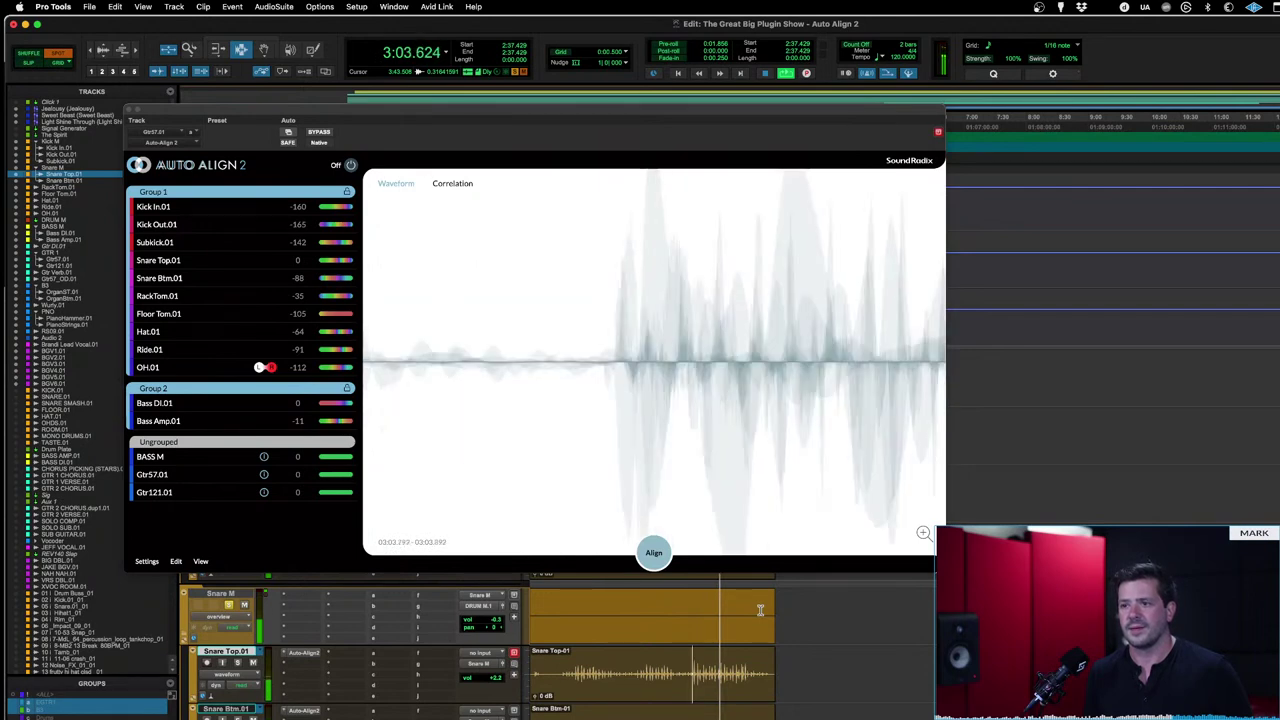
pyautogui.press('space')
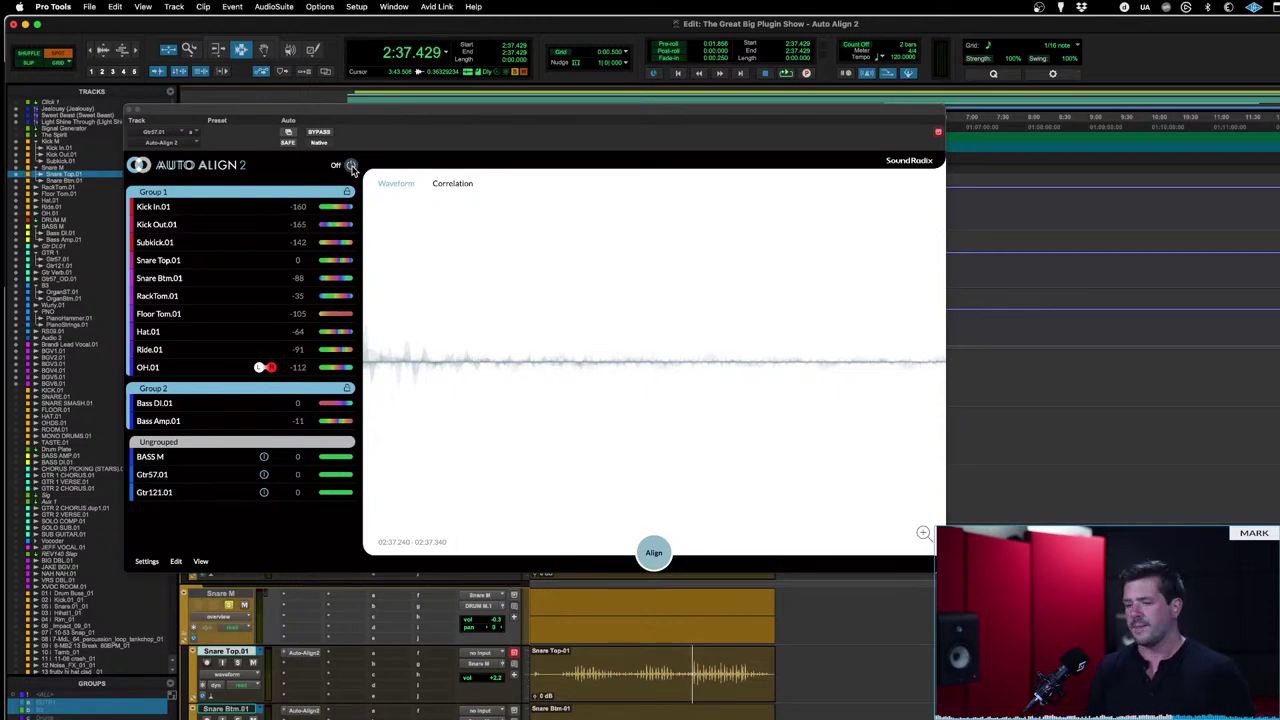
pyautogui.press('space')
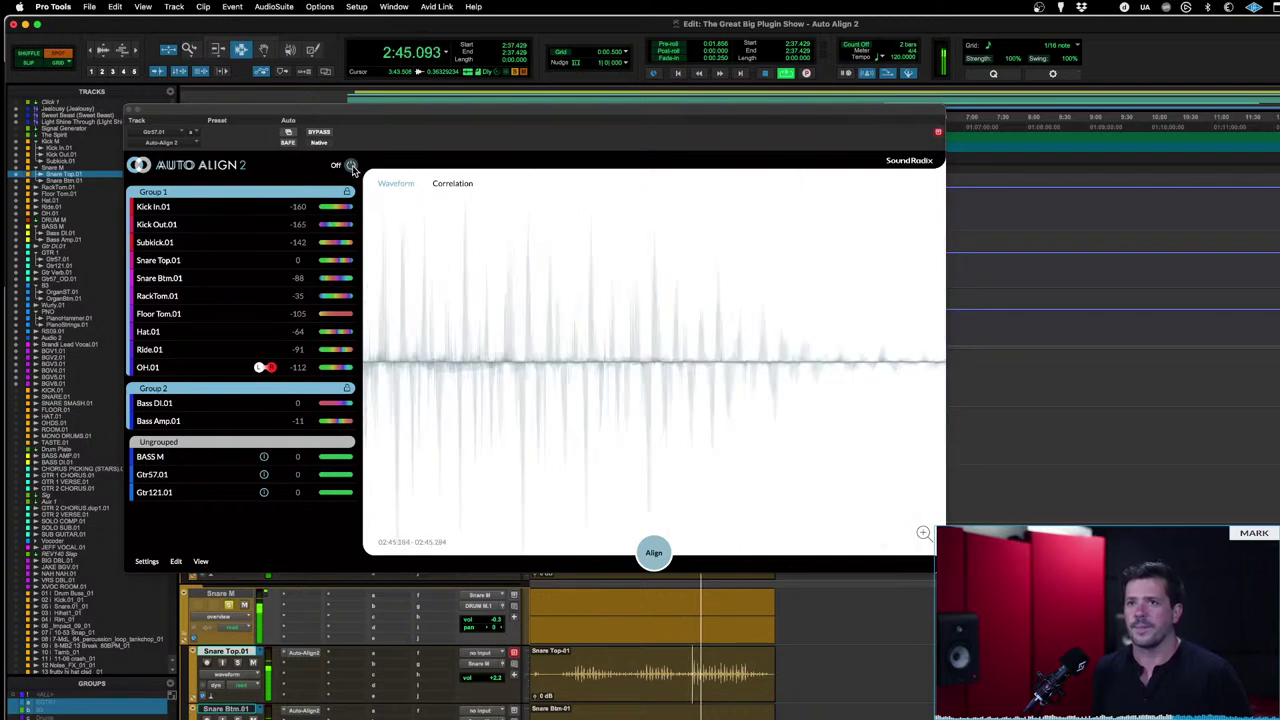
pyautogui.click(351, 166)
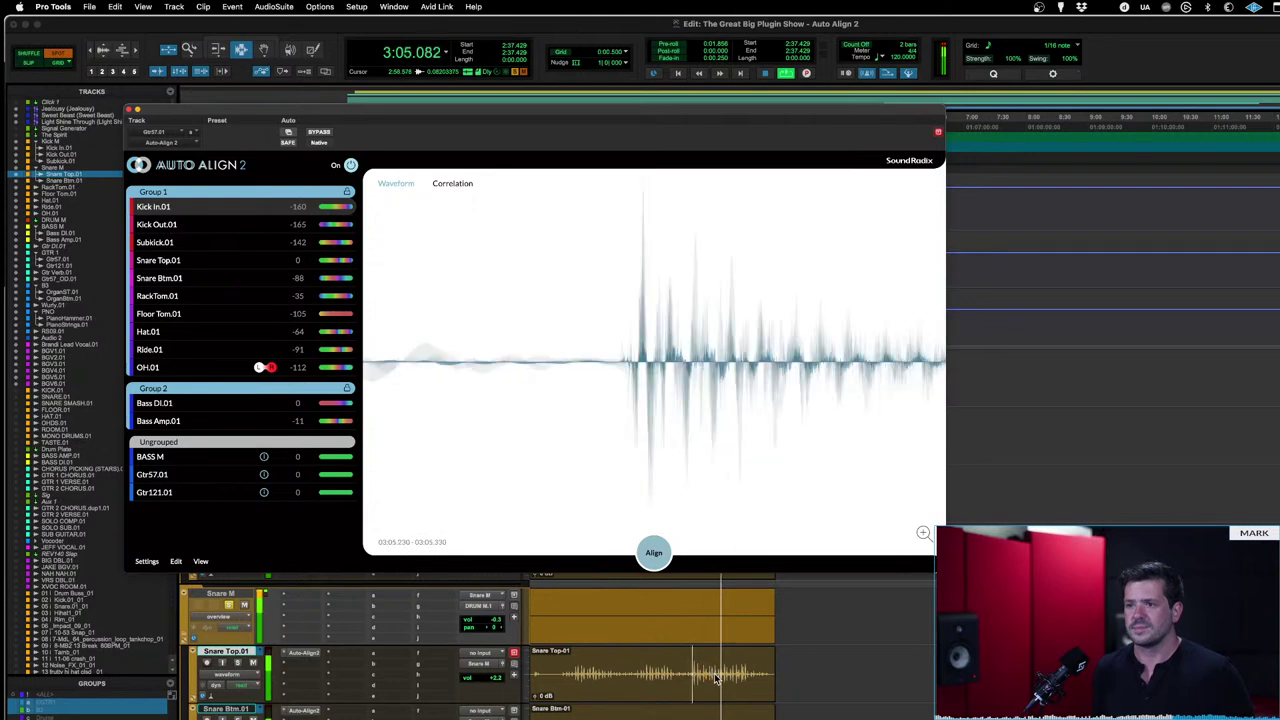
# Step: Compare playback from 2:58.576 with Auto-Align 2 off and on, leaving the plugin switched on
pyautogui.click(351, 165)
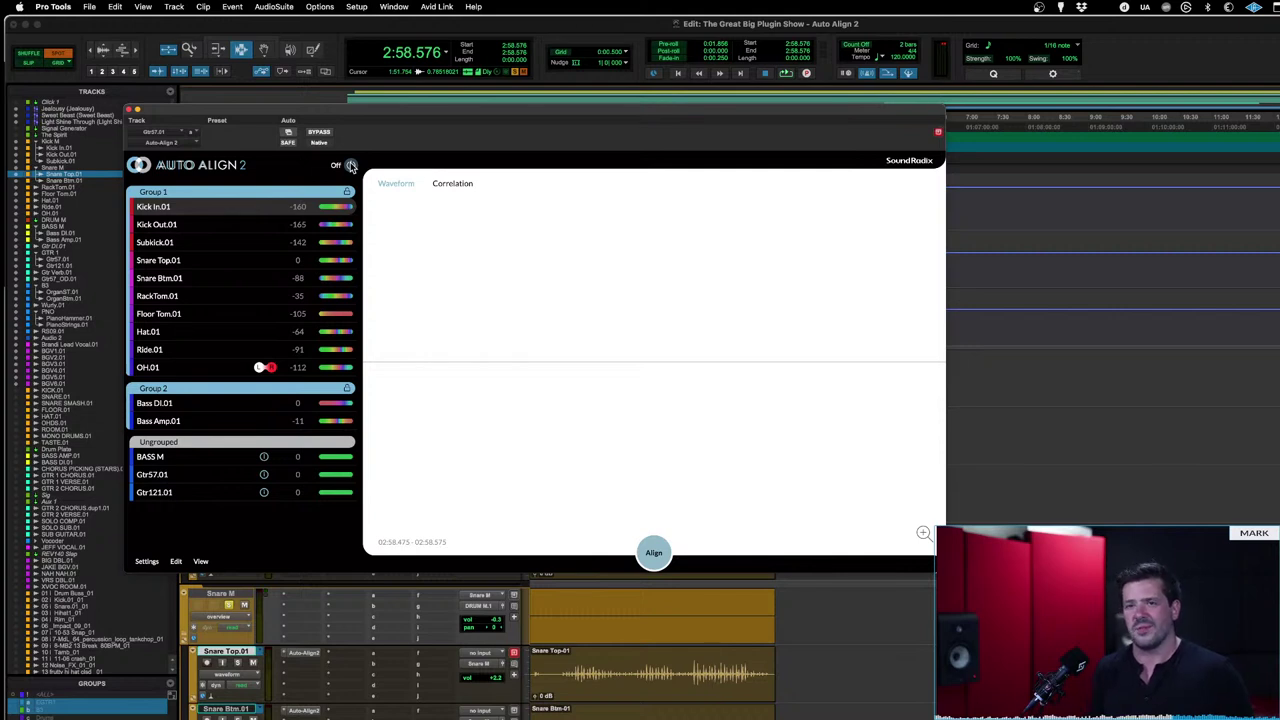
pyautogui.press('space')
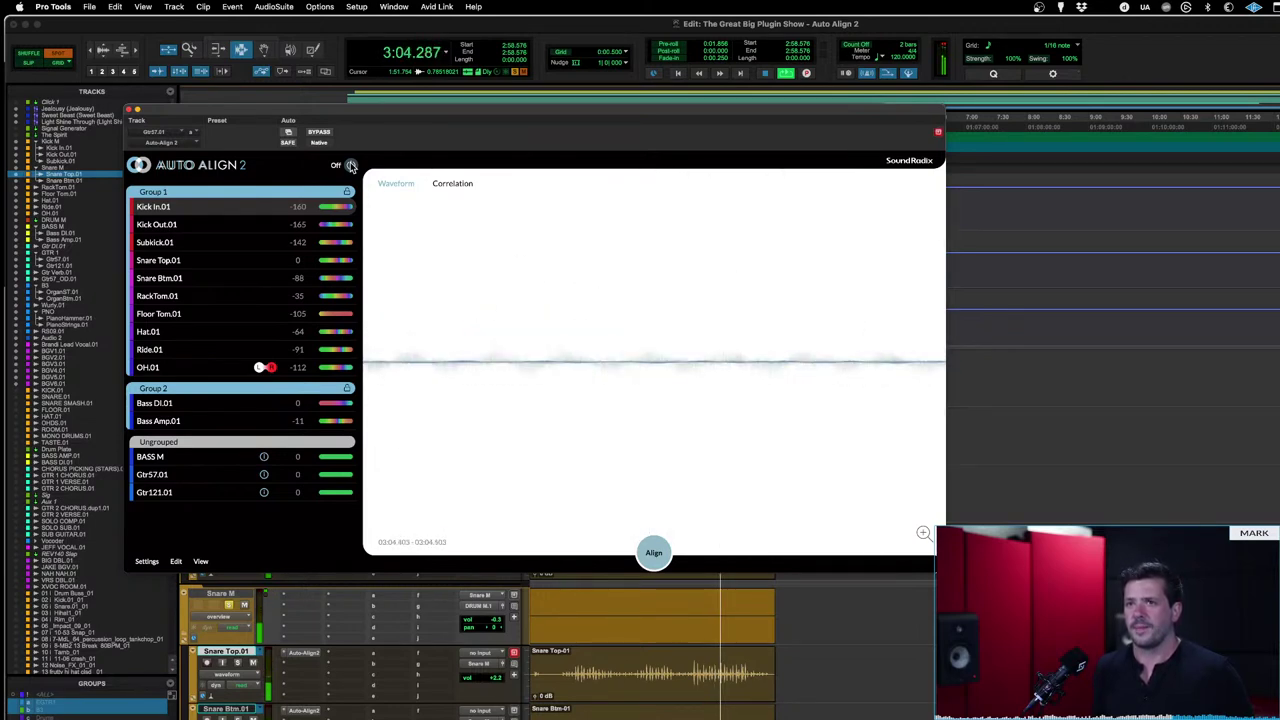
pyautogui.press('space')
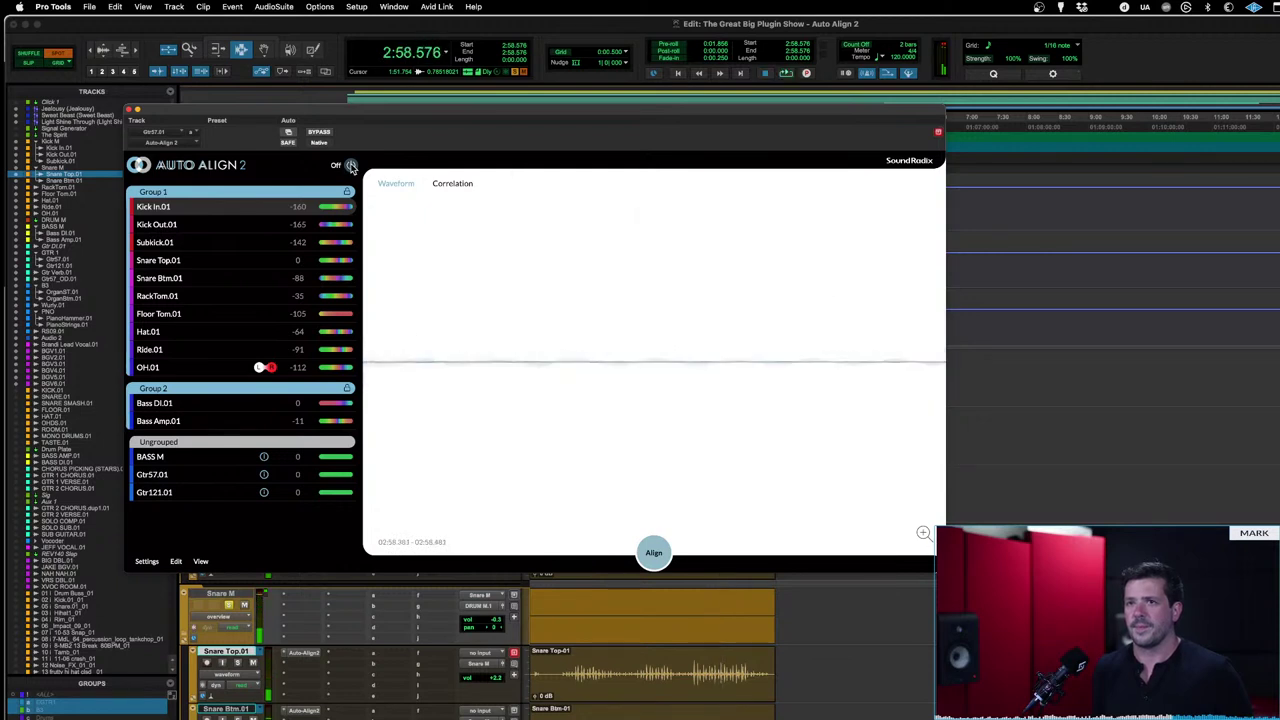
pyautogui.press('space')
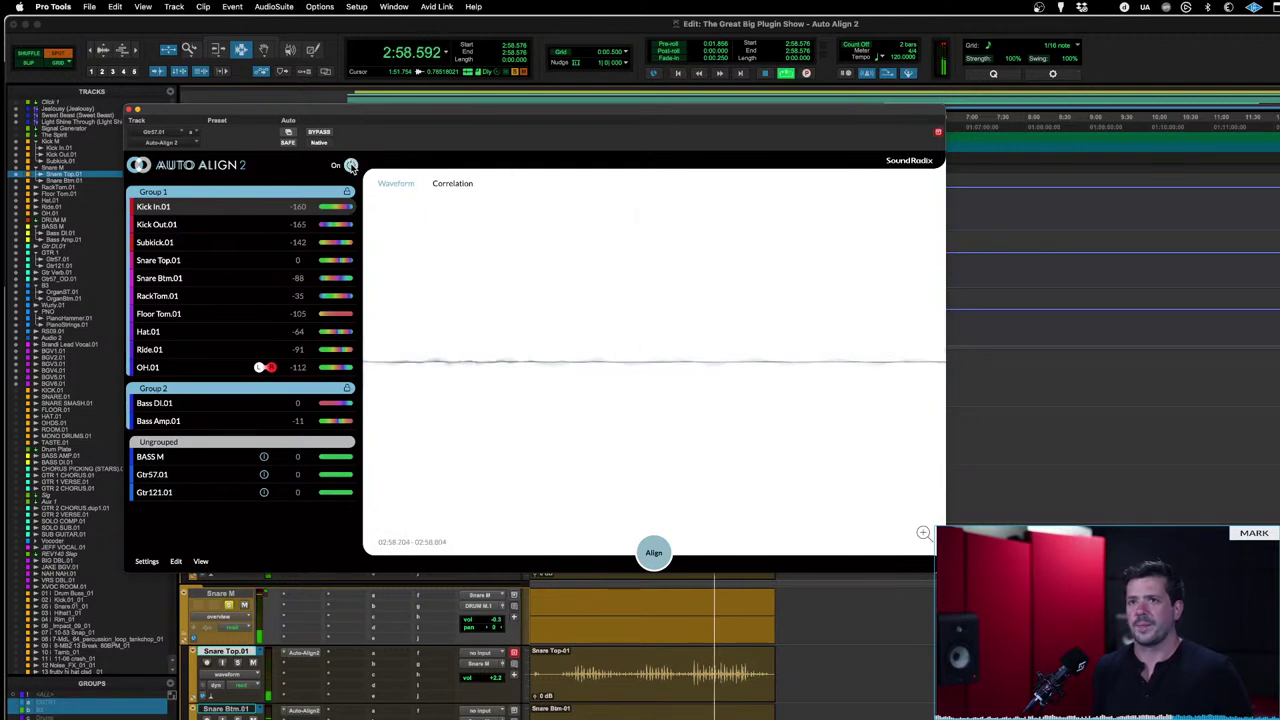
pyautogui.click(351, 165)
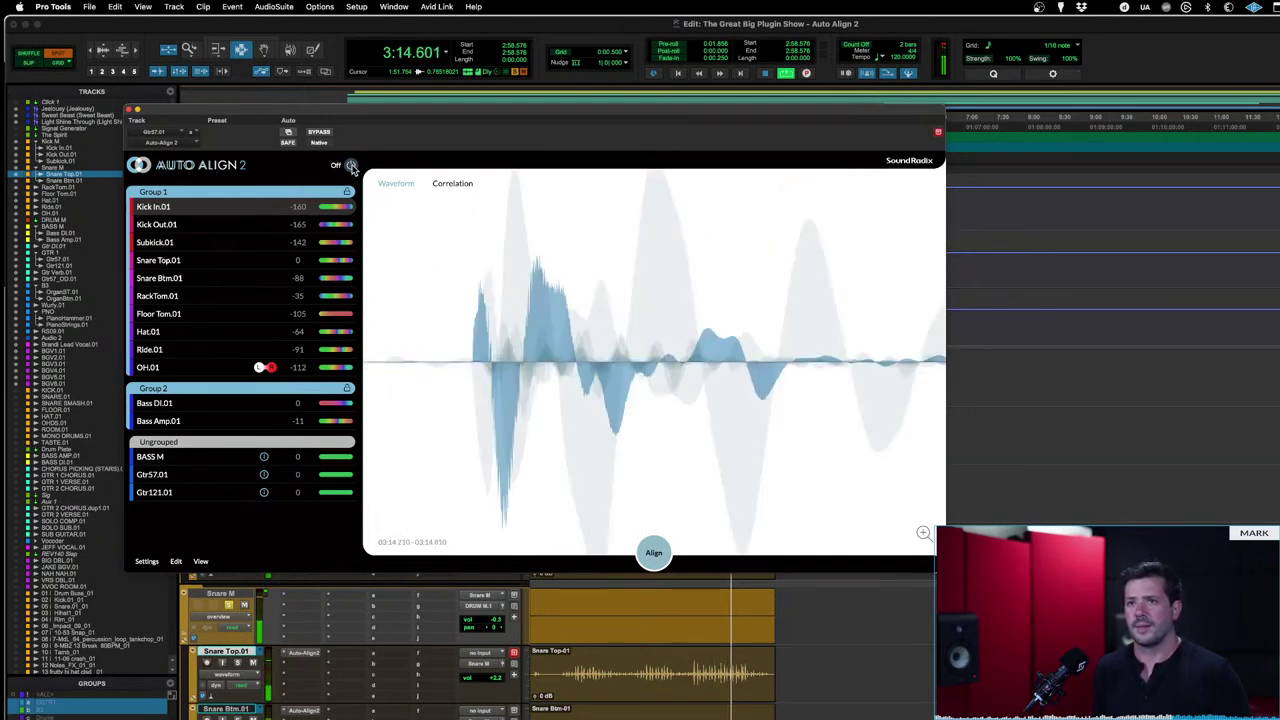
pyautogui.click(351, 166)
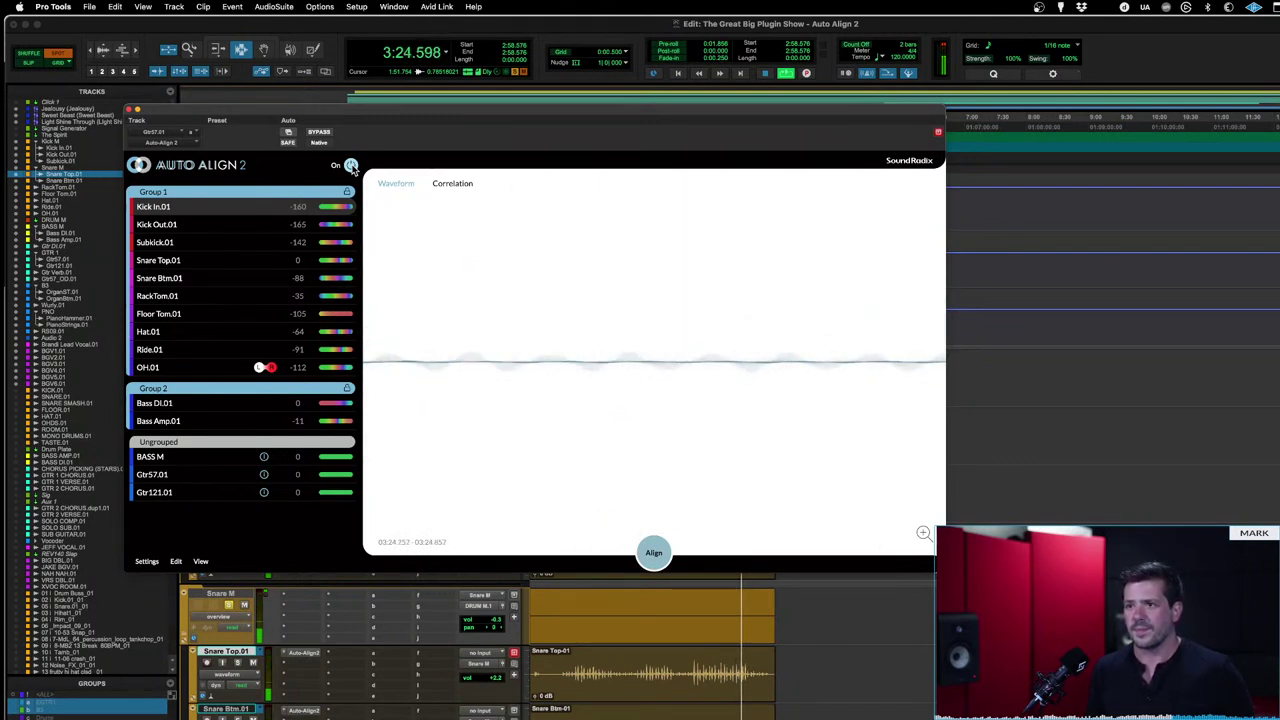
pyautogui.press('space')
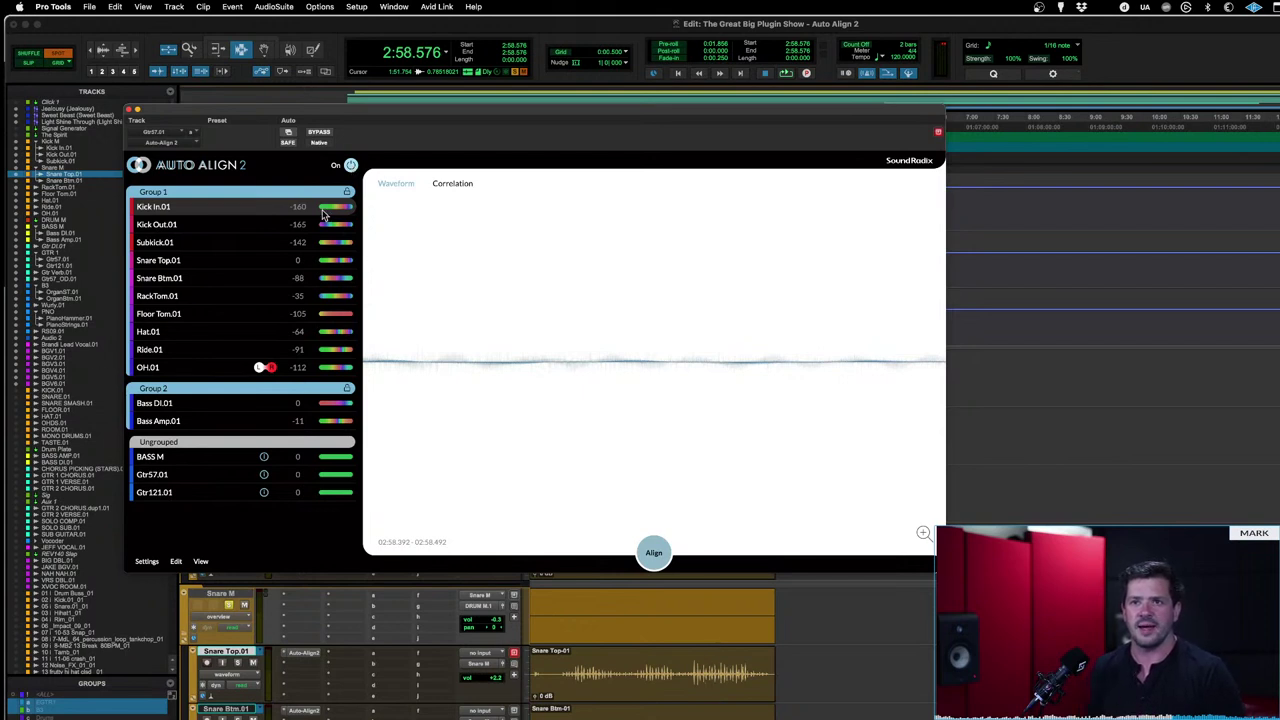
# Step: Set Kick In.01 as the key time track of Group 1 in Auto-Align 2
pyautogui.moveTo(329, 215)
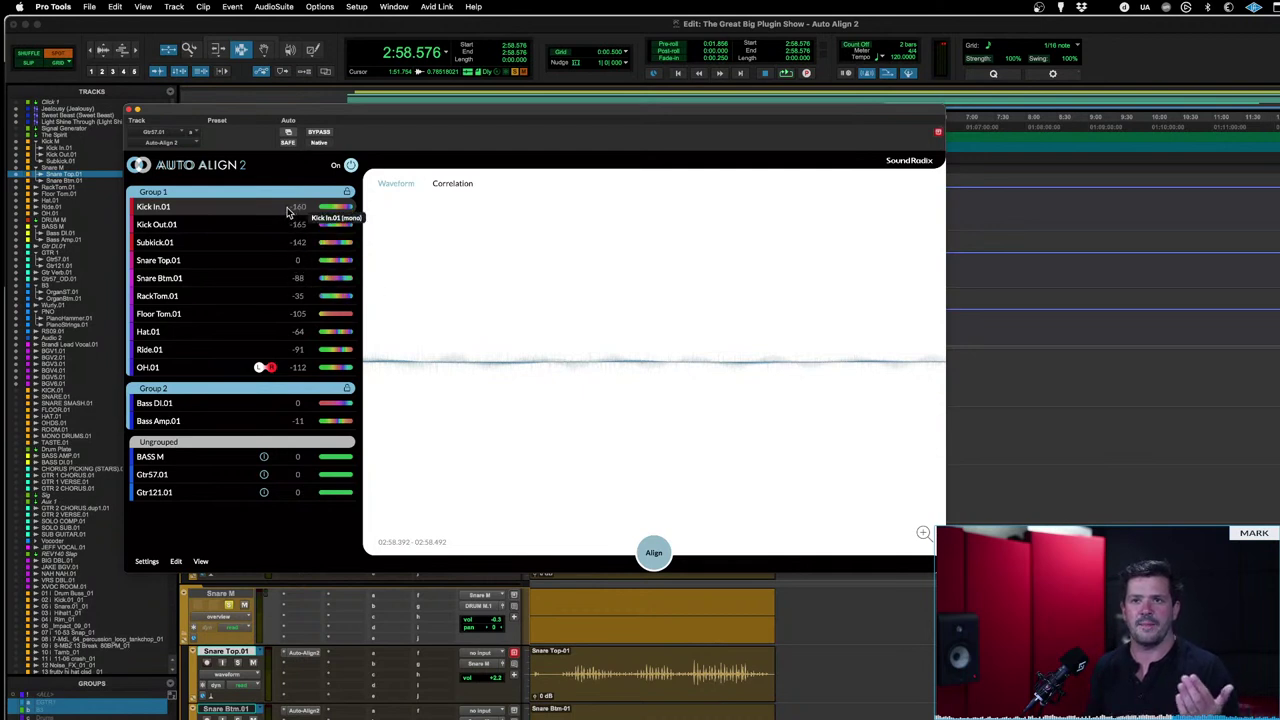
pyautogui.click(290, 266)
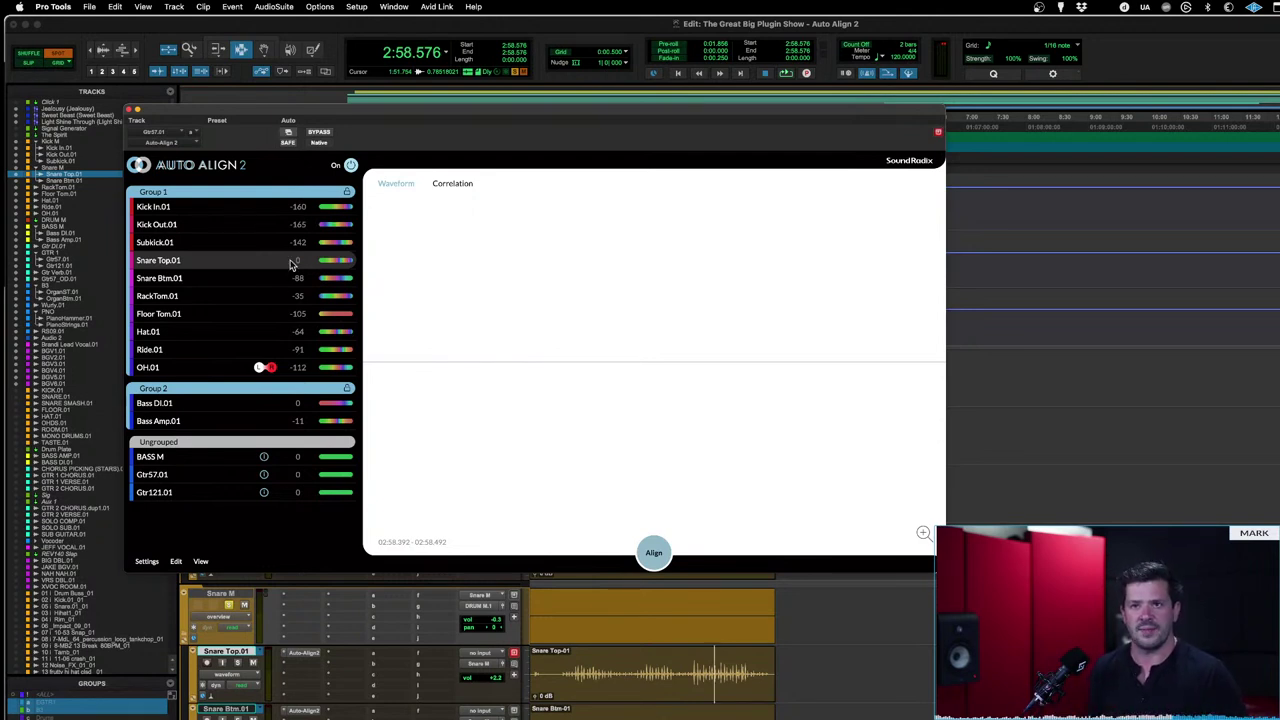
pyautogui.rightClick(233, 219)
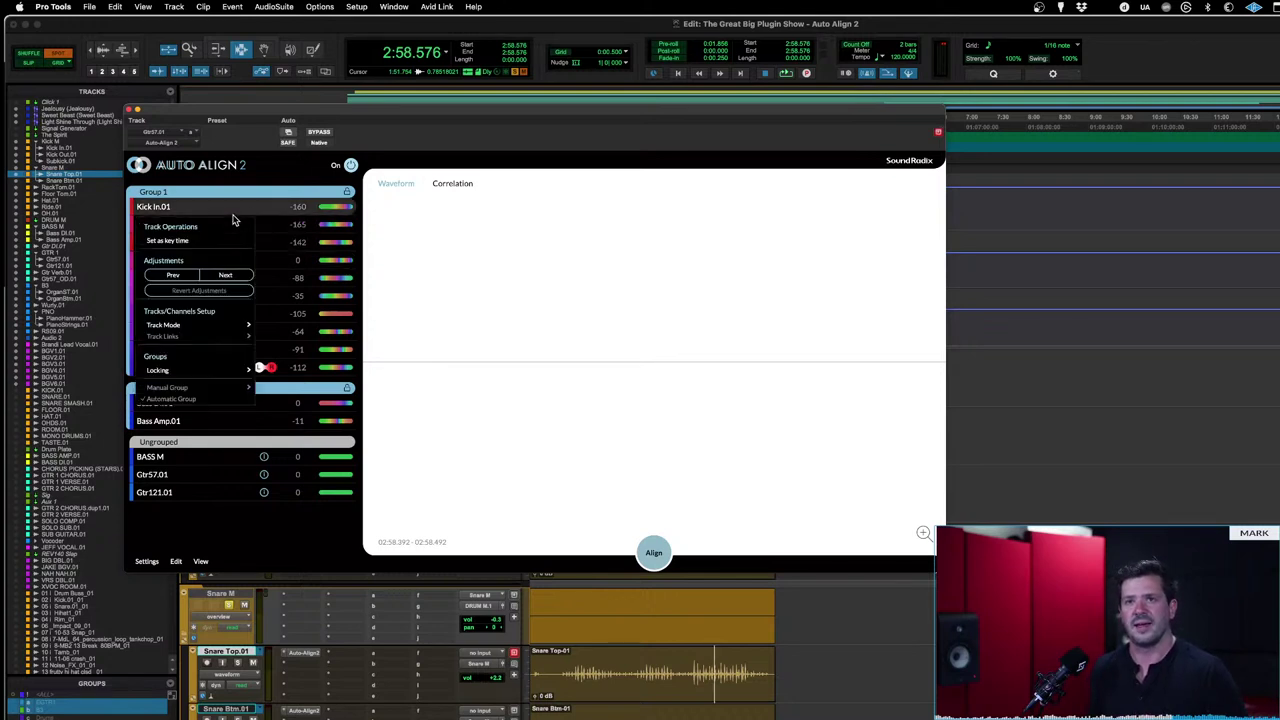
pyautogui.click(179, 242)
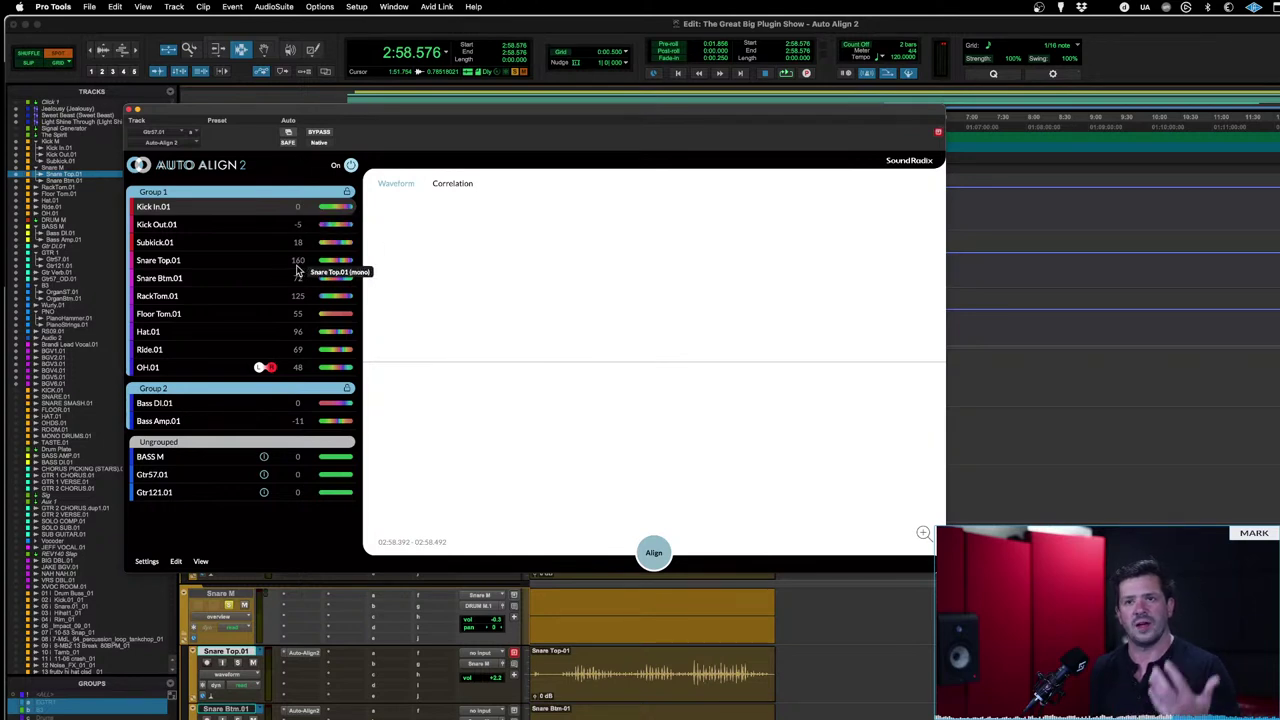
# Step: Set Snare Top.01 as the key time track of Group 1
pyautogui.click(258, 268)
pyautogui.rightClick(258, 268)
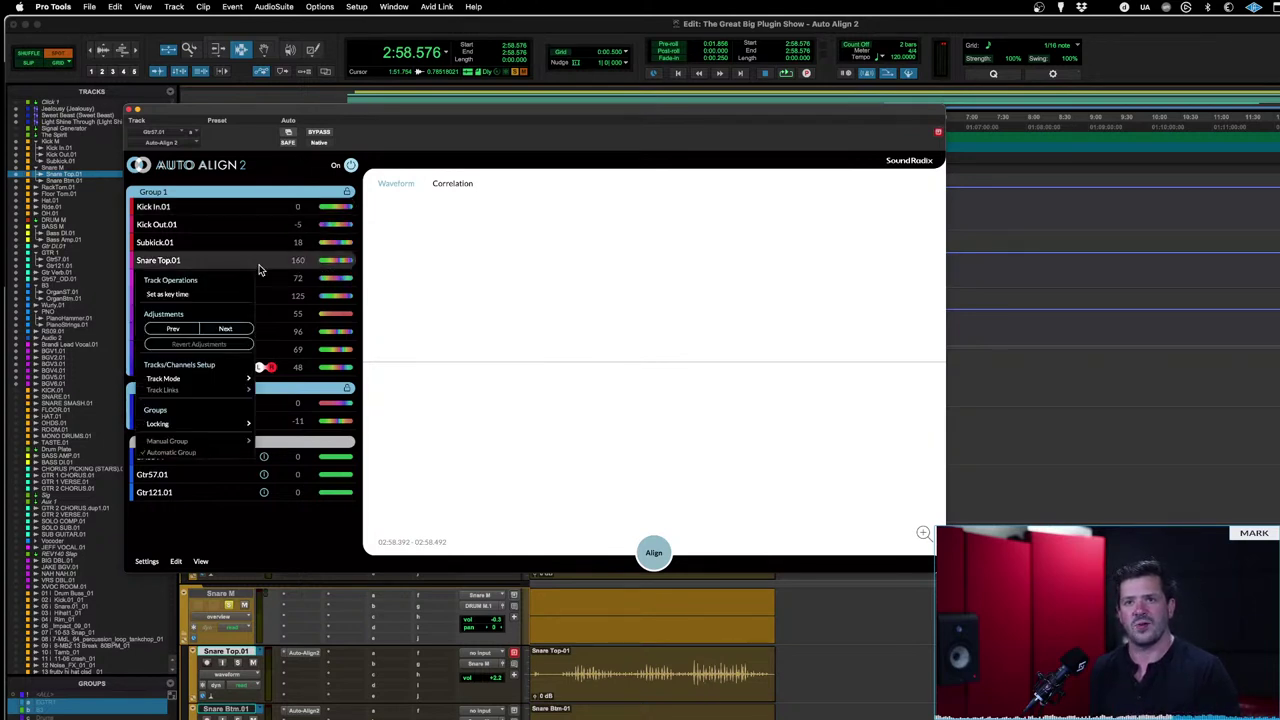
pyautogui.click(207, 297)
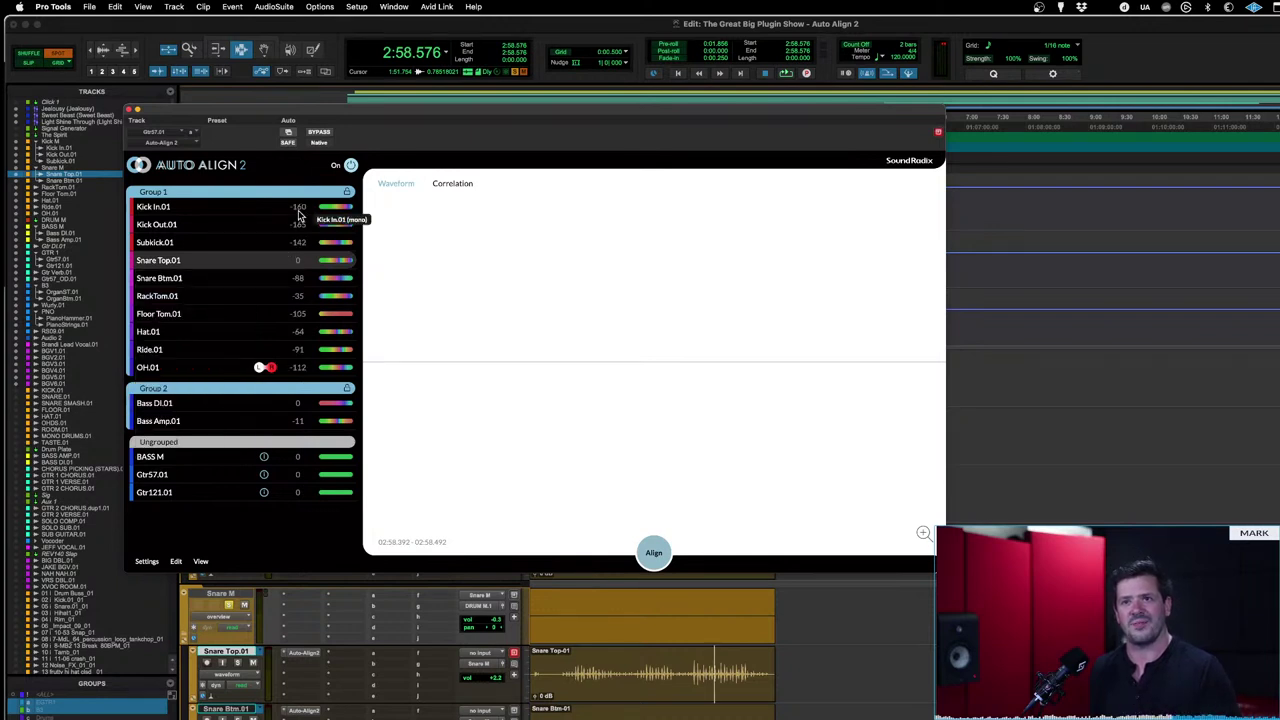
# Step: Play the section from 2:58.576 with Snare Top.01 as the key time reference
pyautogui.rightClick(252, 208)
pyautogui.click(288, 178)
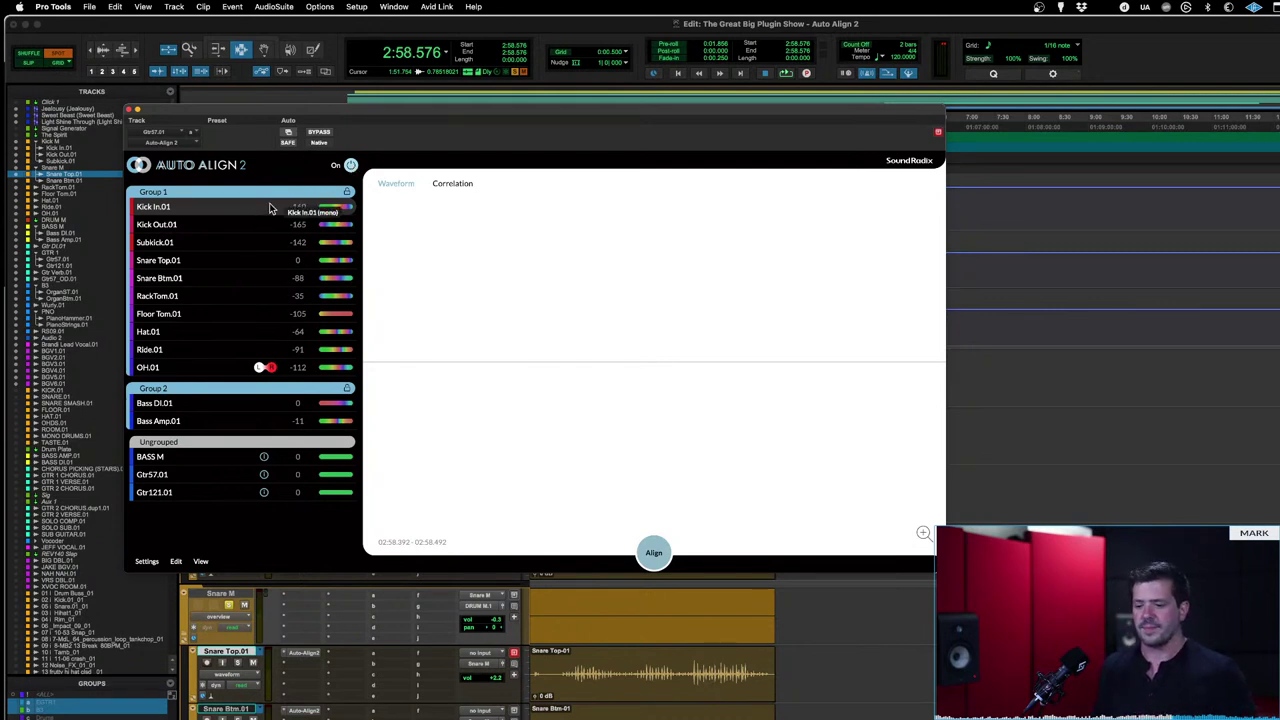
pyautogui.press('space')
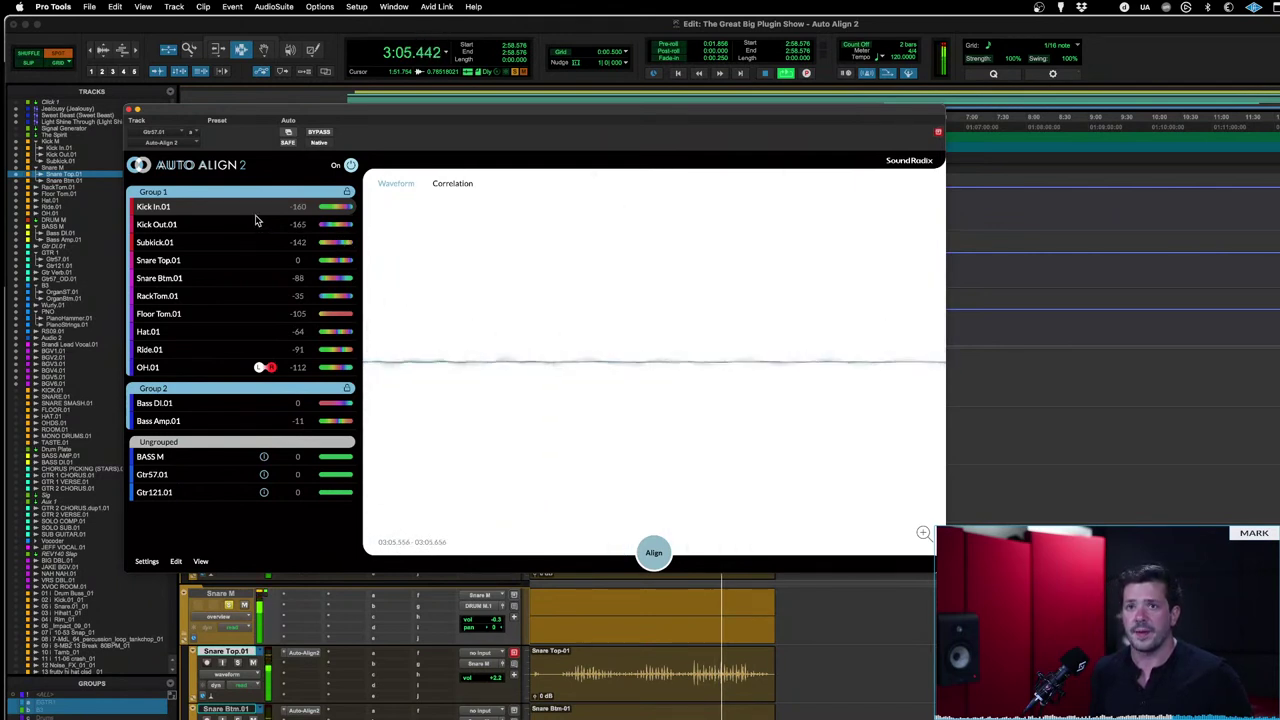
pyautogui.press('space')
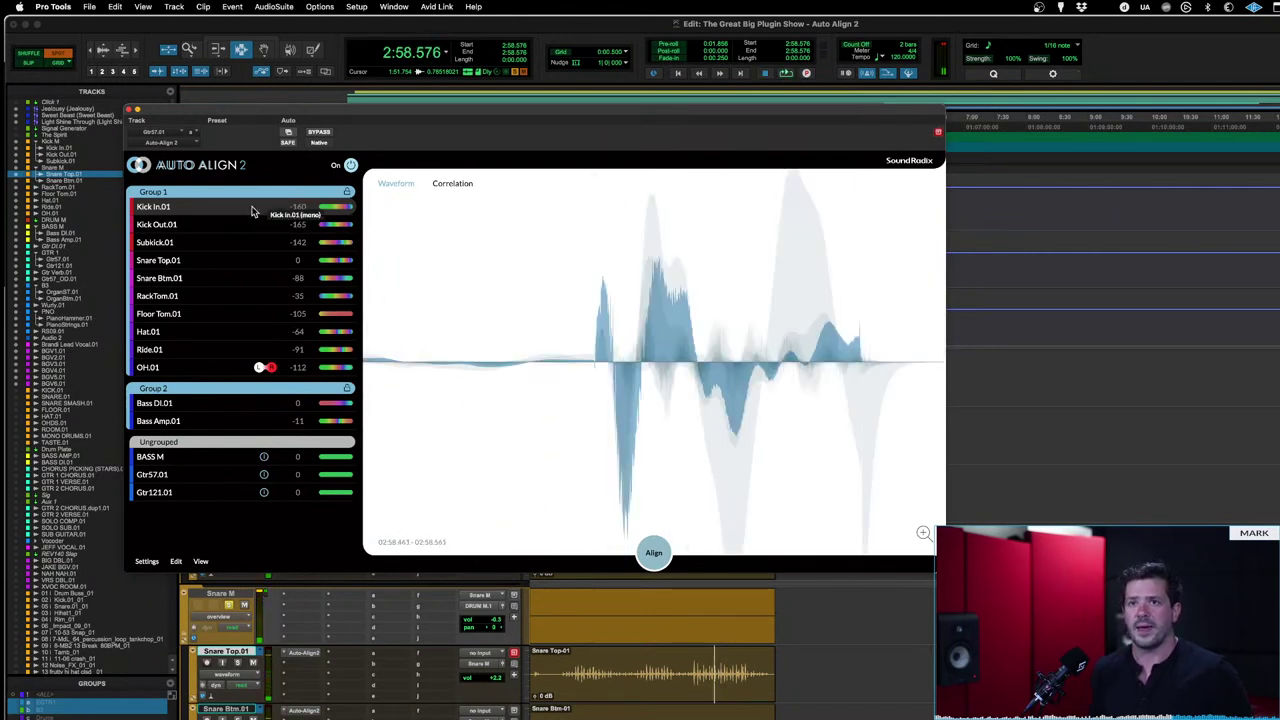
# Step: Make Kick In.01 the key time track and play the section from 2:58.576 for comparison
pyautogui.click(252, 211)
pyautogui.click(201, 242)
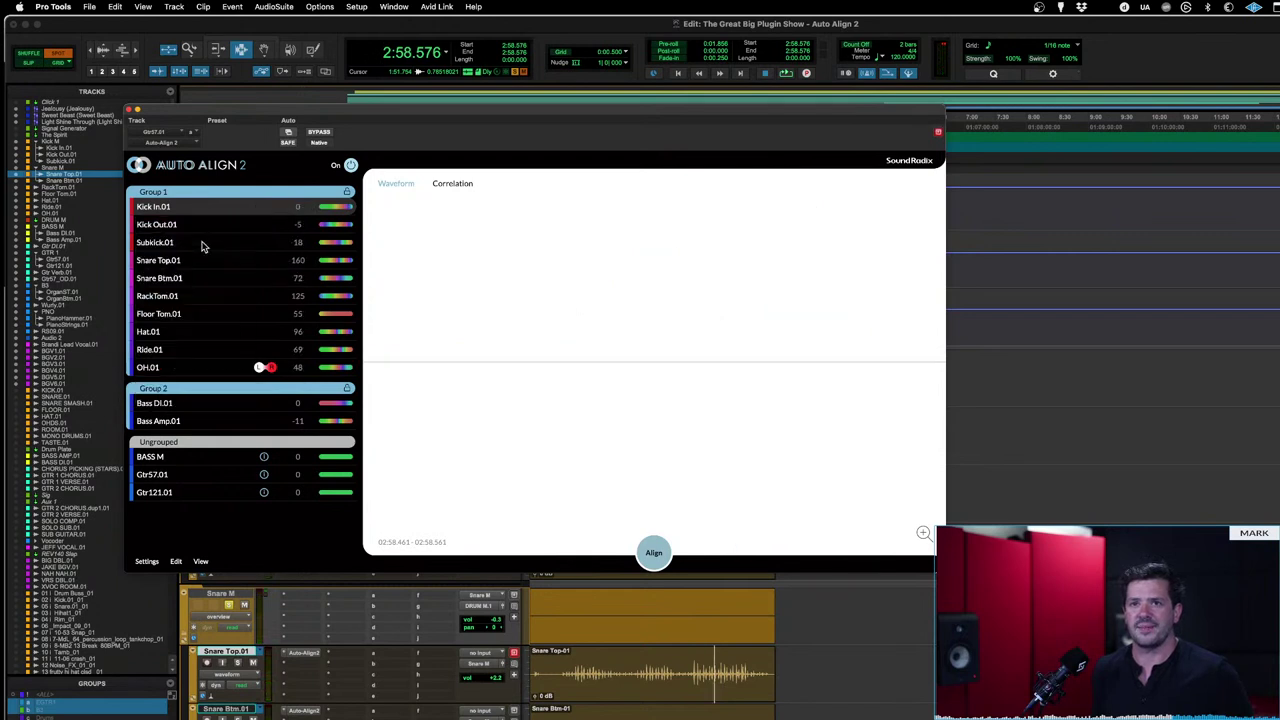
pyautogui.press('space')
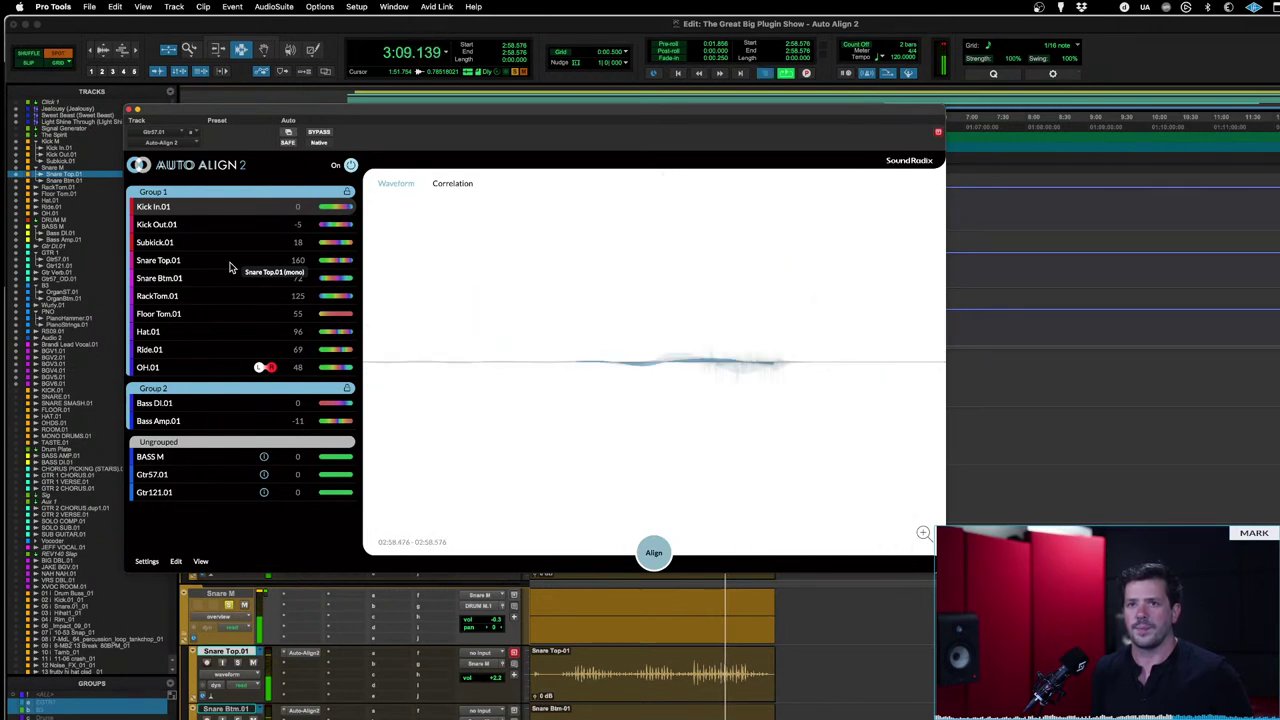
pyautogui.press('space')
# Step: Return the key time to Snare Top.01 and play the same section again
pyautogui.rightClick(229, 267)
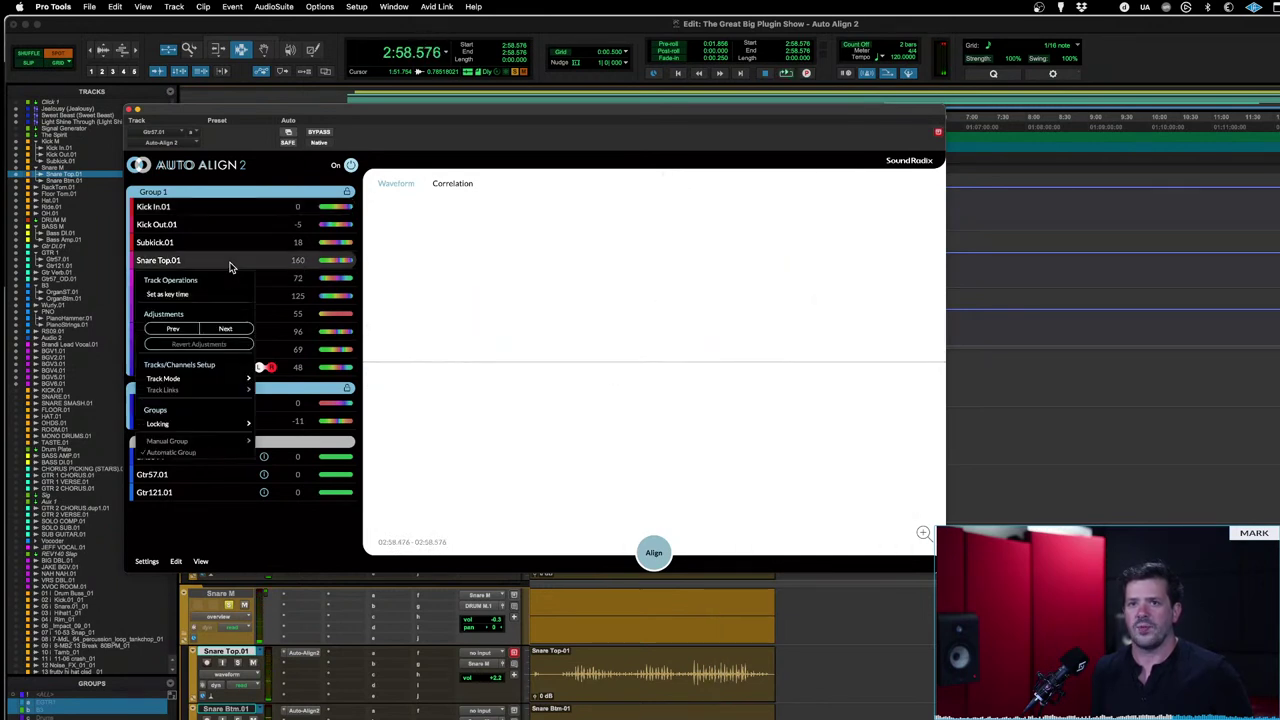
pyautogui.click(199, 296)
pyautogui.press('space')
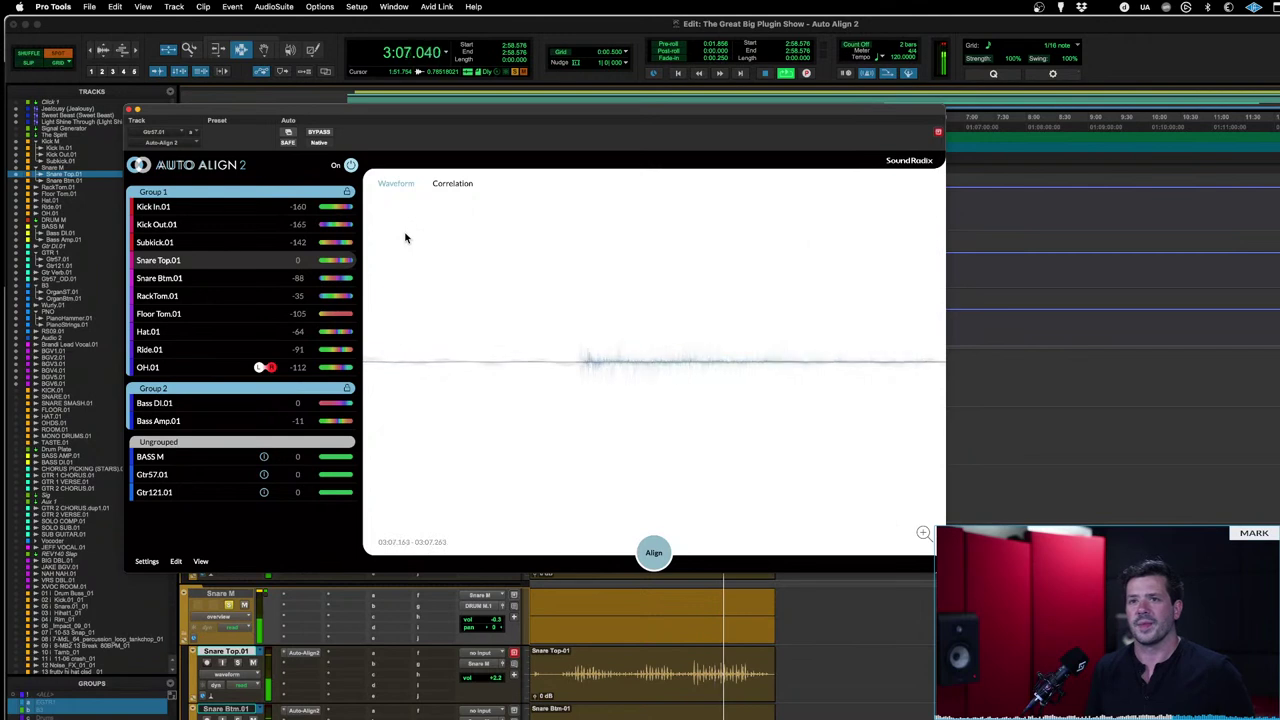
pyautogui.press('space')
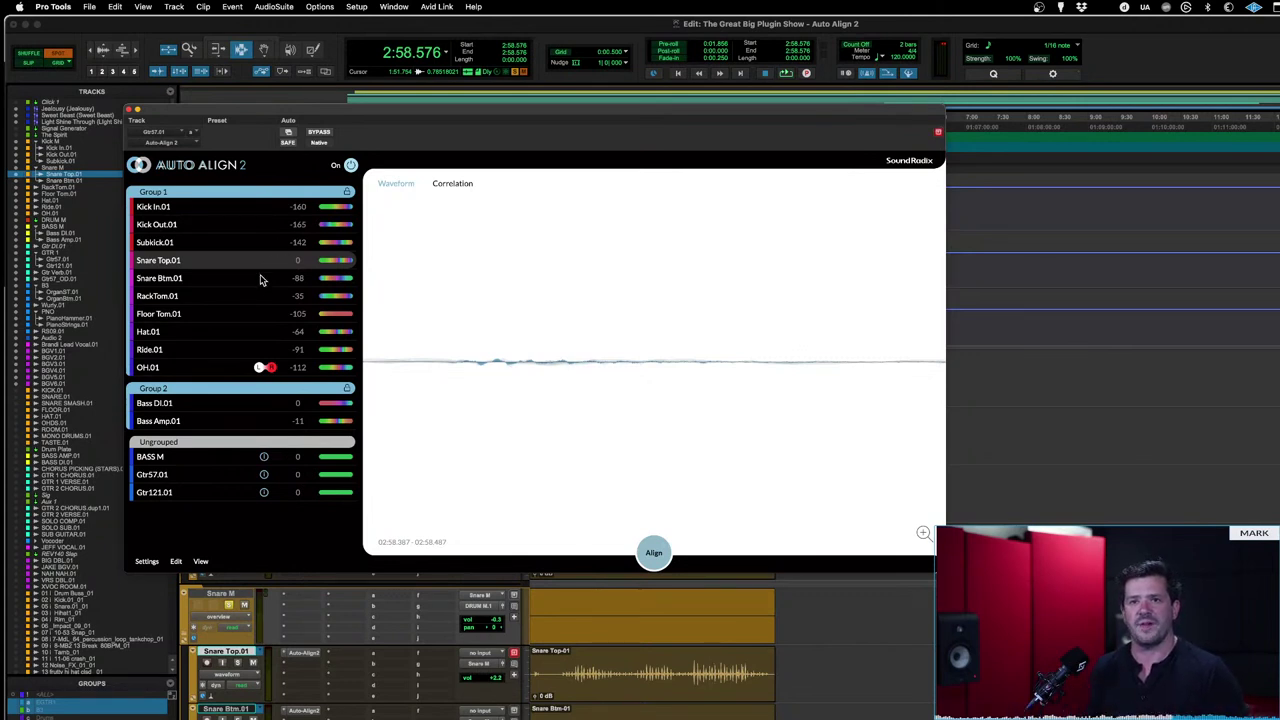
# Step: Review the track operations for Snare Top.01, the key time track, and the adjustment options for OH.01
pyautogui.click(218, 369)
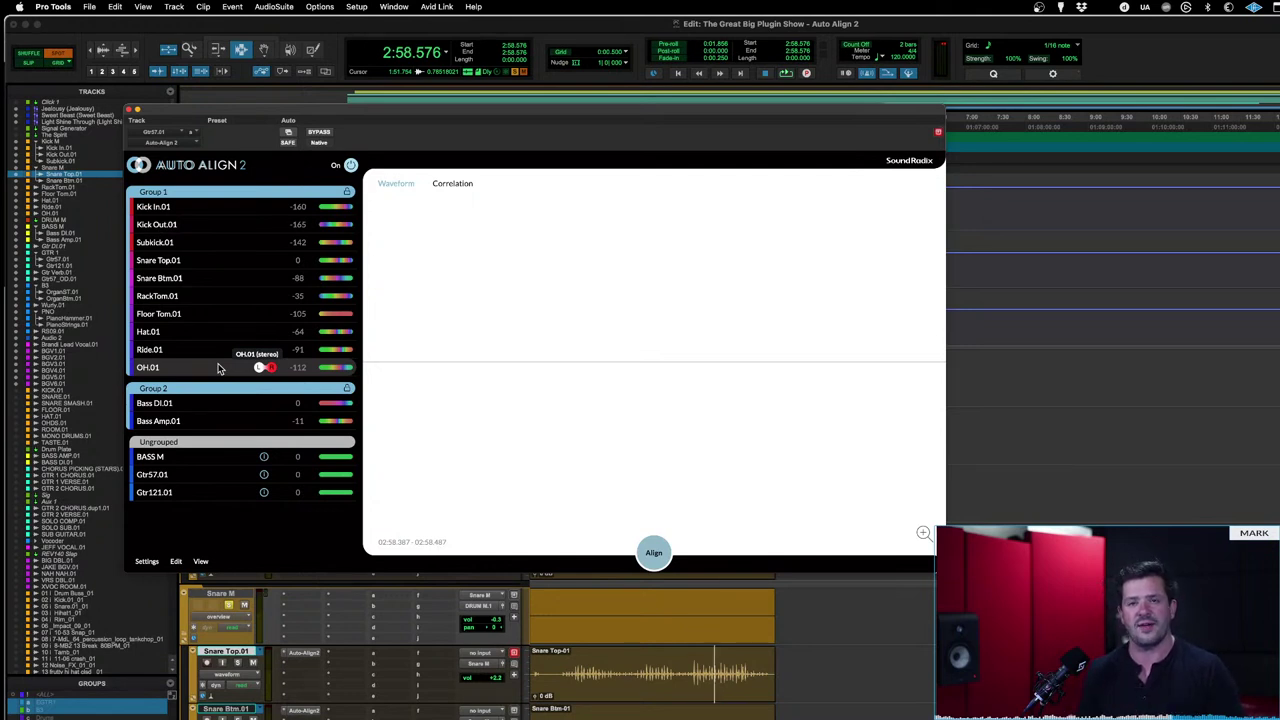
pyautogui.click(216, 261)
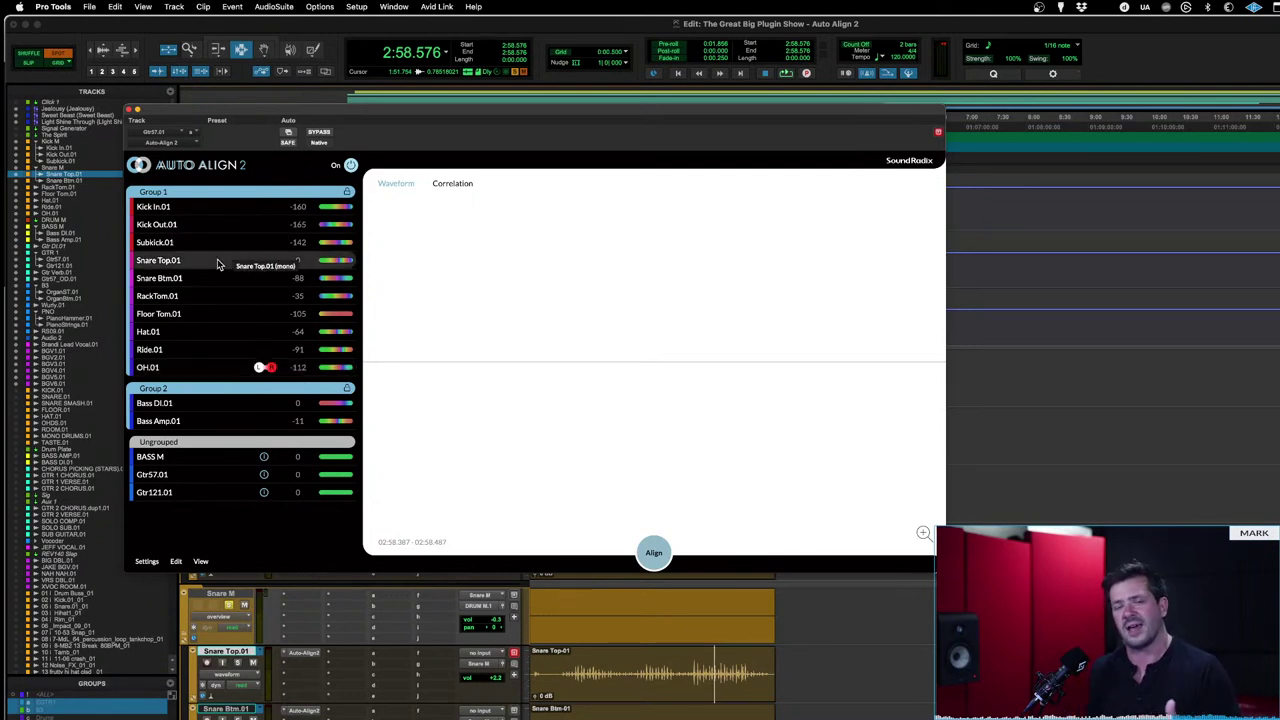
pyautogui.rightClick(218, 262)
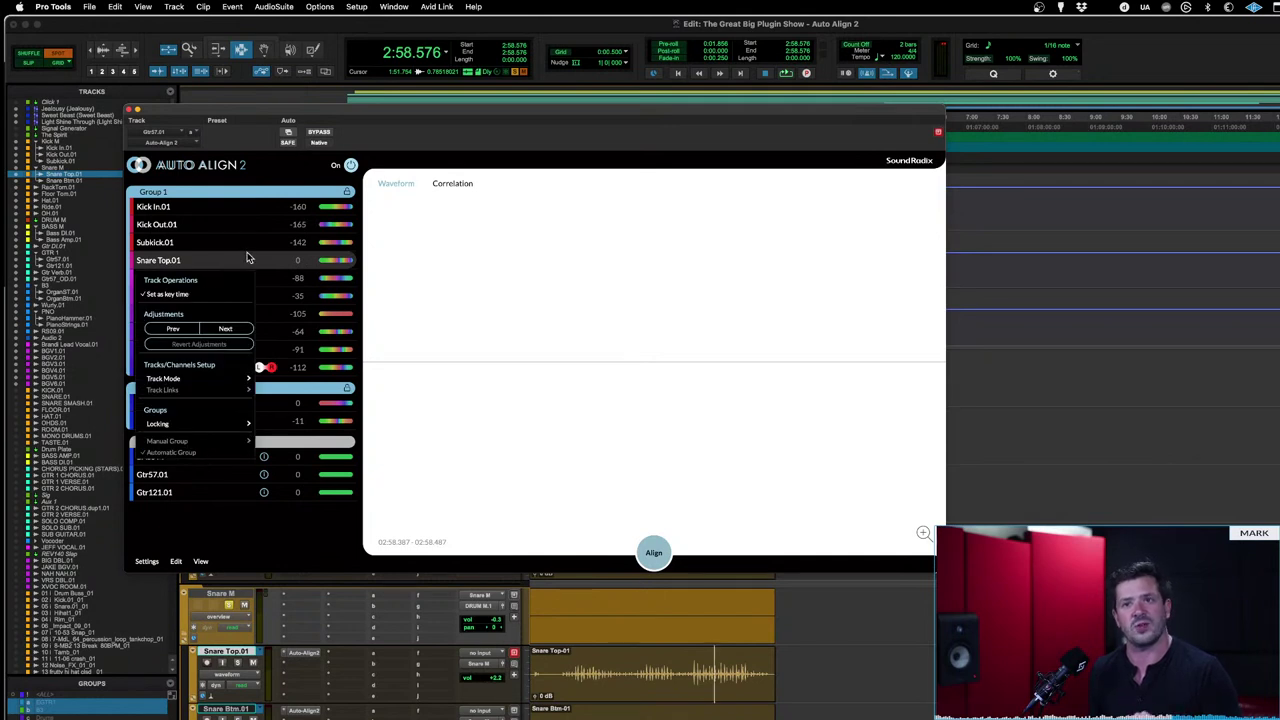
pyautogui.click(247, 262)
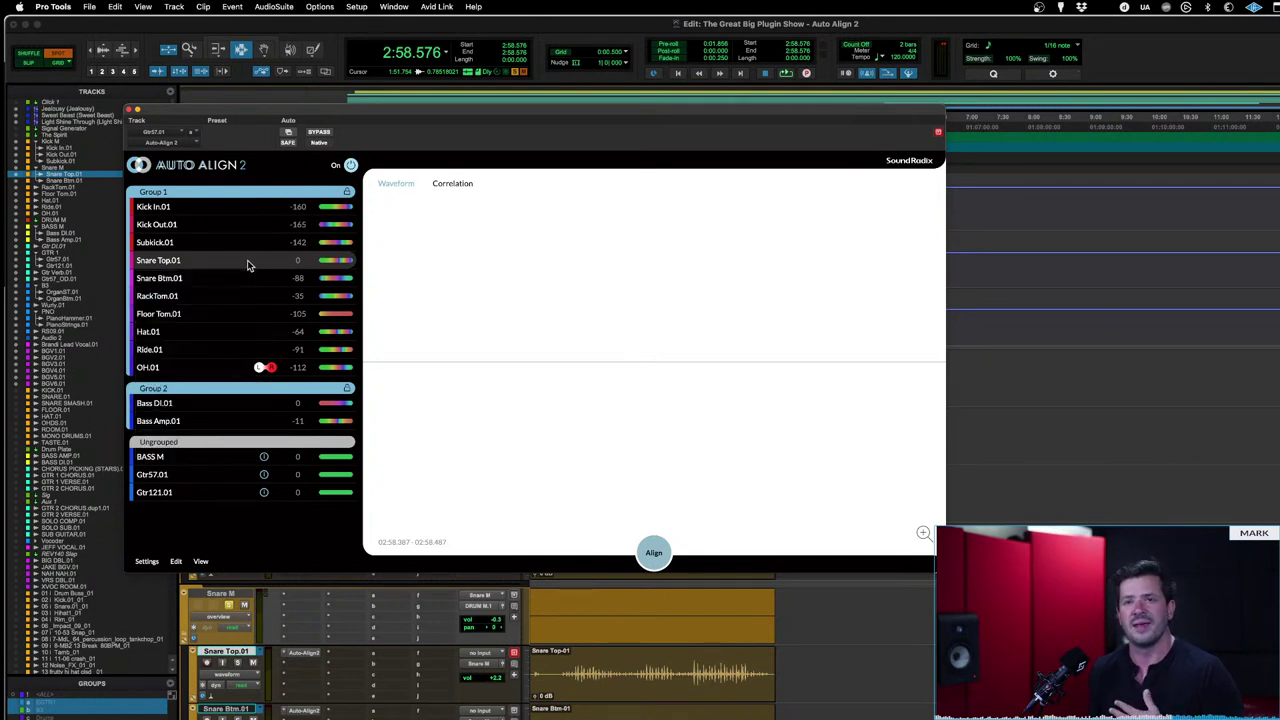
pyautogui.click(208, 369)
pyautogui.rightClick(208, 372)
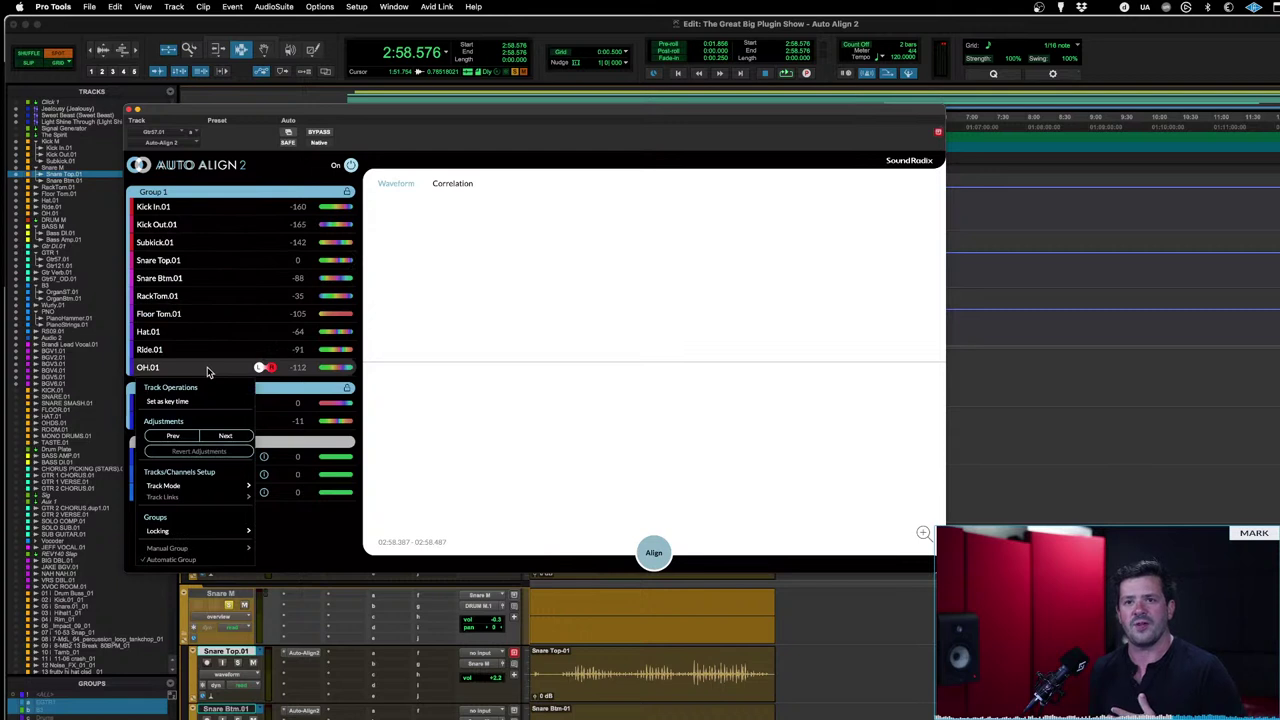
pyautogui.click(173, 436)
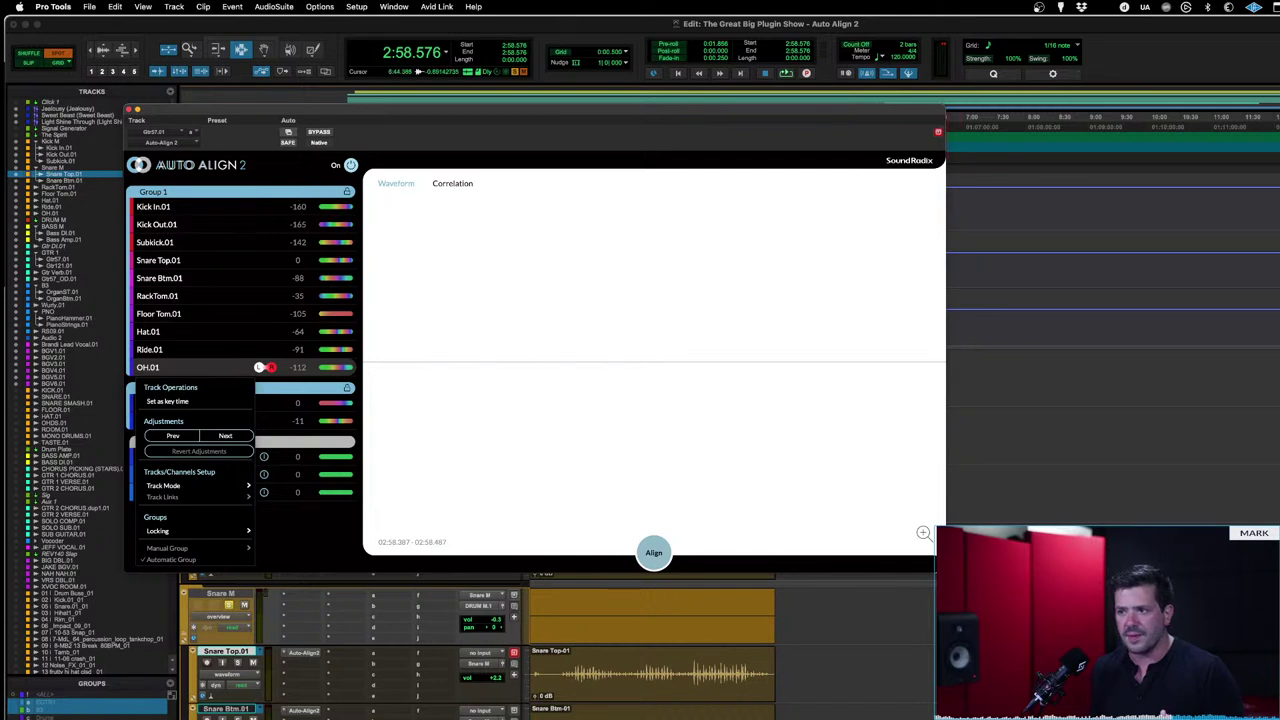
# Step: Enlarge the Auto-Align 2 window and cycle OH.01 through its alternative alignment adjustments, ending on an offset of -40 samples
pyautogui.click(942, 553)
pyautogui.moveTo(942, 553); pyautogui.dragTo(1040, 661)
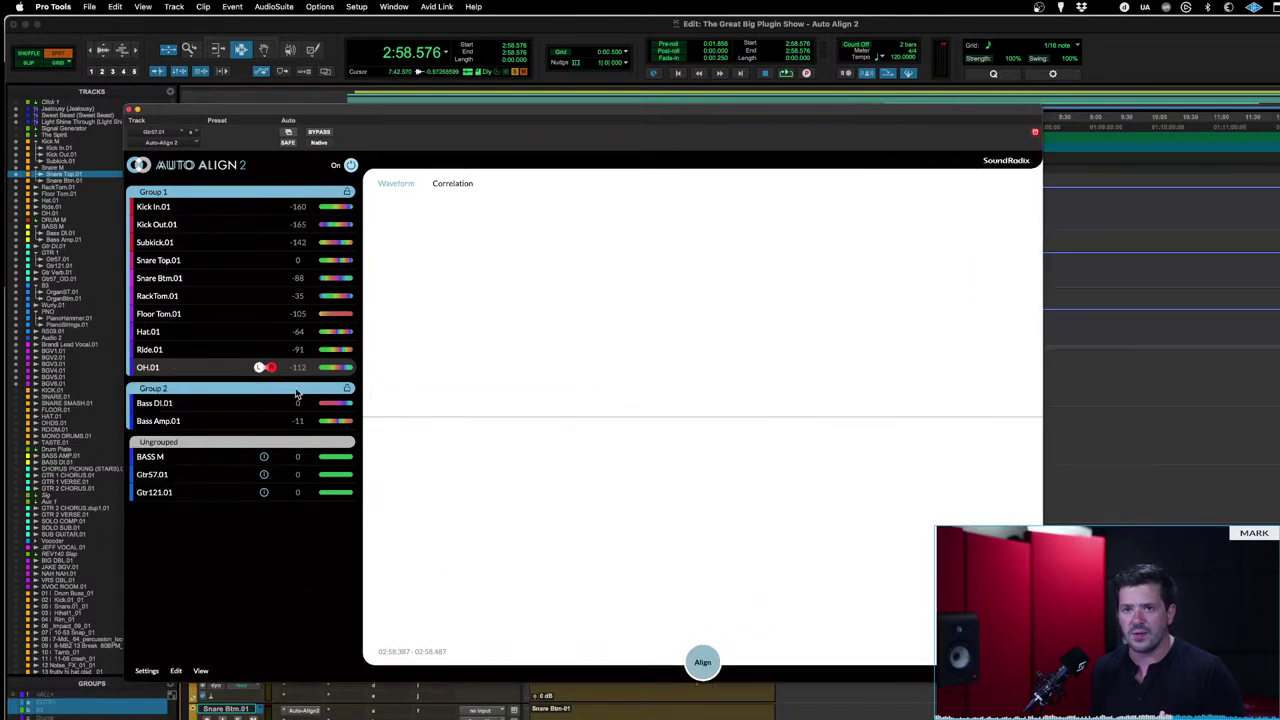
pyautogui.rightClick(183, 373)
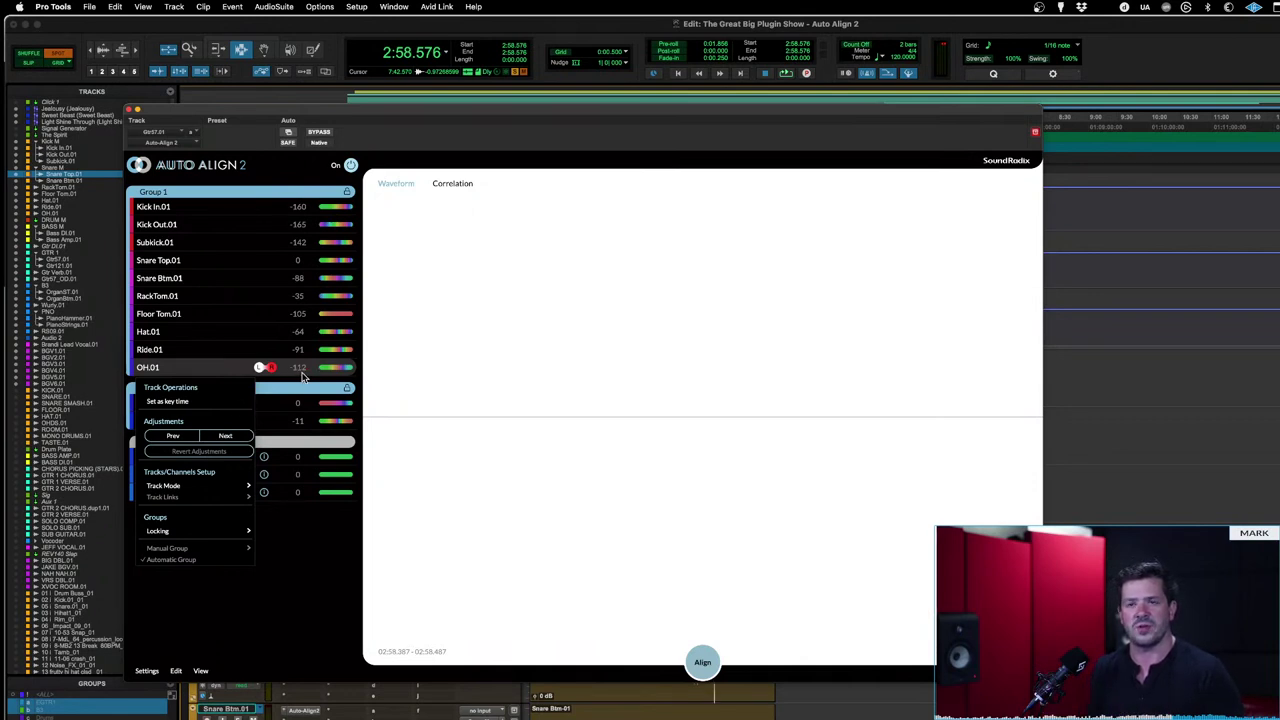
pyautogui.click(238, 436)
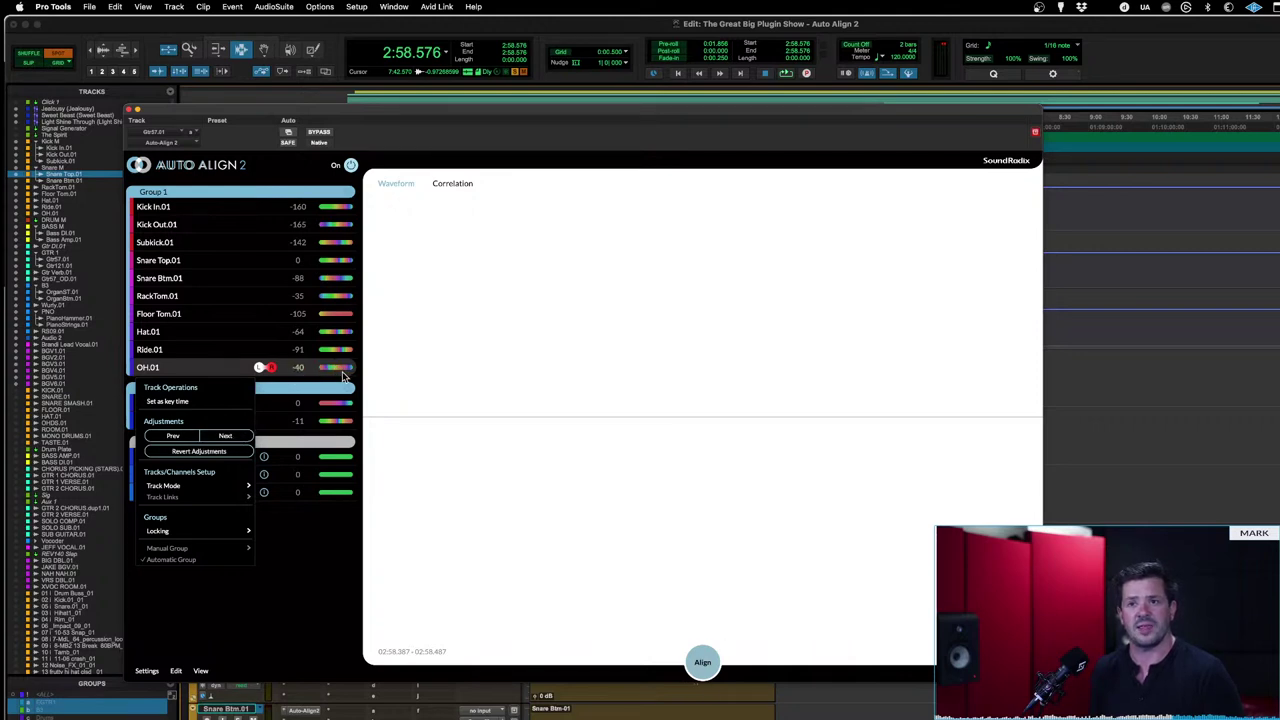
pyautogui.click(193, 437)
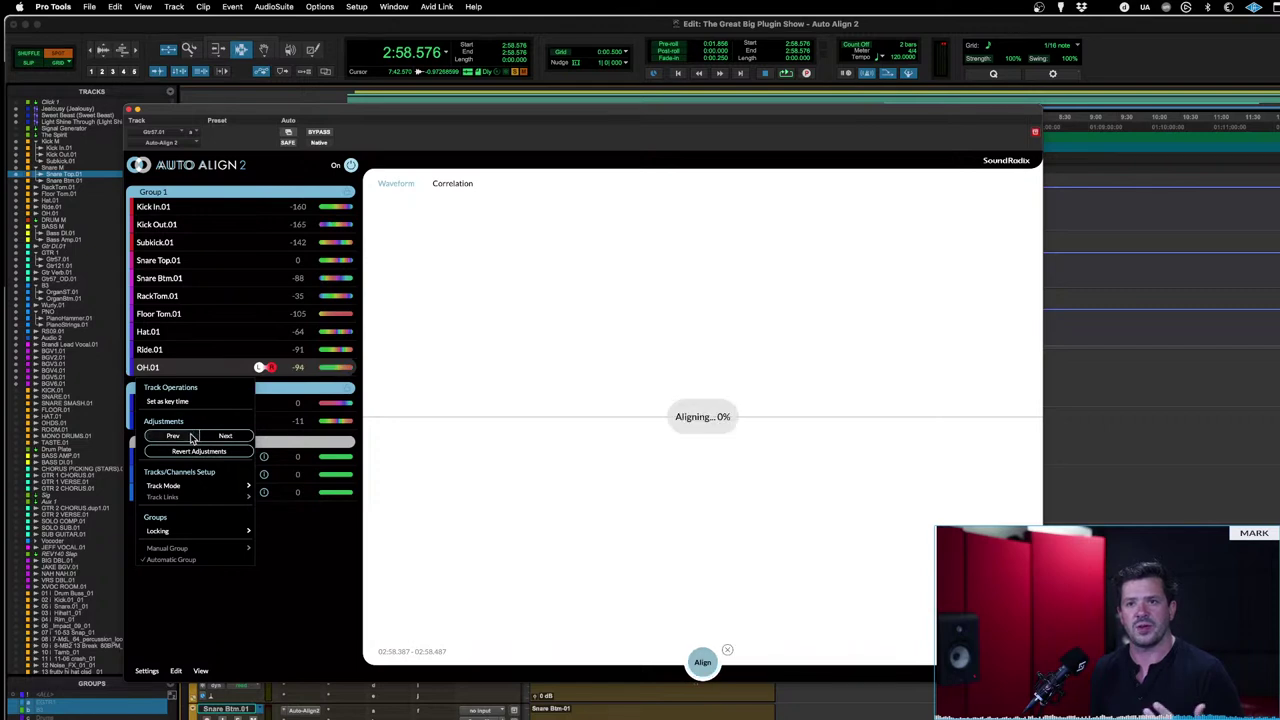
pyautogui.click(225, 437)
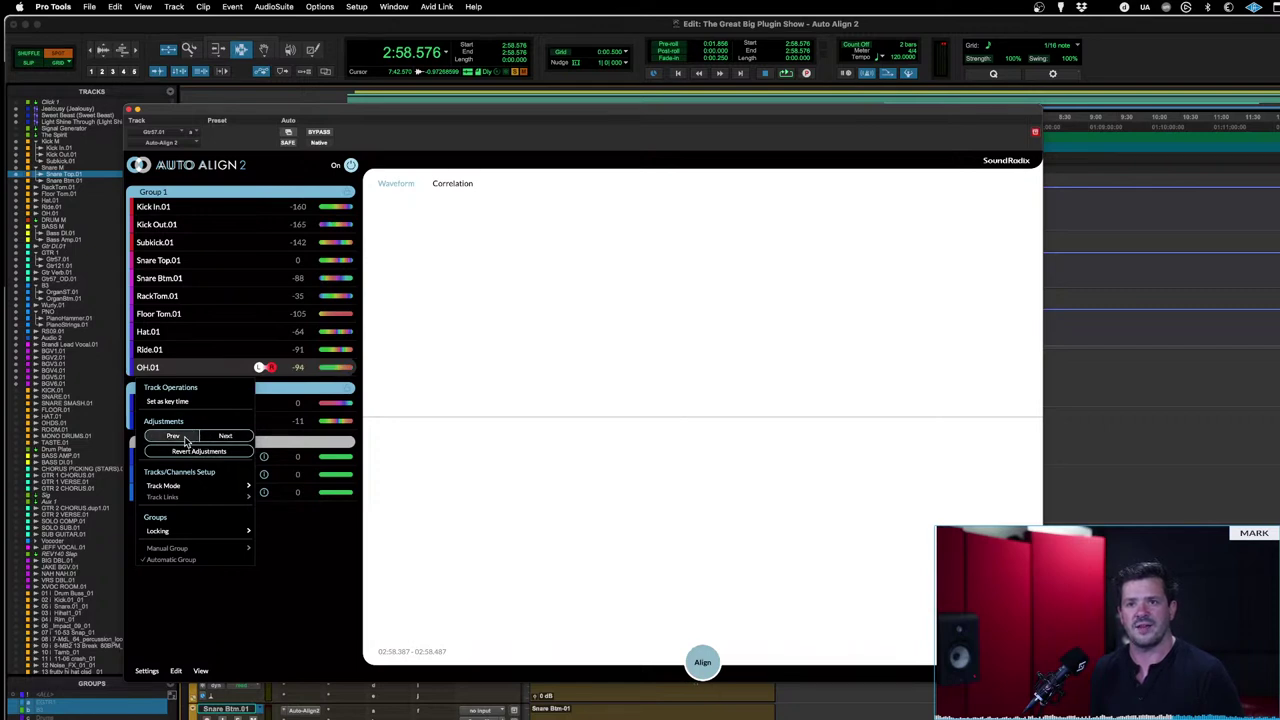
pyautogui.click(229, 437)
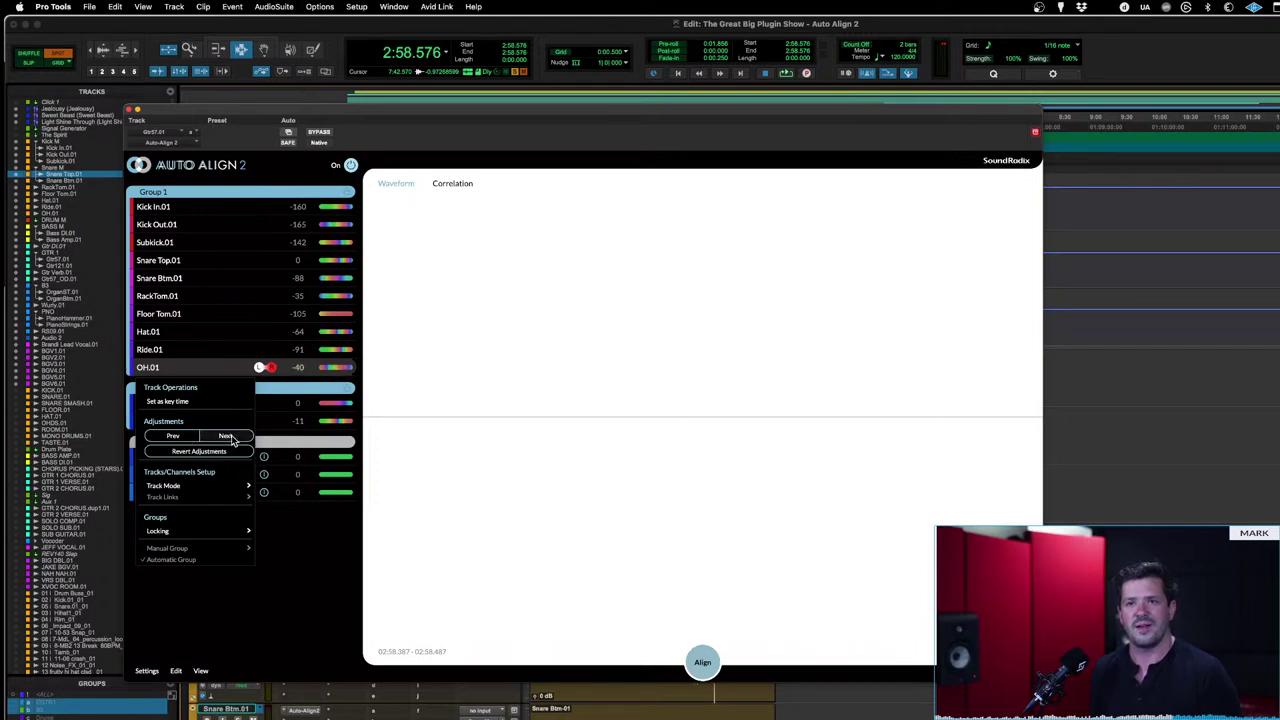
pyautogui.click(185, 437)
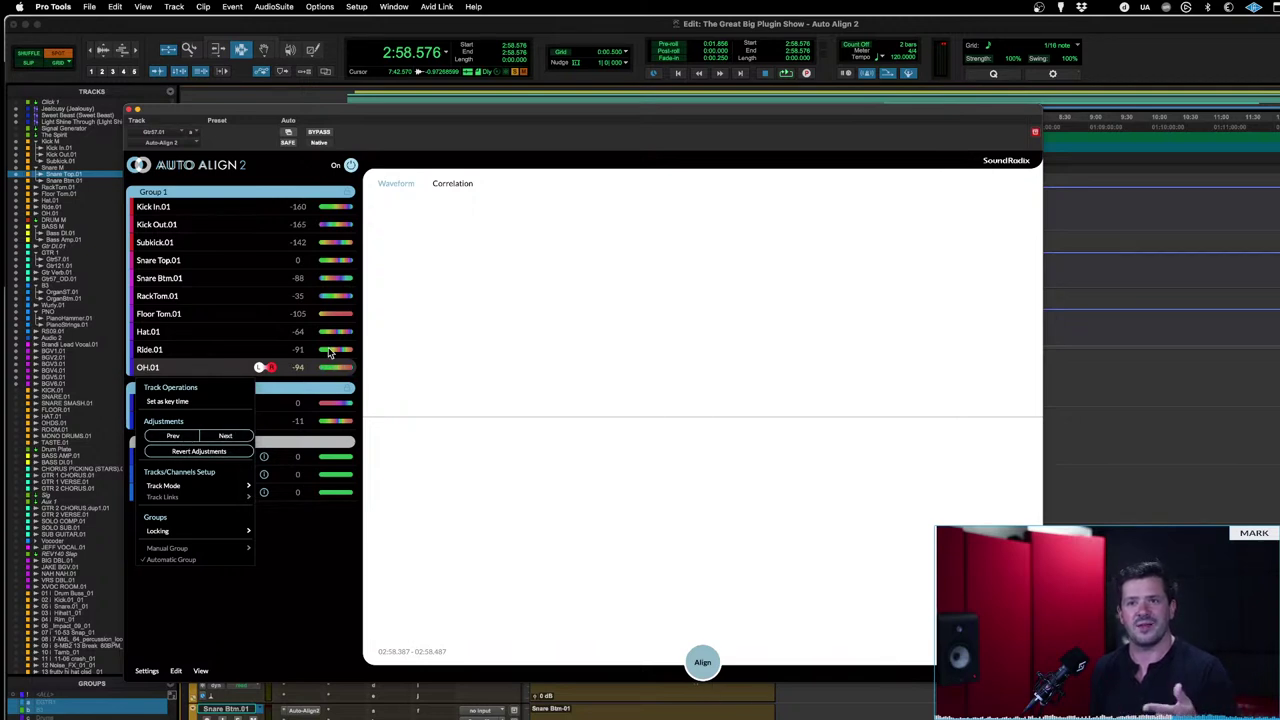
pyautogui.click(182, 437)
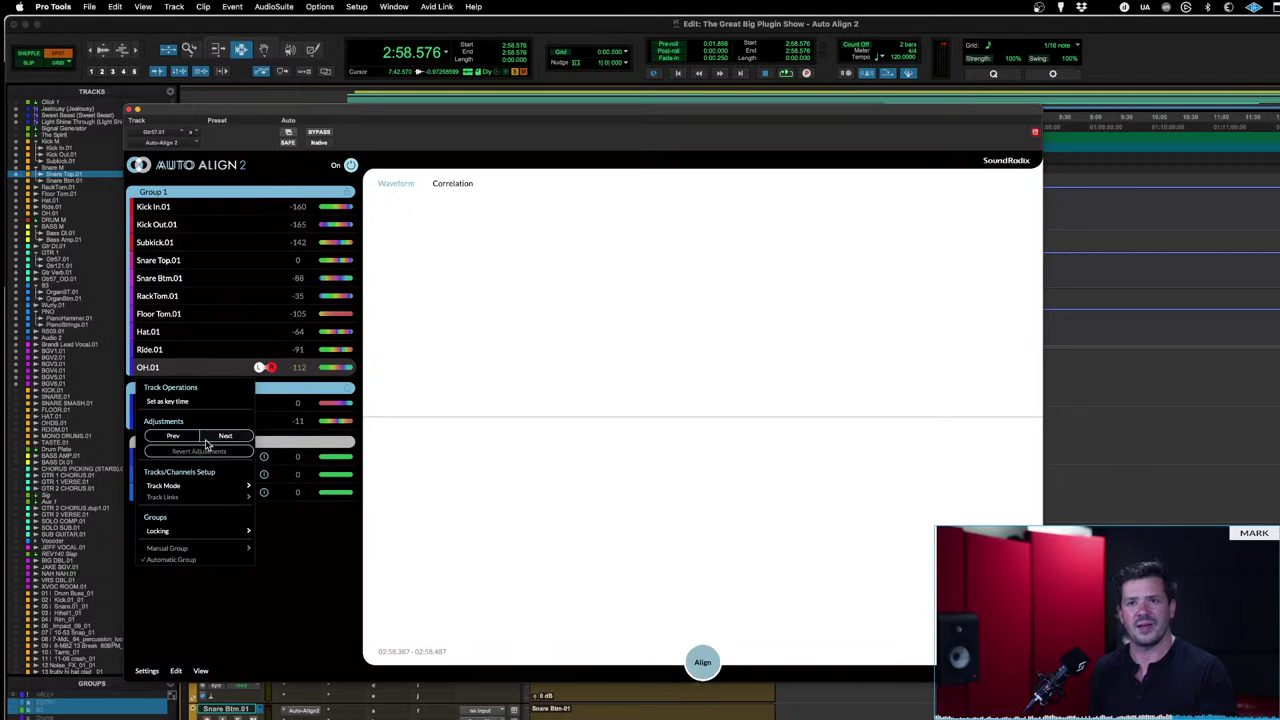
pyautogui.click(226, 437)
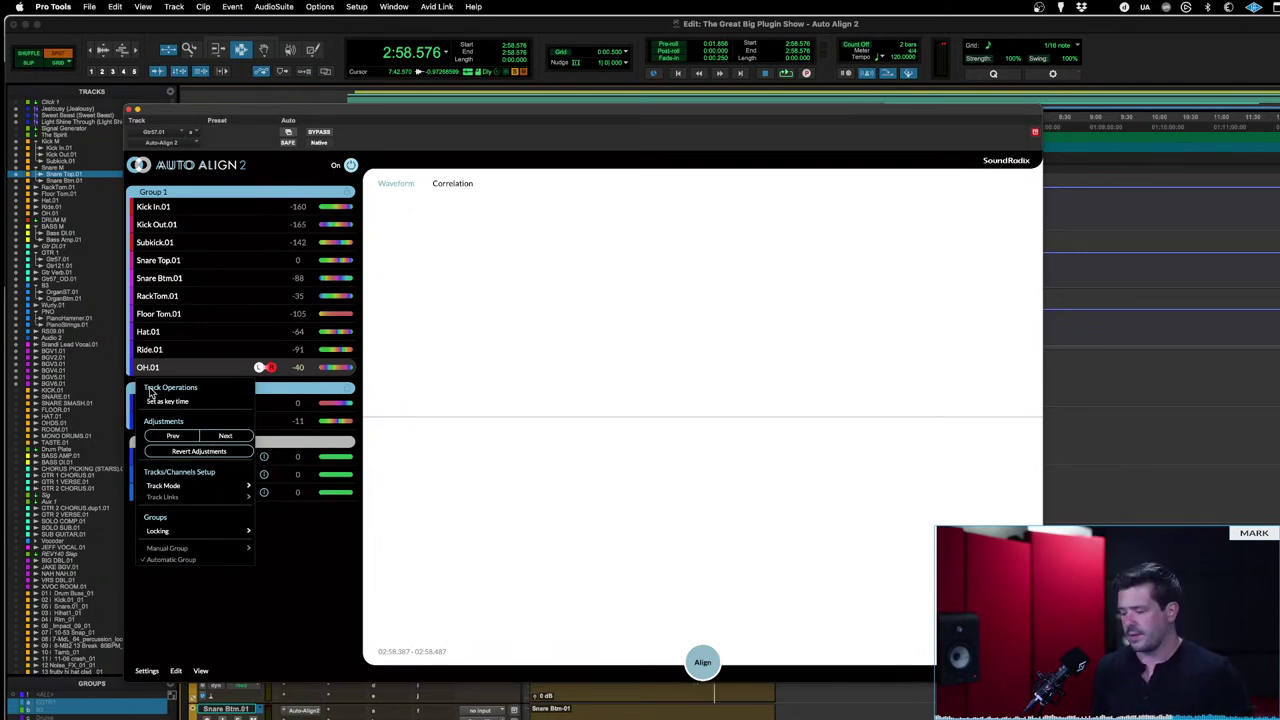
# Step: Play from 2:58.576 while comparing OH.01's alignment adjustments of -112, -40 and -14 samples, and settle on -40
pyautogui.press('space')
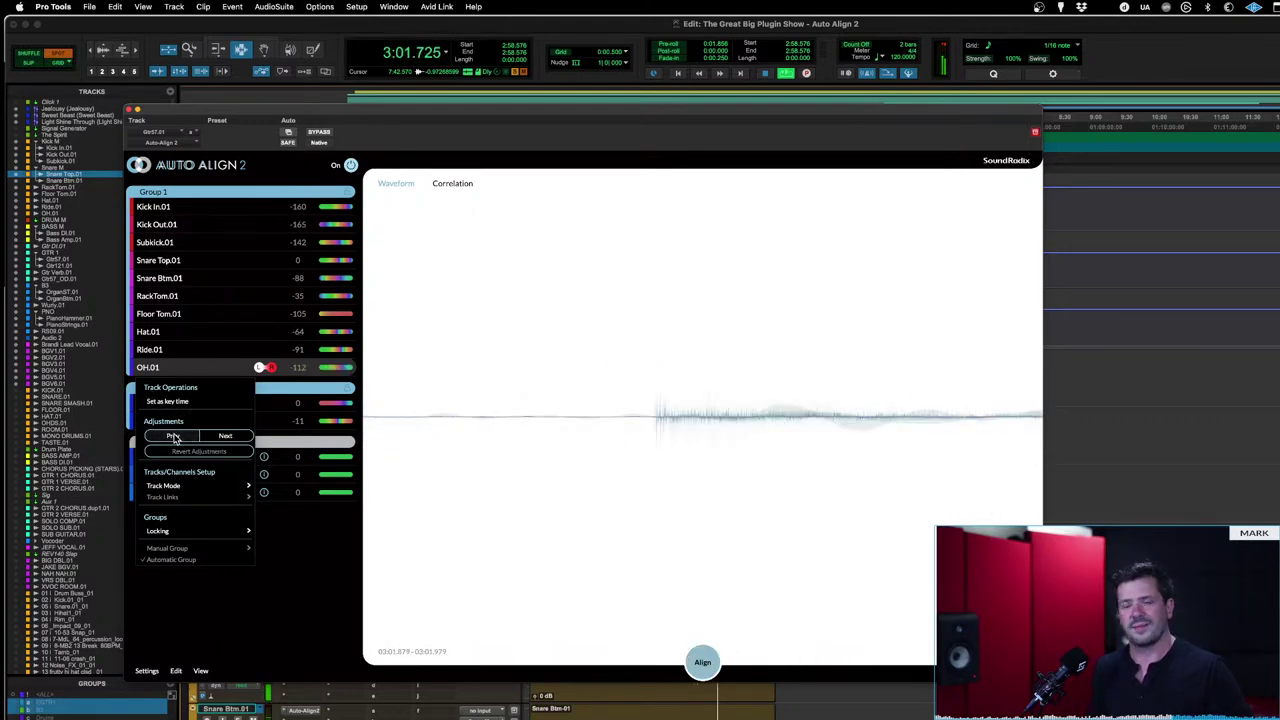
pyautogui.click(225, 437)
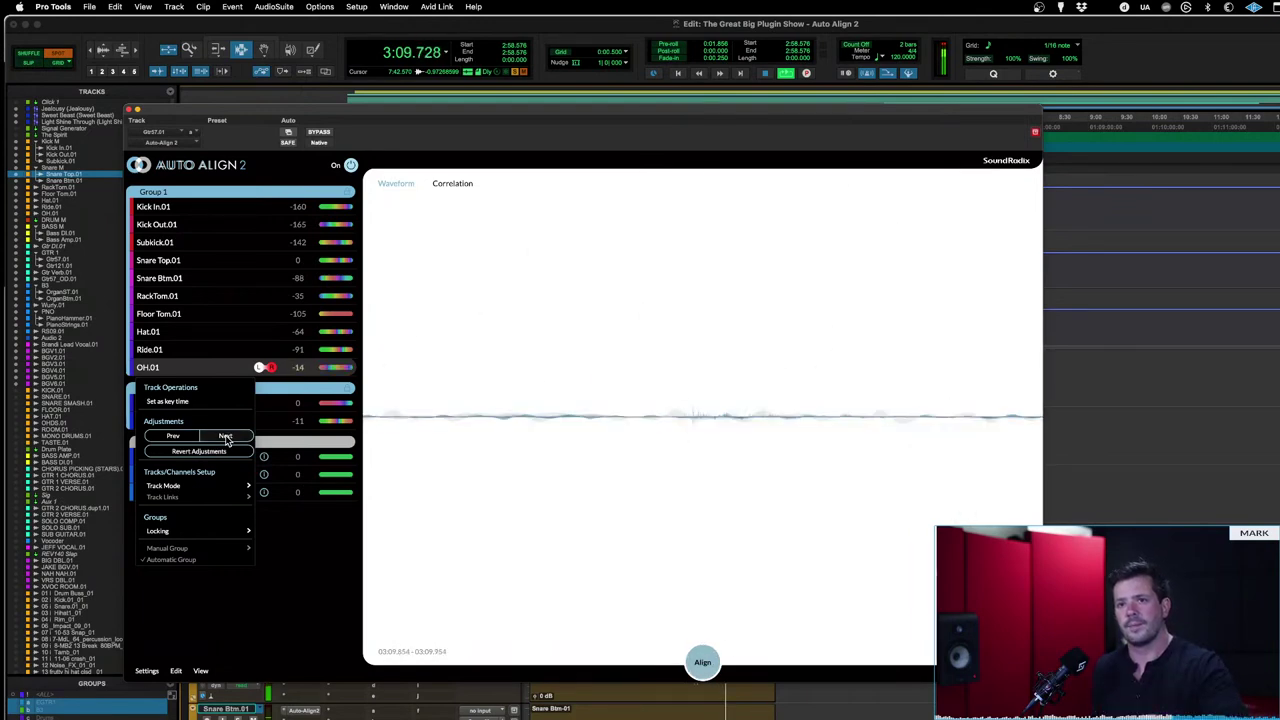
pyautogui.click(184, 440)
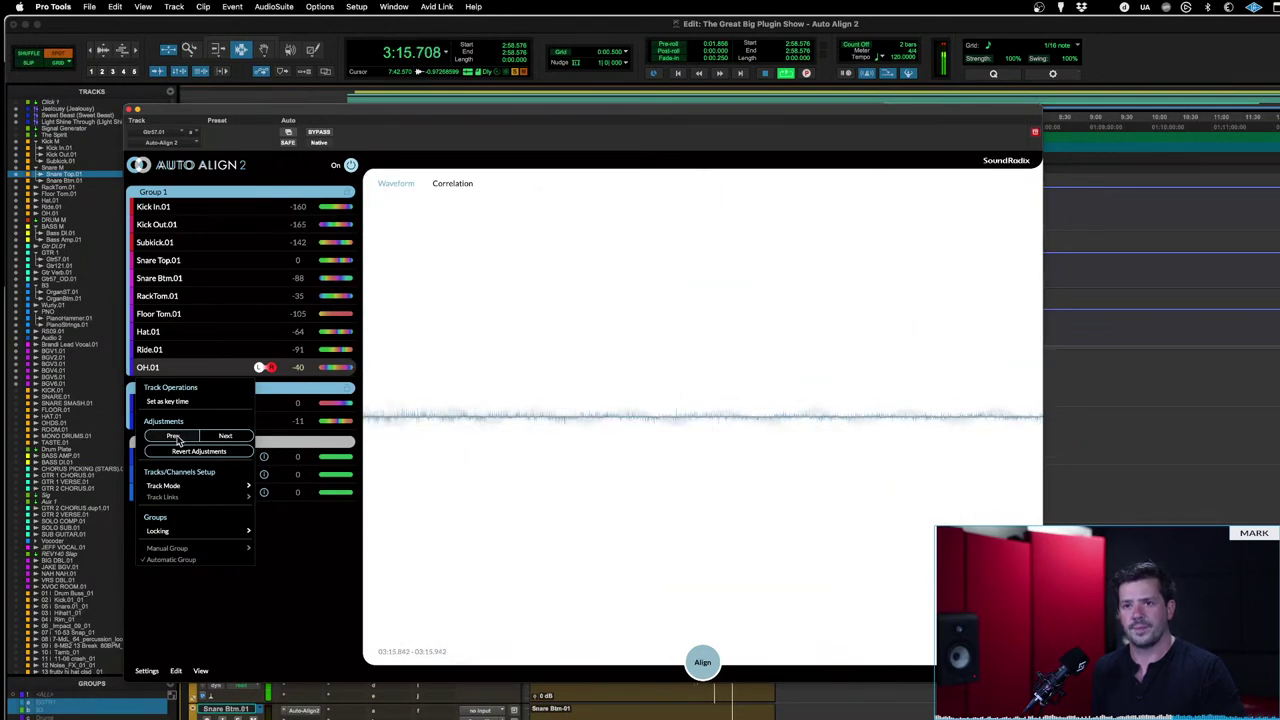
pyautogui.click(177, 440)
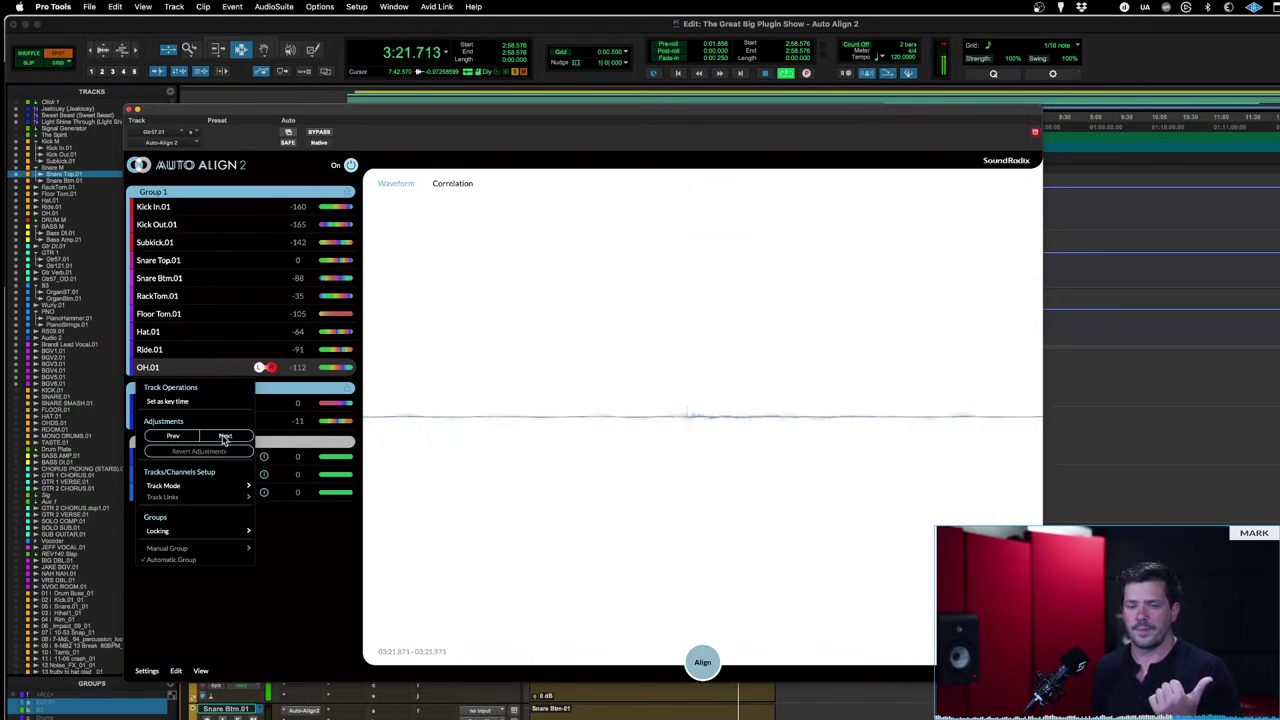
pyautogui.click(225, 437)
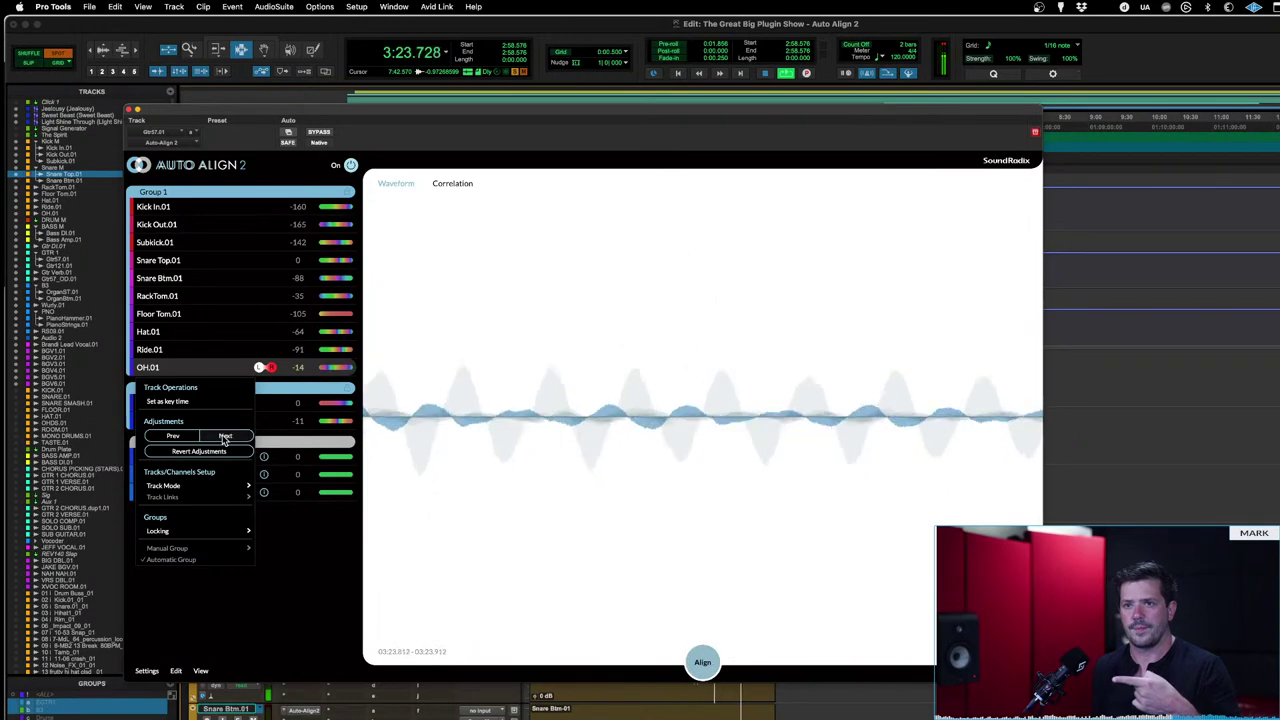
pyautogui.click(192, 441)
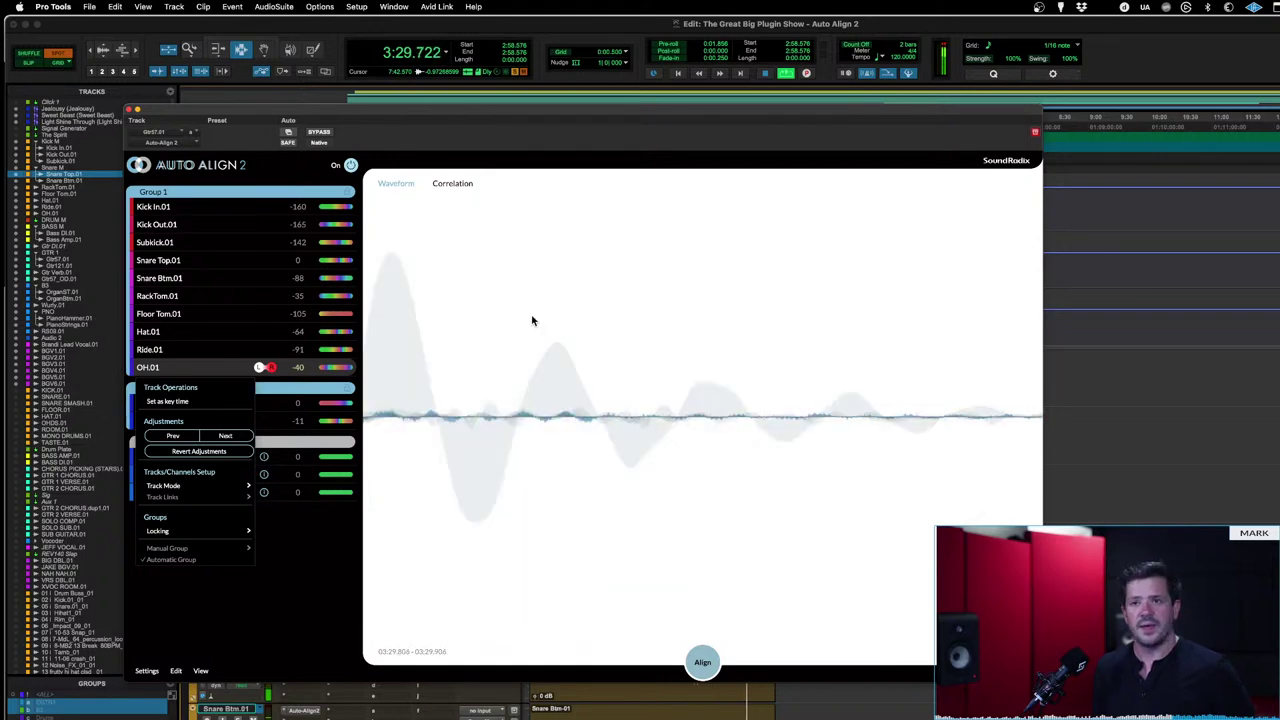
pyautogui.press('space')
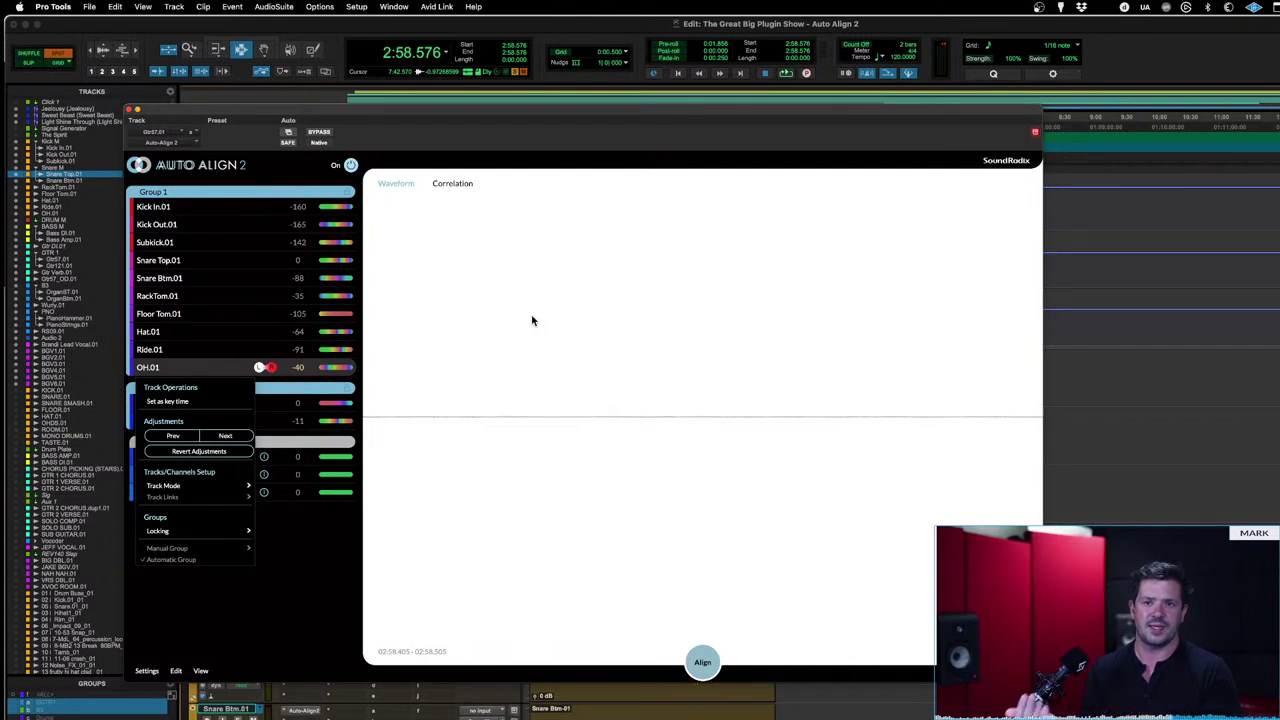
pyautogui.press('Escape')
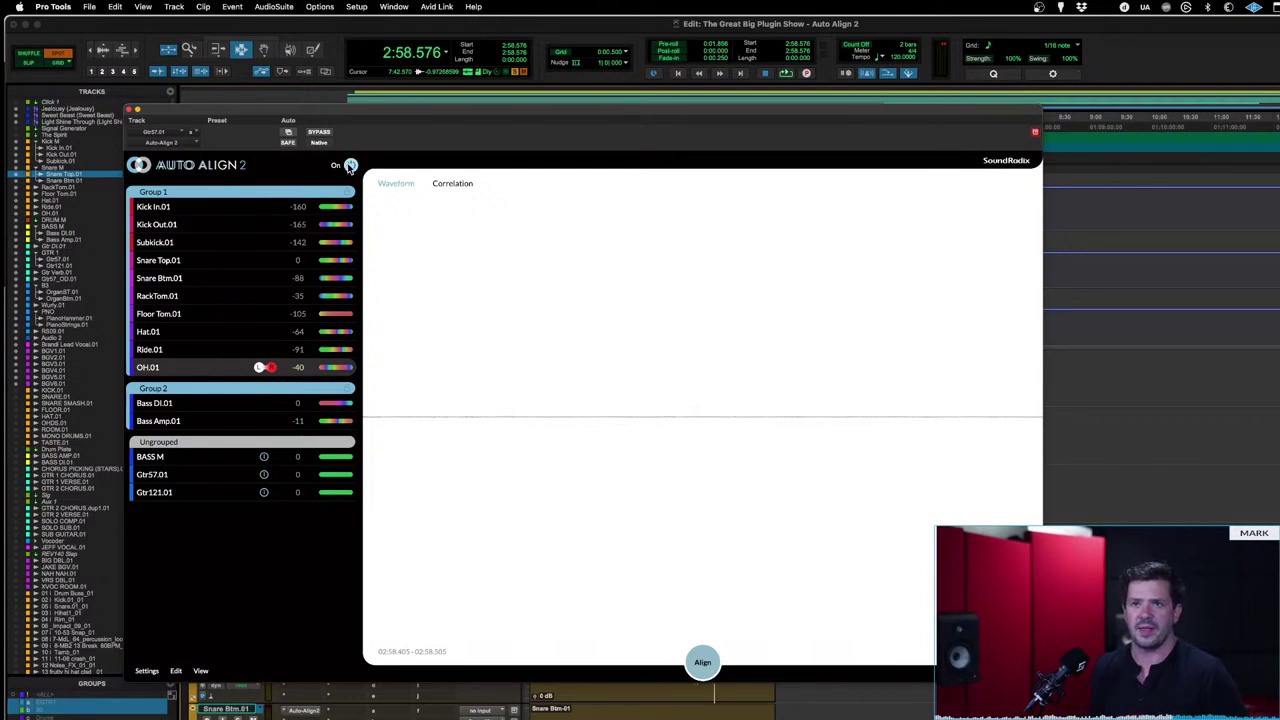
# Step: Play the section from 2:58.576 with Auto-Align 2 switched off, and again with it switched on
pyautogui.click(350, 166)
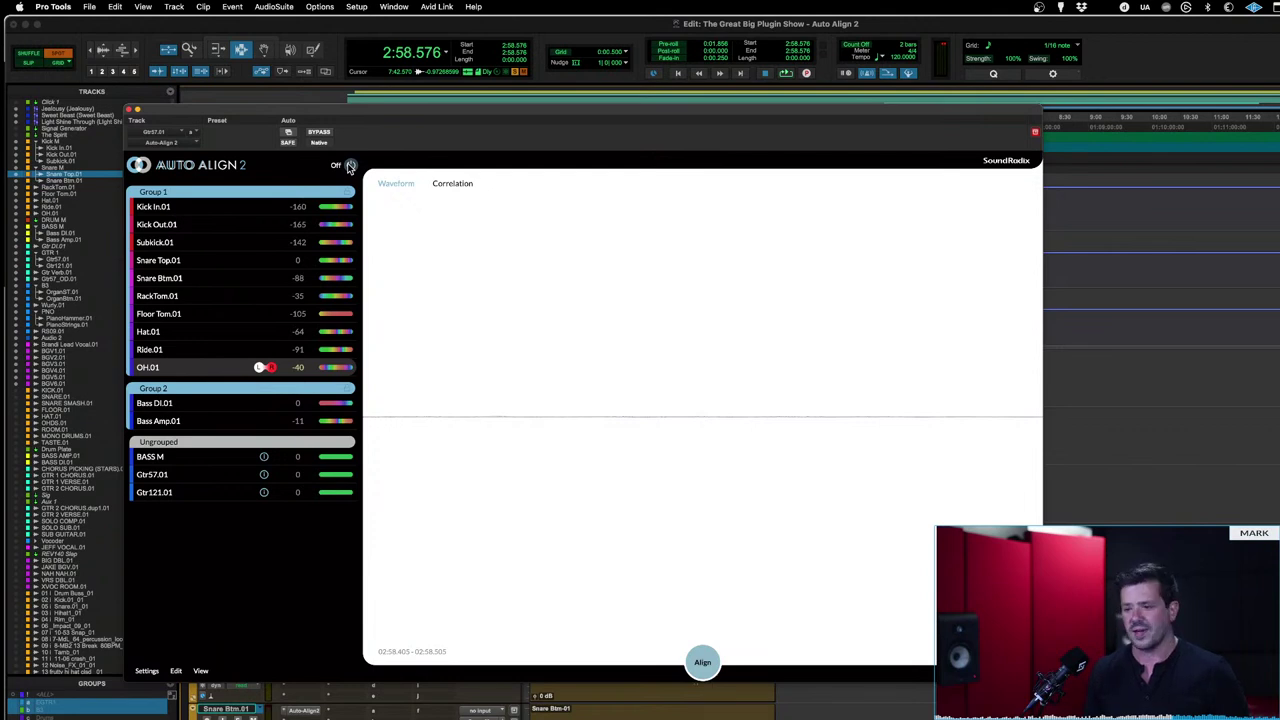
pyautogui.press('space')
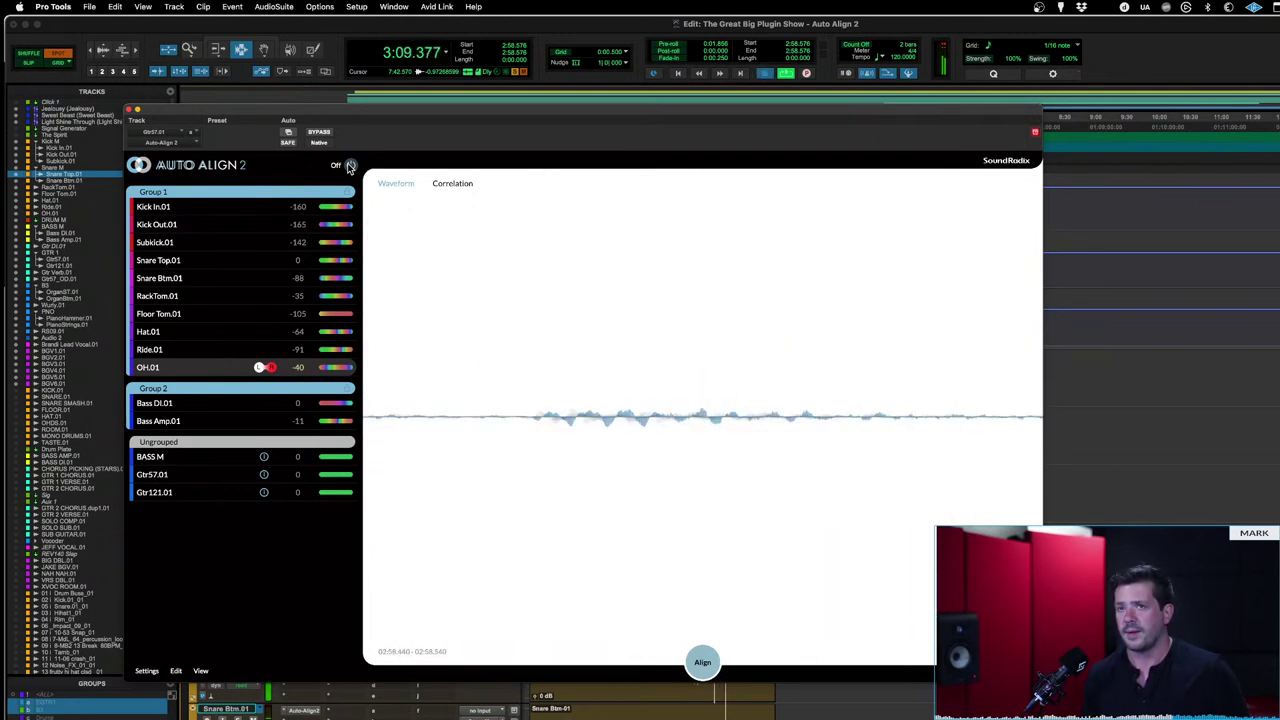
pyautogui.press('space')
pyautogui.click(350, 166)
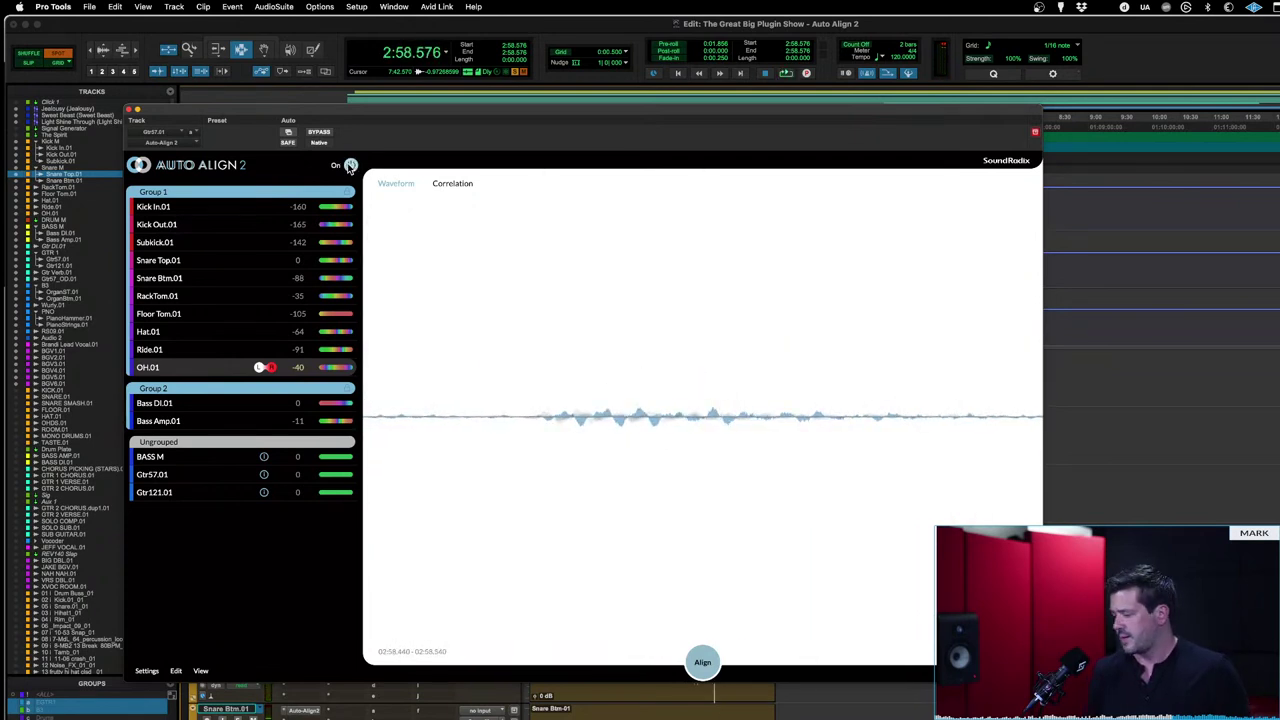
pyautogui.press('space')
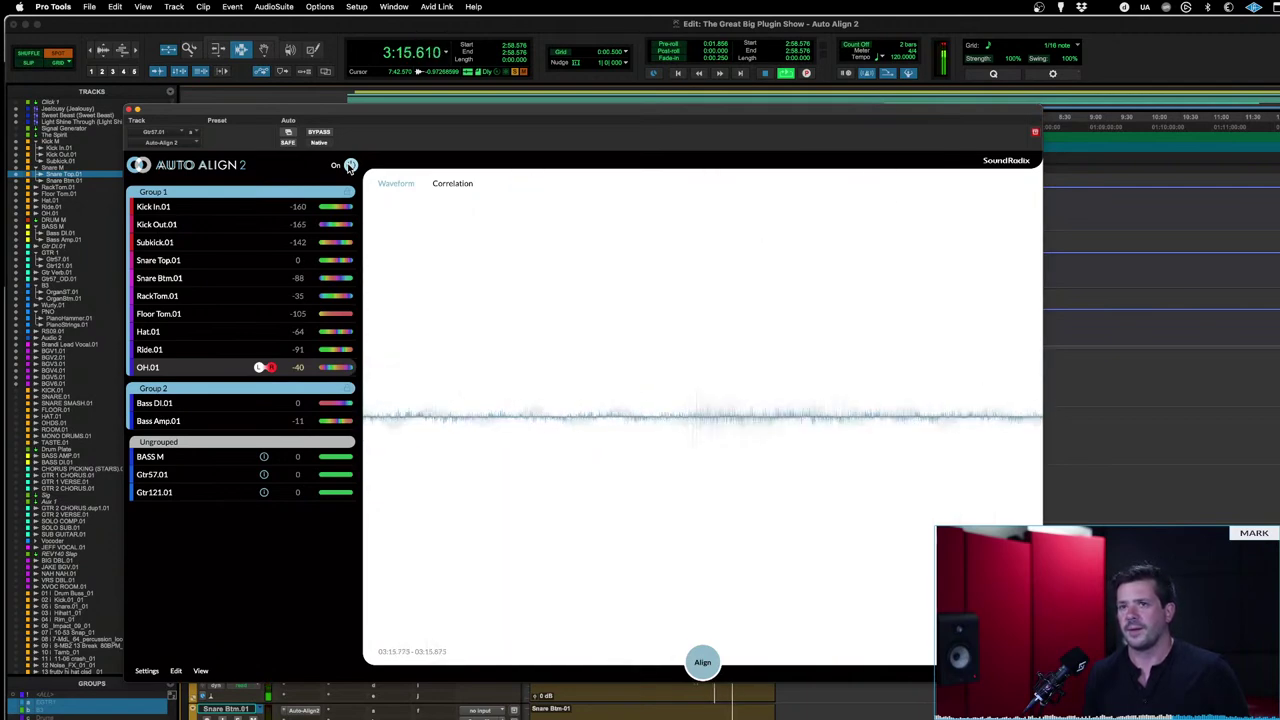
pyautogui.press('space')
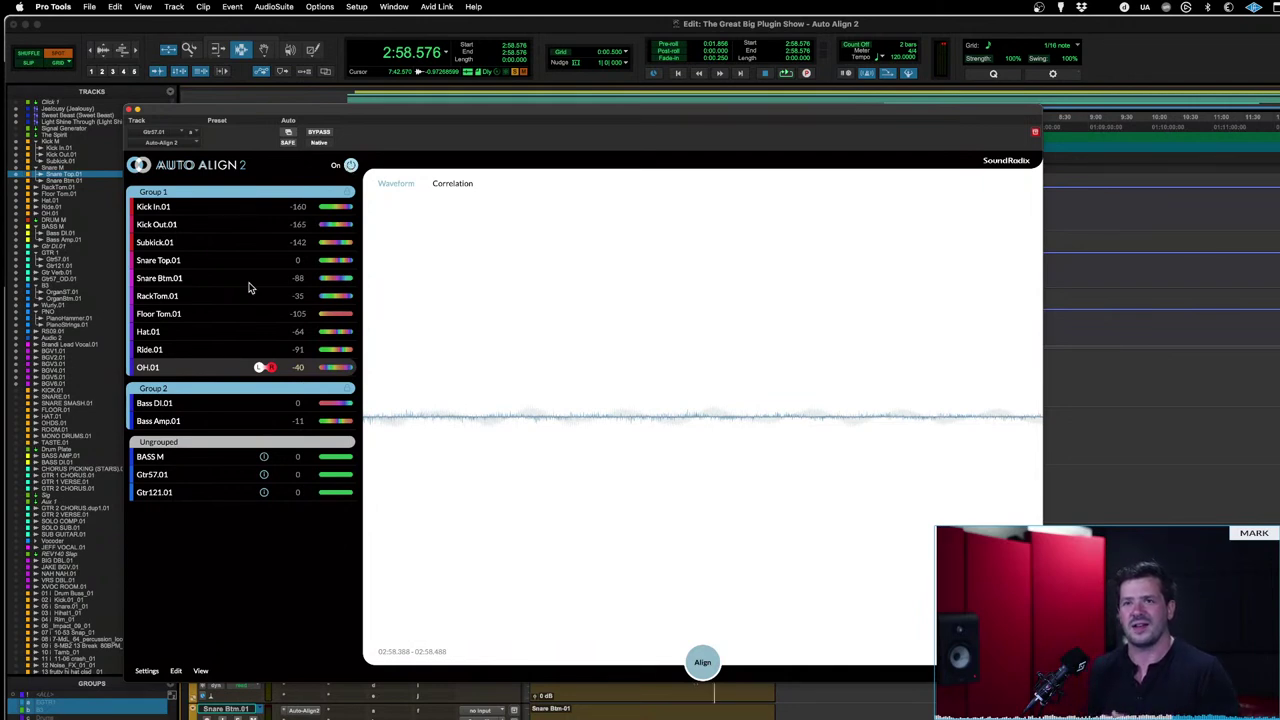
# Step: Move the plugin window to make room, and display the track offsets in milliseconds and finally in inches
pyautogui.click(201, 671)
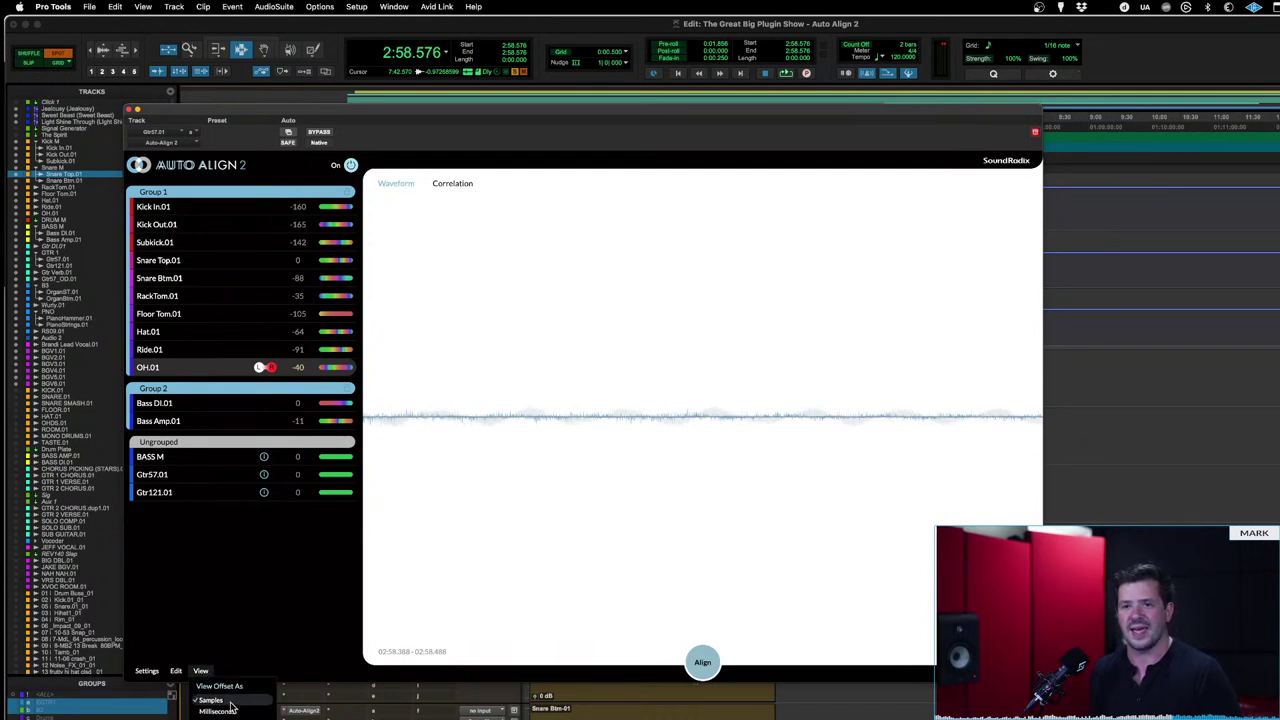
pyautogui.moveTo(343, 113); pyautogui.dragTo(338, 25)
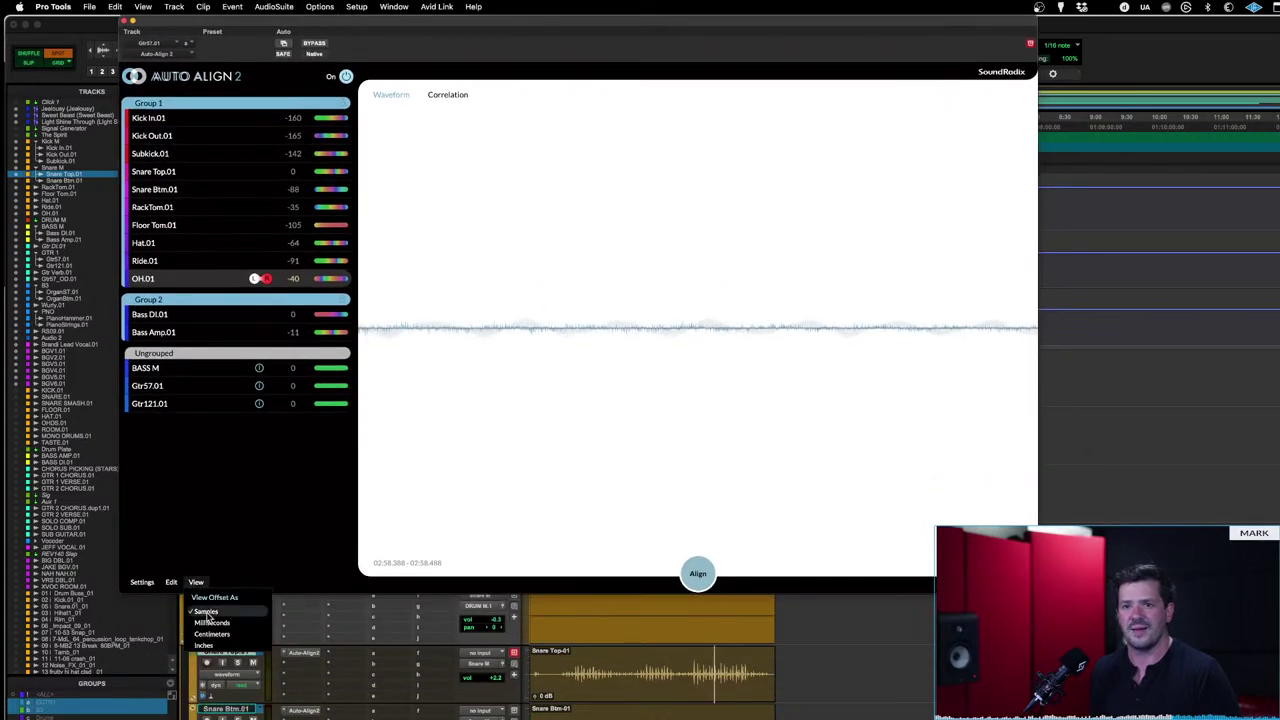
pyautogui.click(211, 622)
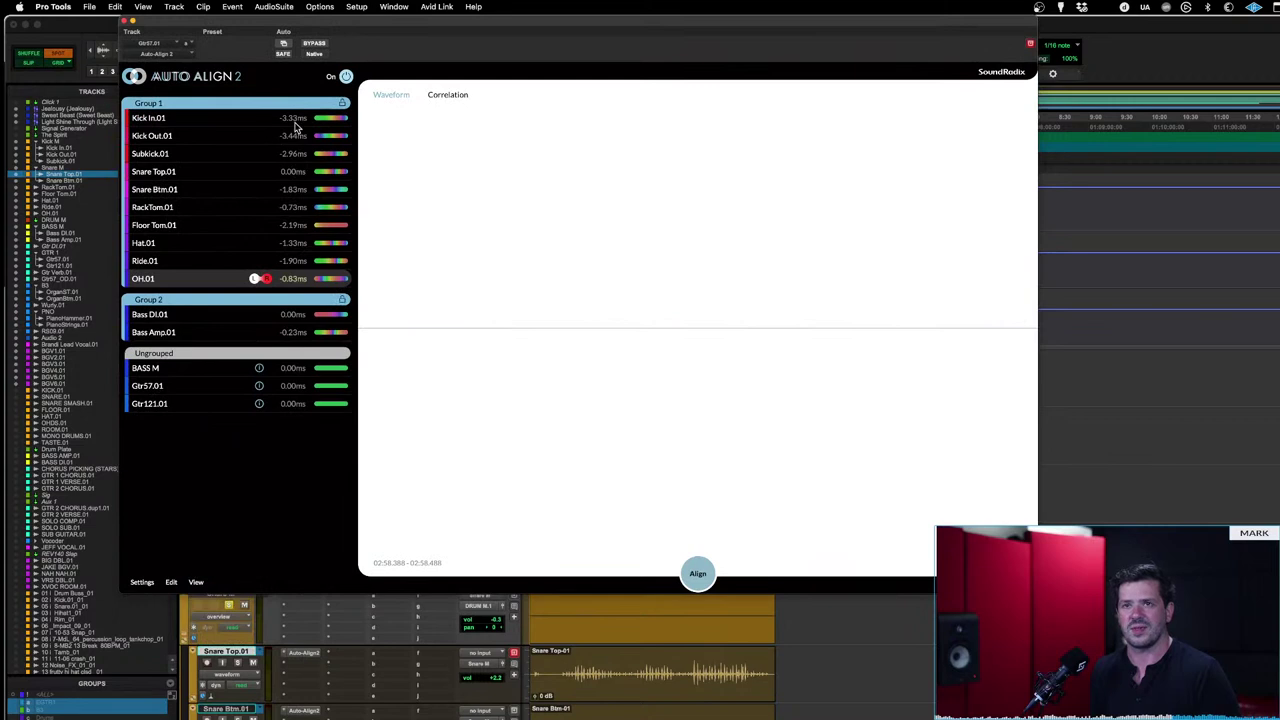
pyautogui.click(195, 582)
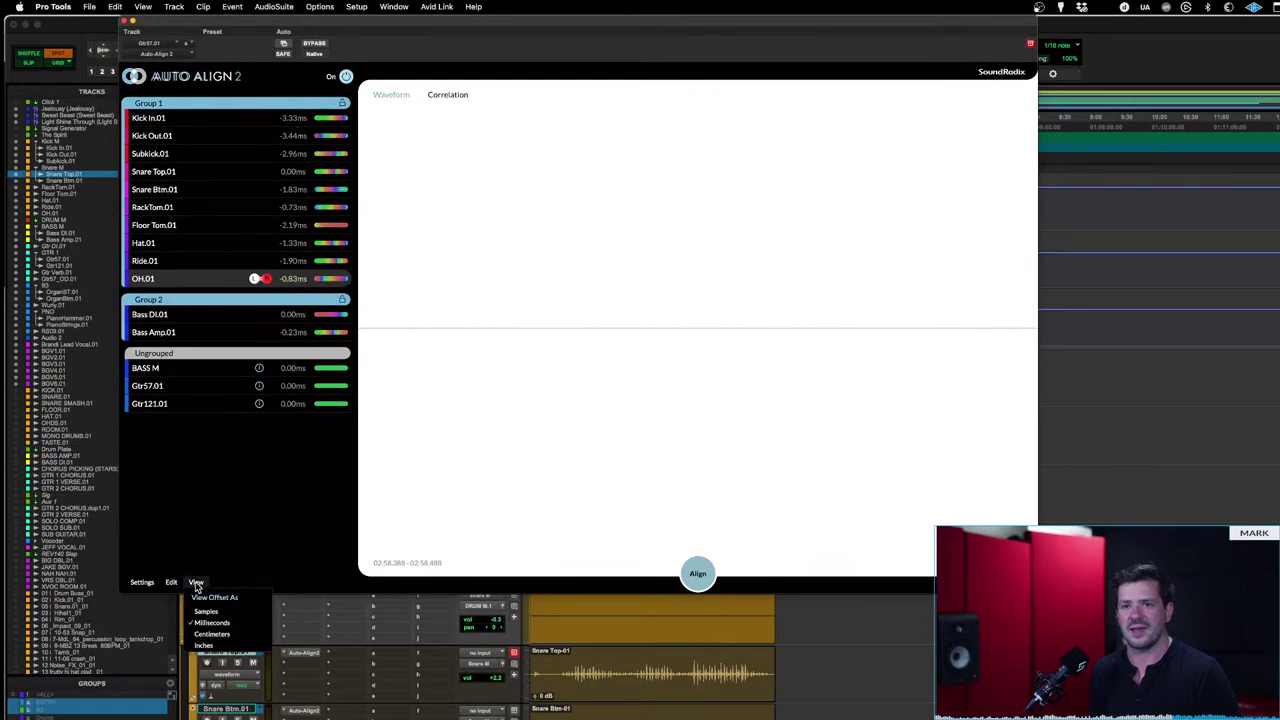
pyautogui.click(210, 646)
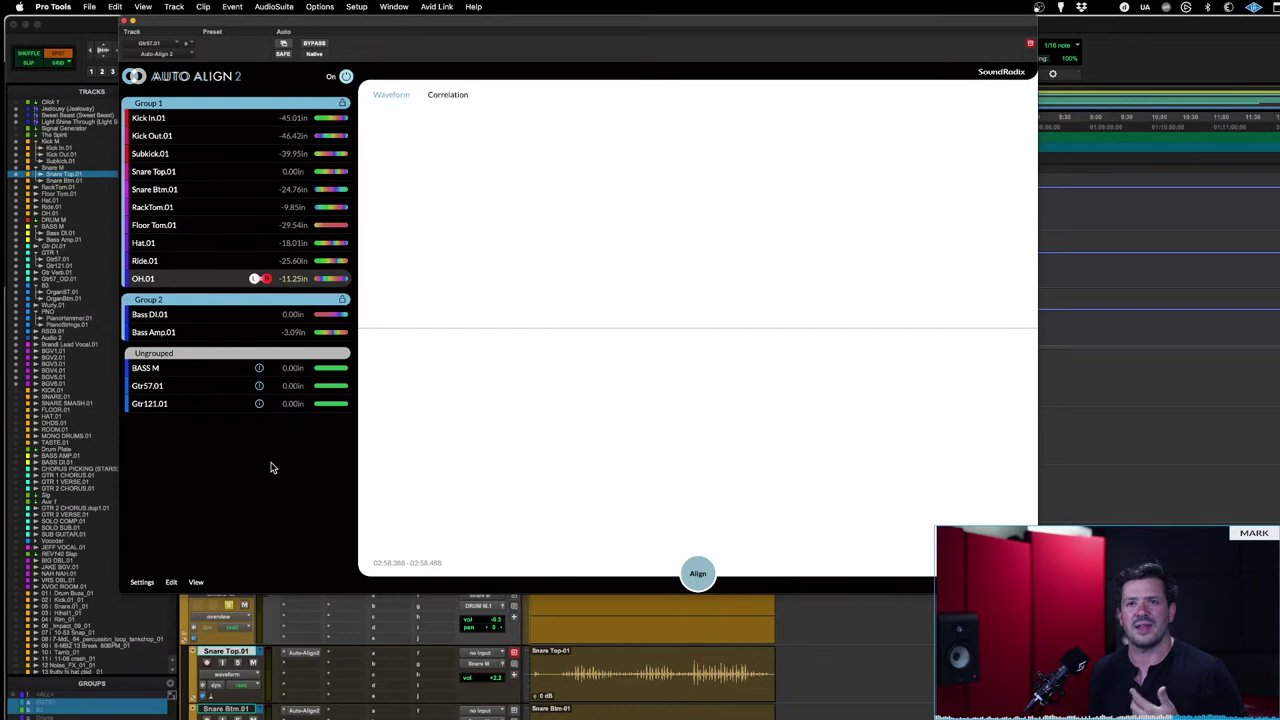
# Step: Revert OH.01's alignment adjustments and display the track offsets in samples
pyautogui.click(277, 174)
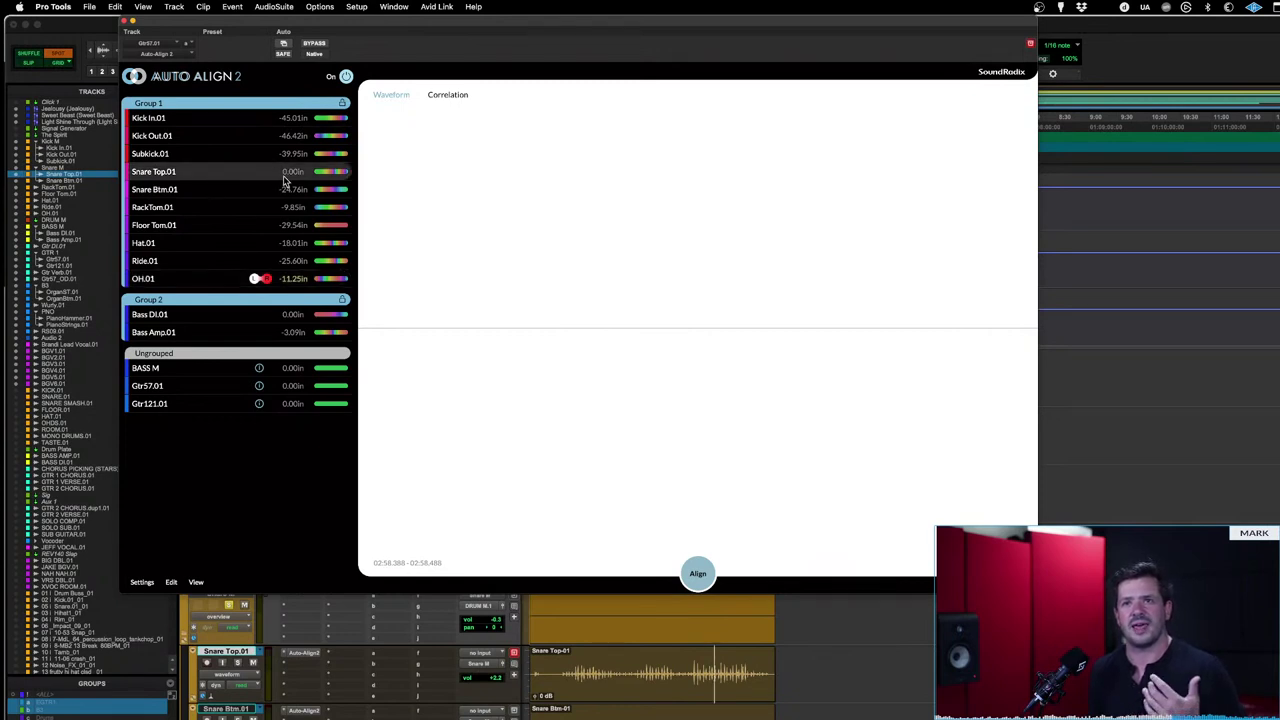
pyautogui.click(210, 282)
pyautogui.rightClick(207, 285)
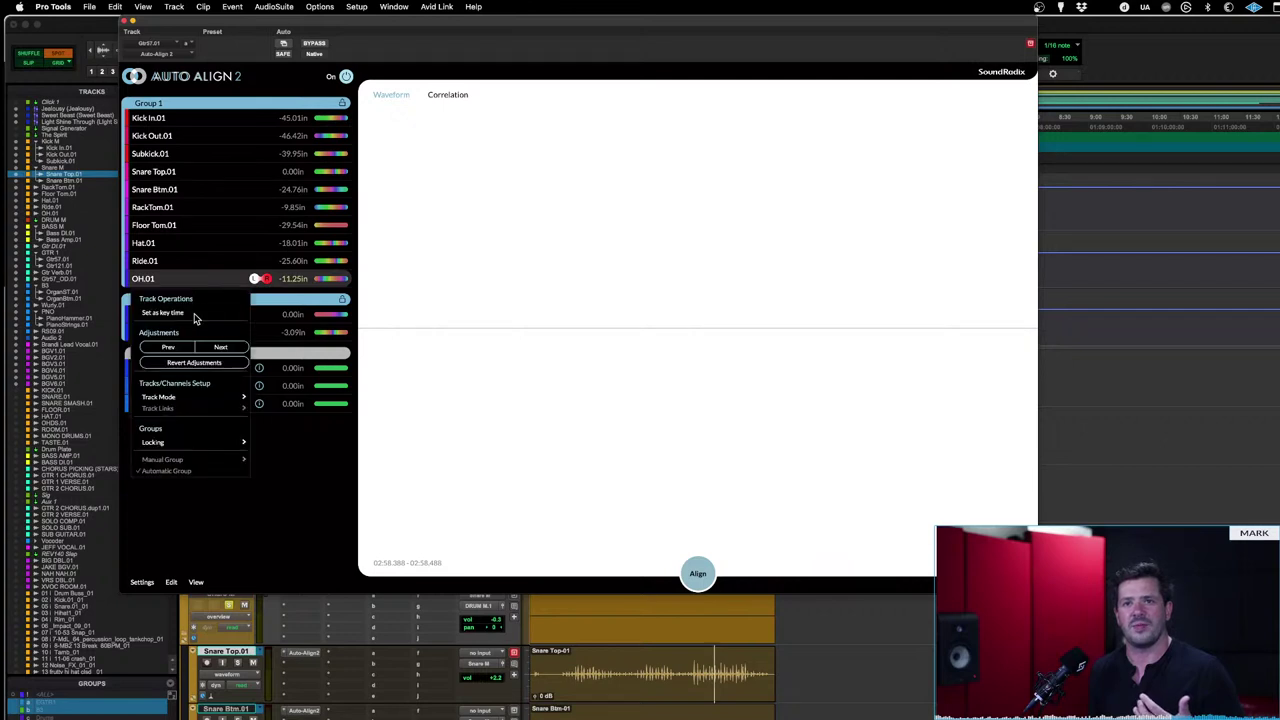
pyautogui.click(183, 363)
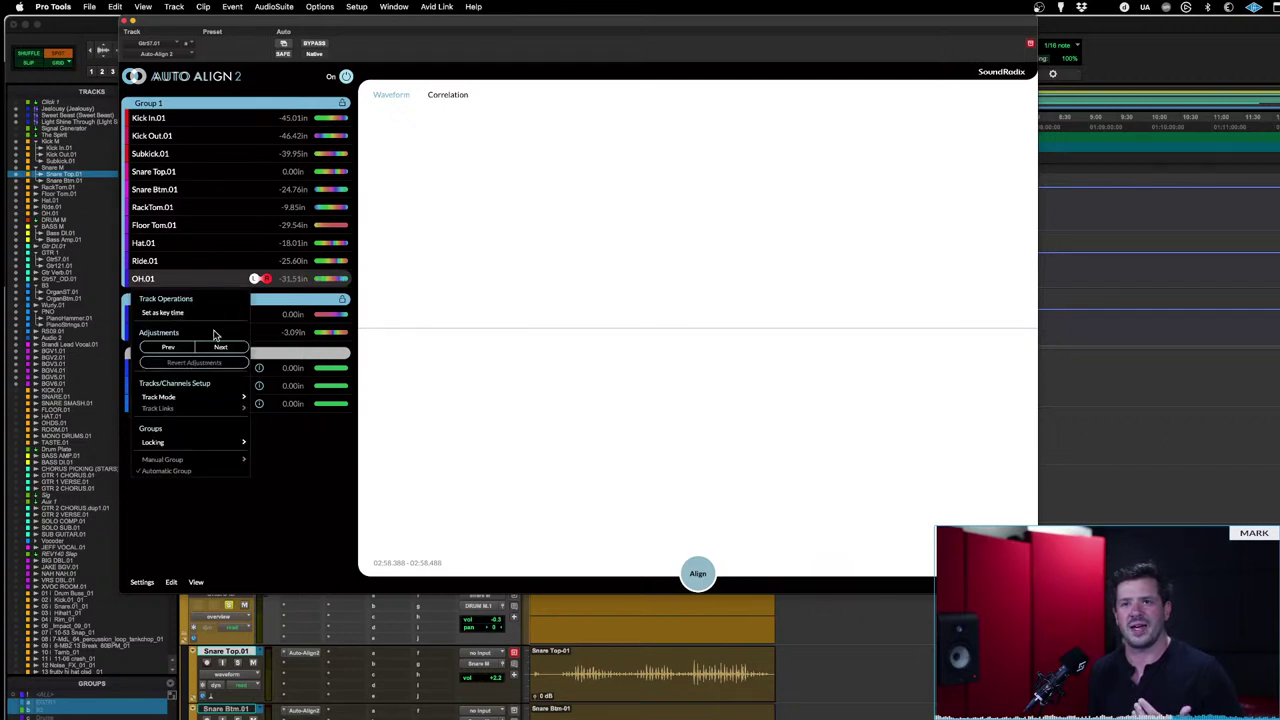
pyautogui.click(276, 181)
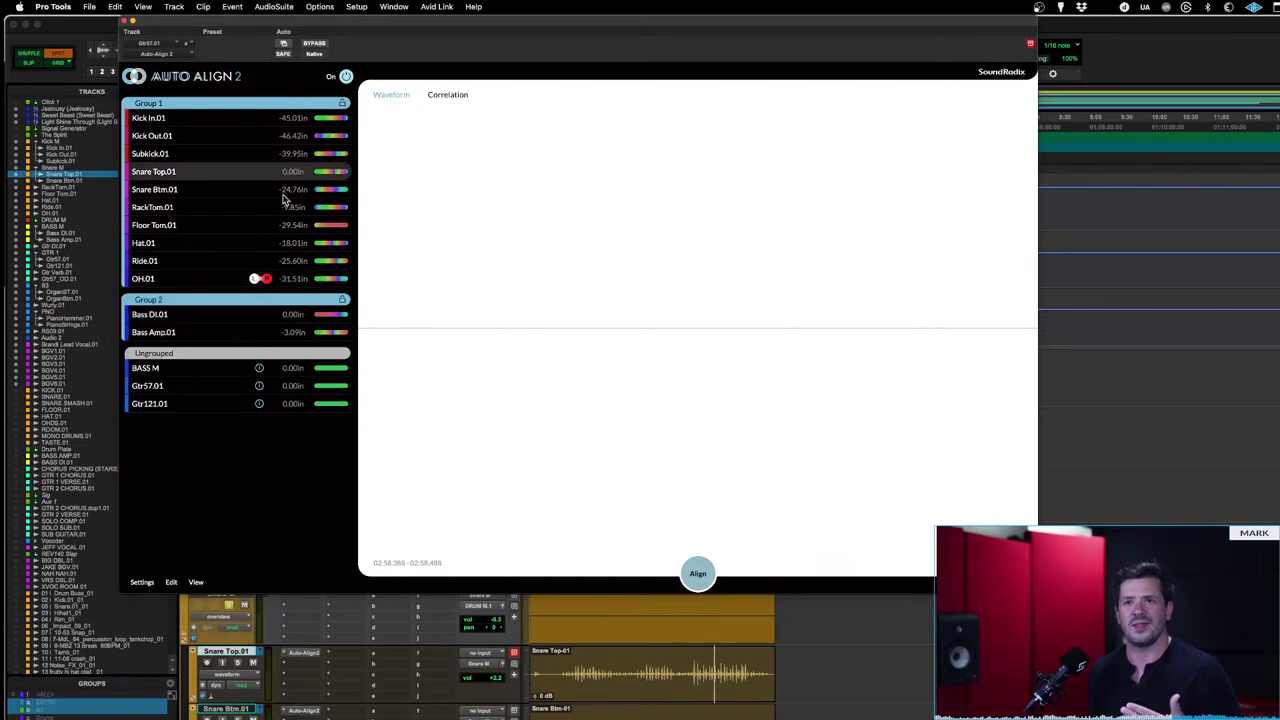
pyautogui.click(197, 283)
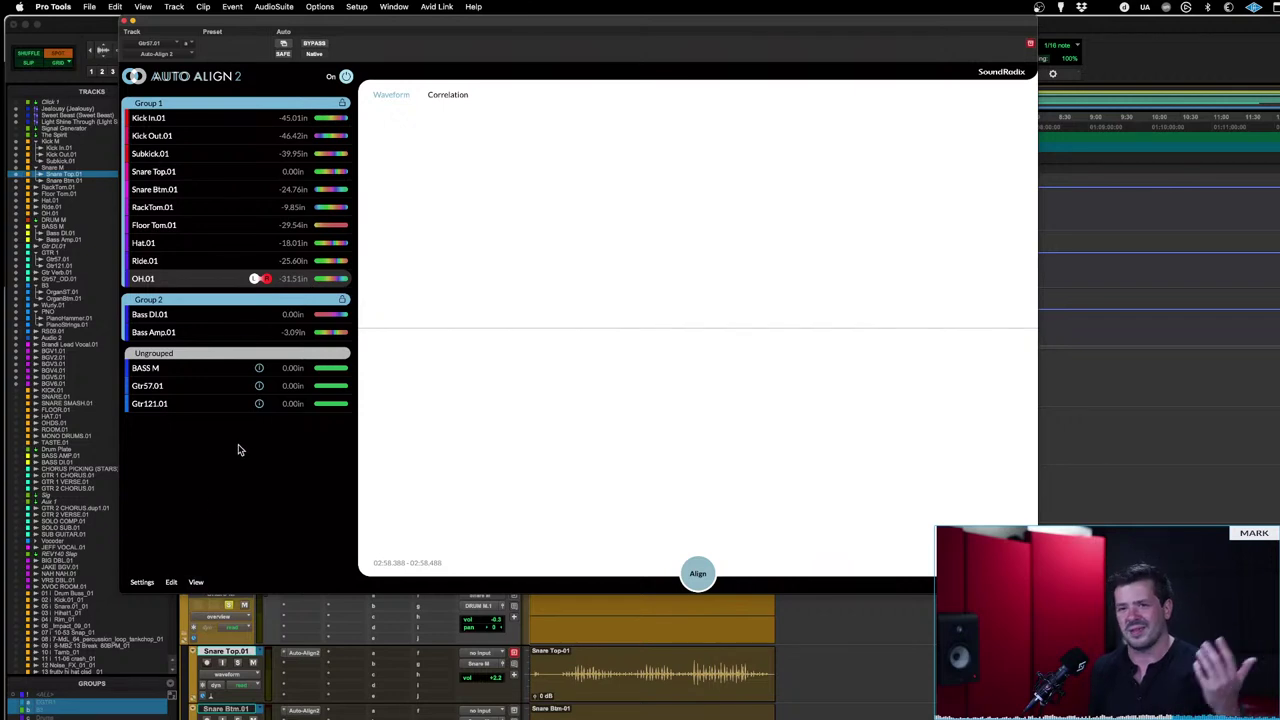
pyautogui.click(196, 583)
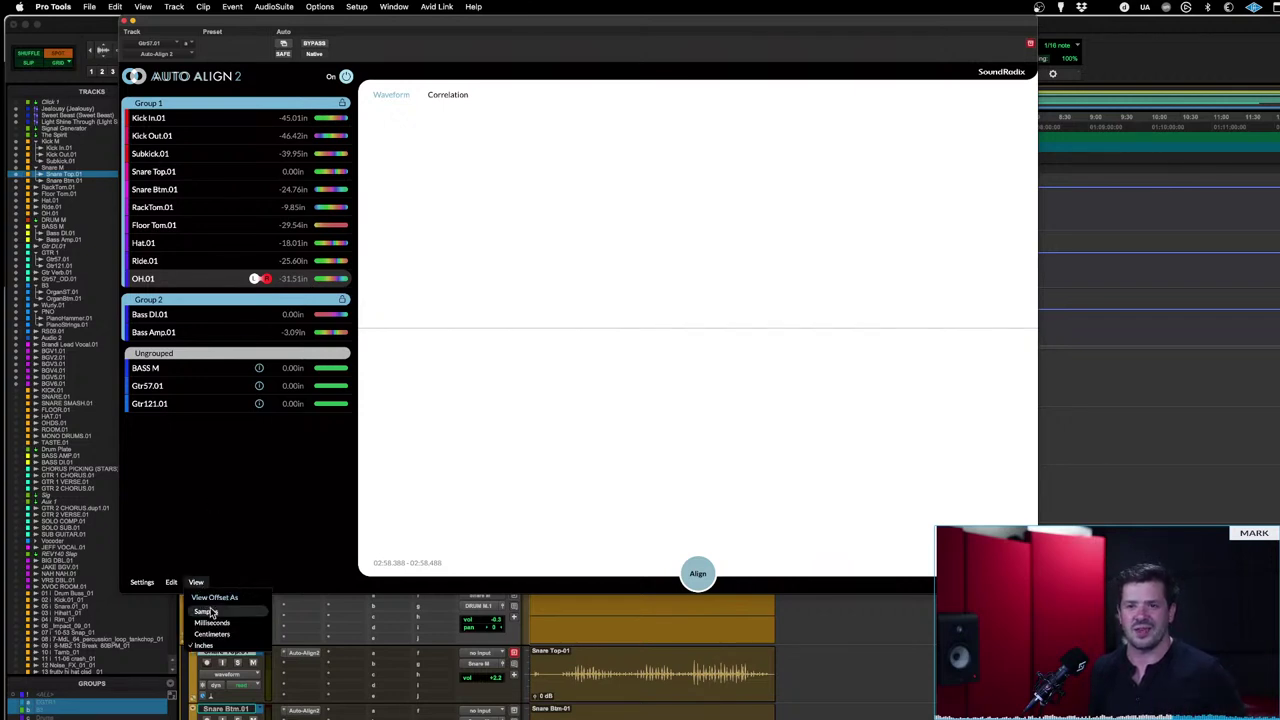
pyautogui.click(207, 611)
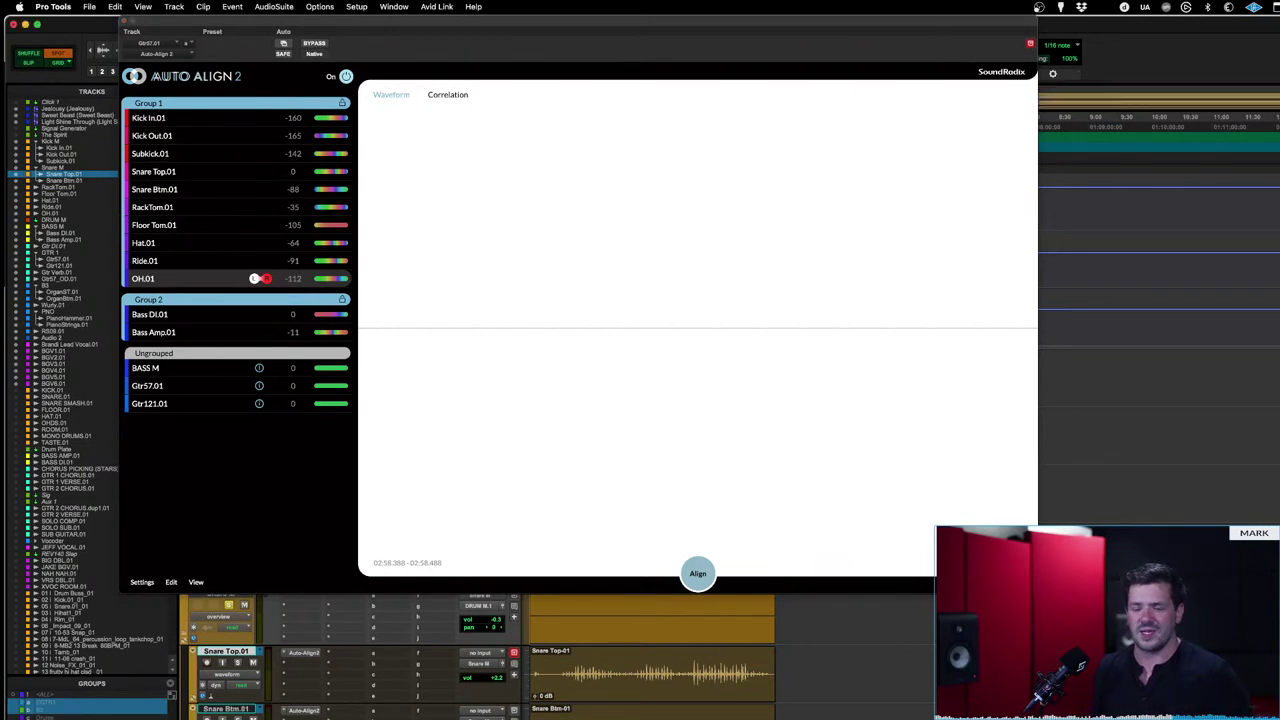
# Step: Close the plugin window, place the edit cursor at 0:33.888 on Bass DI.01, and open that track's Auto-Align 2
pyautogui.click(60, 187)
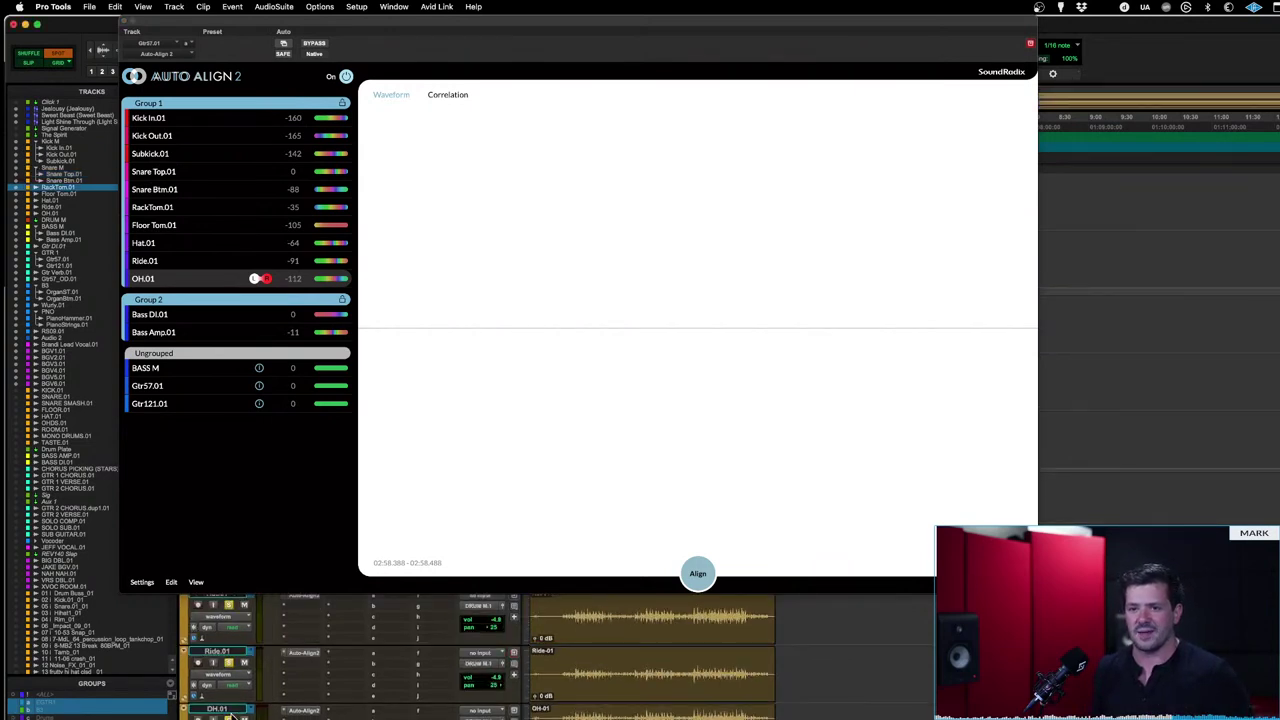
pyautogui.click(126, 28)
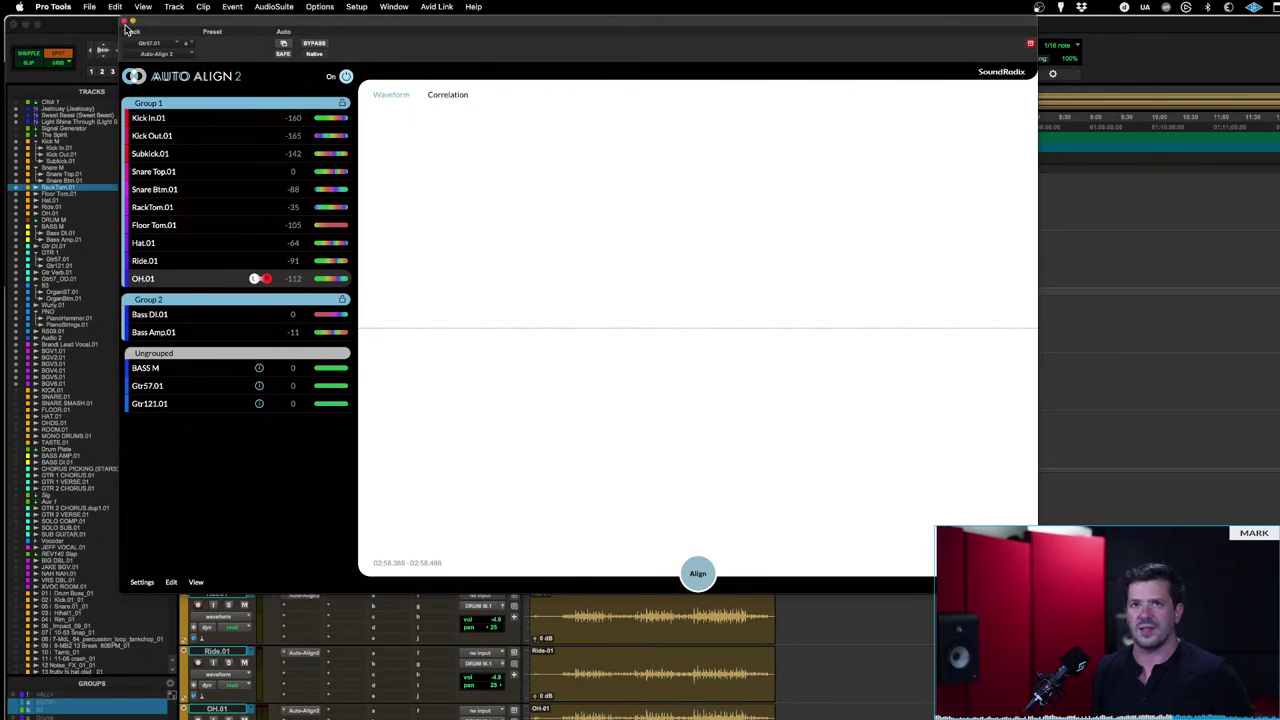
pyautogui.click(126, 22)
pyautogui.scroll(-5, 463, 311)
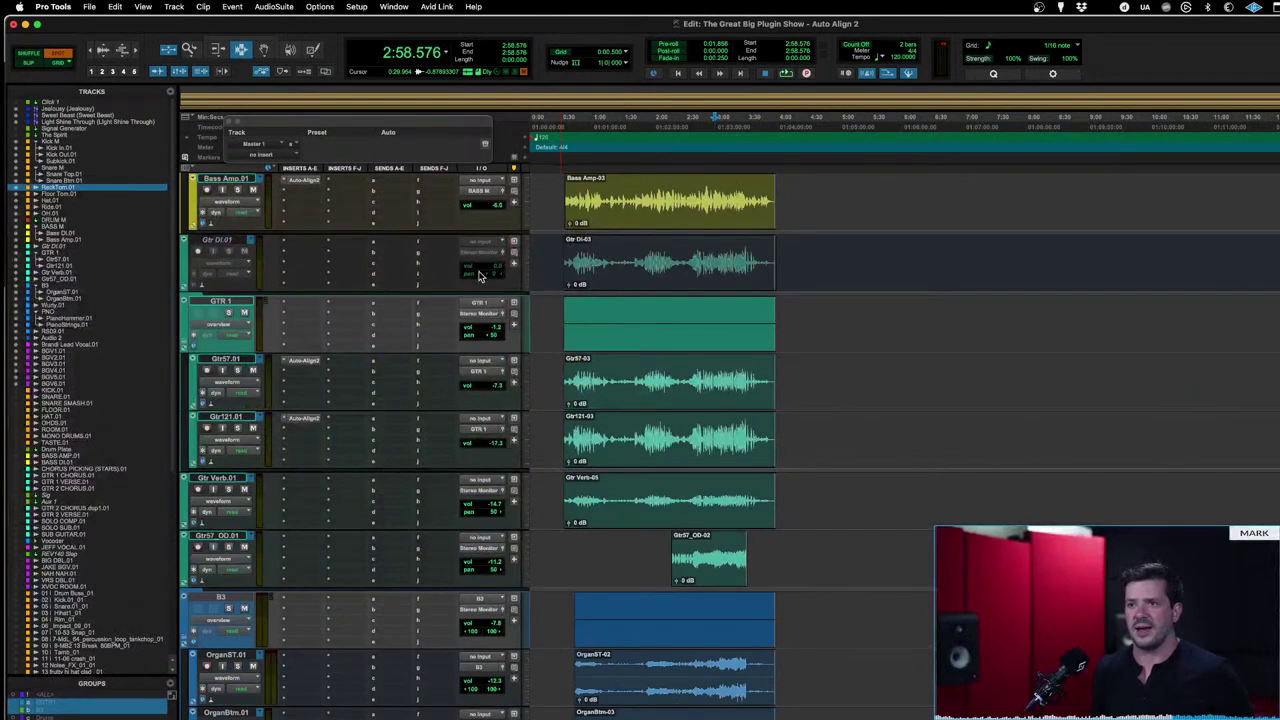
pyautogui.scroll(5, 479, 276)
pyautogui.click(566, 497)
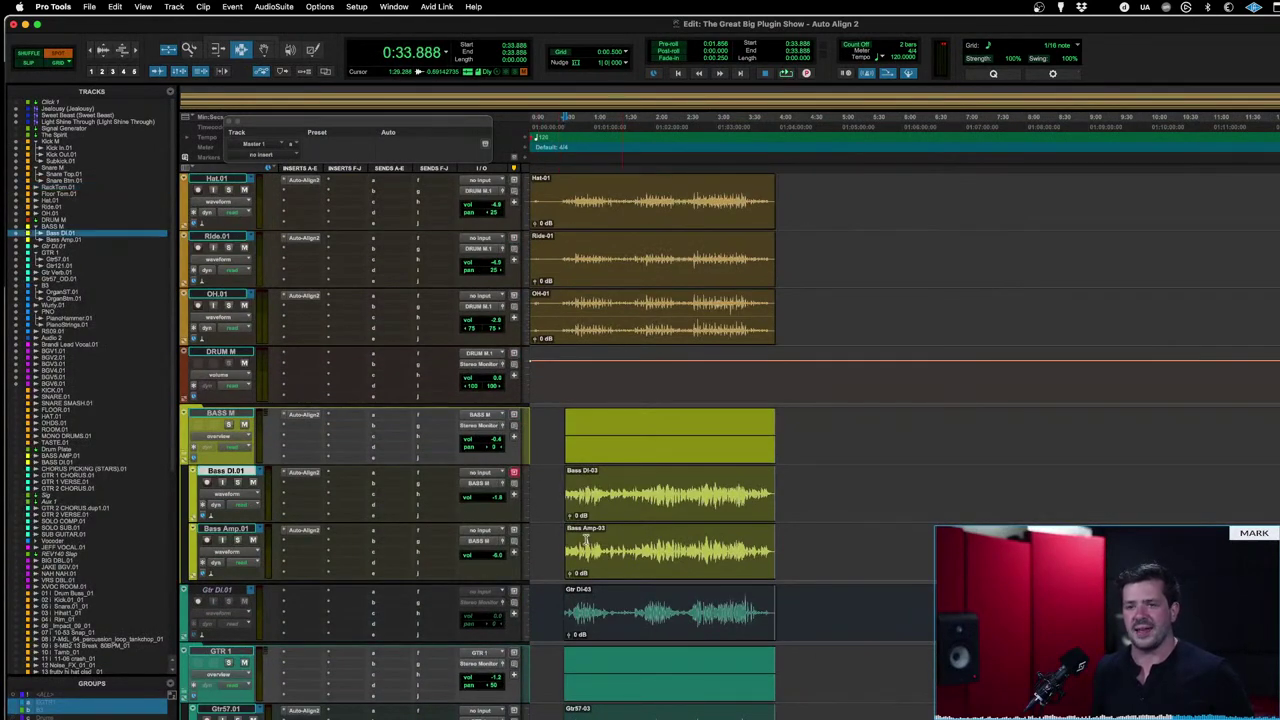
pyautogui.click(311, 478)
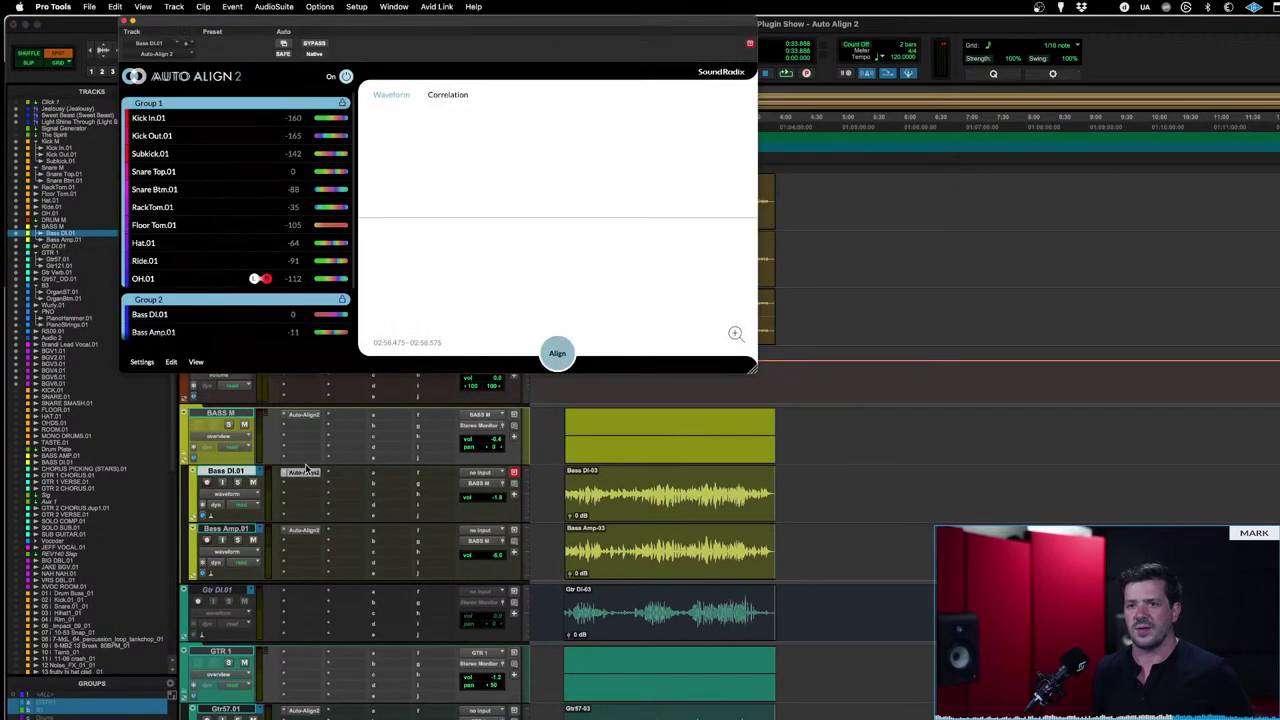
# Step: Switch Auto-Align 2 off and play the soloed BASS M from 0:33.888
pyautogui.click(346, 77)
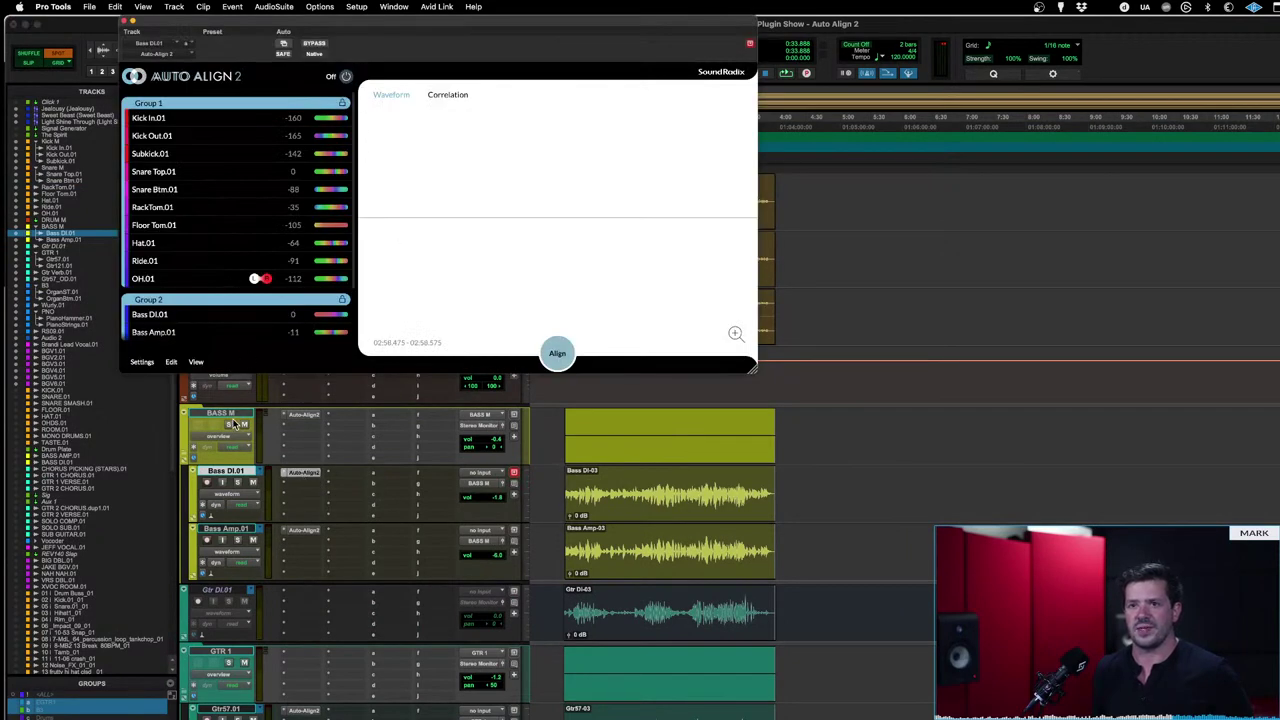
pyautogui.click(230, 425)
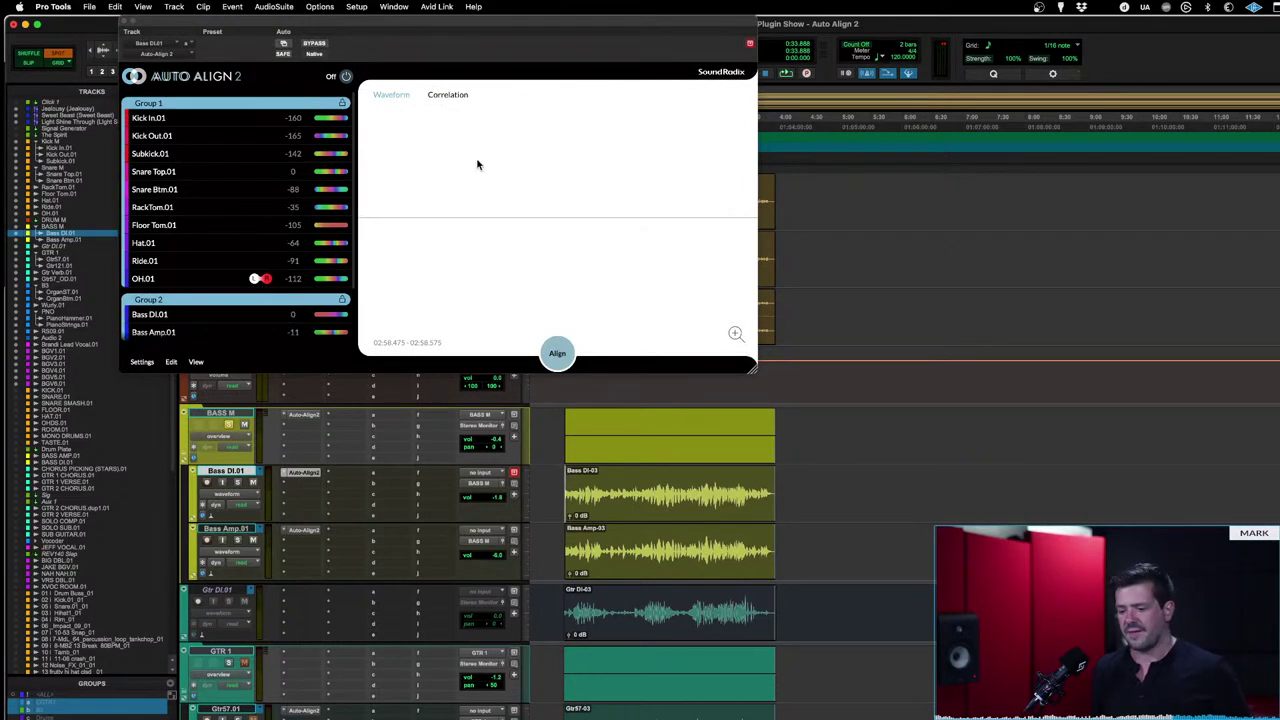
pyautogui.press('space')
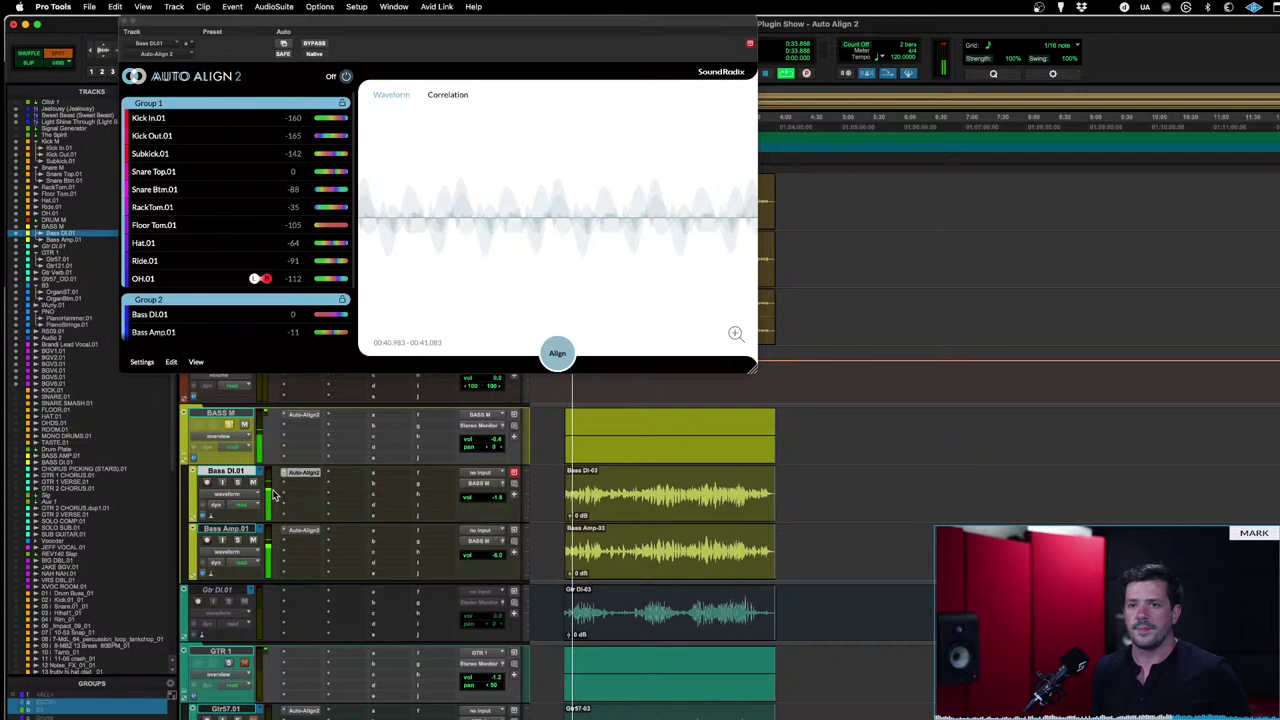
pyautogui.press('space')
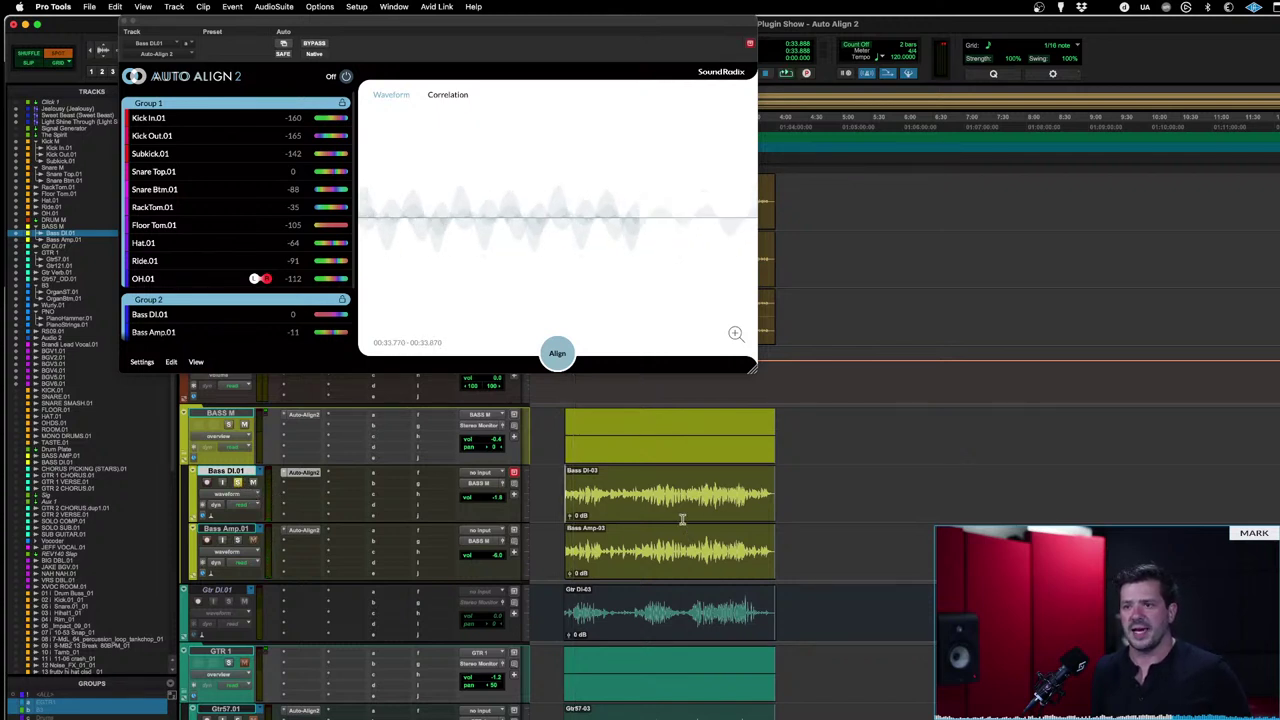
# Step: Play from 3:03.760 with Auto-Align 2 off, comparing Bass DI.01 soloed, Bass Amp.01 soloed and both together through BASS M
pyautogui.click(718, 500)
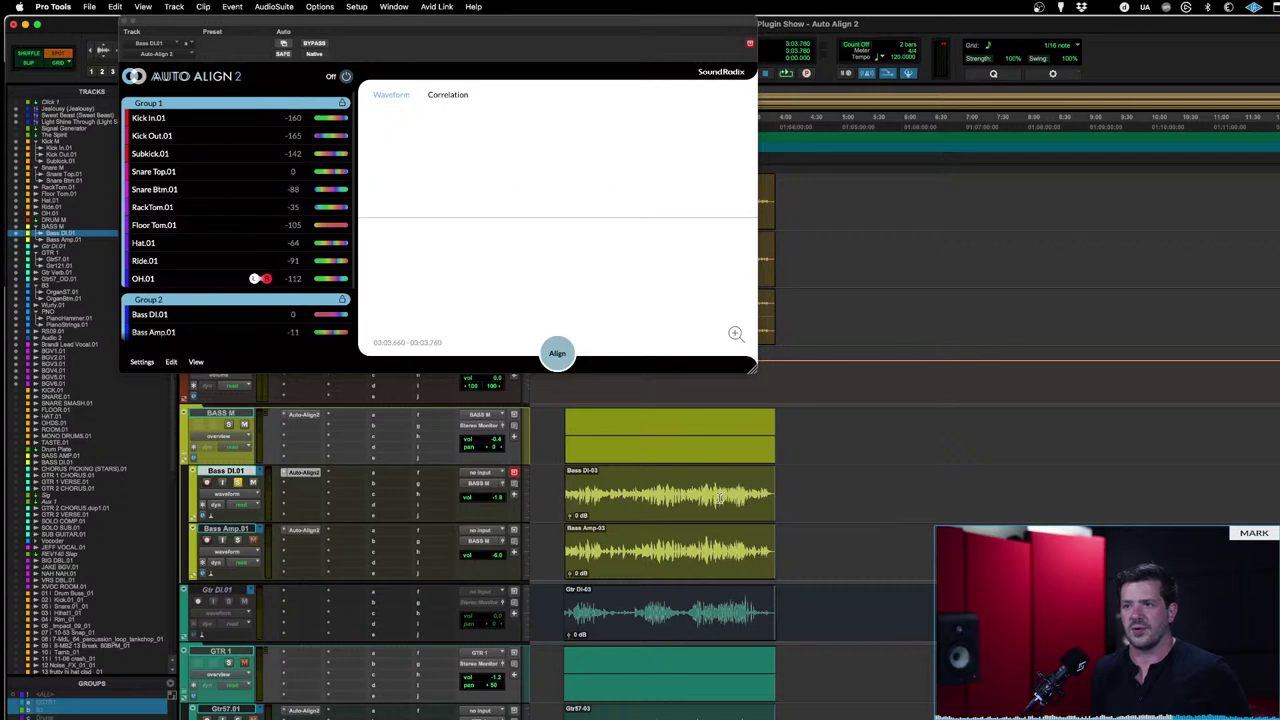
pyautogui.press('space')
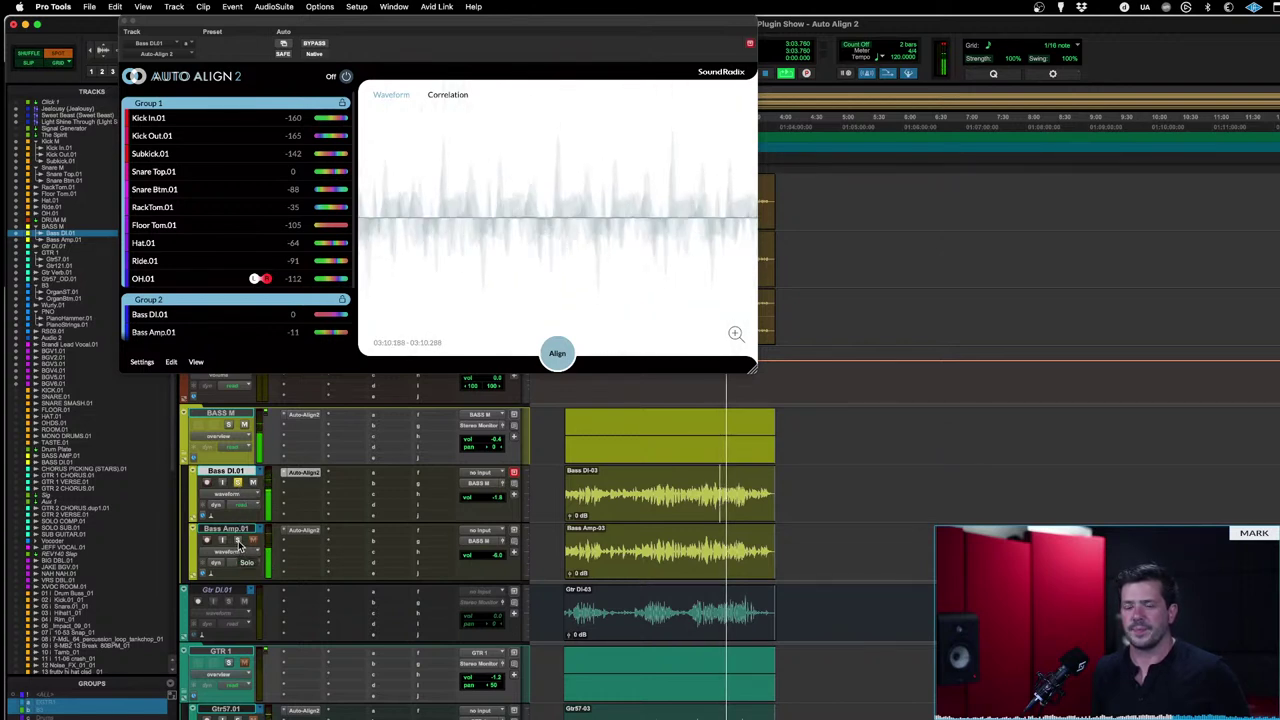
pyautogui.press('space')
pyautogui.press('space')
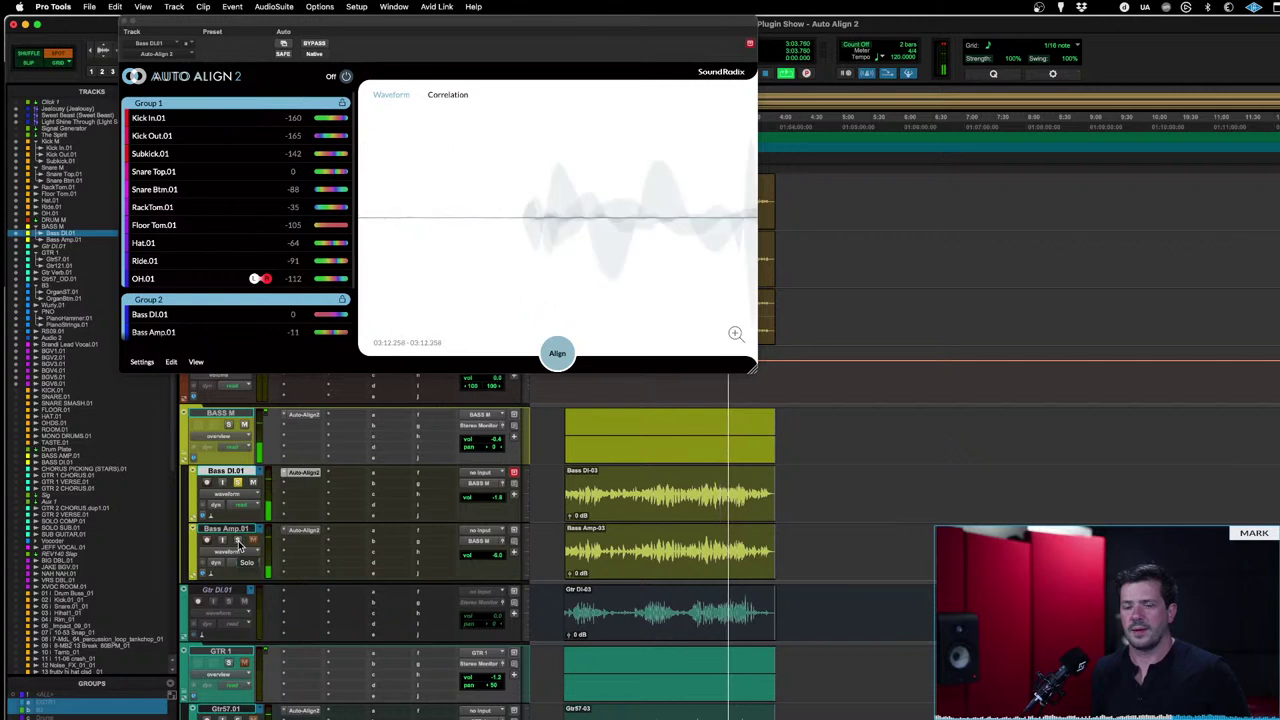
pyautogui.click(239, 541)
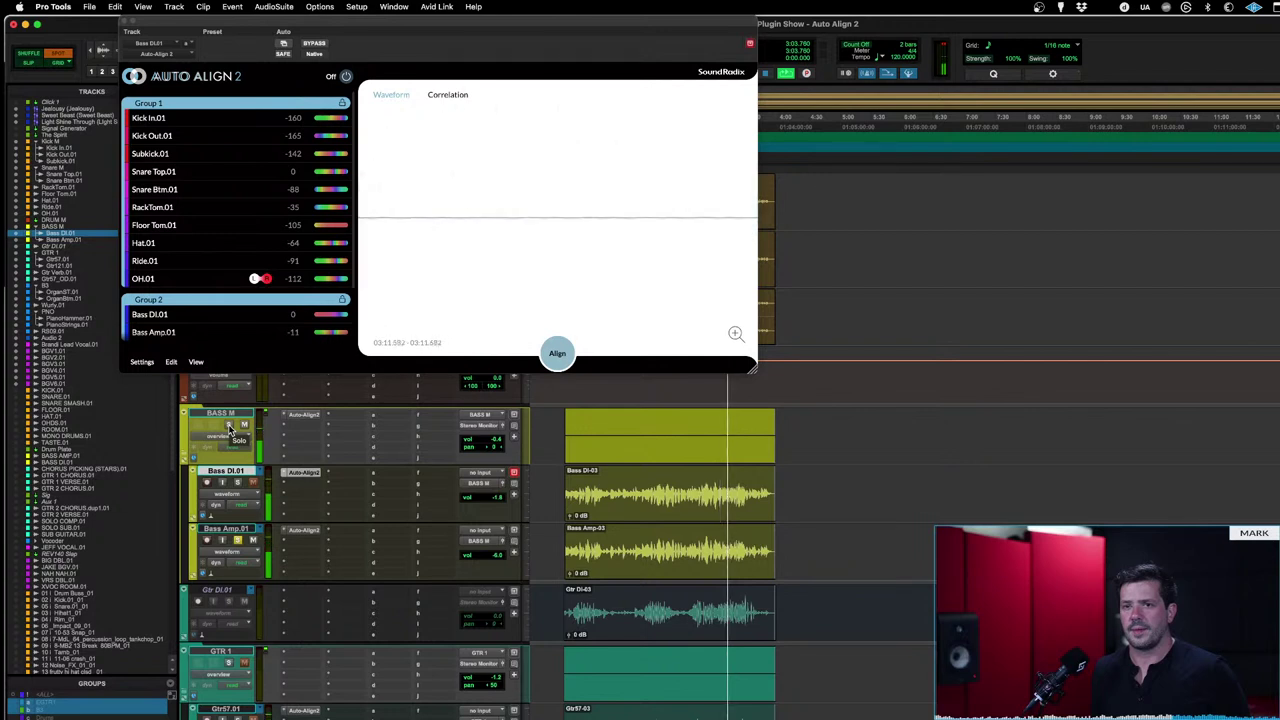
pyautogui.press('space')
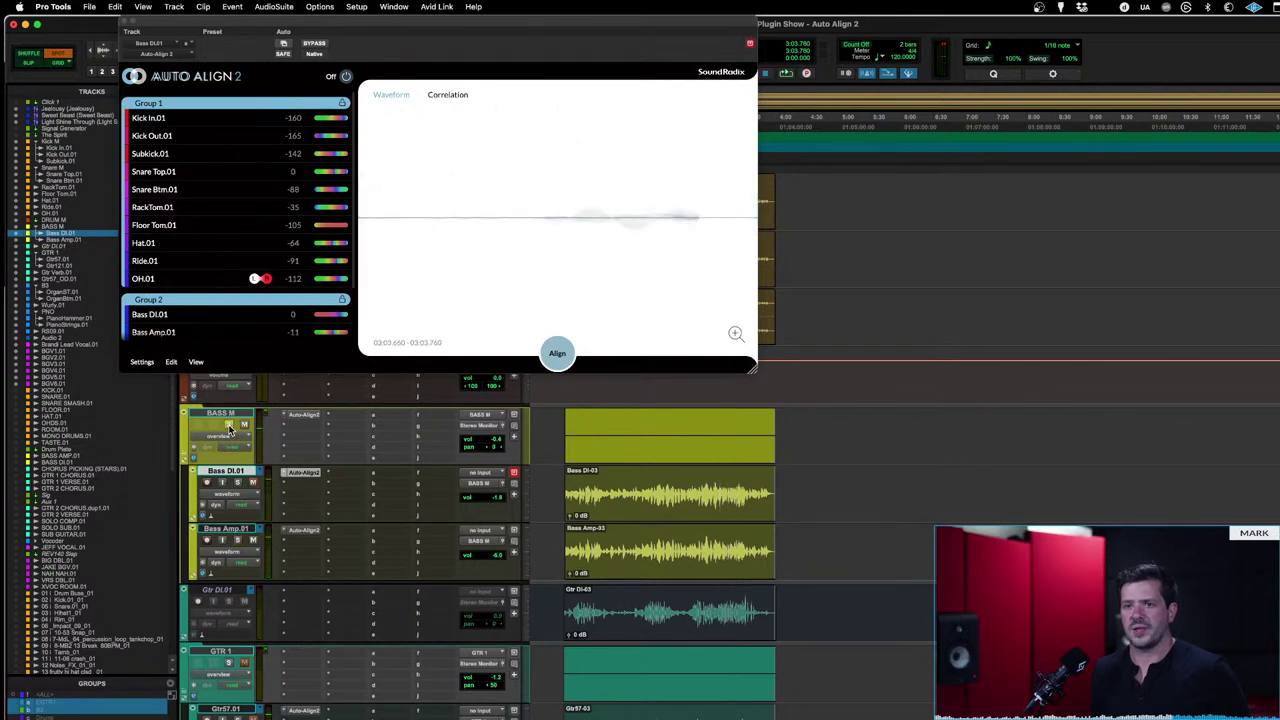
pyautogui.press('space')
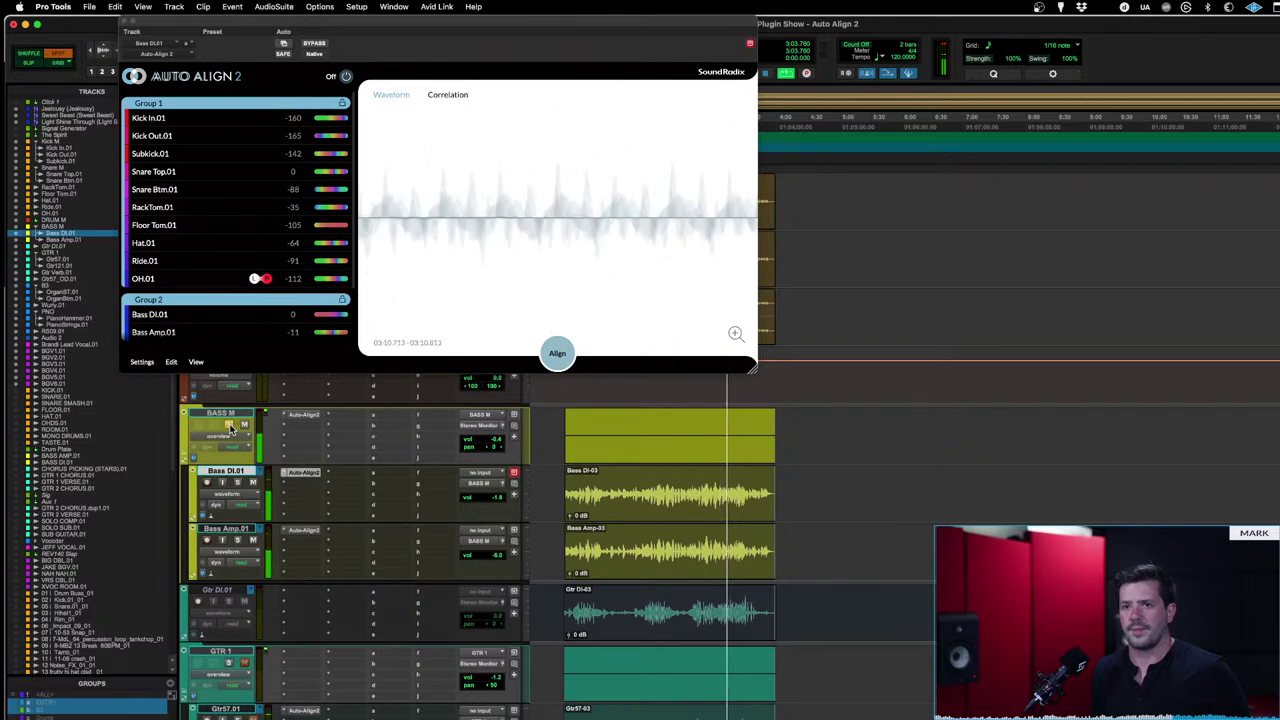
# Step: Play the section from 3:03.760 again, switching between Bass DI.01 soloed and the full BASS M soloed
pyautogui.press('space')
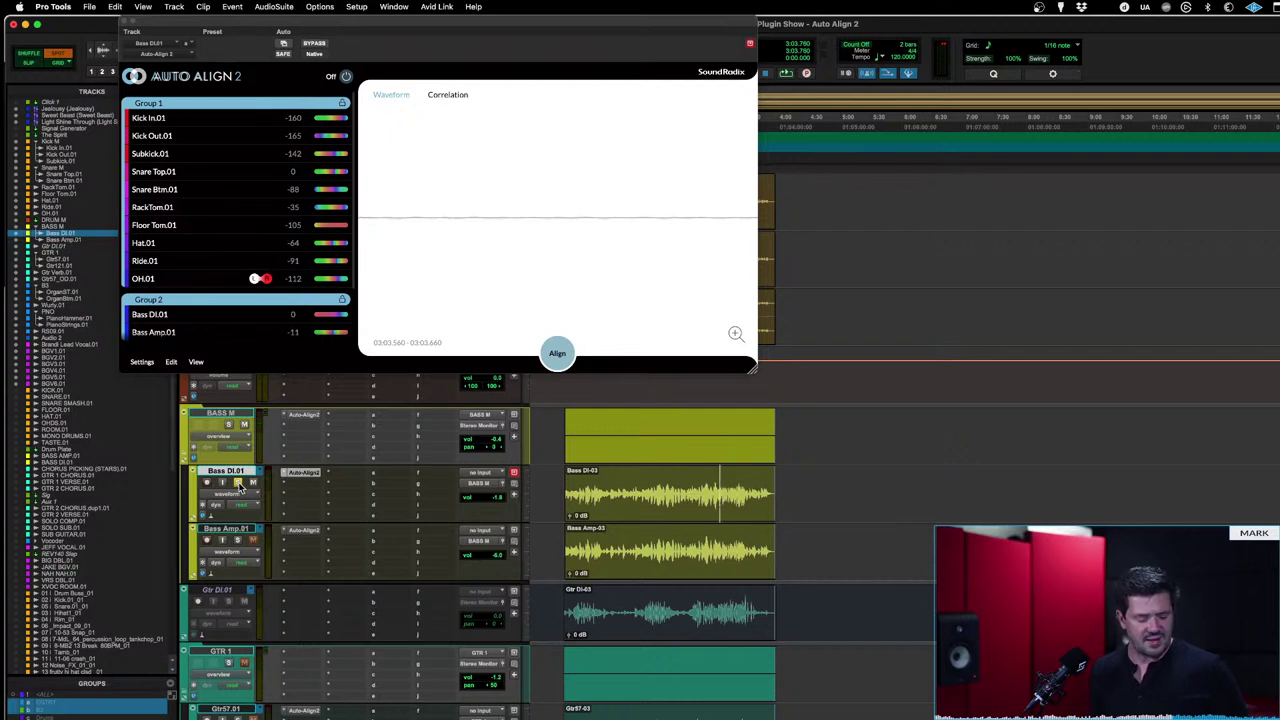
pyautogui.press('space')
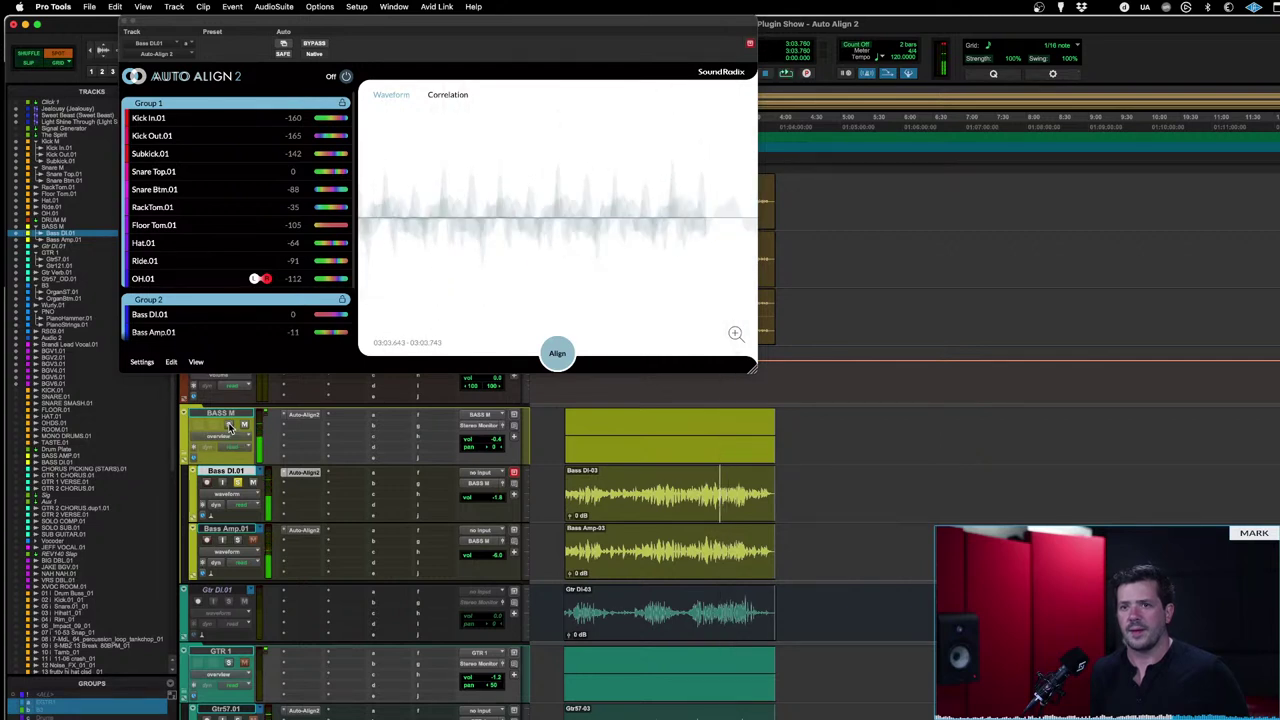
pyautogui.click(229, 427)
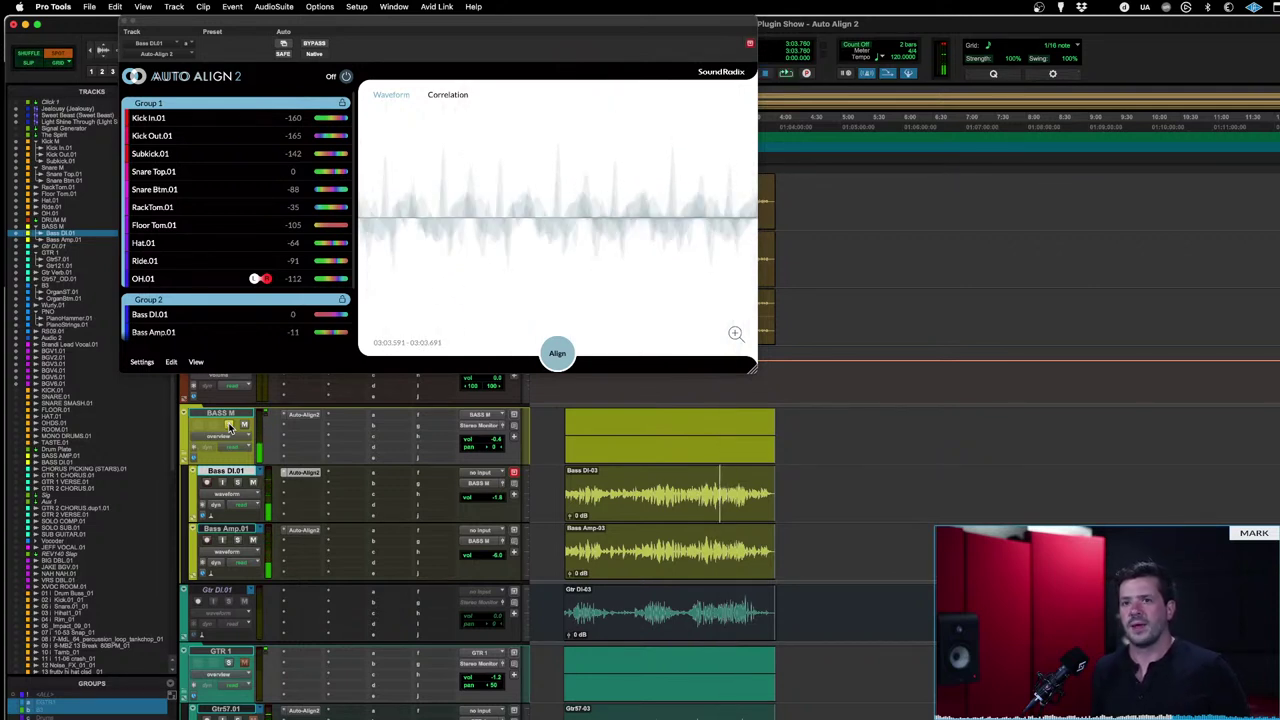
pyautogui.click(229, 425)
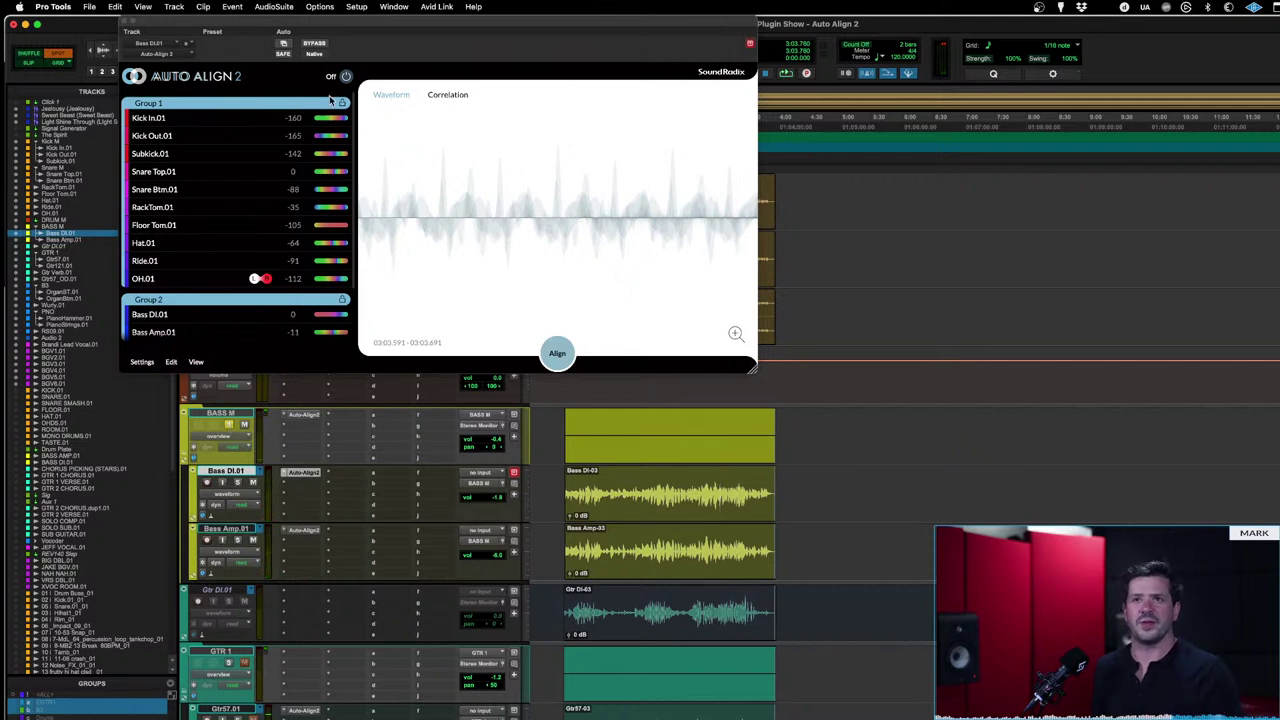
# Step: Play the soloed BASS M from 3:03.760 while comparing Auto-Align 2 on and off, and leave it on
pyautogui.click(346, 77)
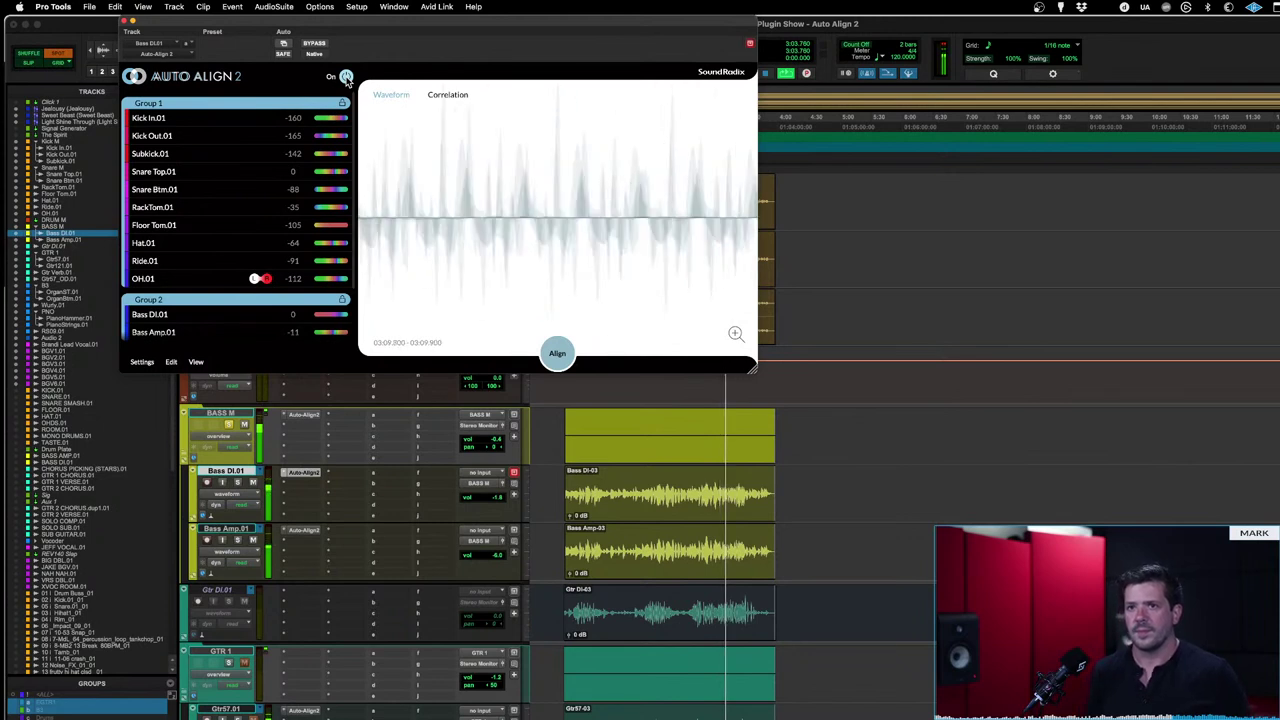
pyautogui.scroll(-1, 250, 268)
pyautogui.scroll(-1, 250, 268)
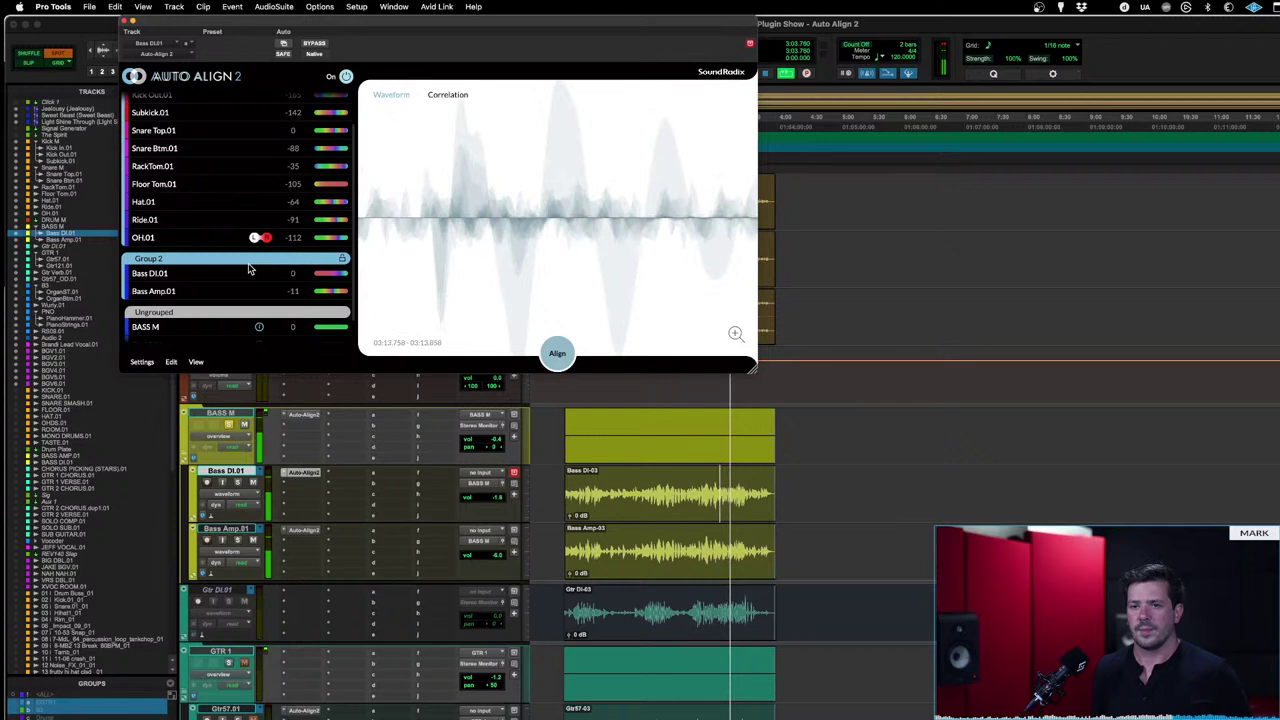
pyautogui.click(346, 78)
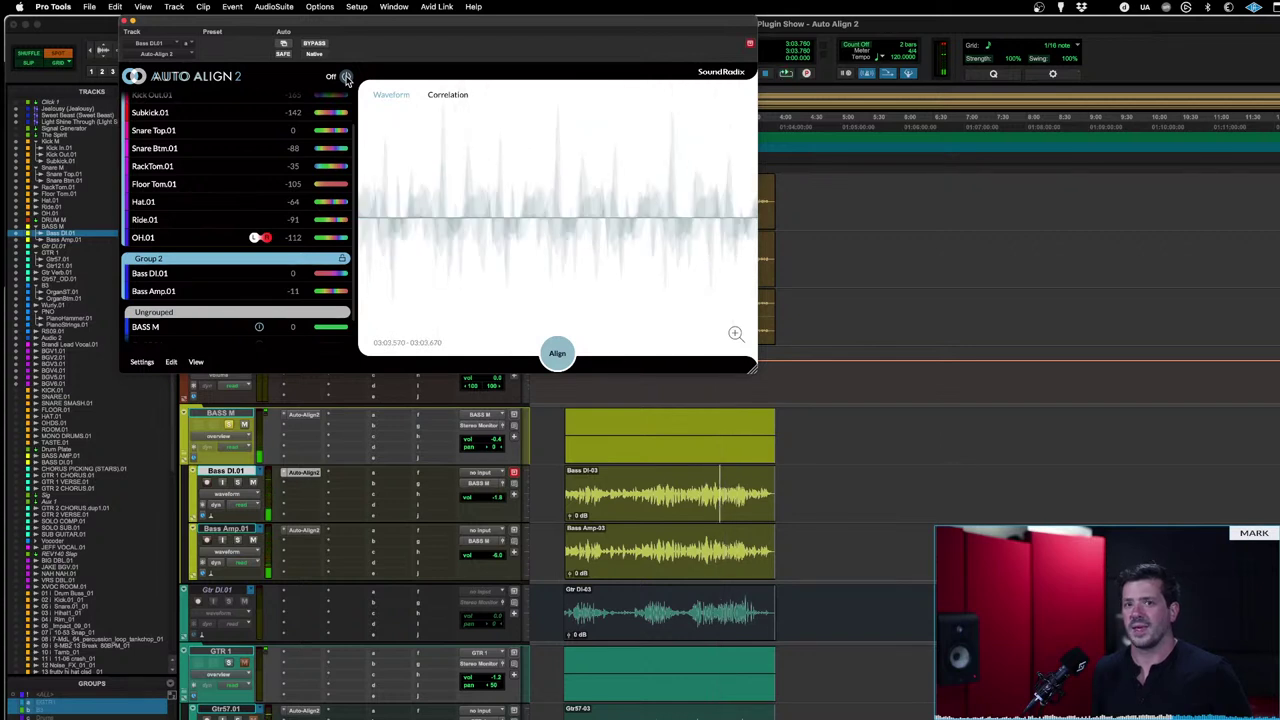
pyautogui.click(346, 77)
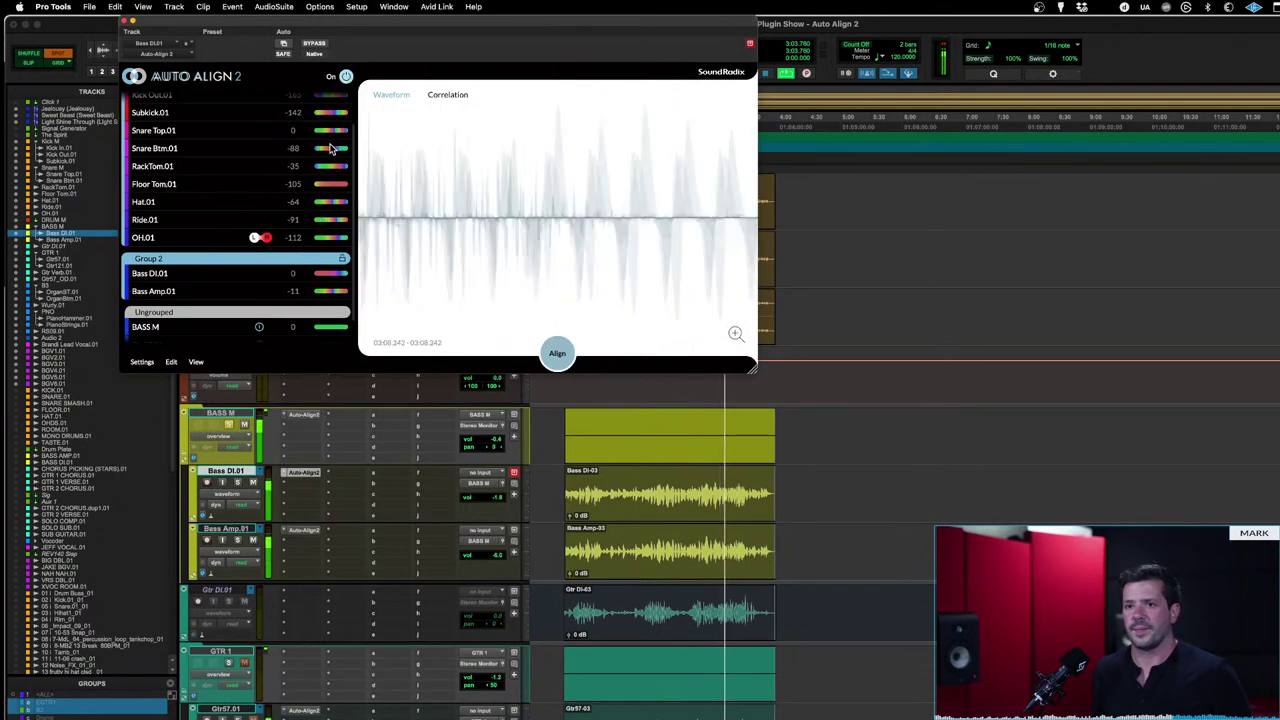
pyautogui.moveTo(329, 157)
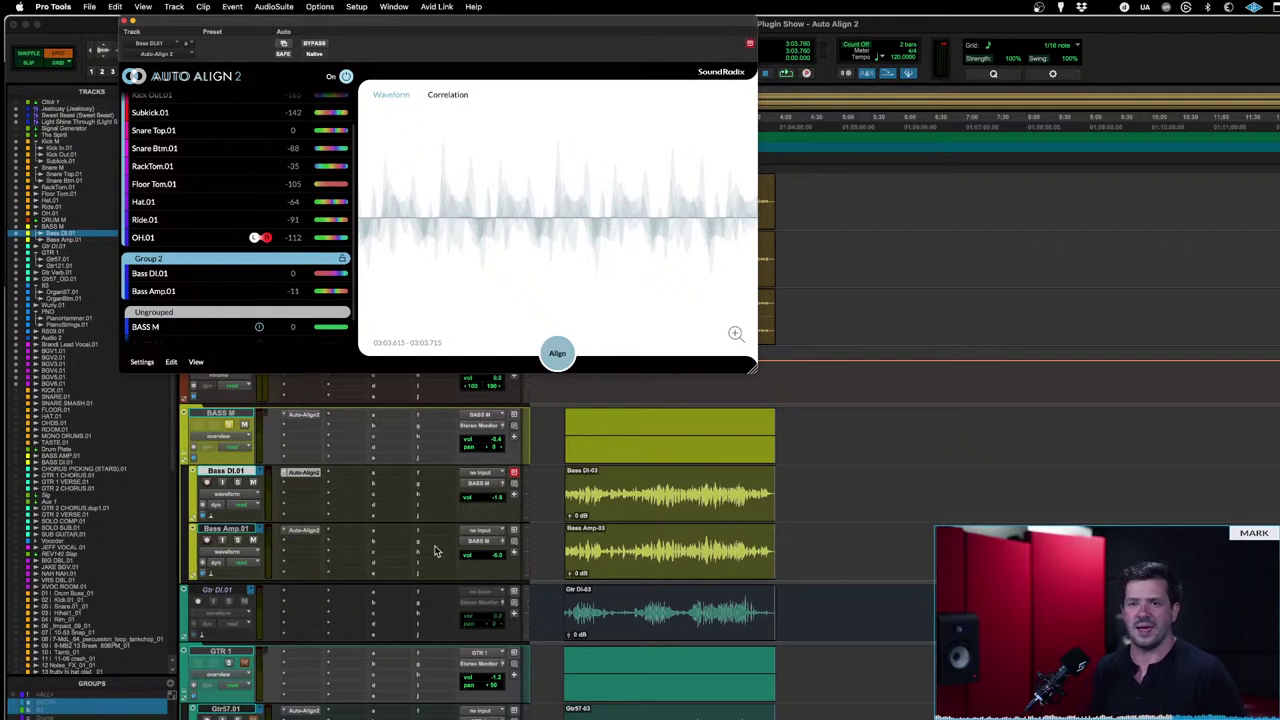
# Step: Place the edit cursor at 2:38.414 and select the Gtr57.01 and Gtr121.01 tracks
pyautogui.click(692, 515)
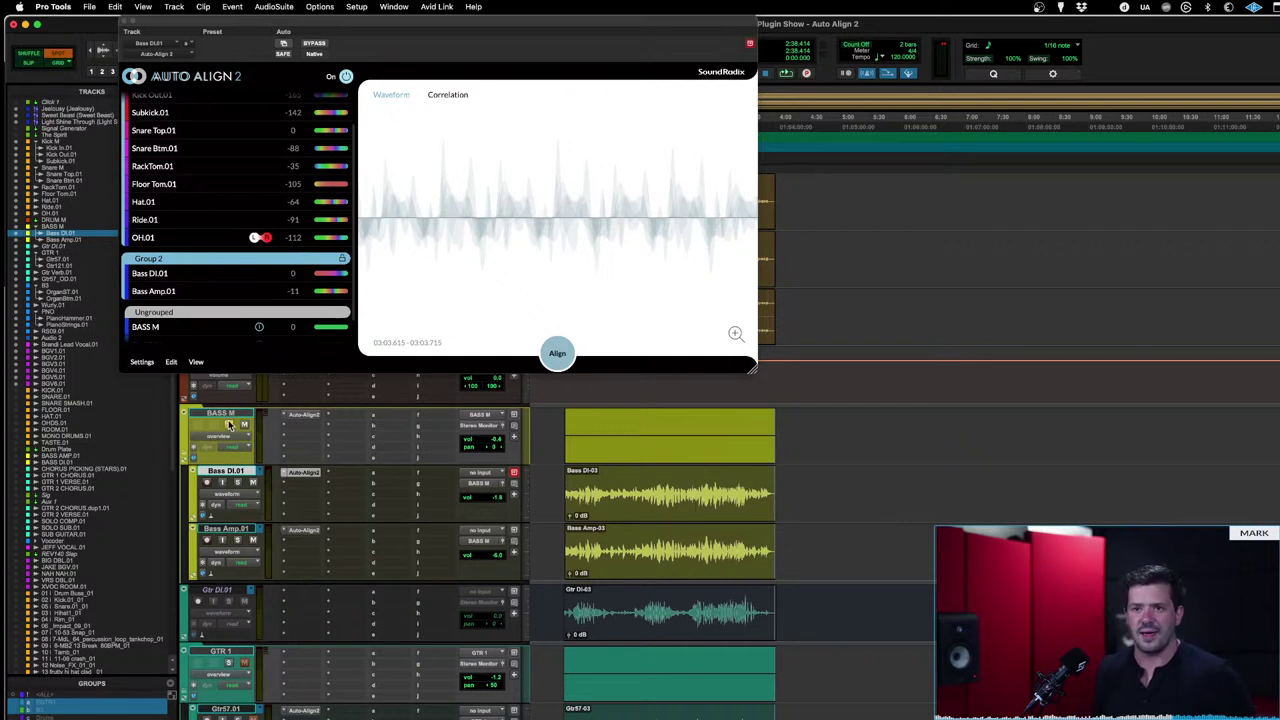
pyautogui.scroll(-4, 256, 688)
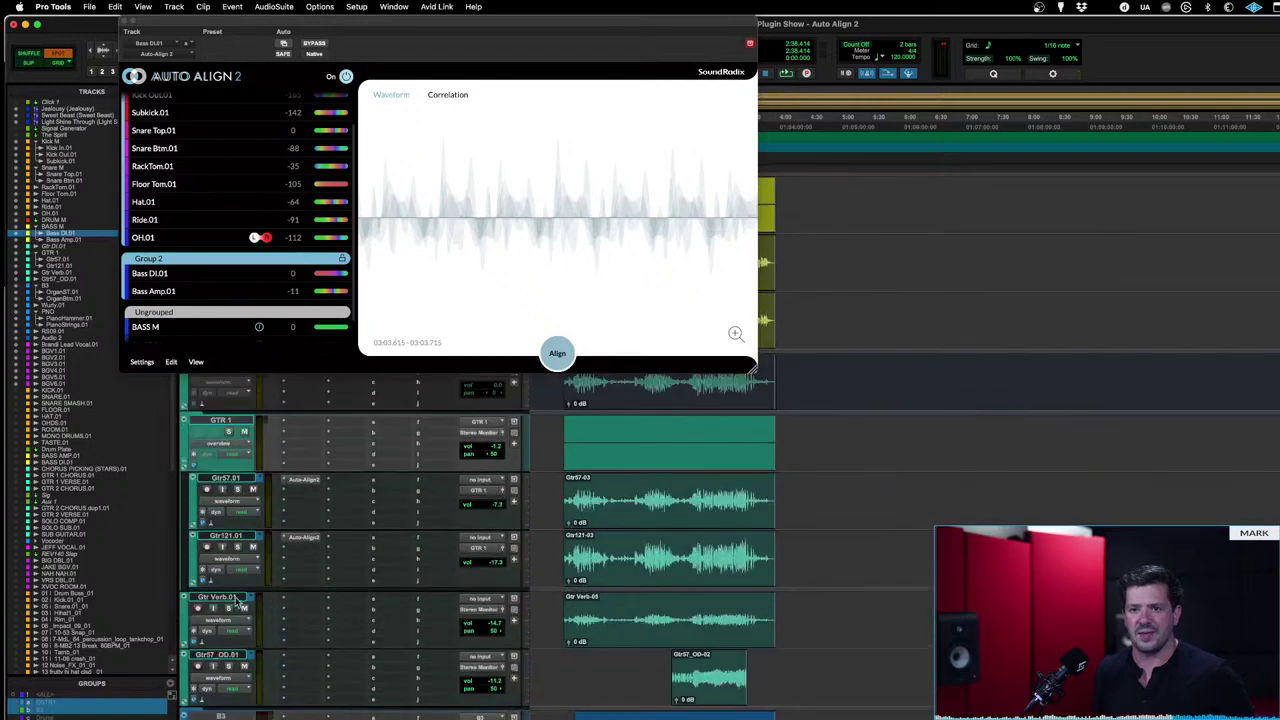
pyautogui.click(233, 479)
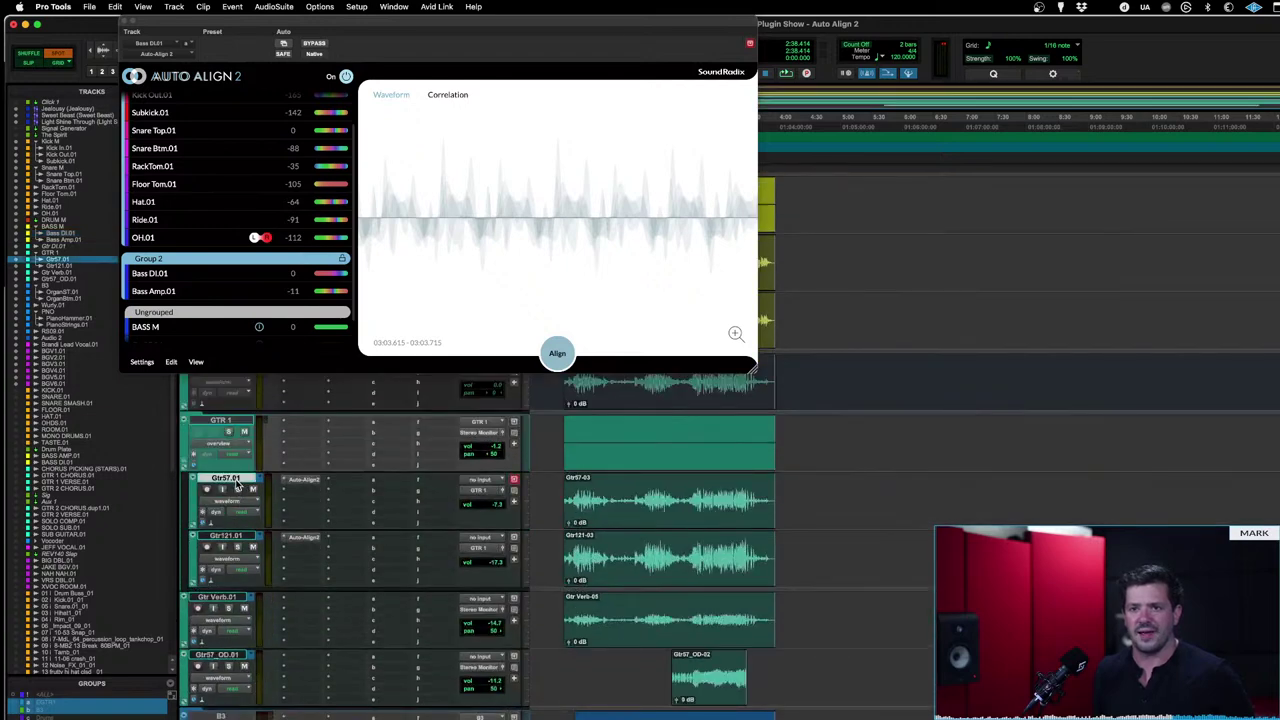
pyautogui.keyDown('shift'); pyautogui.click(234, 541); pyautogui.keyUp('shift')
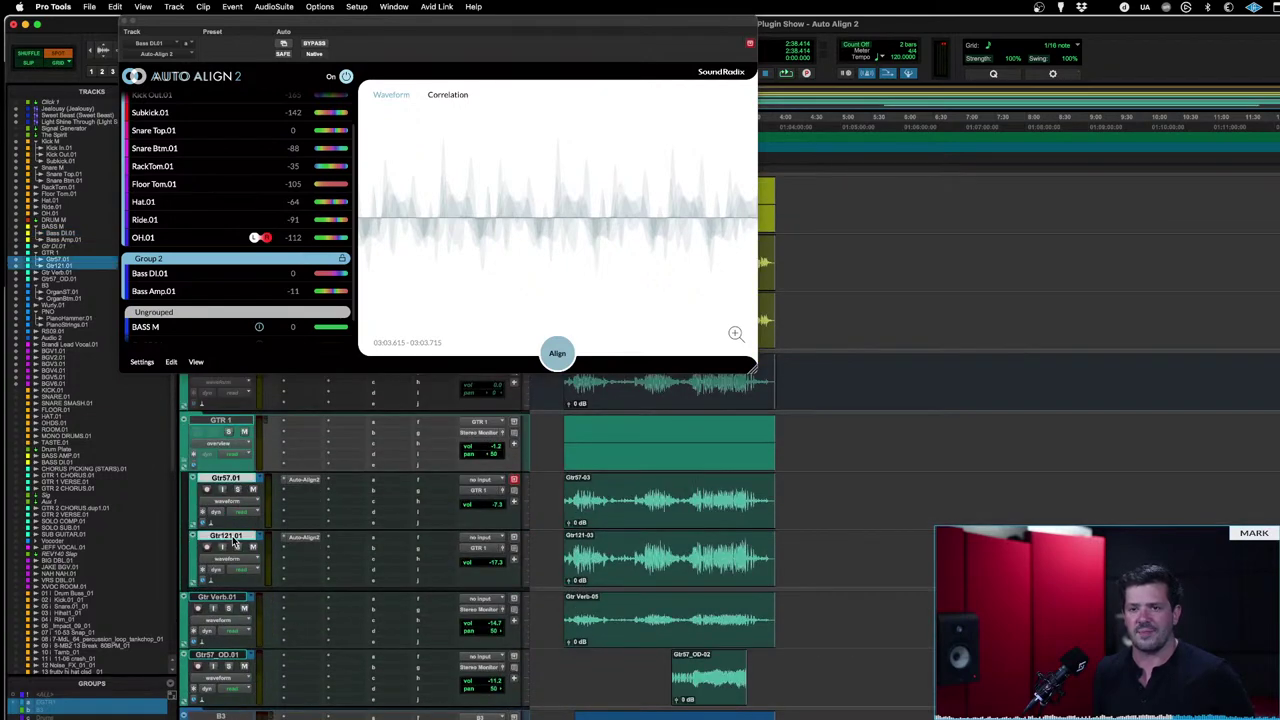
# Step: Open the Auto-Align 2 instance on Gtr57.01 and remove the plug-in from the BASS M track
pyautogui.click(306, 482)
pyautogui.scroll(-3, 257, 186)
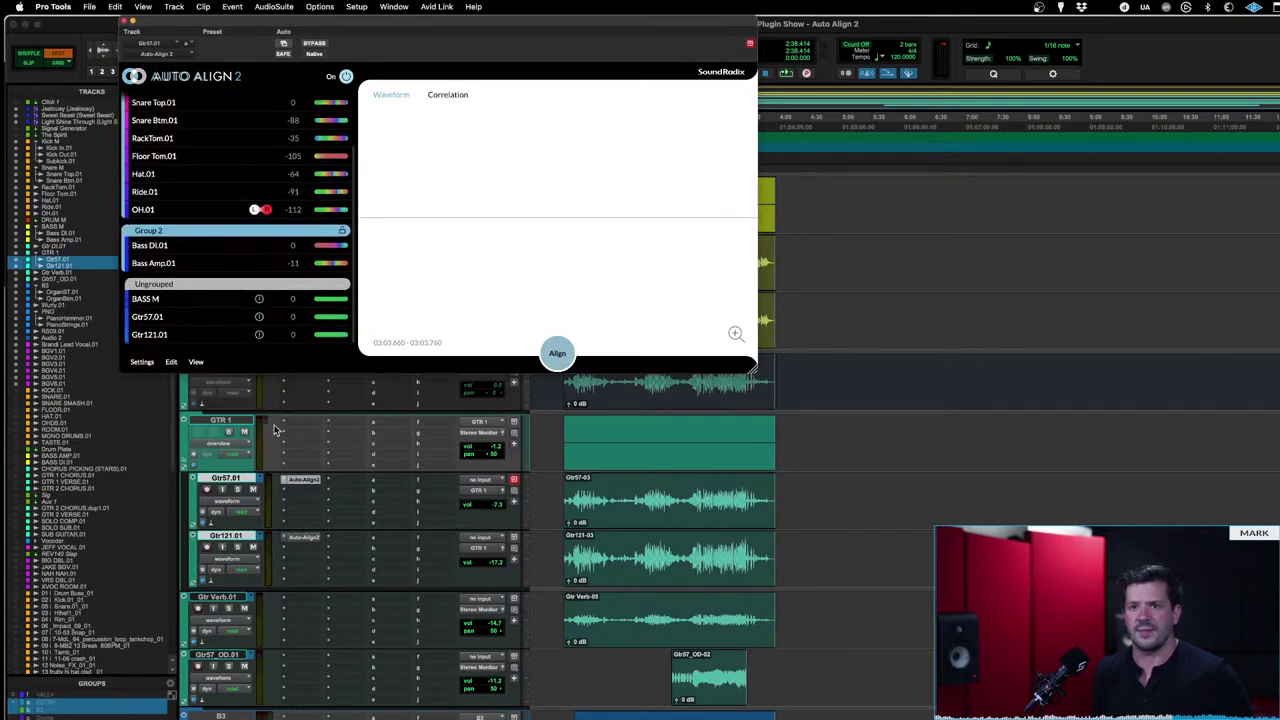
pyautogui.scroll(4, 276, 445)
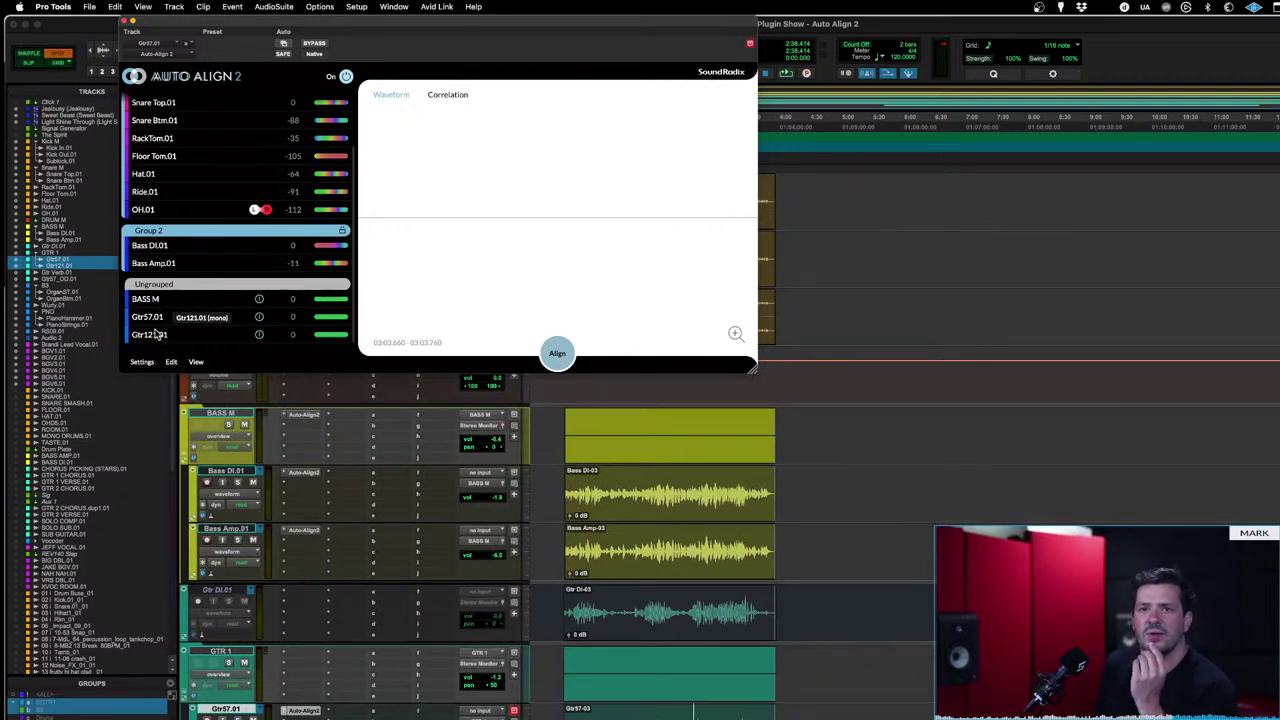
pyautogui.click(285, 420)
pyautogui.click(313, 350)
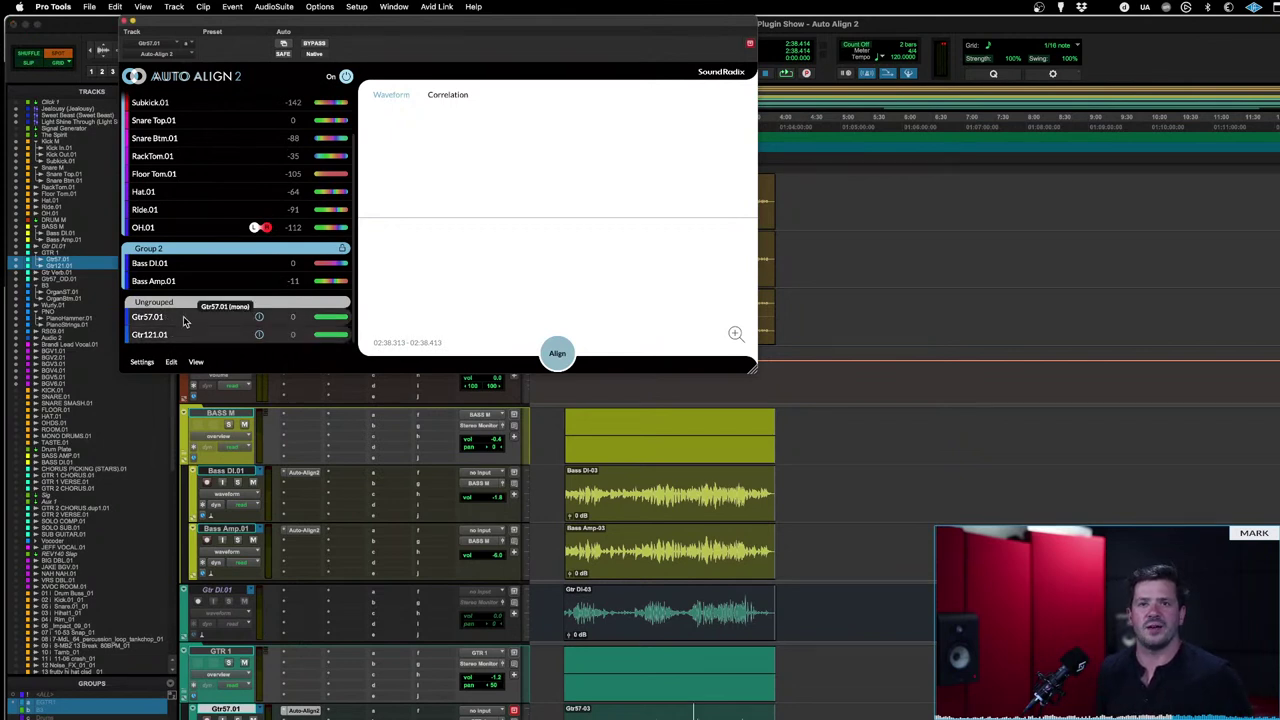
# Step: Put the ungrouped Gtr57.01 and Gtr121.01 into a new manual group in Auto-Align 2
pyautogui.rightClick(183, 320)
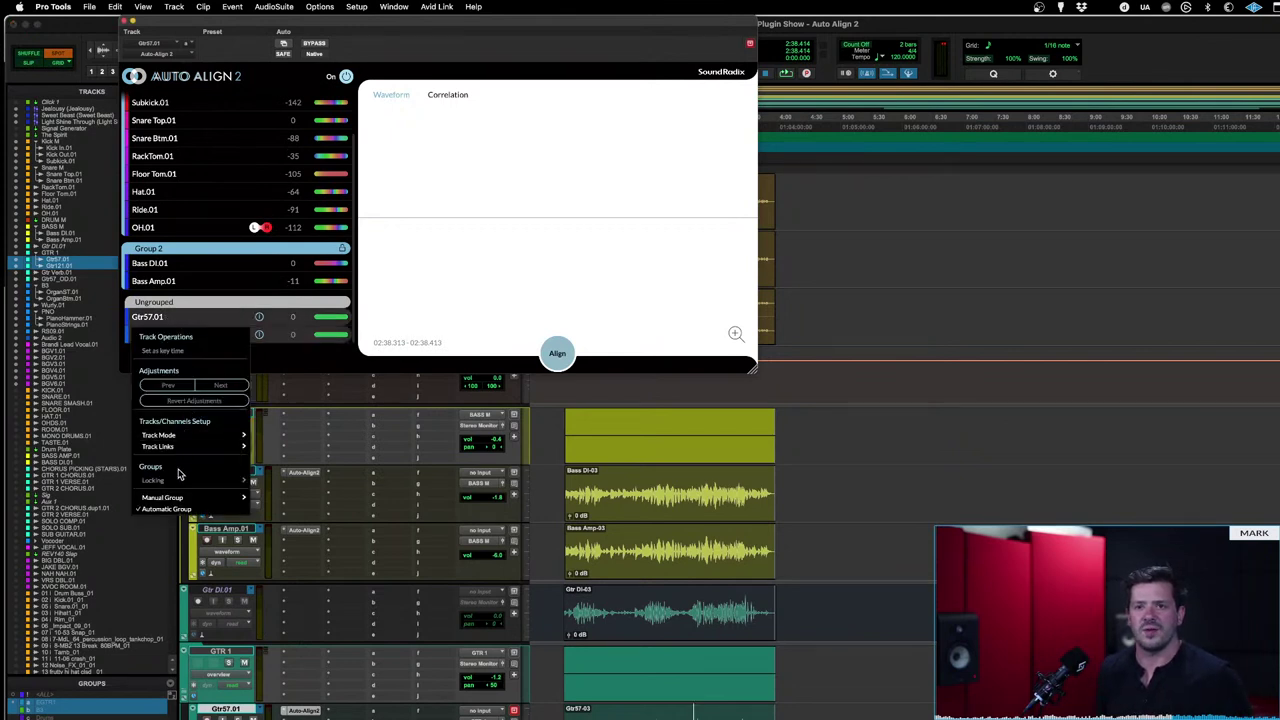
pyautogui.moveTo(180, 498)
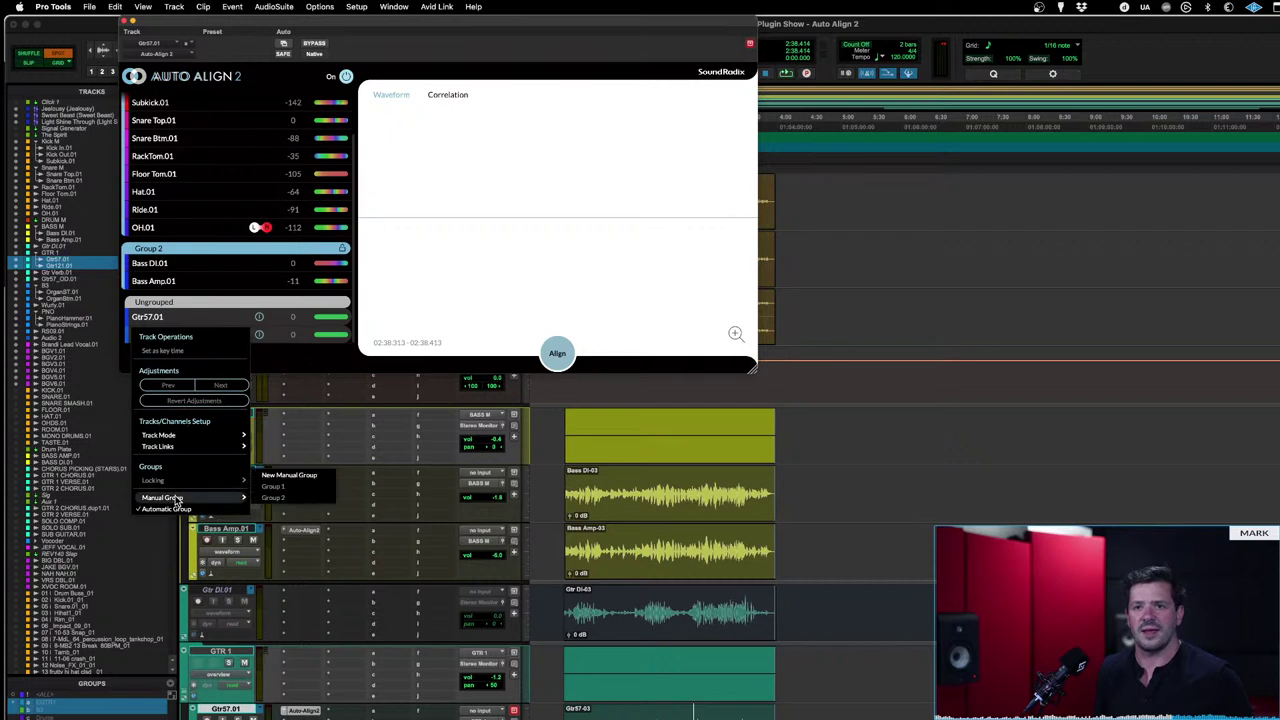
pyautogui.click(288, 476)
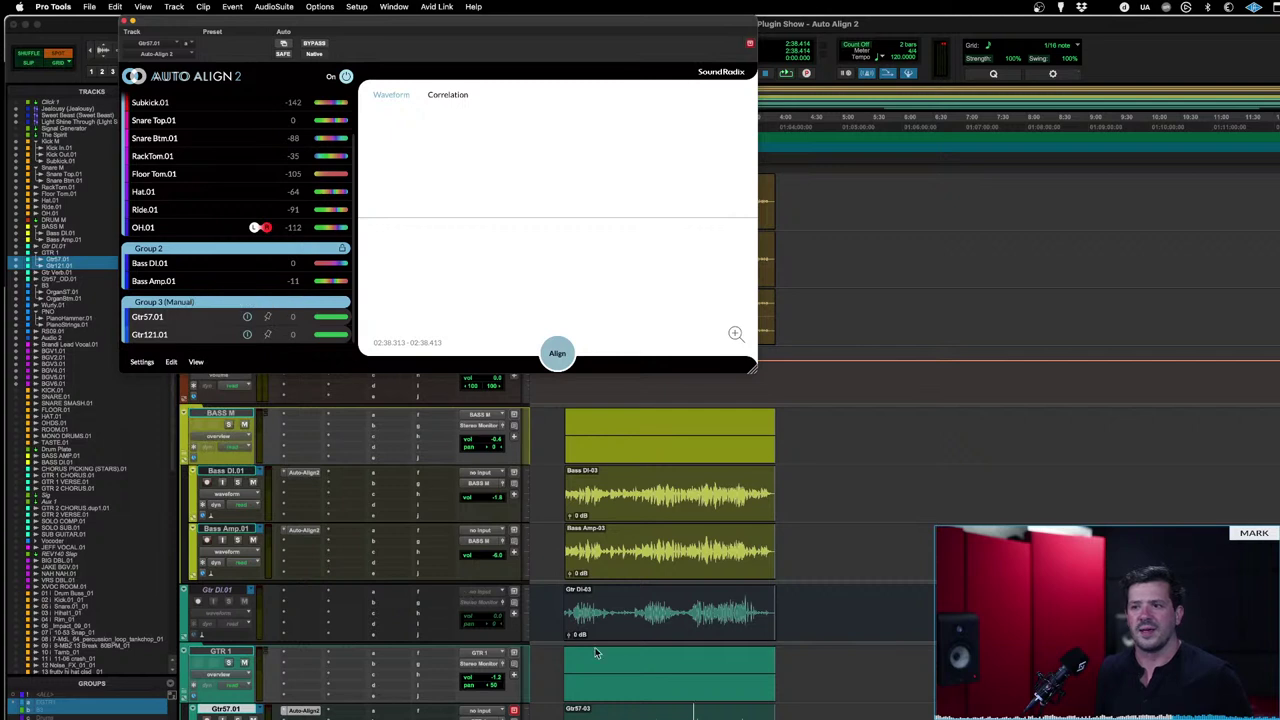
# Step: Select 2:46.548 to 3:20.466 on Gtr57.01 and align the manual guitar group by playing back that range
pyautogui.click(700, 712)
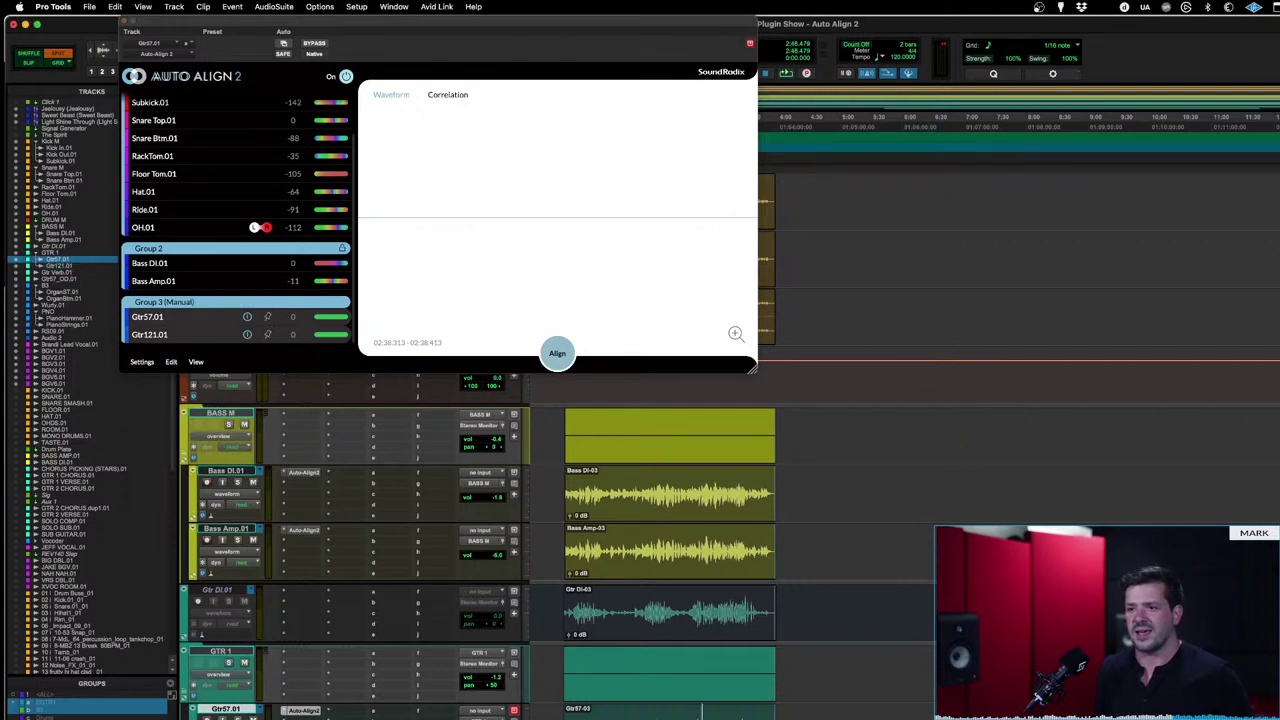
pyautogui.moveTo(700, 712); pyautogui.dragTo(742, 712)
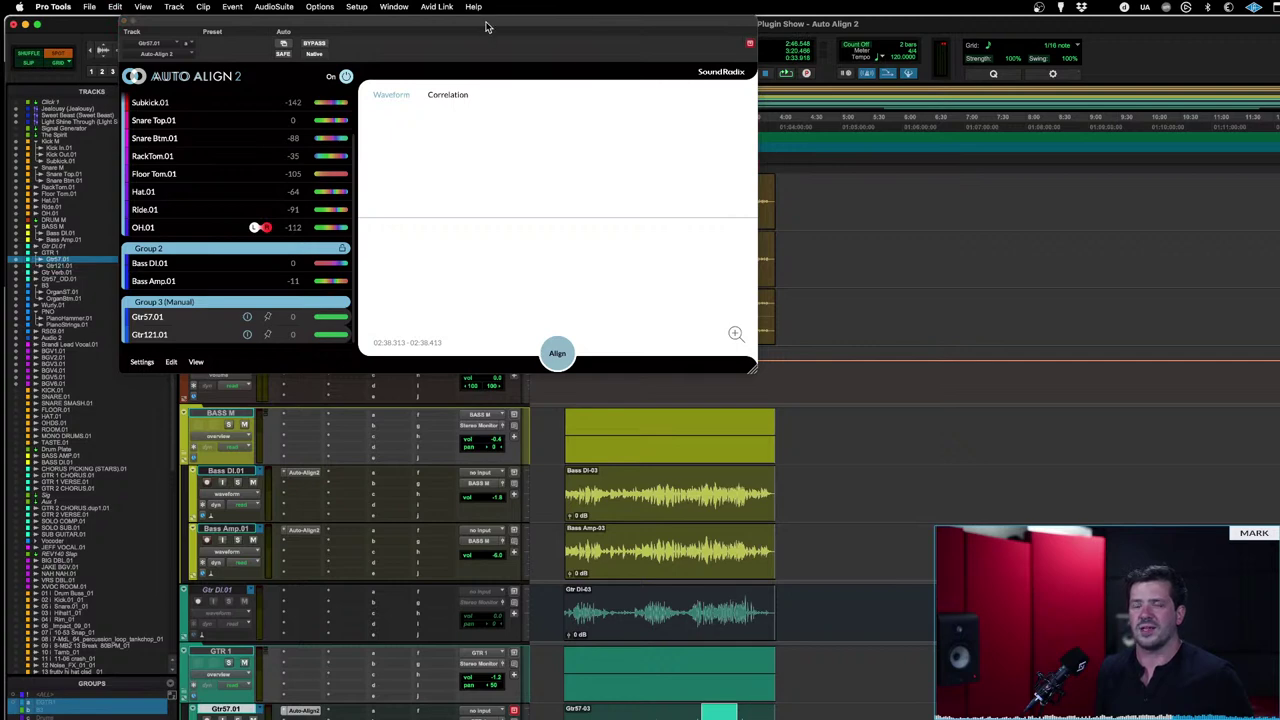
pyautogui.moveTo(486, 27); pyautogui.dragTo(481, 176)
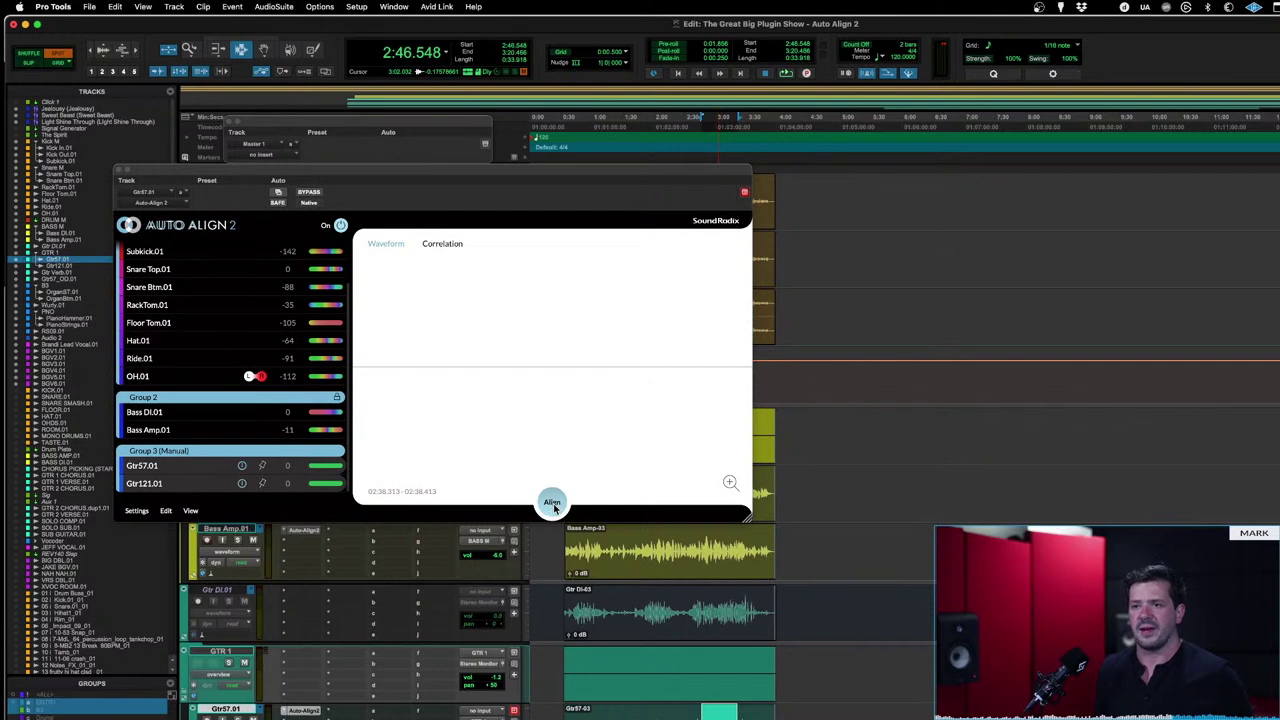
pyautogui.click(553, 503)
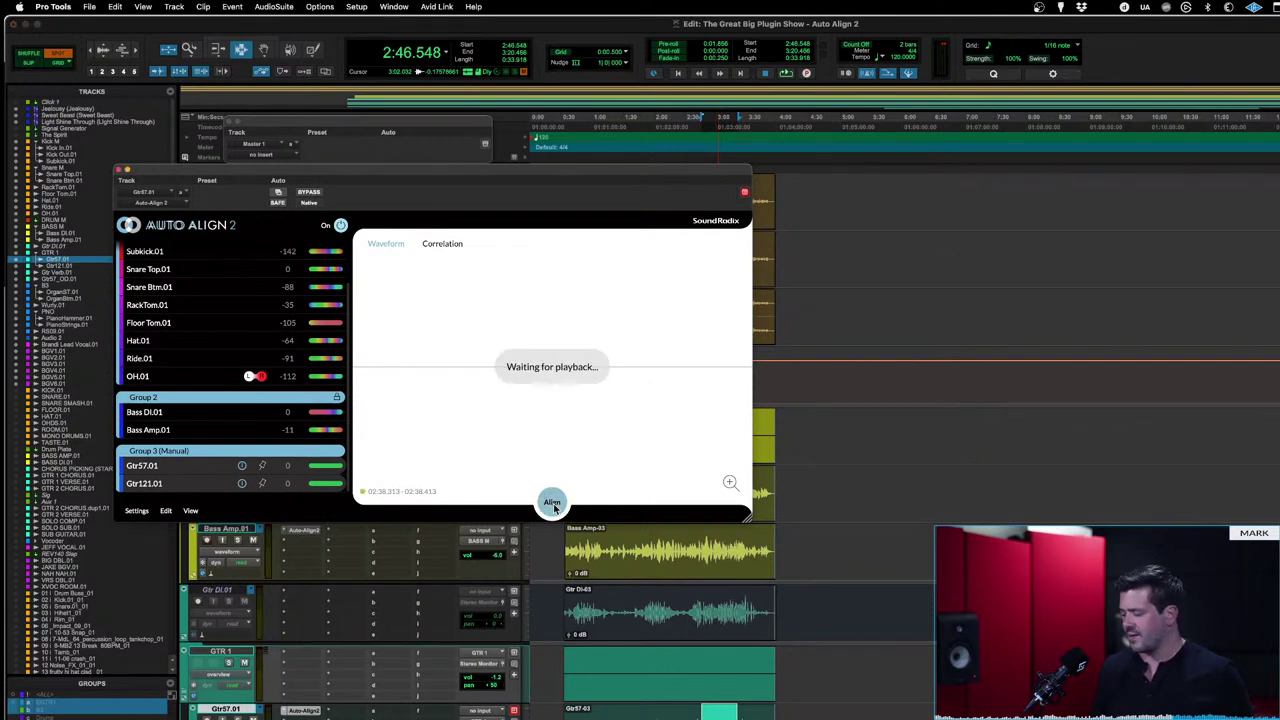
pyautogui.press('space')
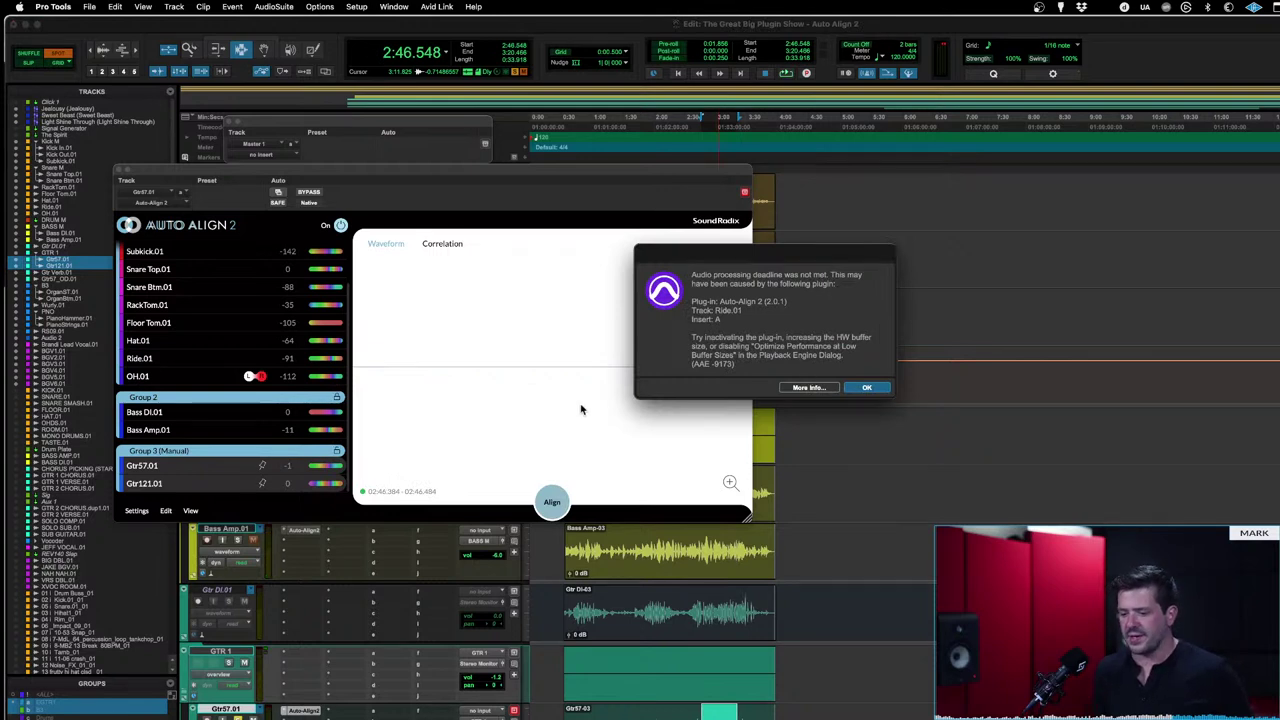
pyautogui.click(866, 389)
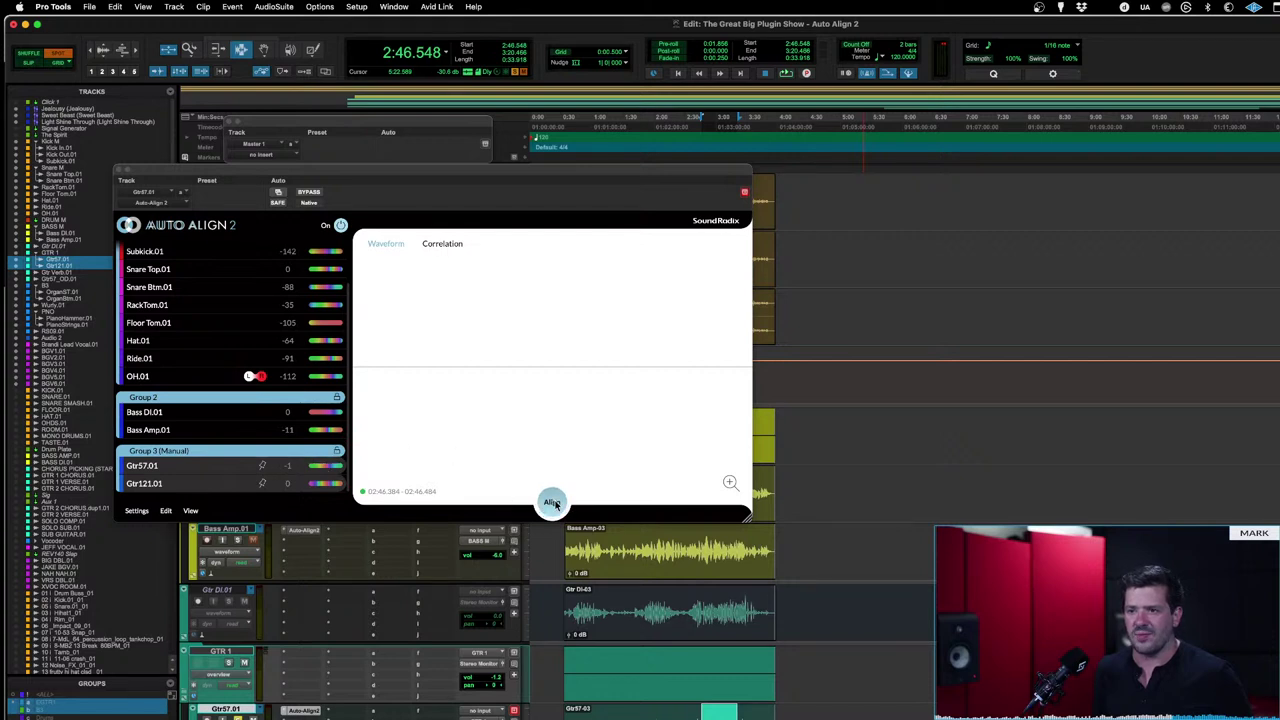
# Step: Run Align again on the guitars with playback from 2:46.548, viewing the Gtr57.01 track options, and stop
pyautogui.click(553, 503)
pyautogui.press('space')
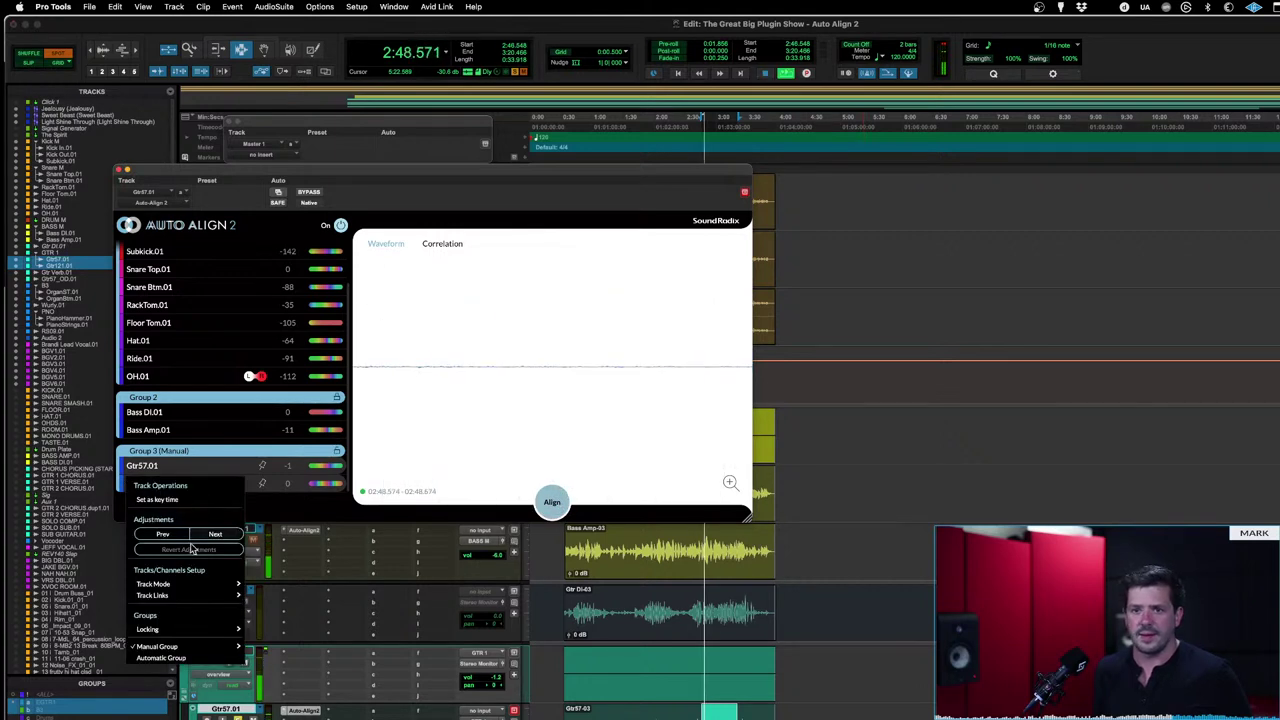
pyautogui.click(553, 499)
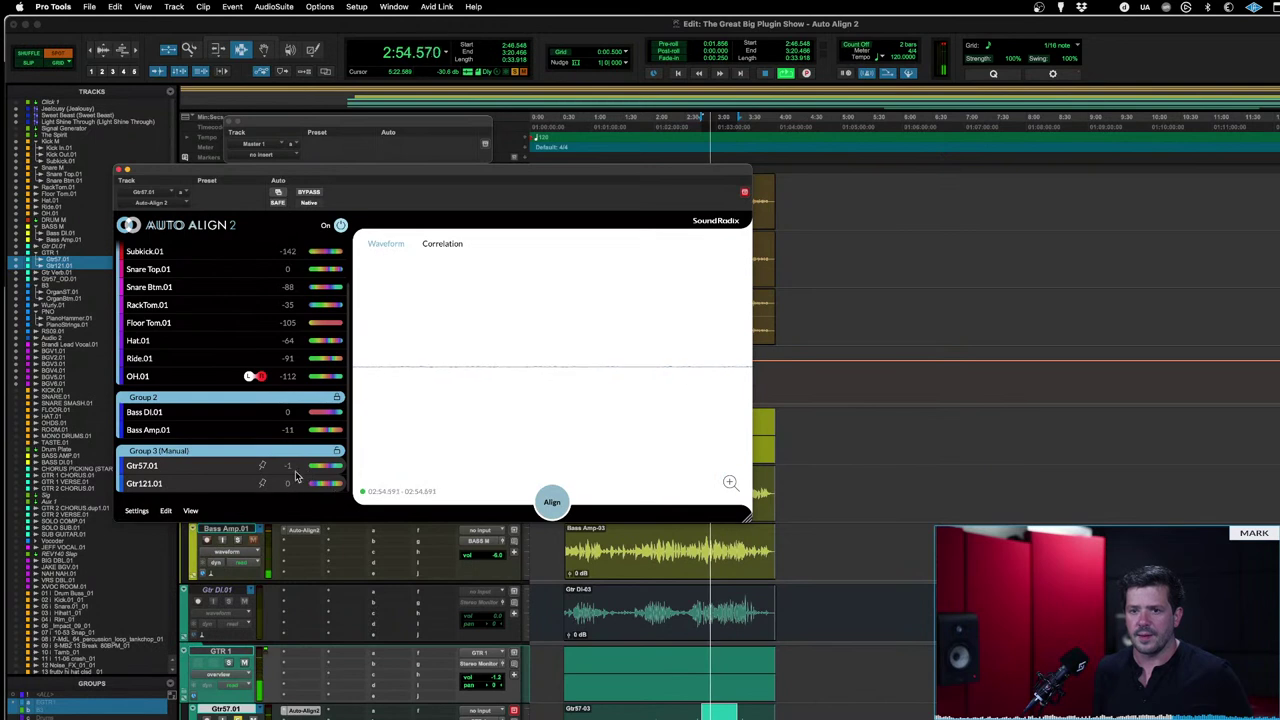
pyautogui.press('space')
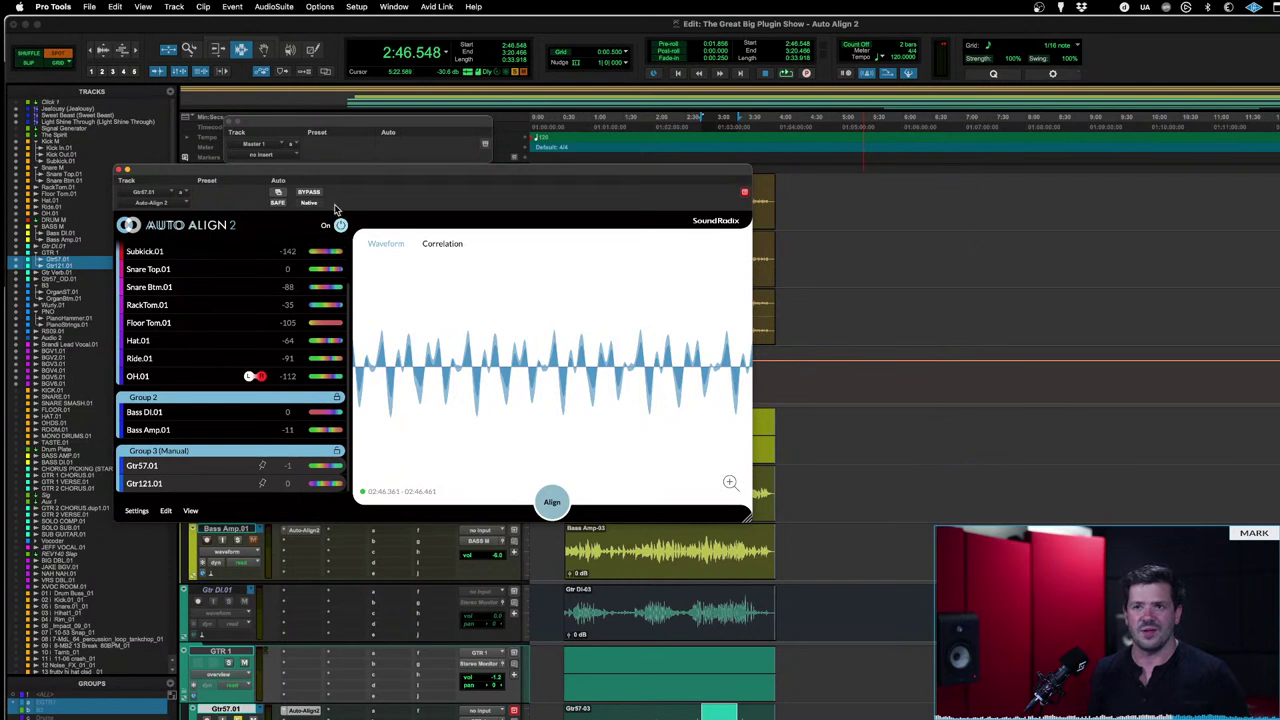
# Step: Play the guitars from 2:46.548 with Auto-Align 2 off and again with it on
pyautogui.click(341, 225)
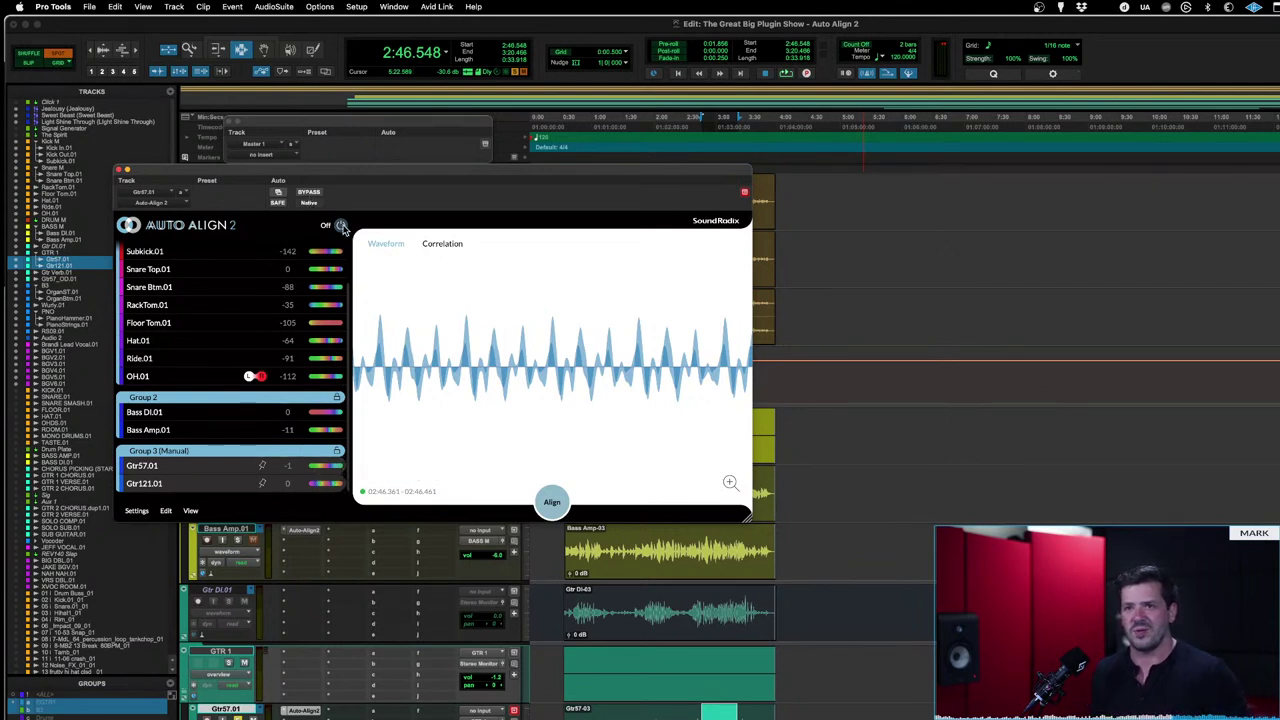
pyautogui.press('space')
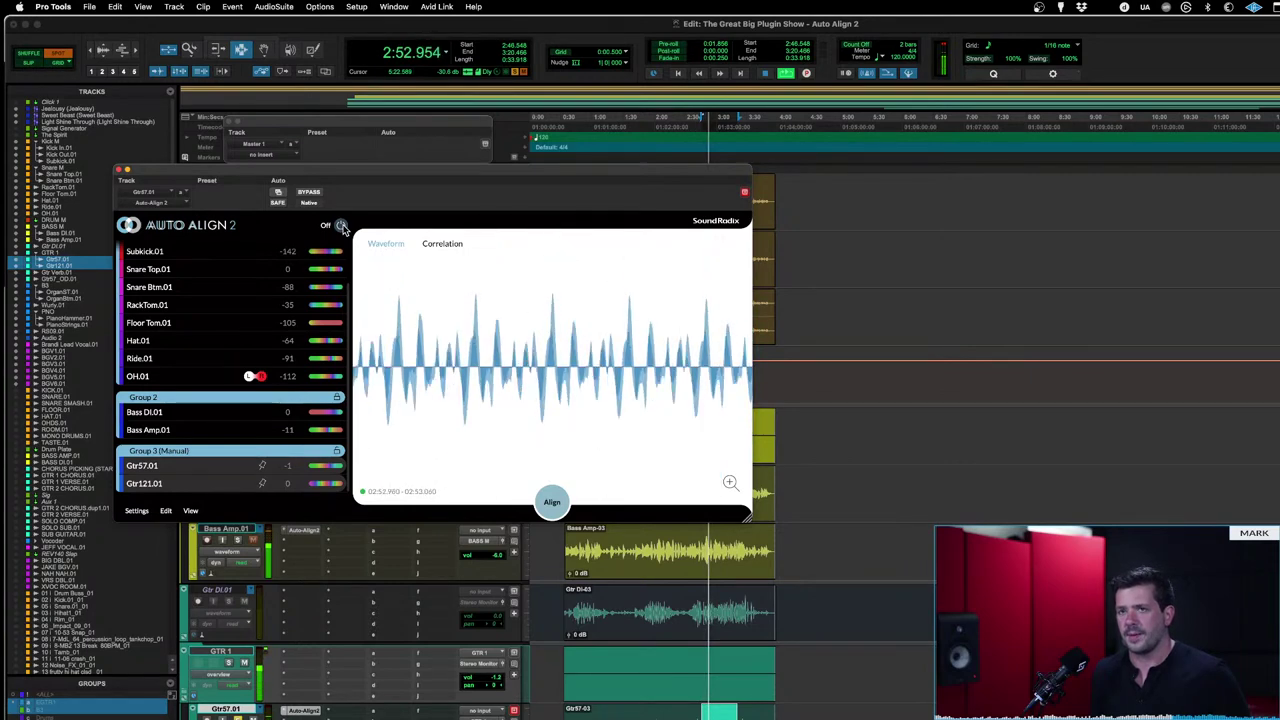
pyautogui.press('space')
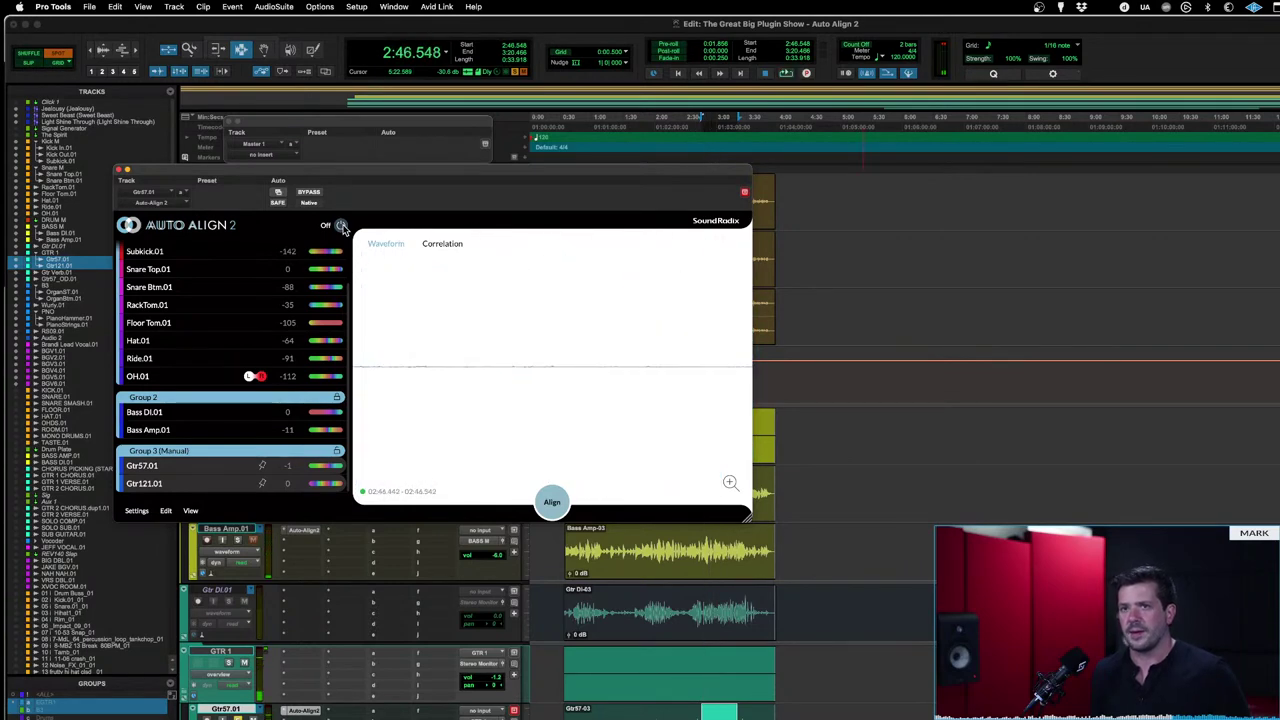
pyautogui.press('space')
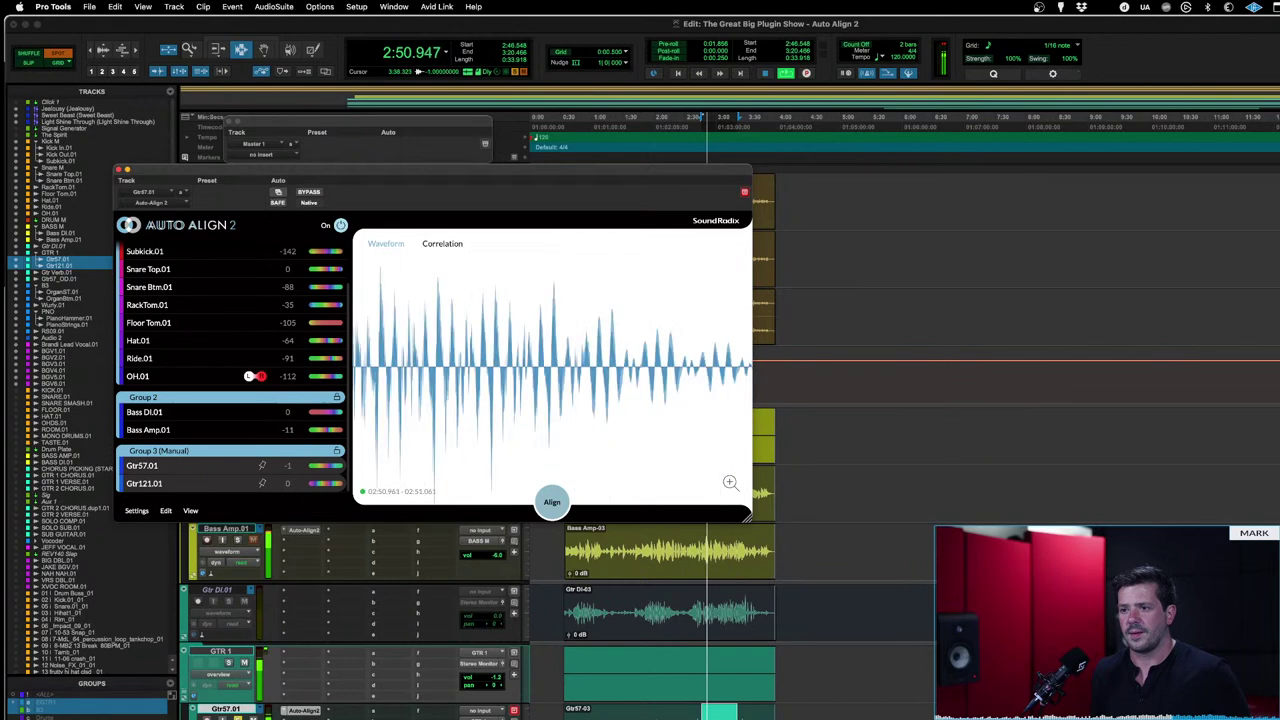
# Step: Zoom in on the timeline and compare Auto-Align 2 off and on for the guitars from 2:59.152, leaving it on
pyautogui.press('super+bracketright')
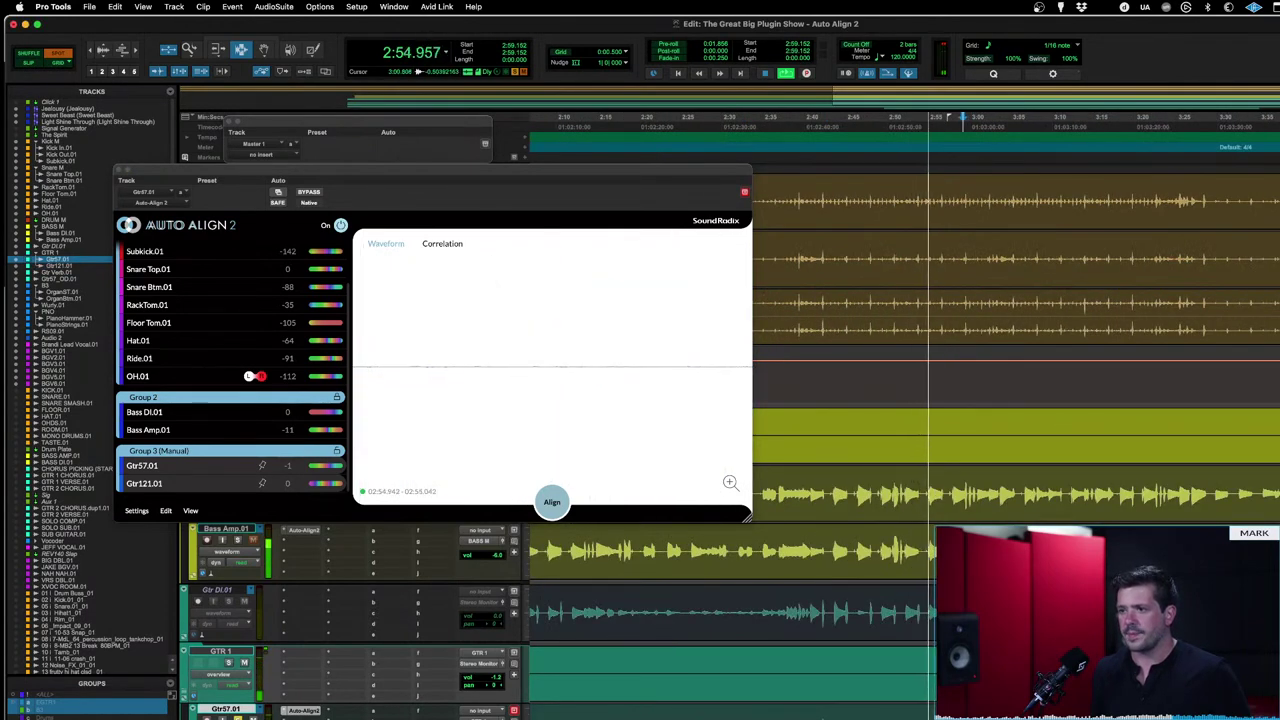
pyautogui.click(340, 225)
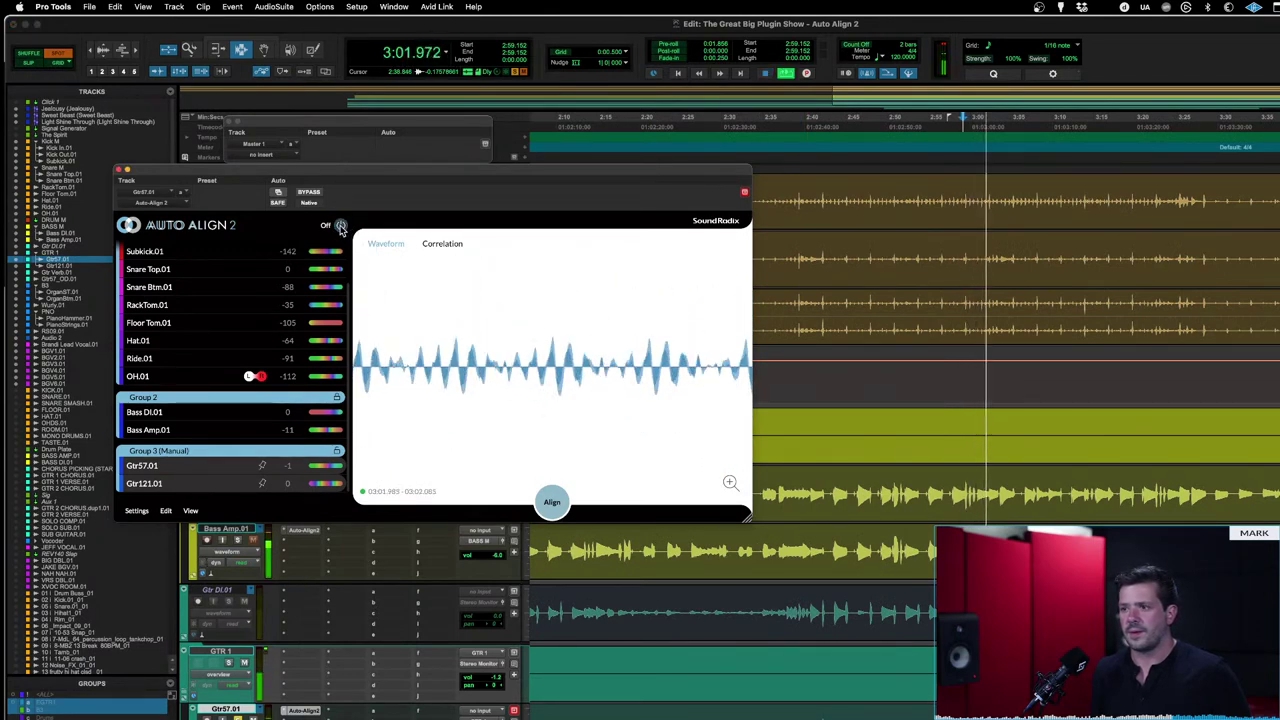
pyautogui.press('space')
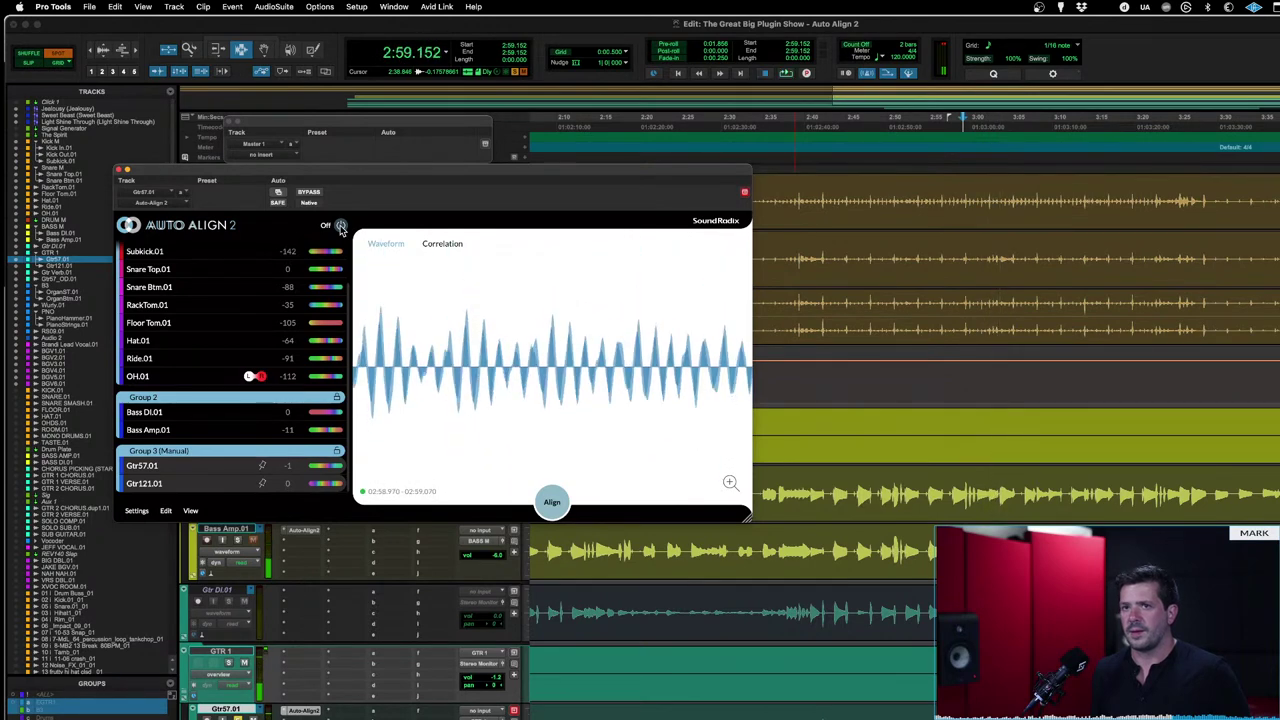
pyautogui.click(340, 225)
pyautogui.press('space')
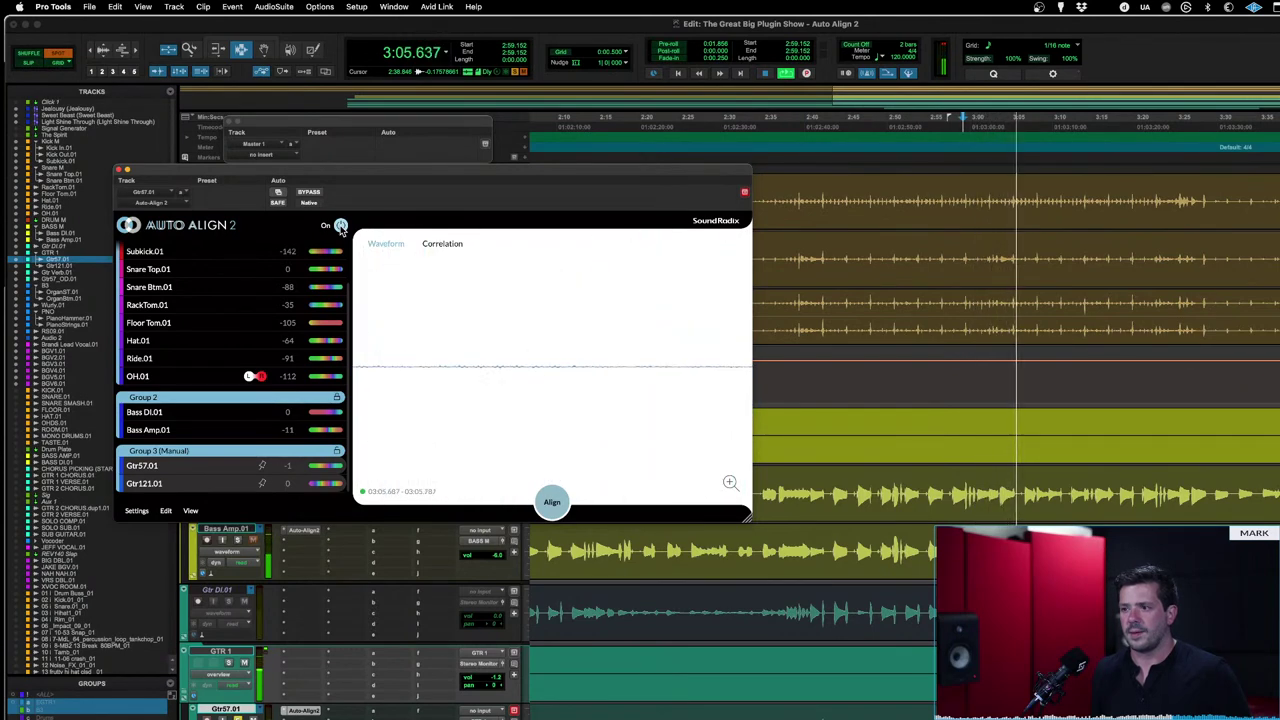
pyautogui.press('space')
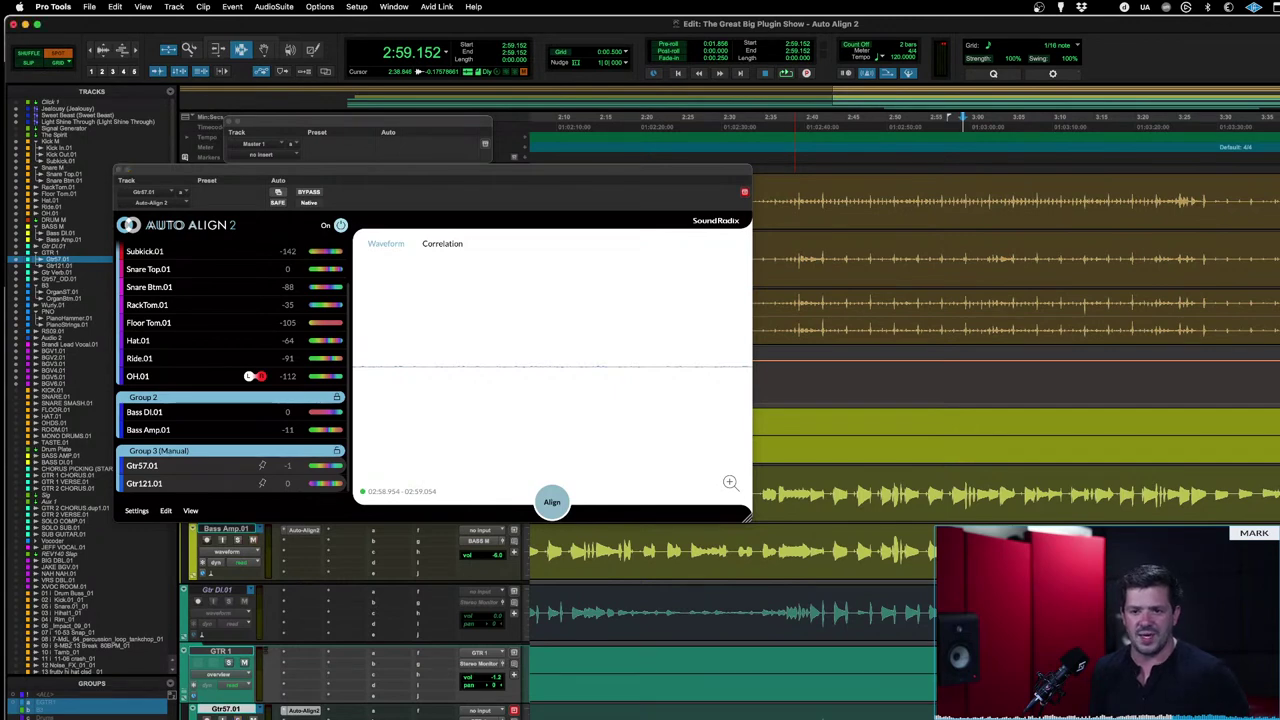
# Step: Place the edit cursor at 2:44.246 and select the PianoHamer.01 and PianoStrings.01 tracks
pyautogui.scroll(-10, 540, 631)
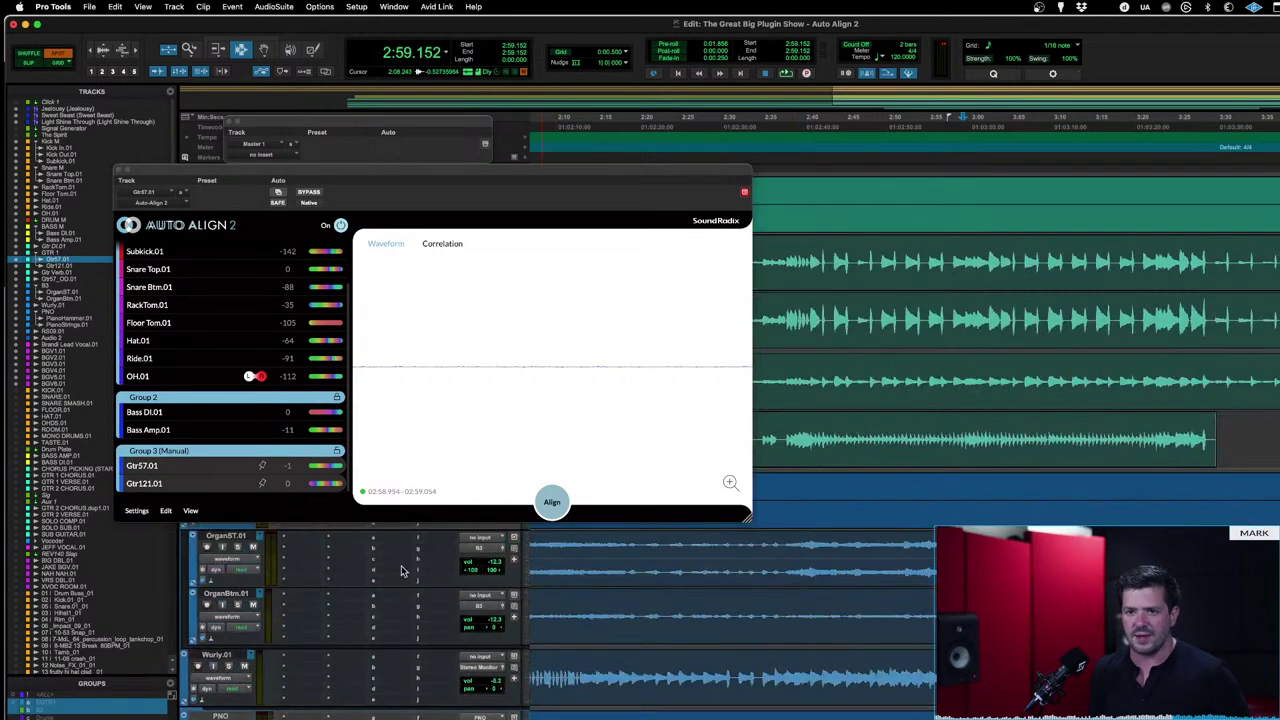
pyautogui.scroll(-5, 365, 568)
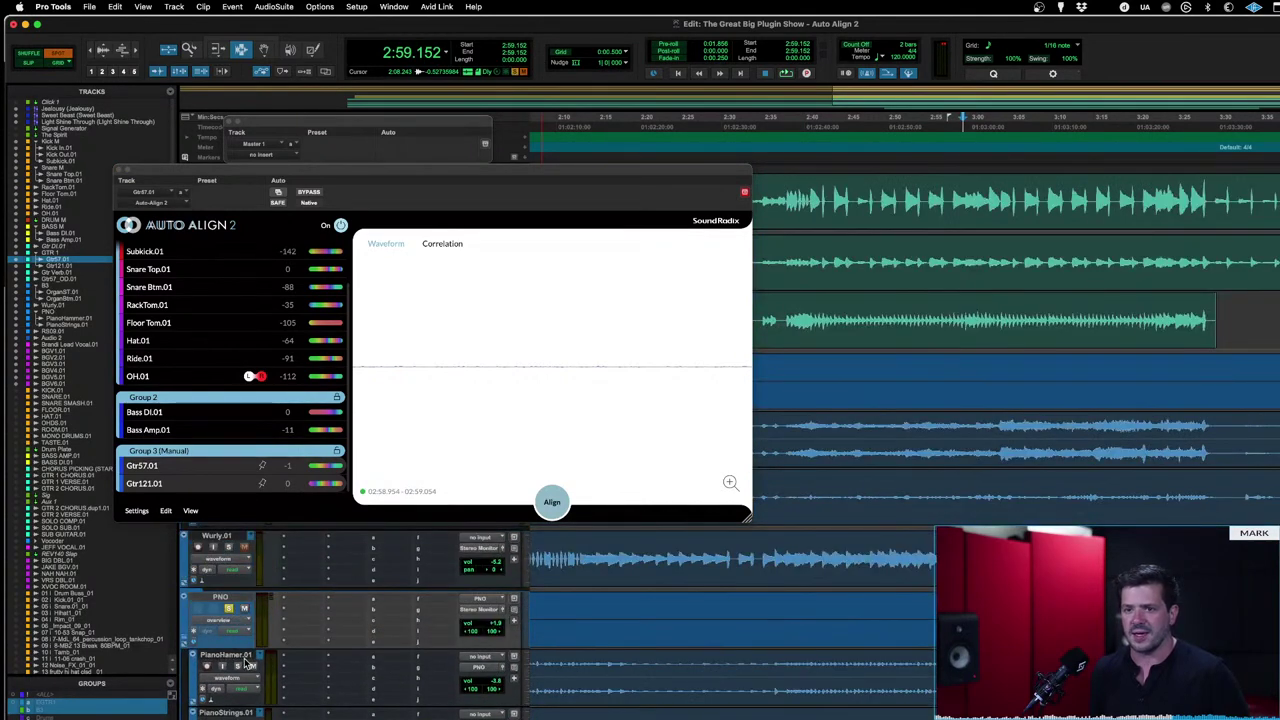
pyautogui.click(833, 690)
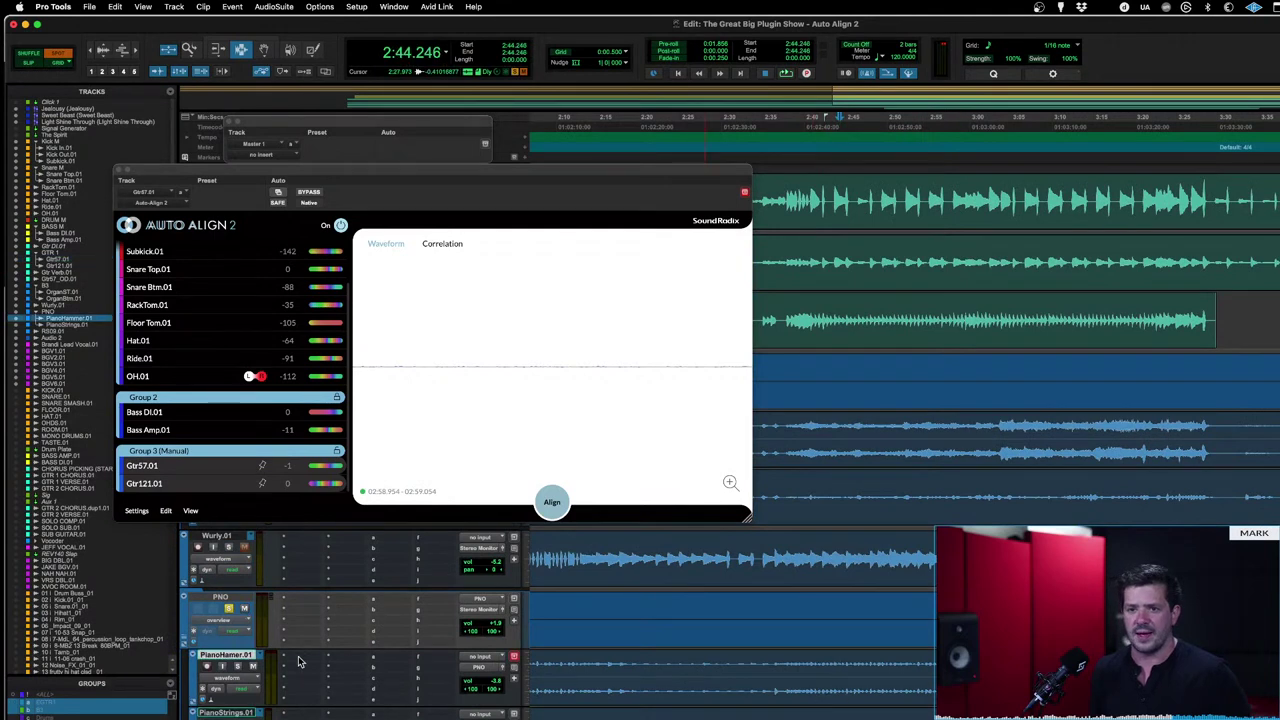
pyautogui.click(230, 712)
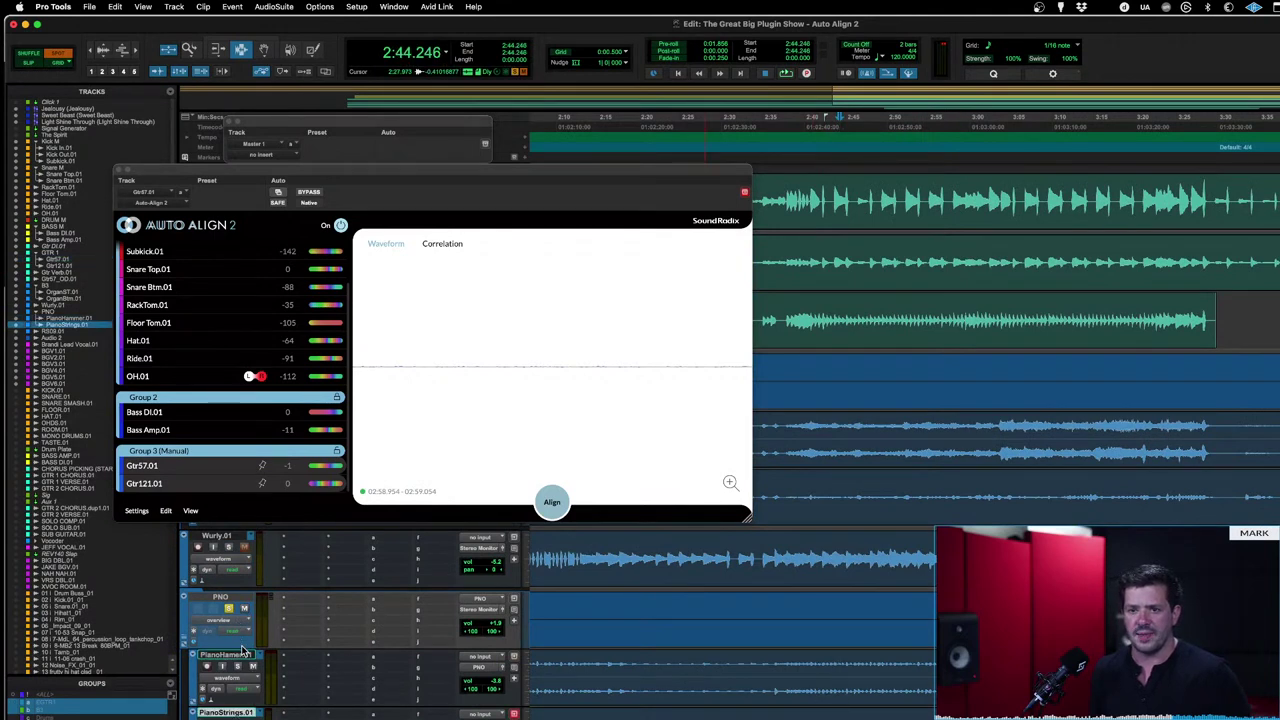
pyautogui.keyDown('shift'); pyautogui.click(242, 657); pyautogui.keyUp('shift')
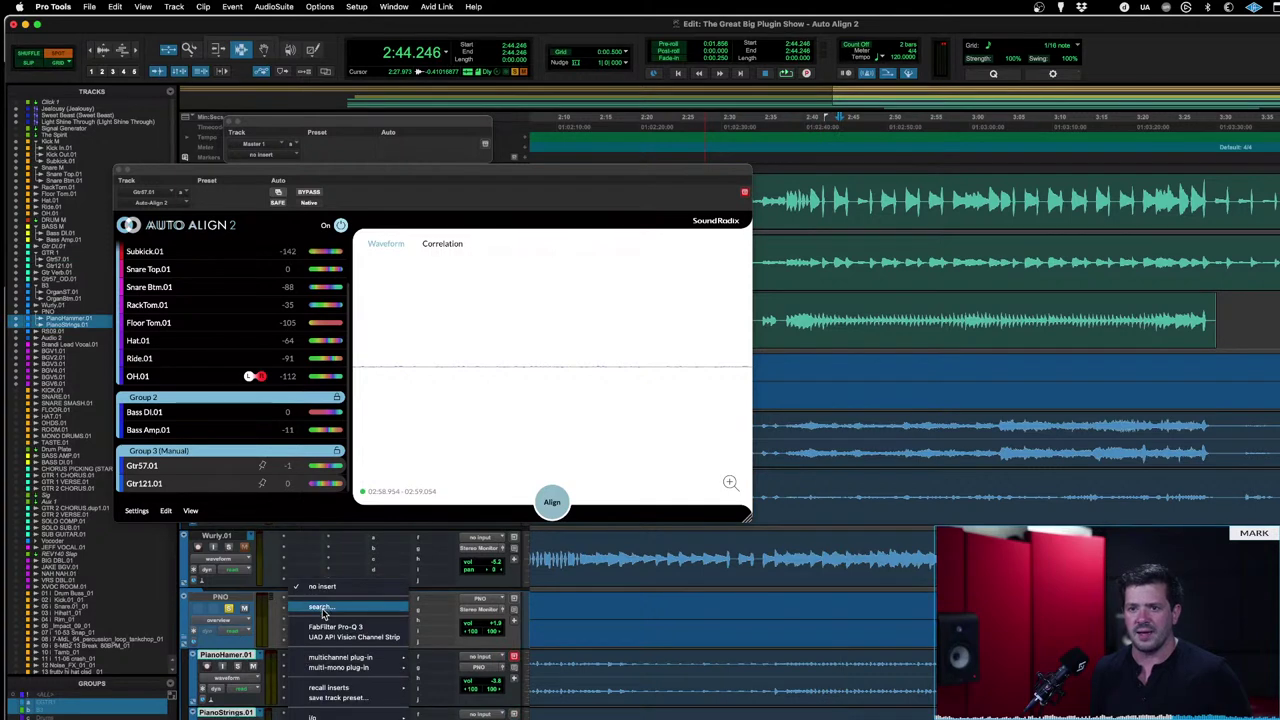
# Step: Search for "auto" and insert Auto-Align 2 (stereo) on the PianoHamer.01 track
pyautogui.click(323, 612)
pyautogui.write('auto')
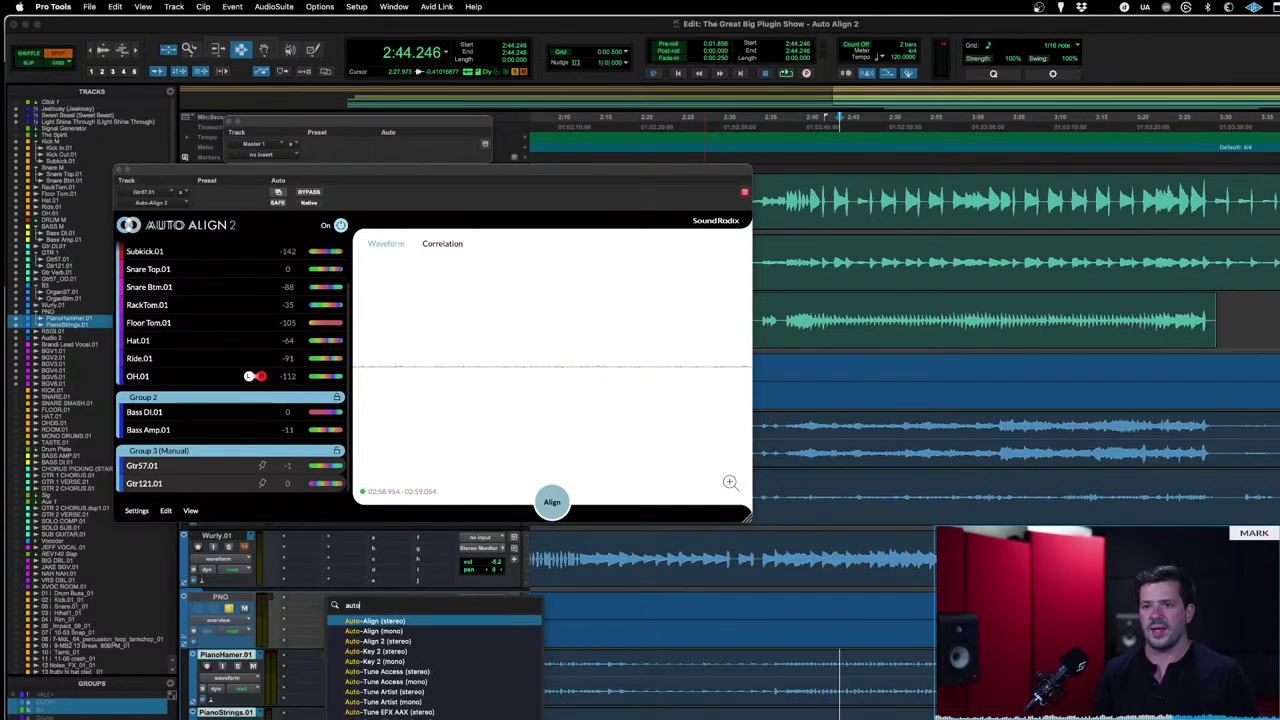
pyautogui.press('Down')
pyautogui.press('Down')
pyautogui.press('Return')
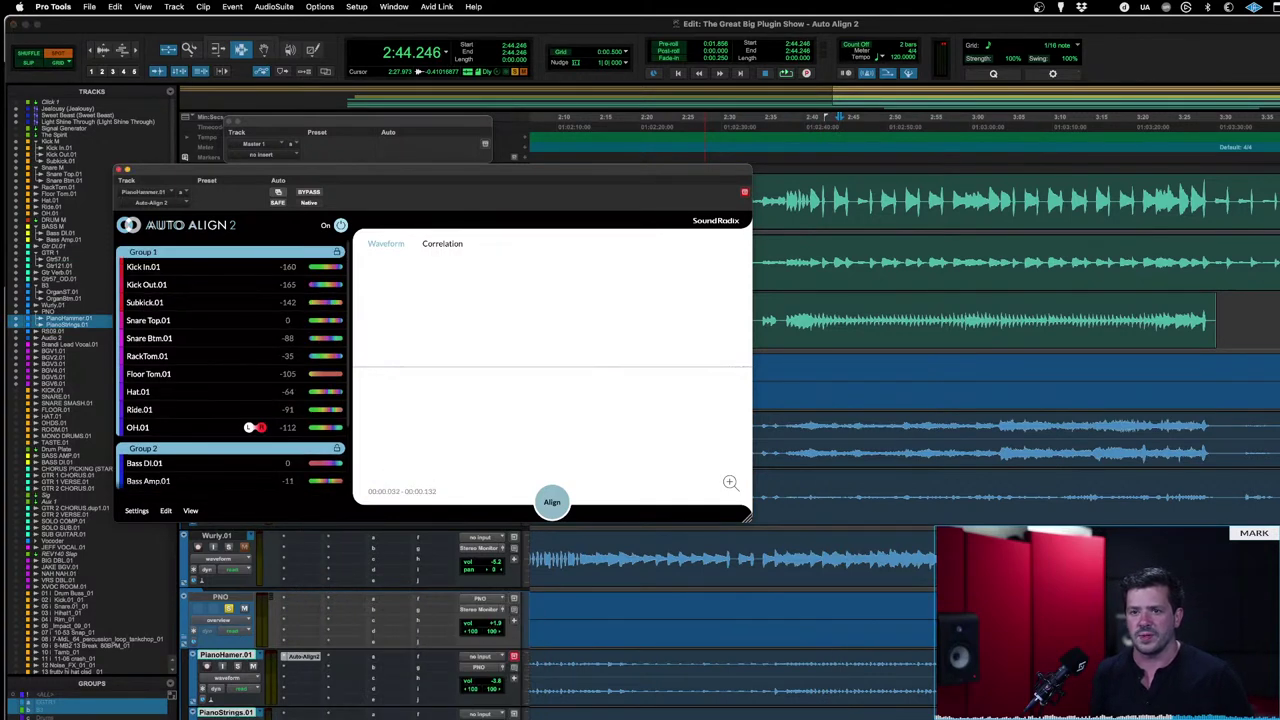
# Step: Search for "auto" and insert Auto-Align 2 (mono) on the PianoStrings.01 track
pyautogui.click(305, 715)
pyautogui.write('auto')
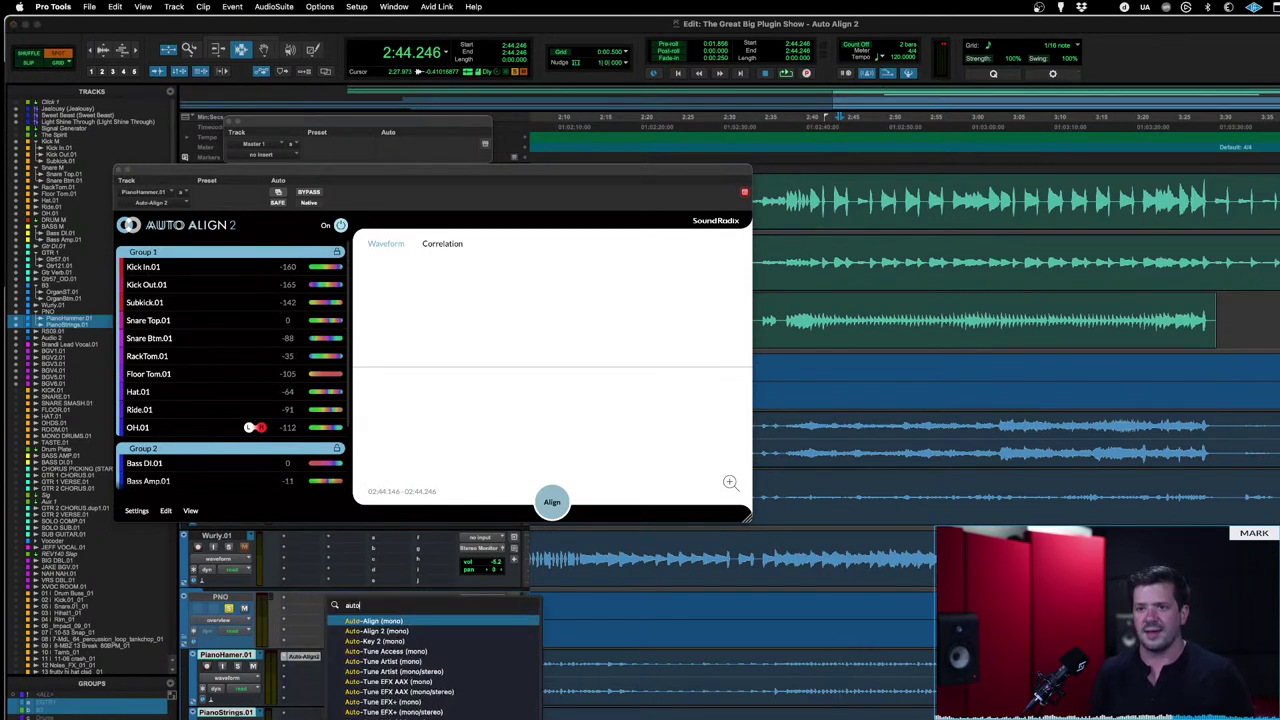
pyautogui.press('Down')
pyautogui.press('Return')
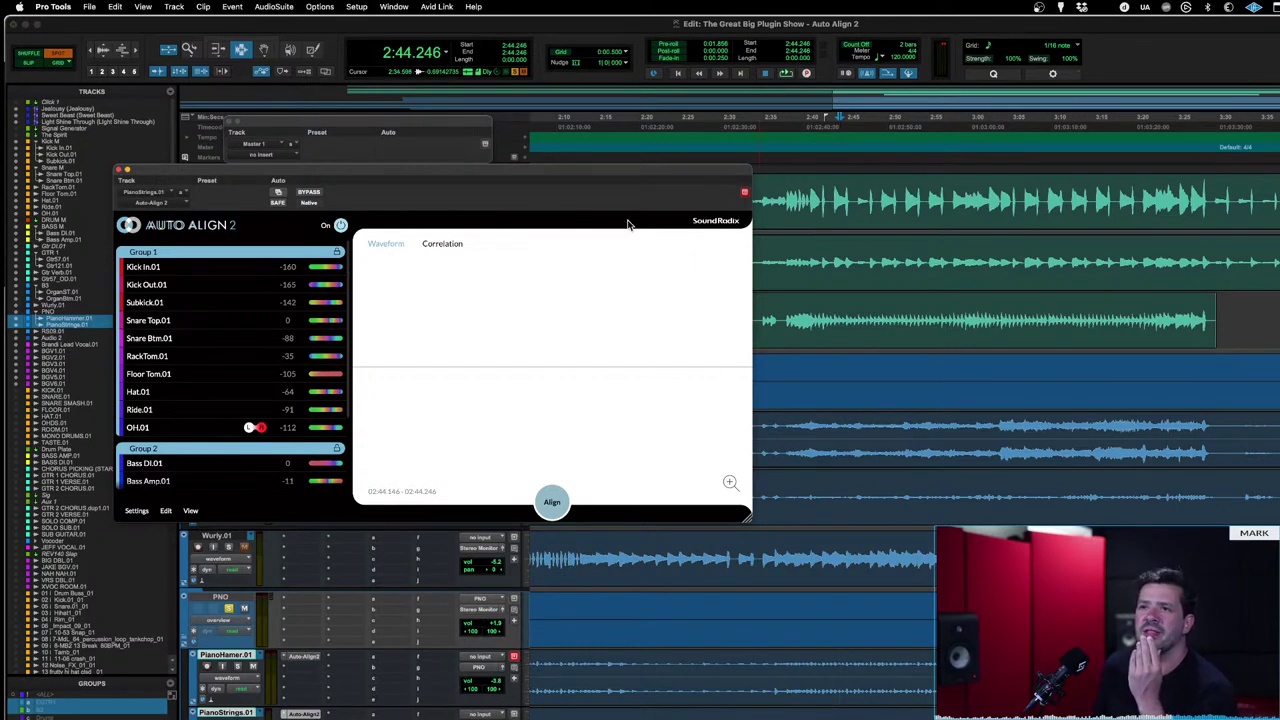
# Step: Move the plug-in window clear of the piano tracks and select the range 2:44.246 to 3:18.234 on them
pyautogui.moveTo(620, 175); pyautogui.dragTo(688, 127)
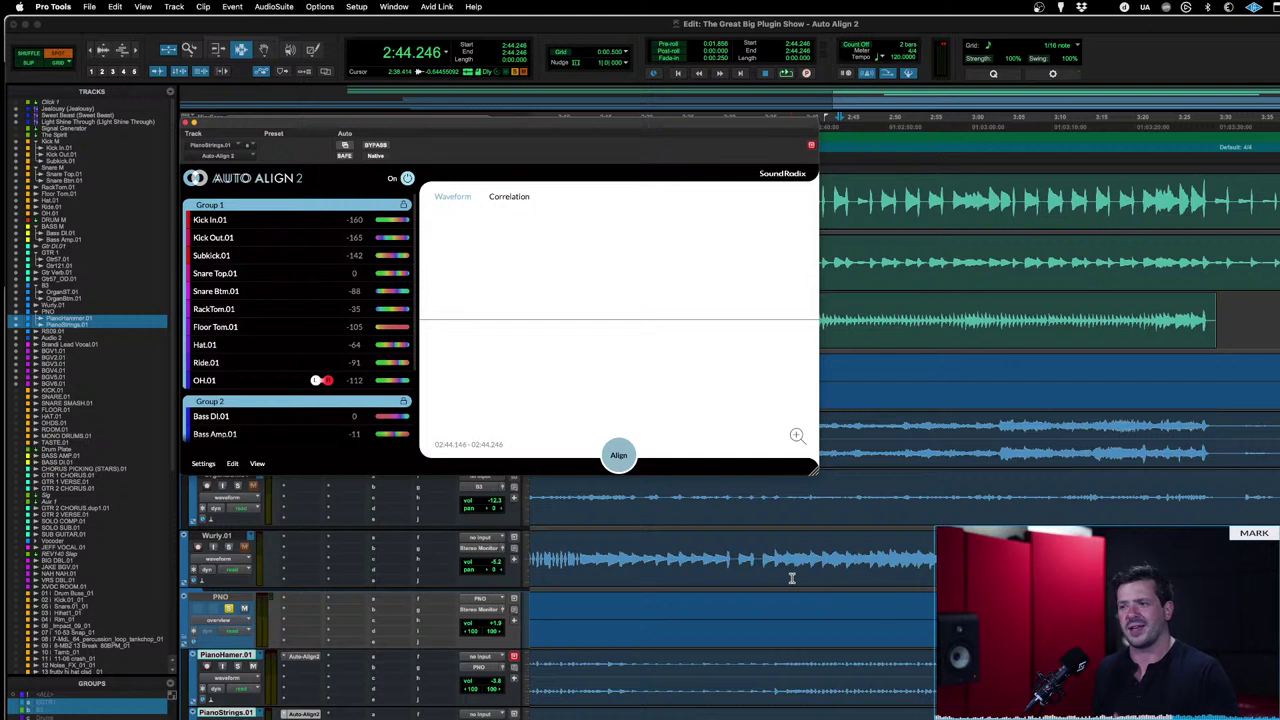
pyautogui.moveTo(840, 675); pyautogui.dragTo(1105, 675)
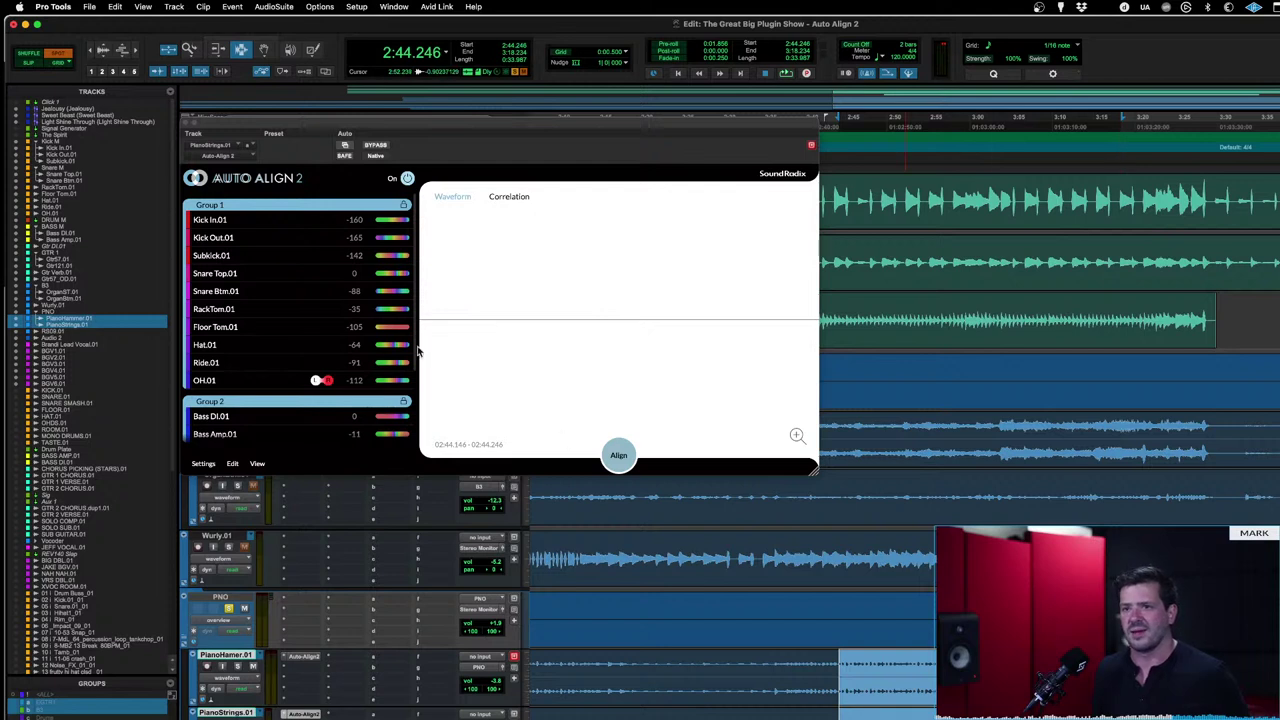
# Step: Align the PianoHamer.01 and PianoStrings.01 tracks with Auto-Align 2 by analysing playback of the range 2:44.246 to 3:18.234
pyautogui.click(620, 456)
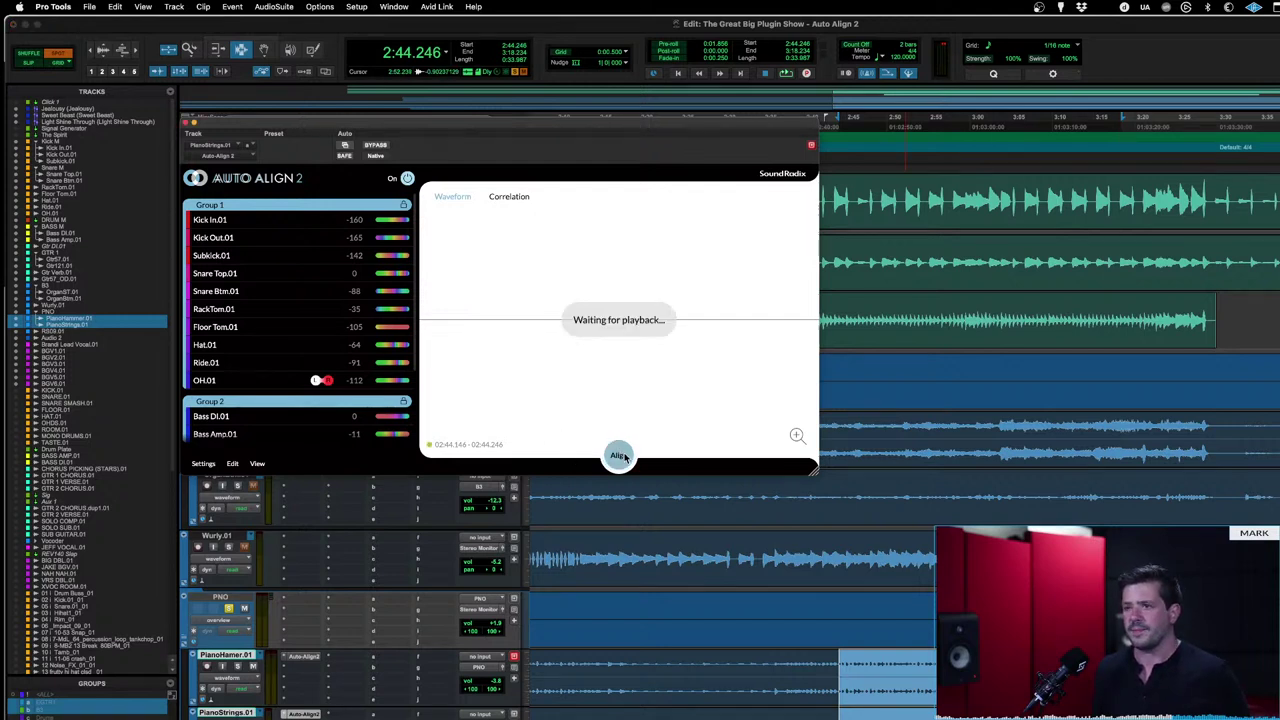
pyautogui.press('space')
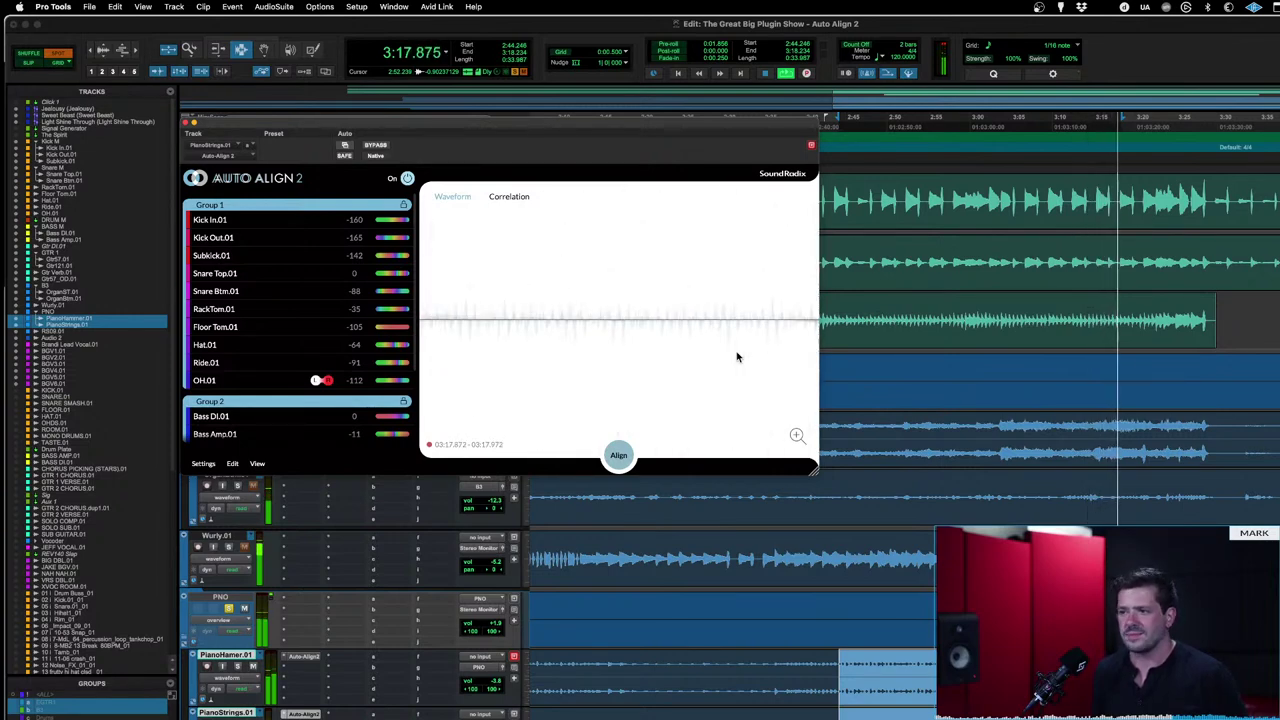
pyautogui.press('1')
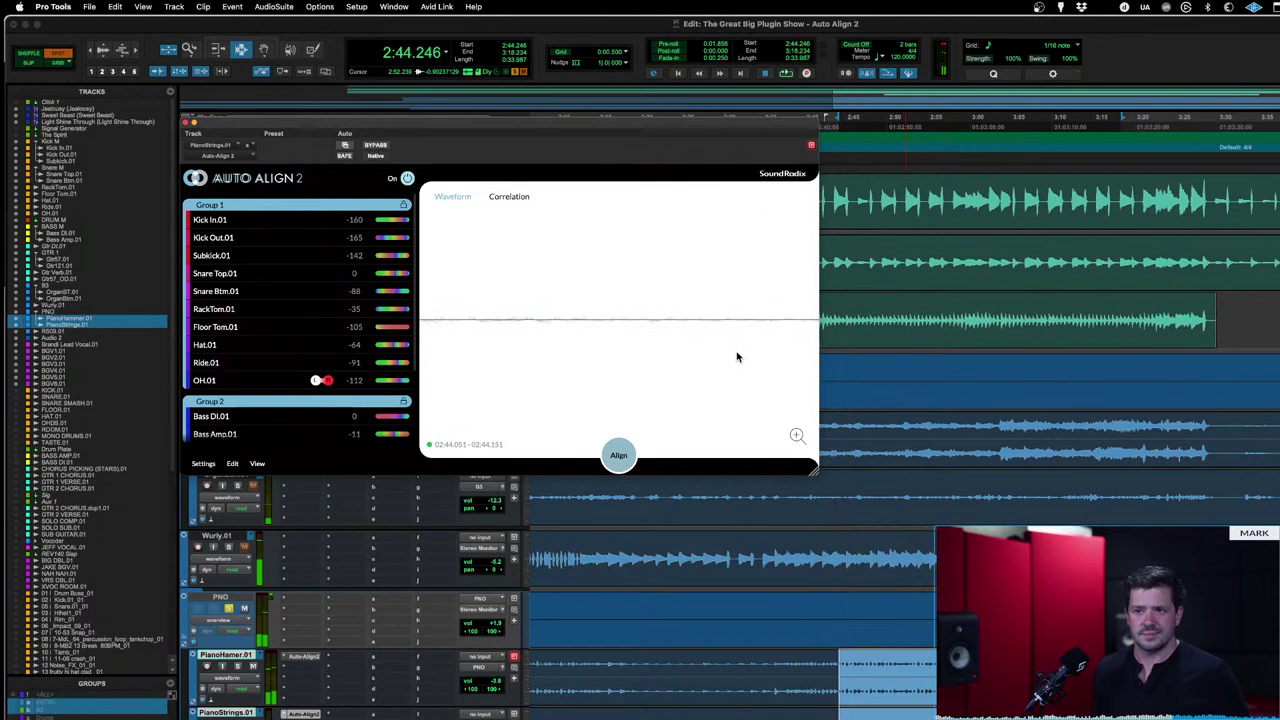
pyautogui.click(616, 453)
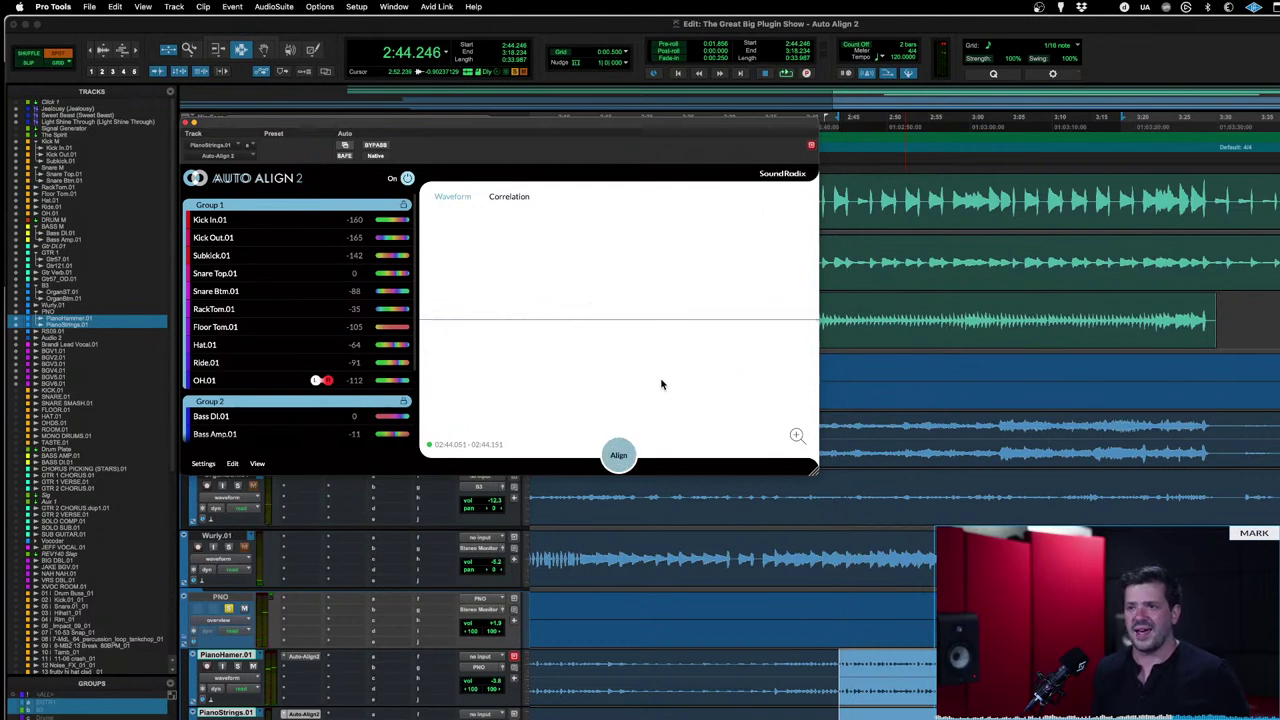
pyautogui.scroll(-5, 311, 302)
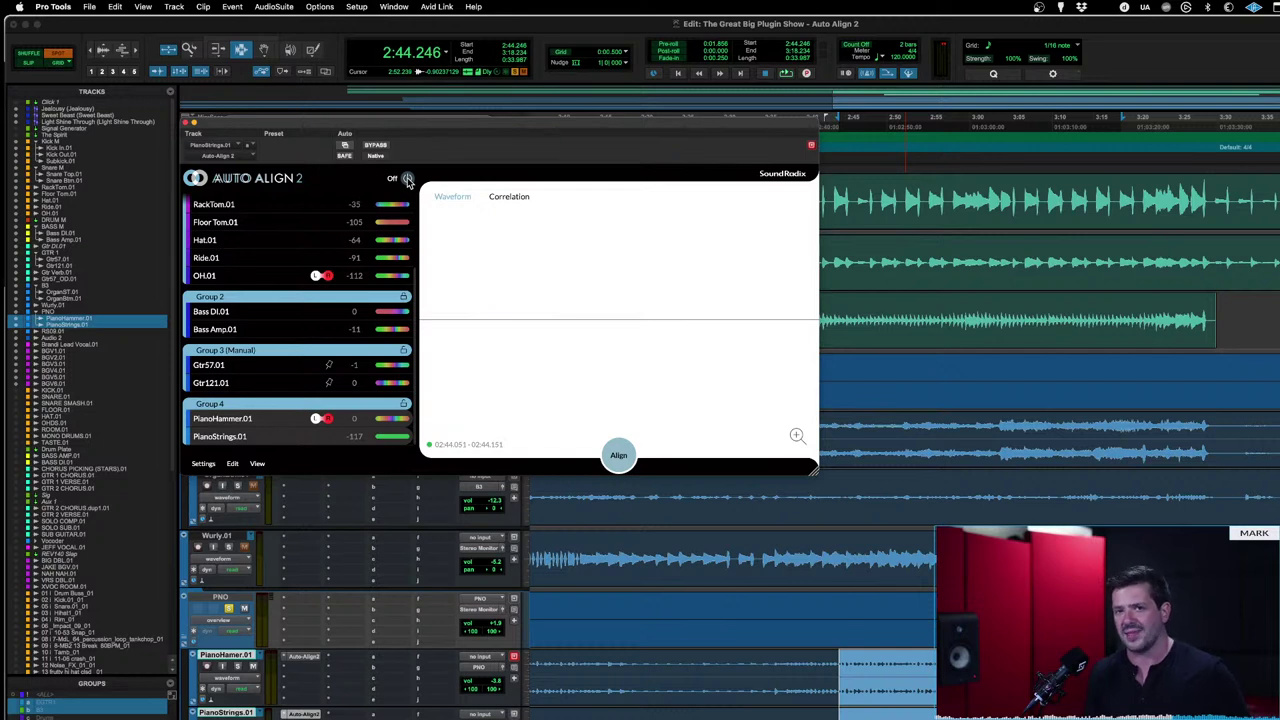
# Step: Play the selected piano range and compare the sound with Auto-Align 2 switched off and on
pyautogui.press('space')
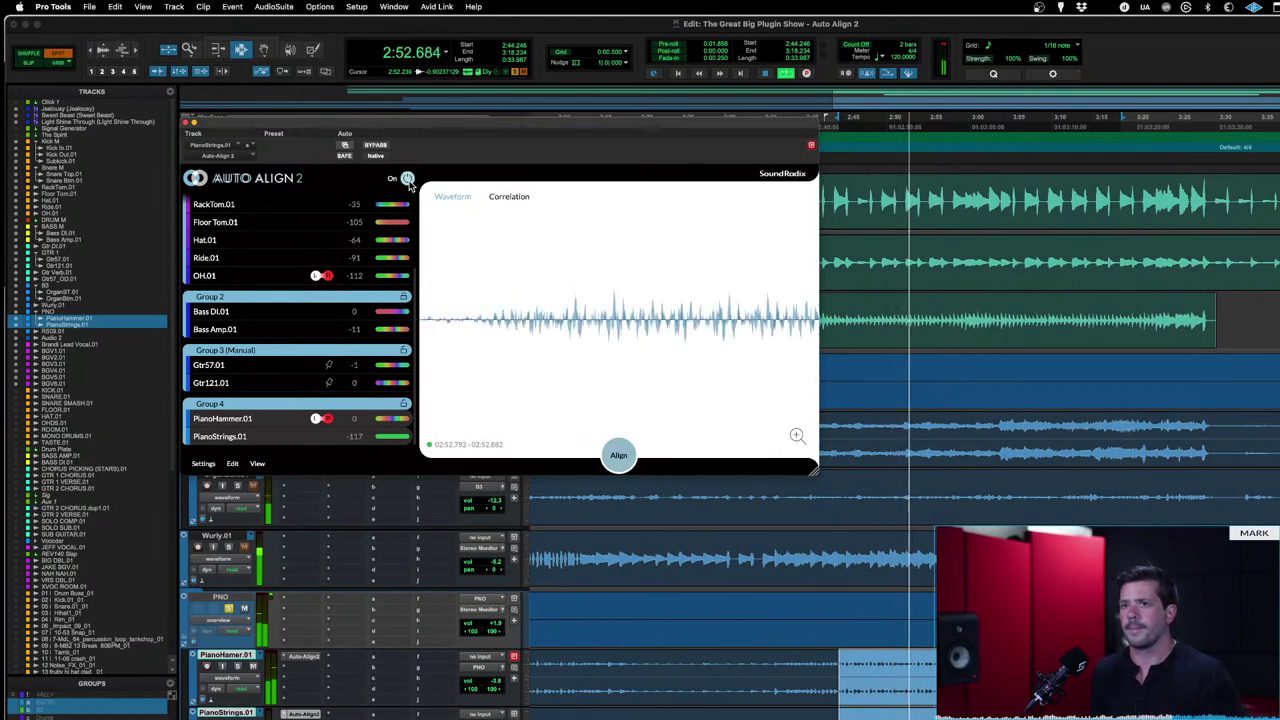
pyautogui.click(407, 179)
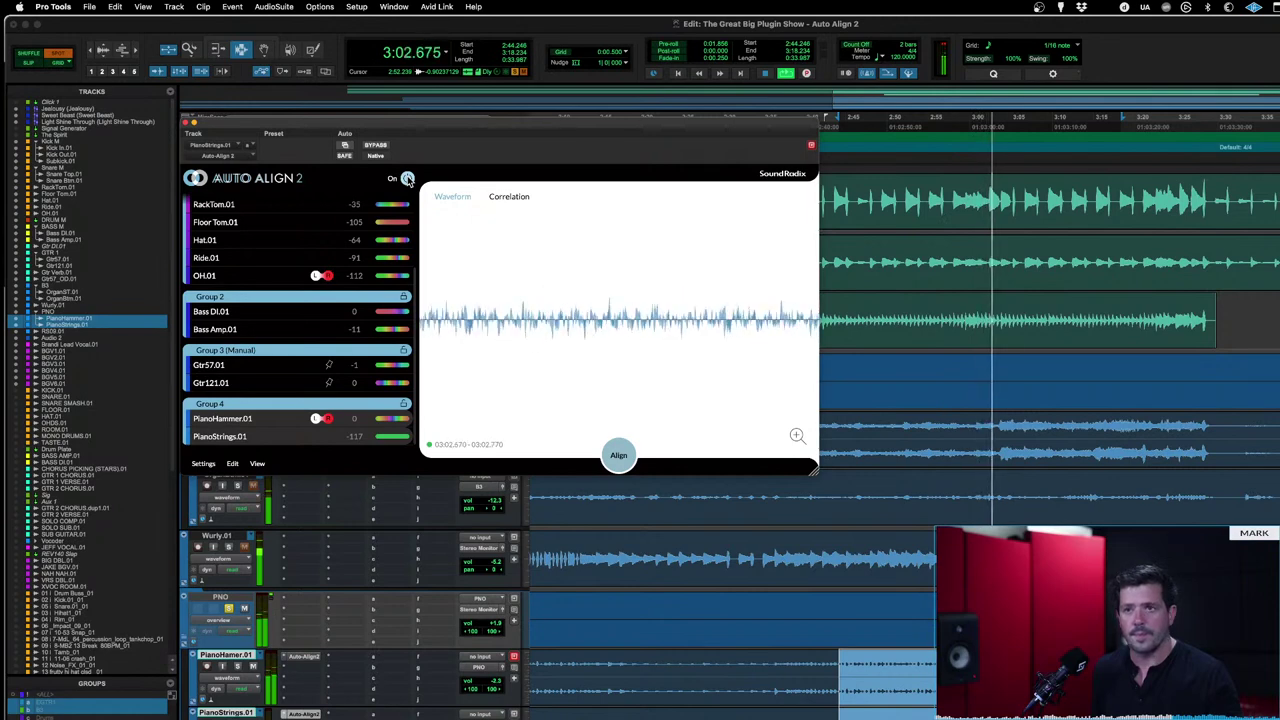
pyautogui.click(407, 179)
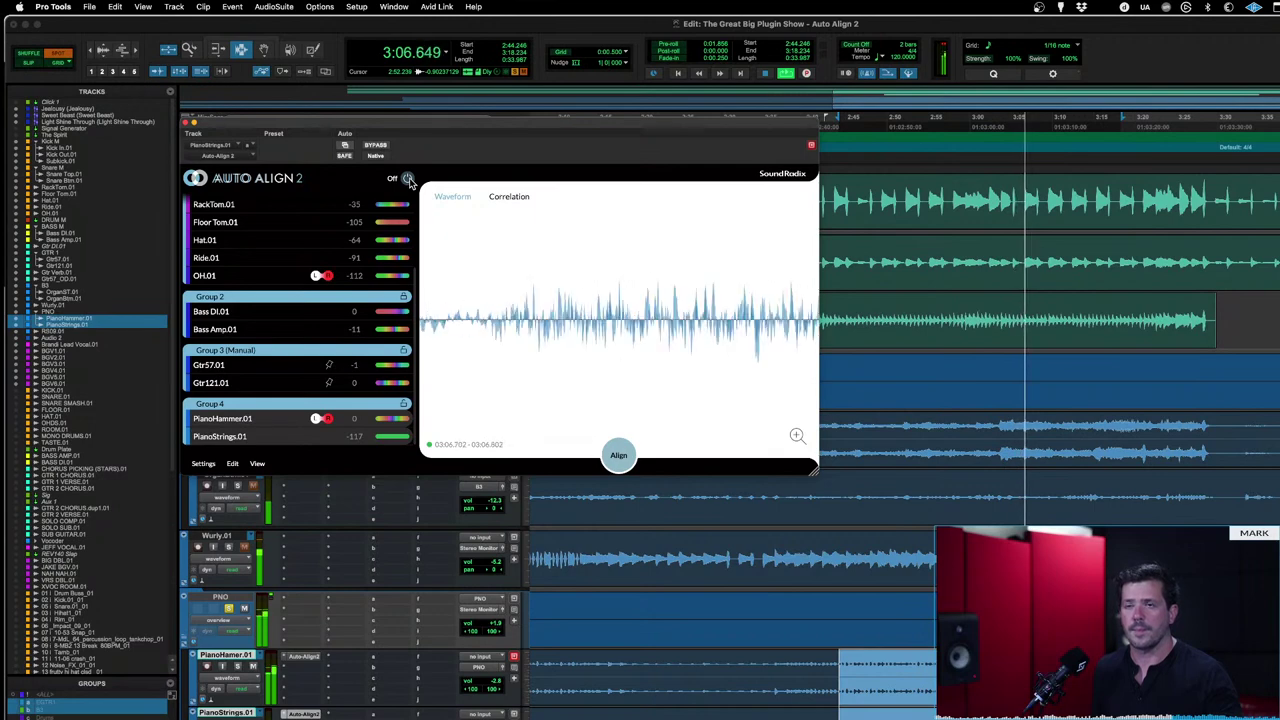
pyautogui.click(407, 179)
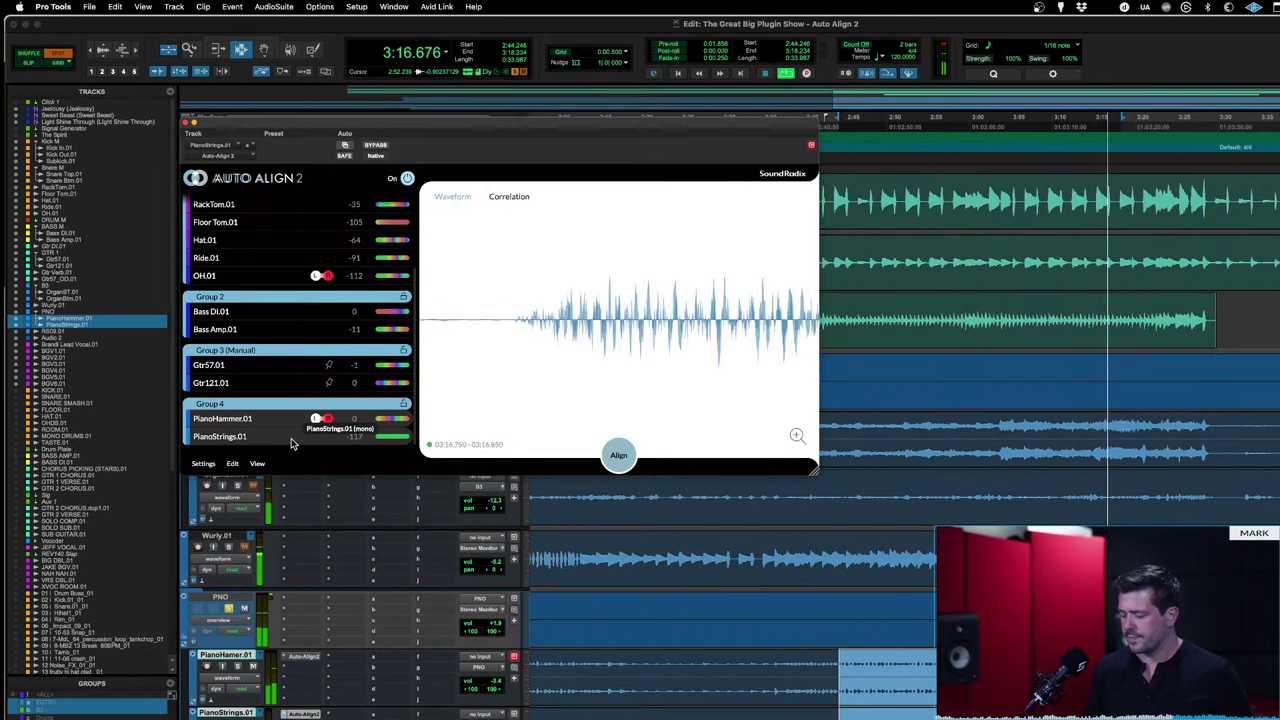
pyautogui.press('space')
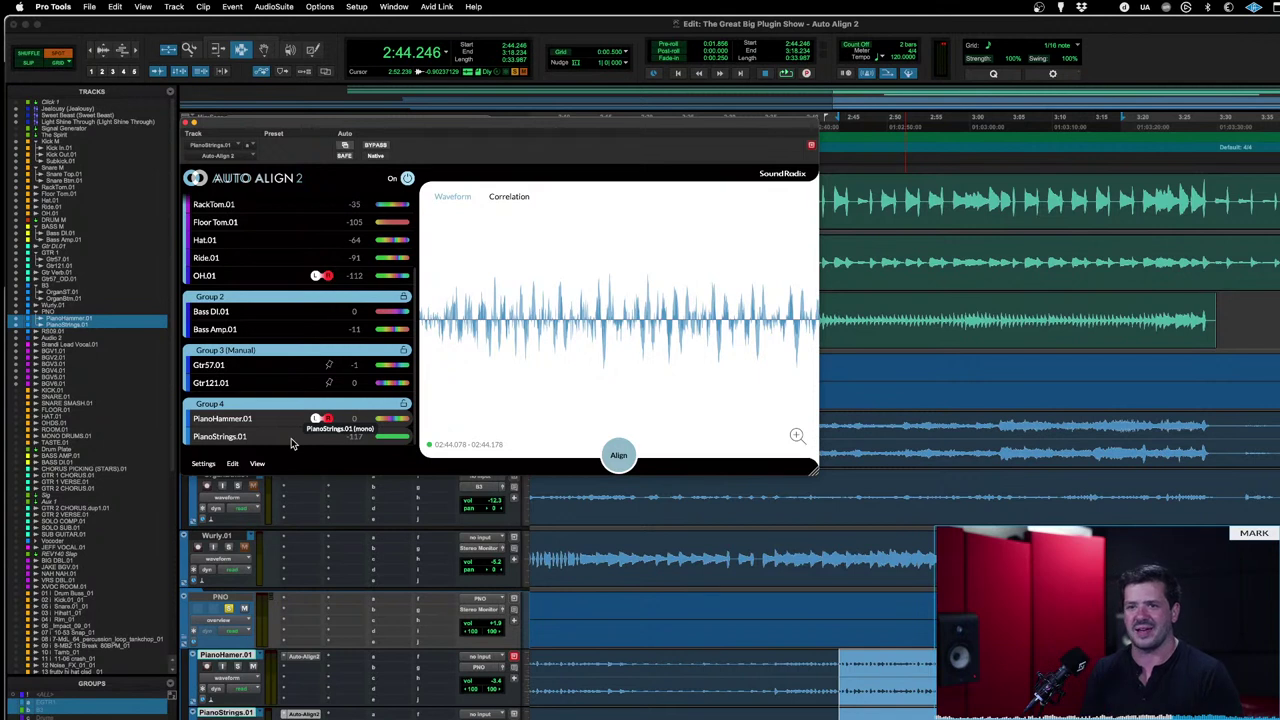
# Step: Open the alignment options of PianoStrings.01 and audition its next and previous adjustments during playback
pyautogui.rightClick(292, 437)
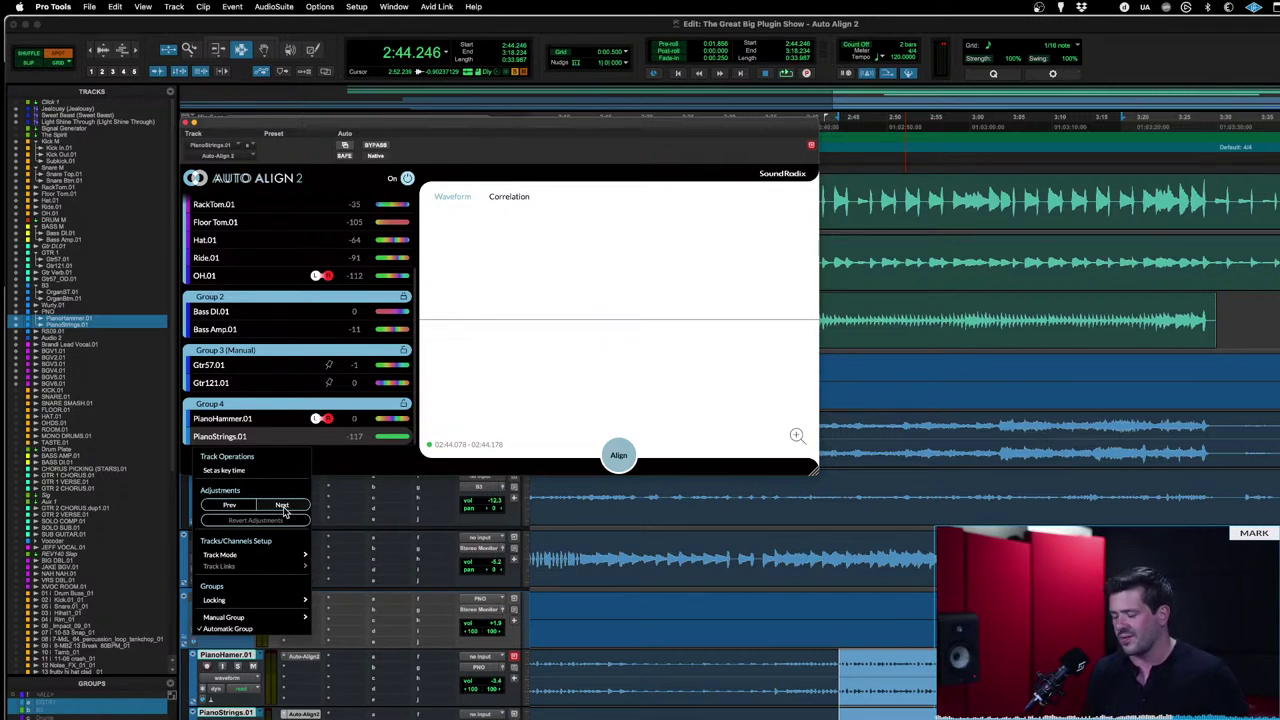
pyautogui.press('space')
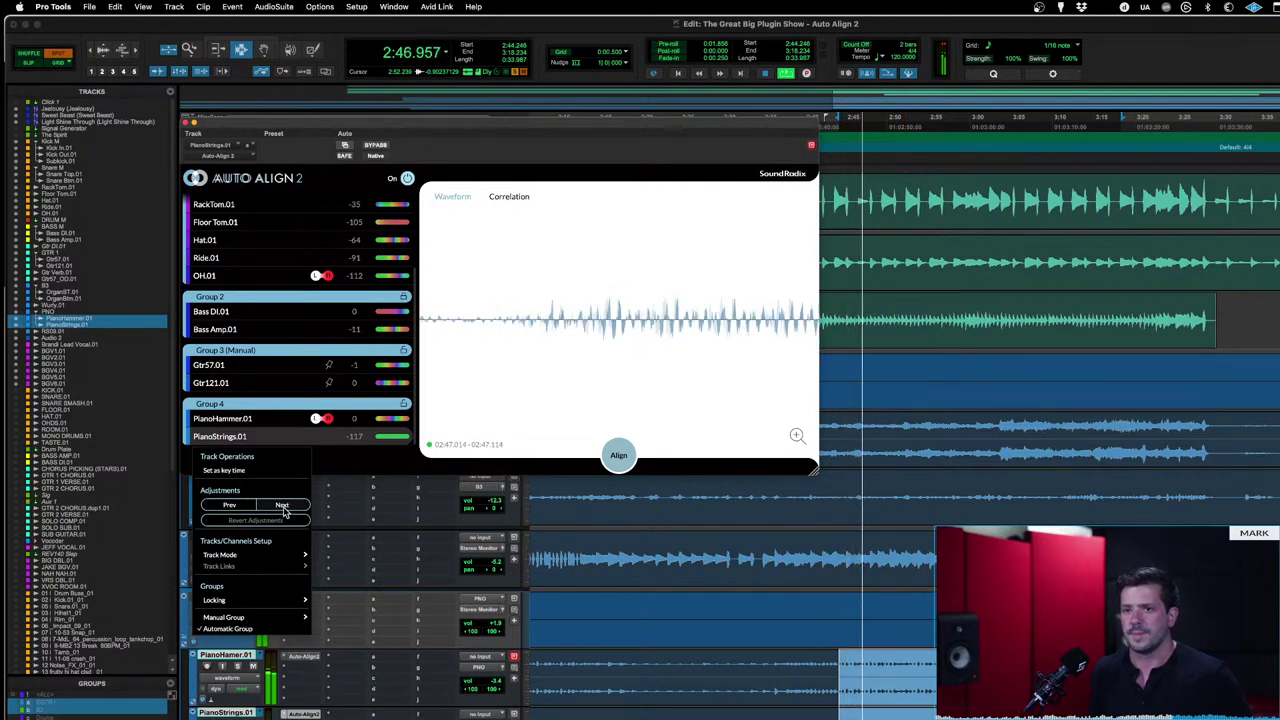
pyautogui.click(282, 506)
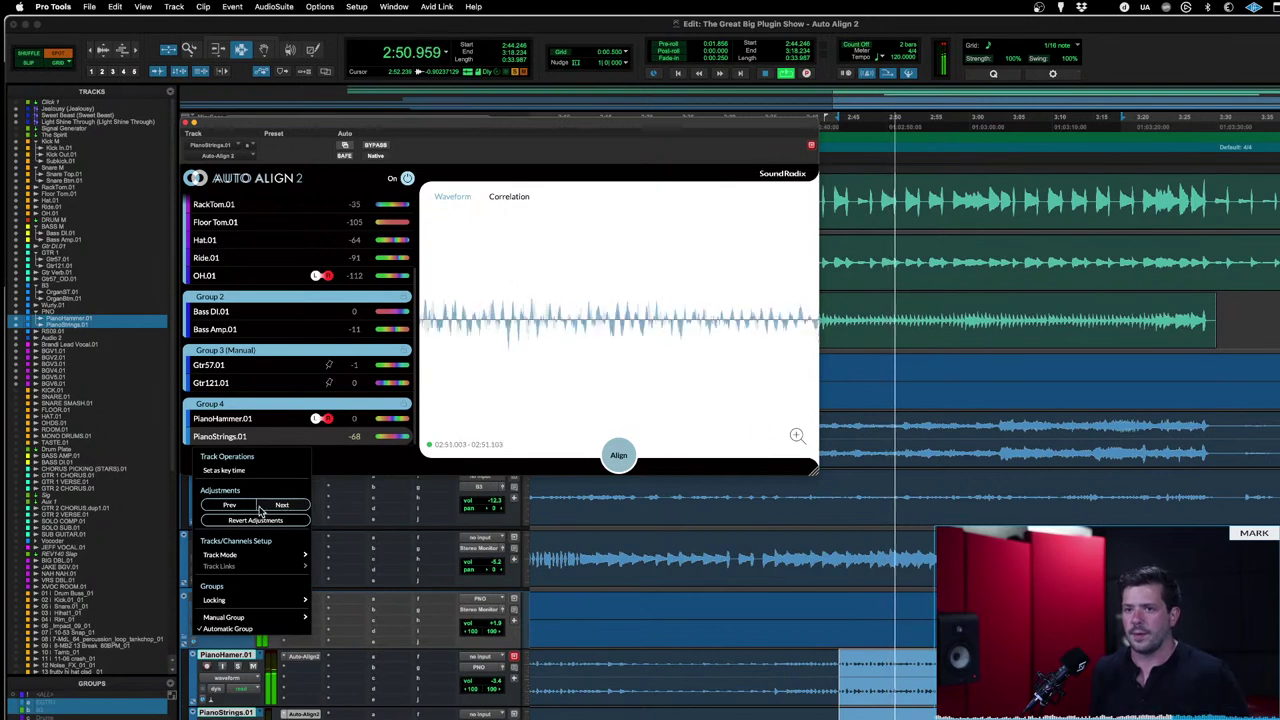
pyautogui.click(230, 506)
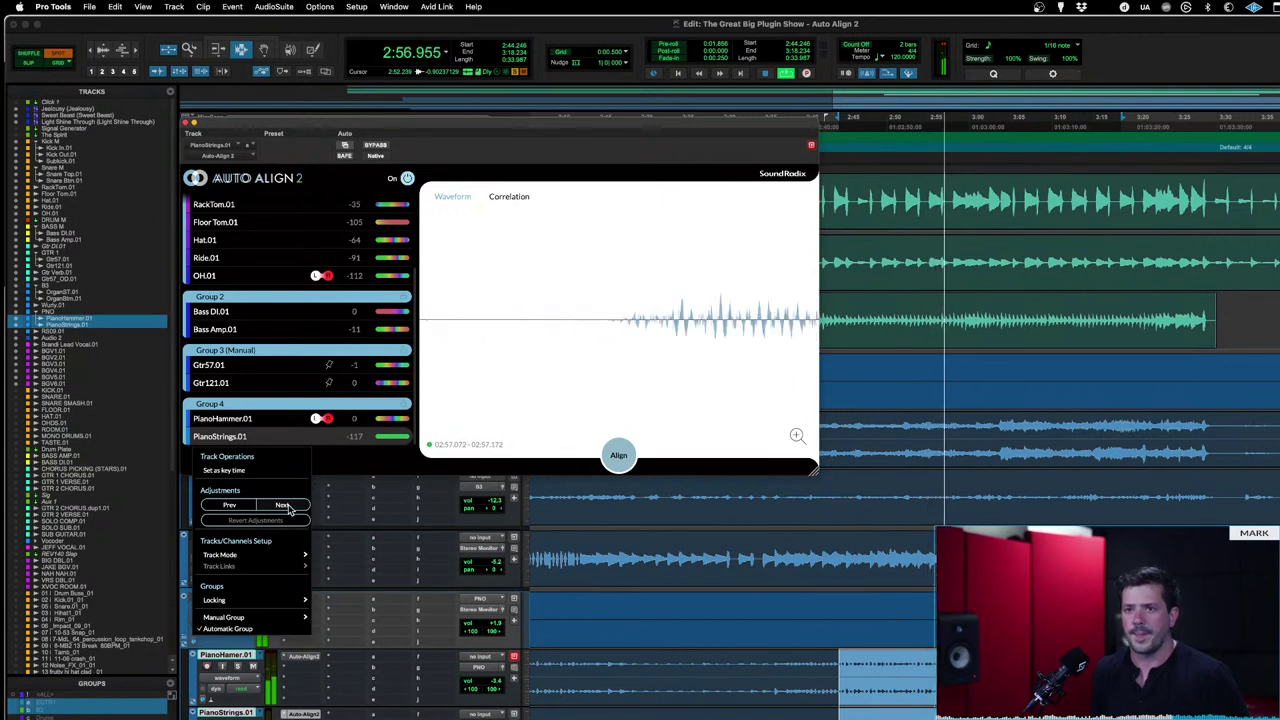
pyautogui.click(283, 505)
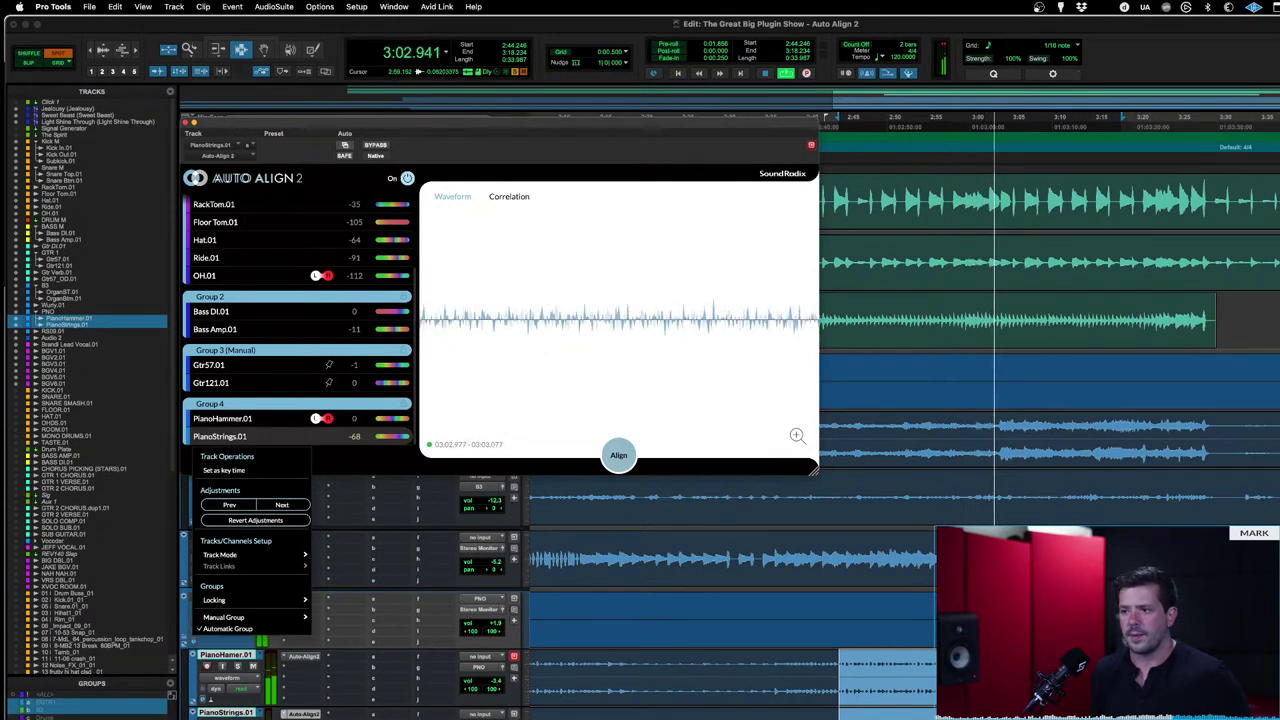
# Step: Restart playback from 2:58.936 on PianoStrings.01 and revert its adjustment to -117 for another comparison
pyautogui.click(329, 372)
pyautogui.press('space')
pyautogui.press('space')
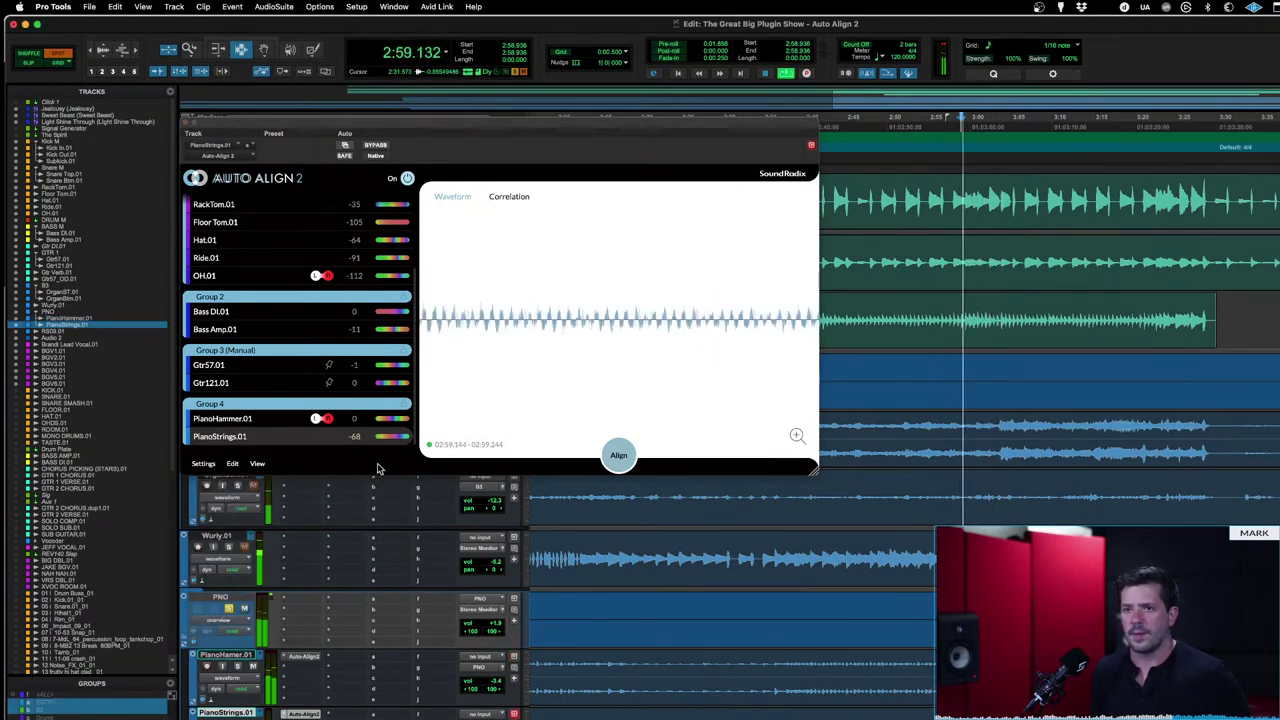
pyautogui.click(323, 438)
pyautogui.click(287, 520)
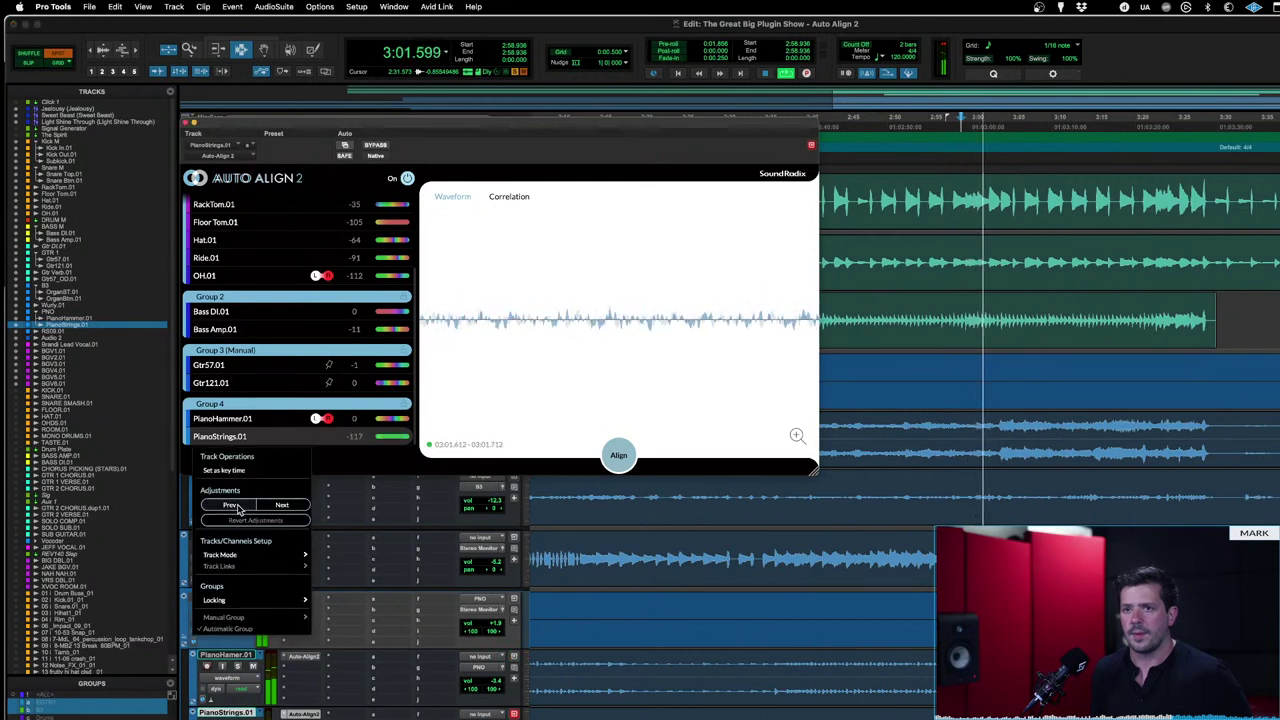
pyautogui.press('space')
pyautogui.press('space')
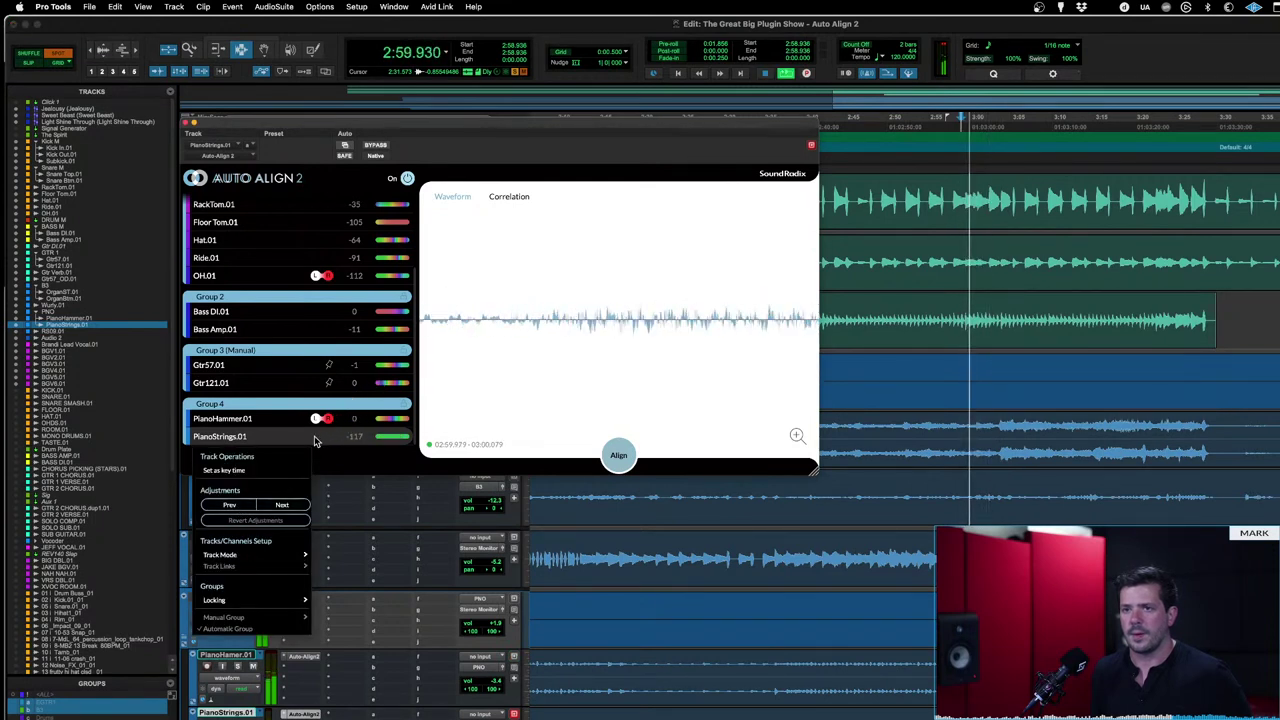
# Step: Advance PianoStrings.01 through the next adjustments to -52 while replaying from 2:58.936, and close its options
pyautogui.click(282, 504)
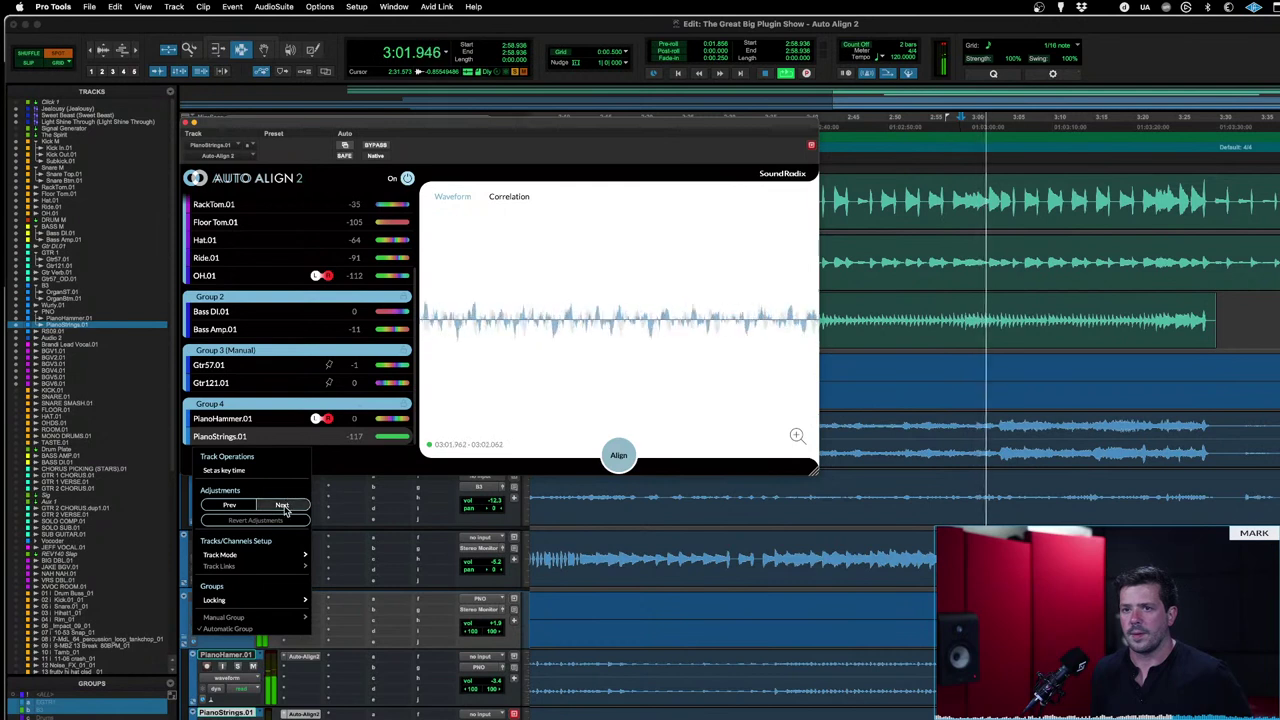
pyautogui.press('space')
pyautogui.press('space')
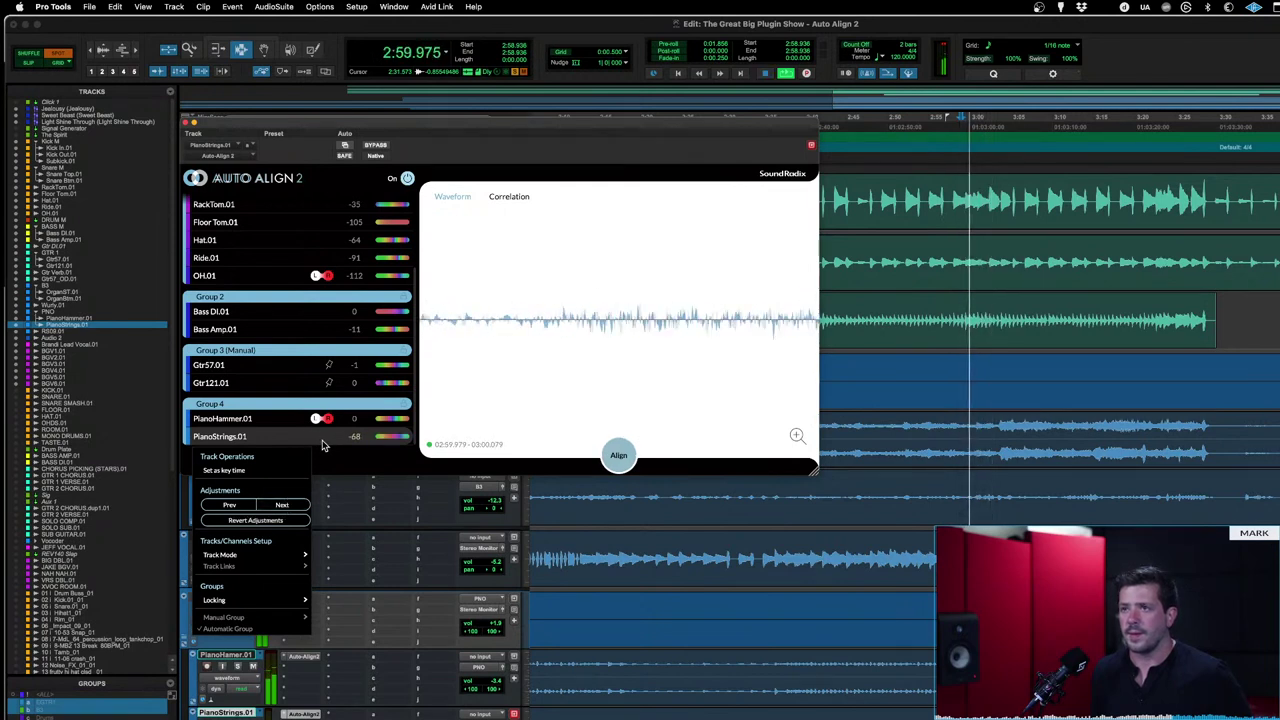
pyautogui.click(284, 505)
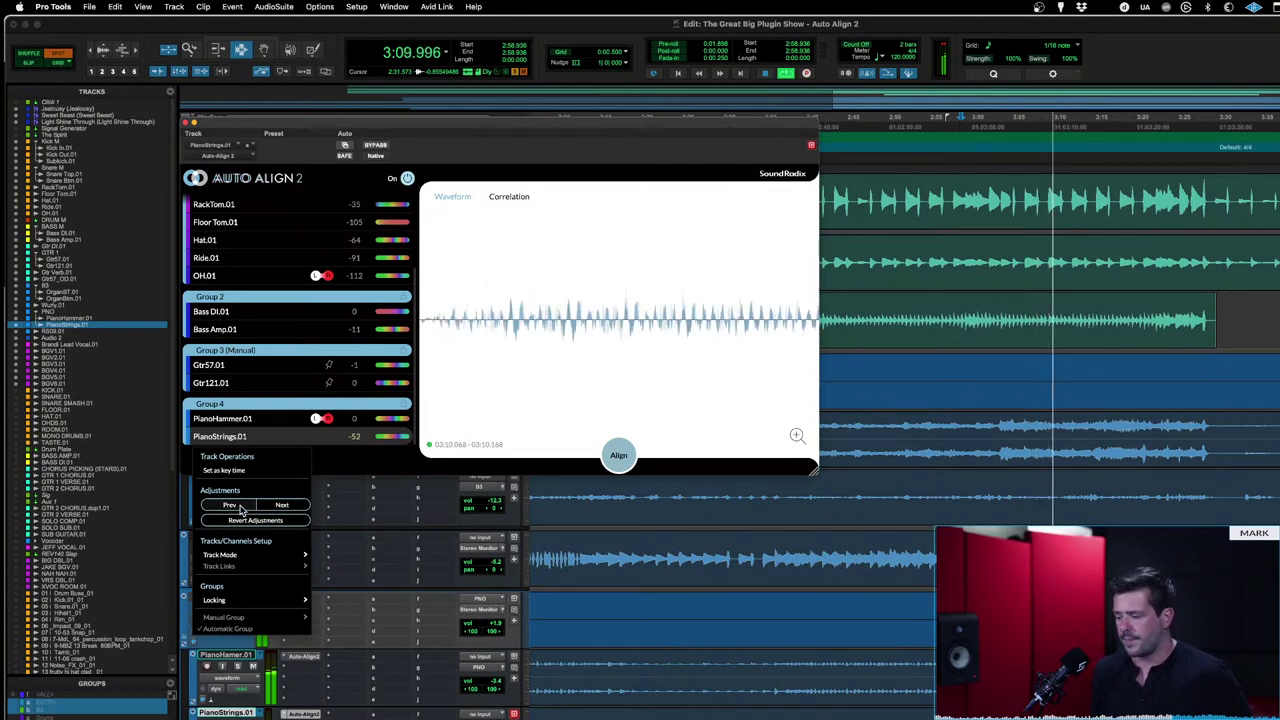
pyautogui.press('space')
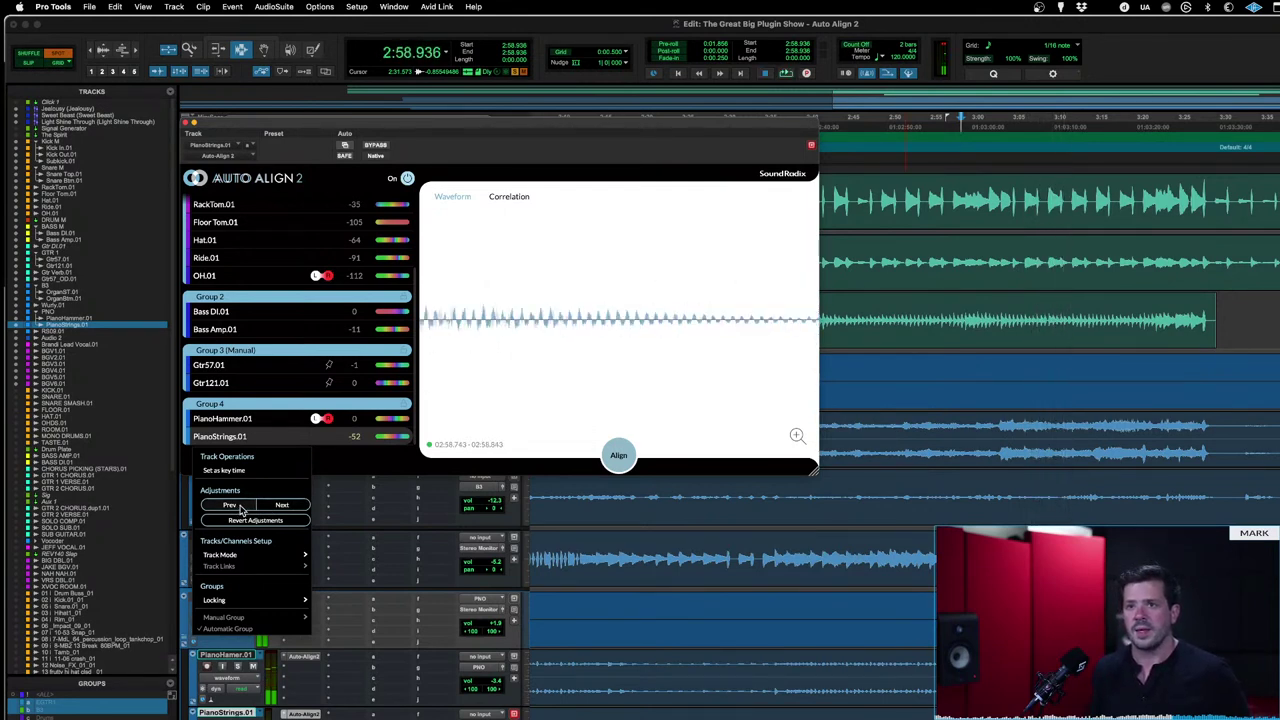
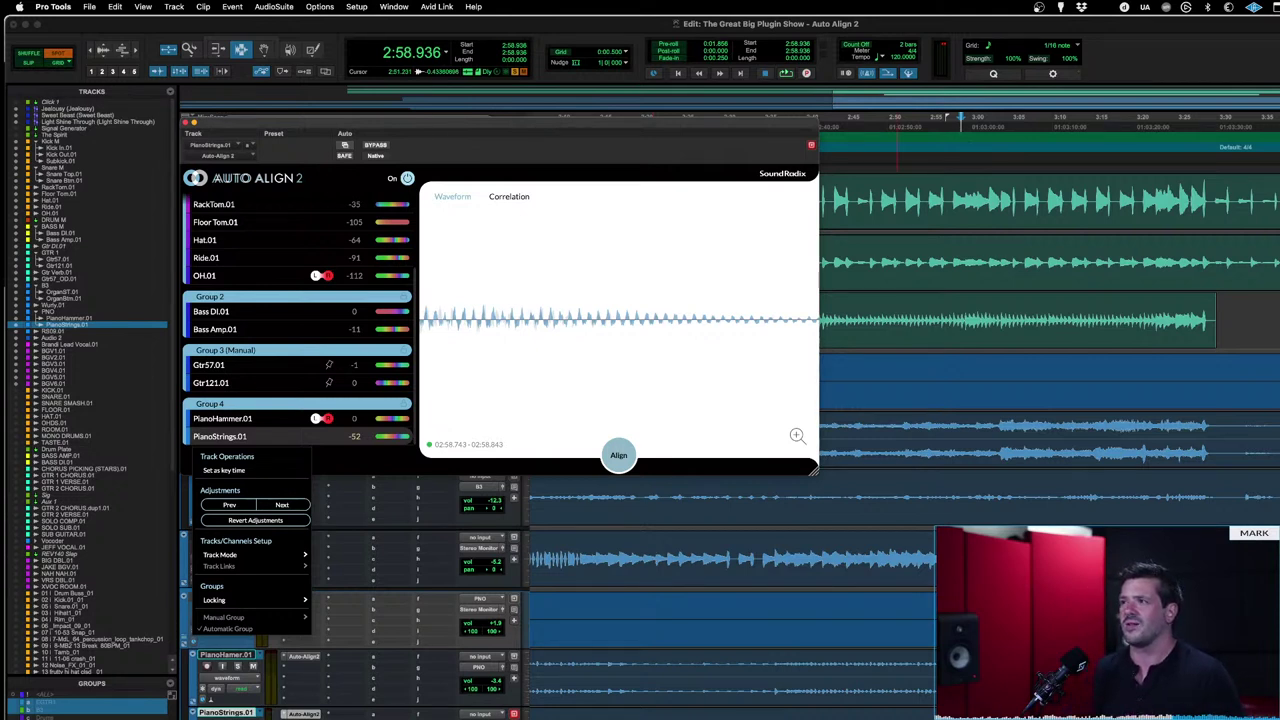
pyautogui.press('Escape')
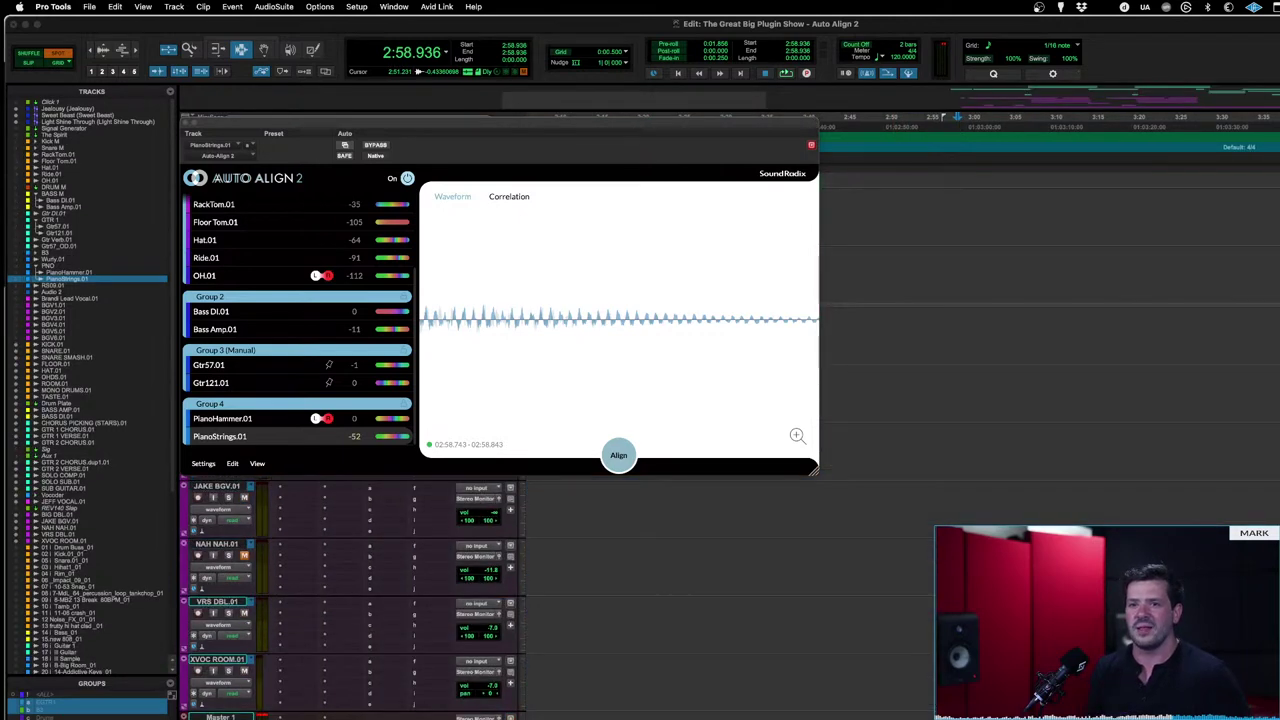
# Step: Select the range 5:30.870 to 5:48.079 on SUB GUITAR.01 and close the Auto-Align 2 window
pyautogui.click(1080, 264)
pyautogui.press('Tab')
pyautogui.moveTo(1078, 264); pyautogui.dragTo(937, 263)
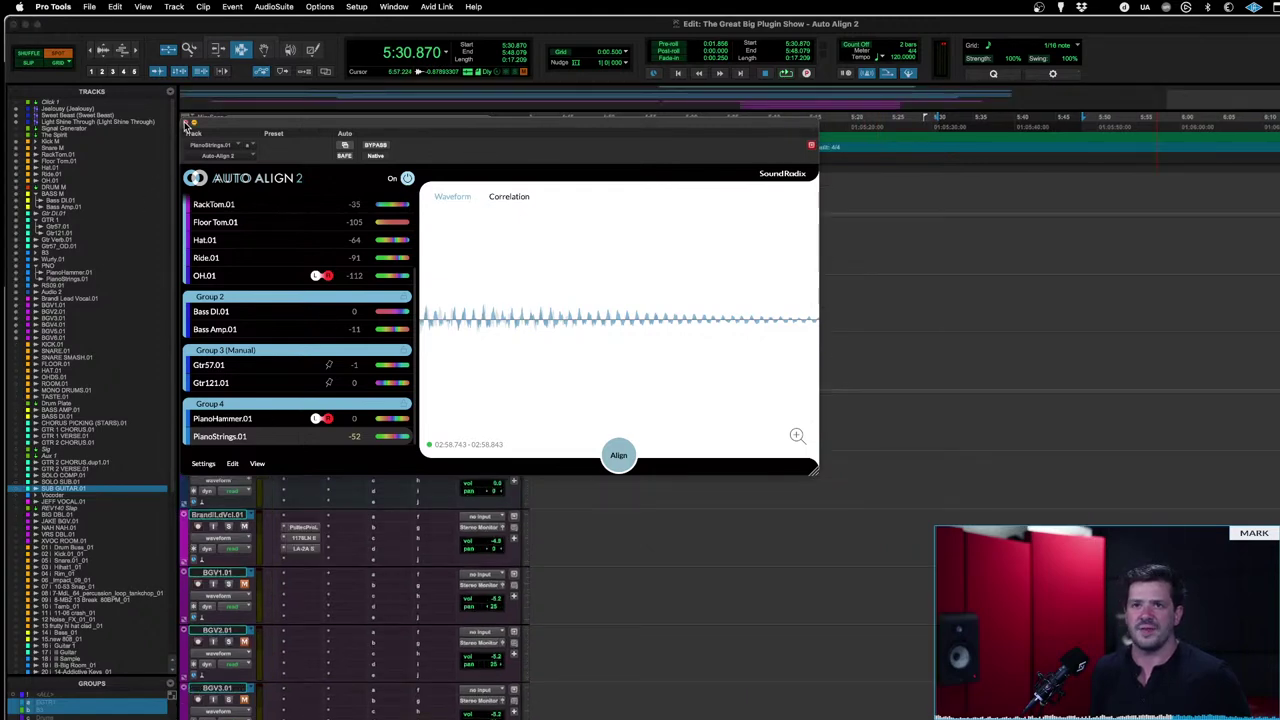
pyautogui.click(186, 121)
pyautogui.scroll(5, 313, 502)
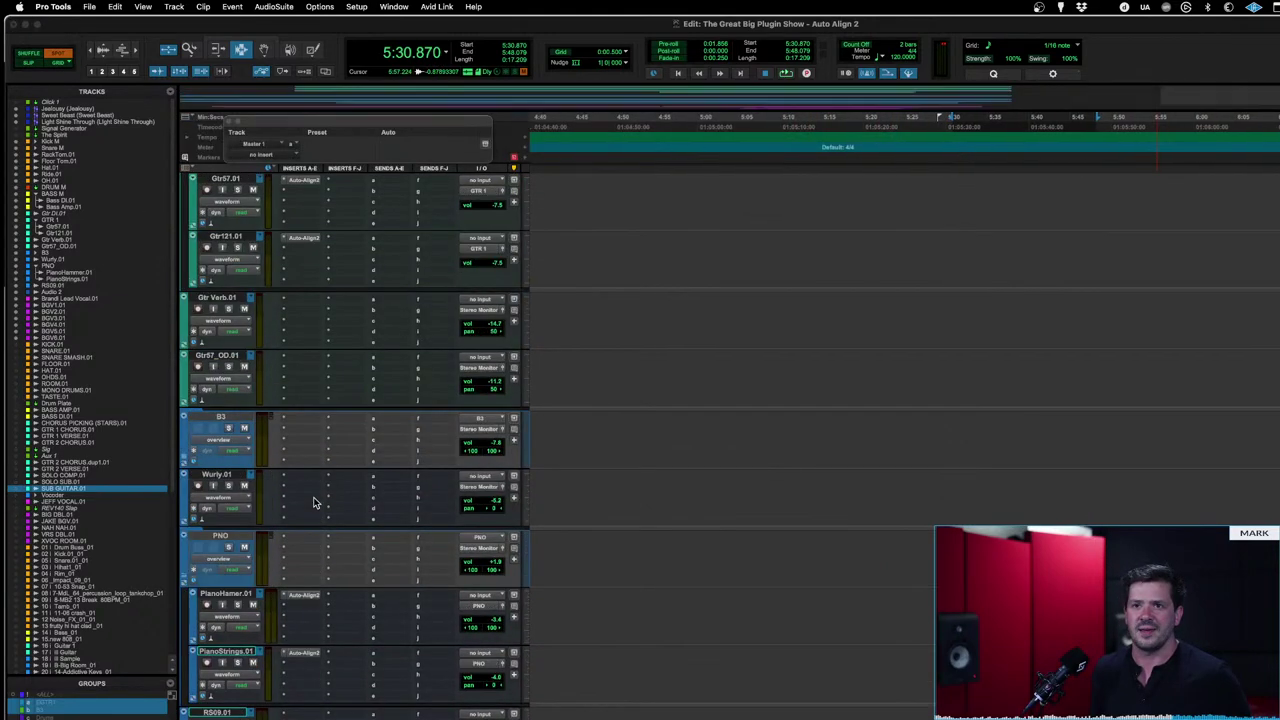
# Step: Expand the Kick M and Snare M folders, select Kick In.01 through PianoStrings.01, and remove Auto-Align 2 from all of them
pyautogui.click(225, 651)
pyautogui.scroll(15, 227, 655)
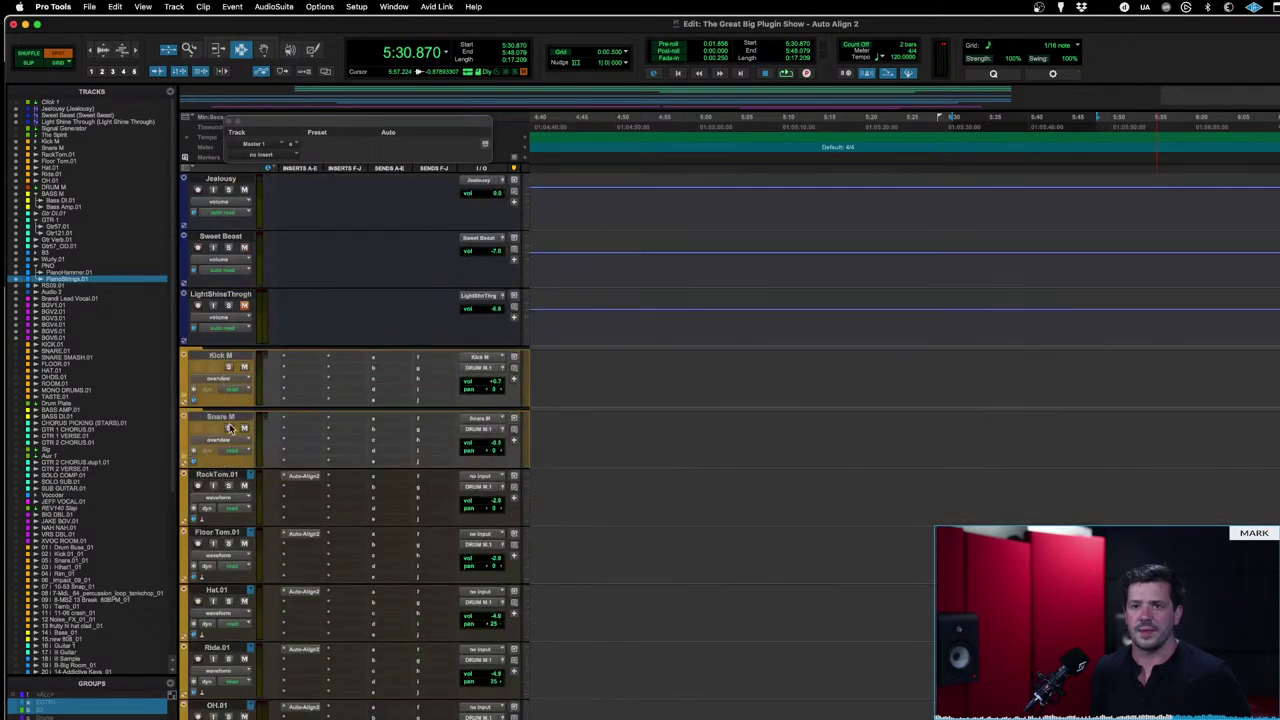
pyautogui.keyDown('shift'); pyautogui.click(220, 476); pyautogui.keyUp('shift')
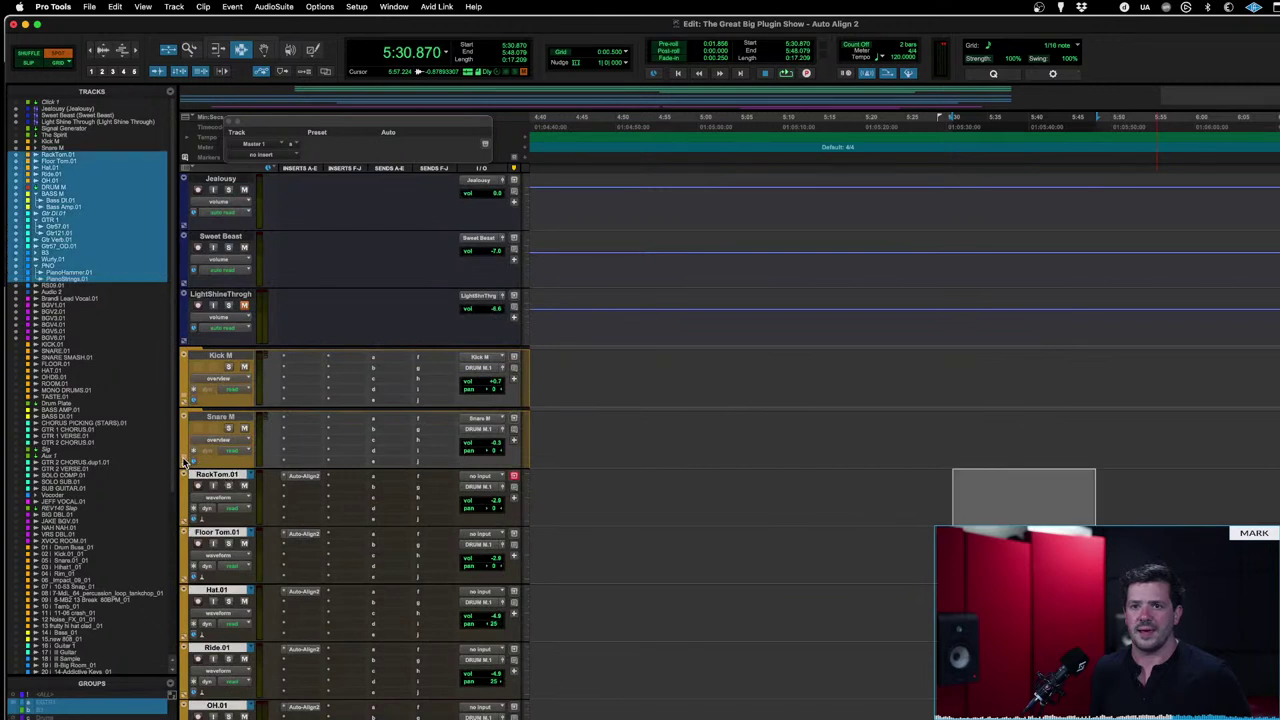
pyautogui.moveTo(185, 462); pyautogui.dragTo(185, 462)
pyautogui.moveTo(185, 400); pyautogui.dragTo(185, 400)
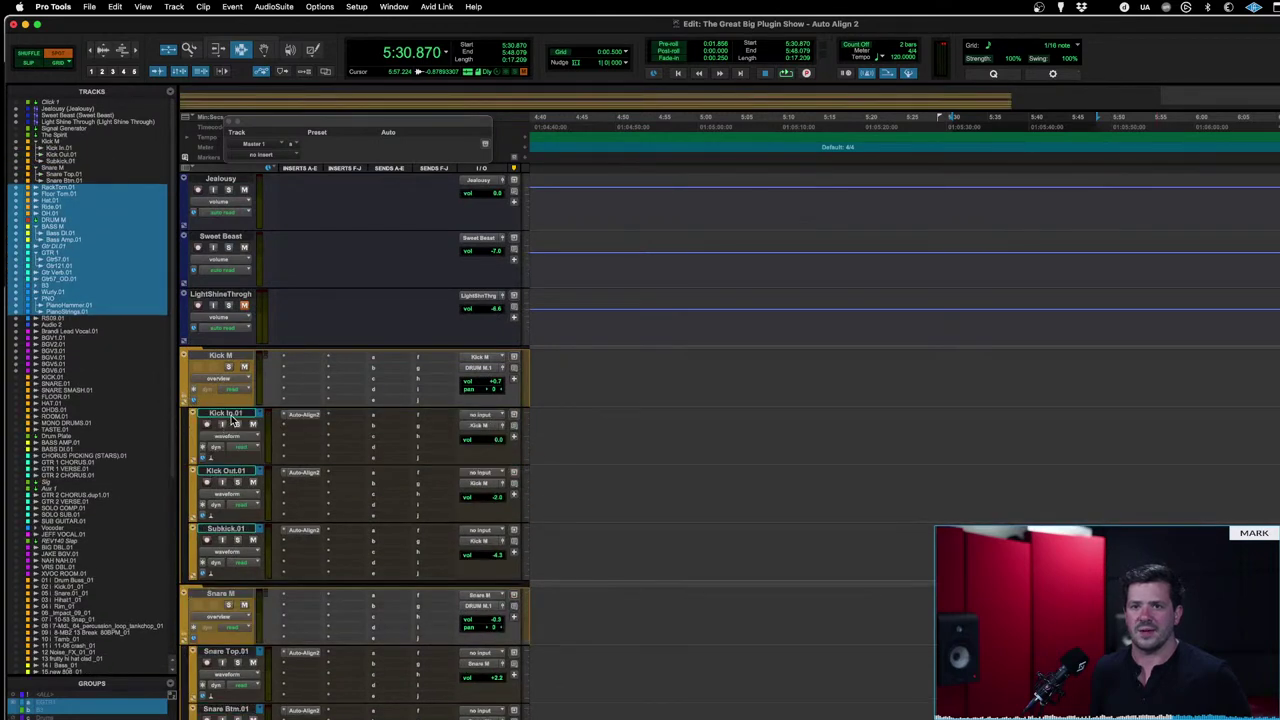
pyautogui.click(295, 418)
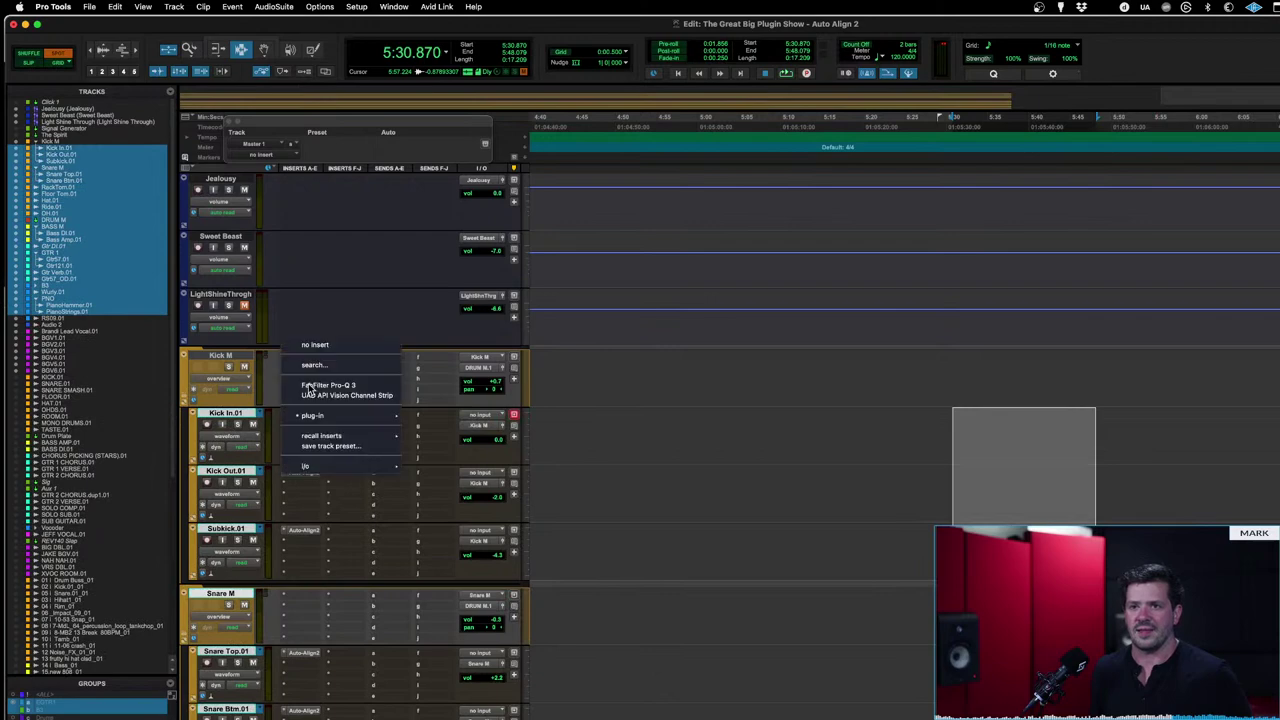
pyautogui.click(348, 345)
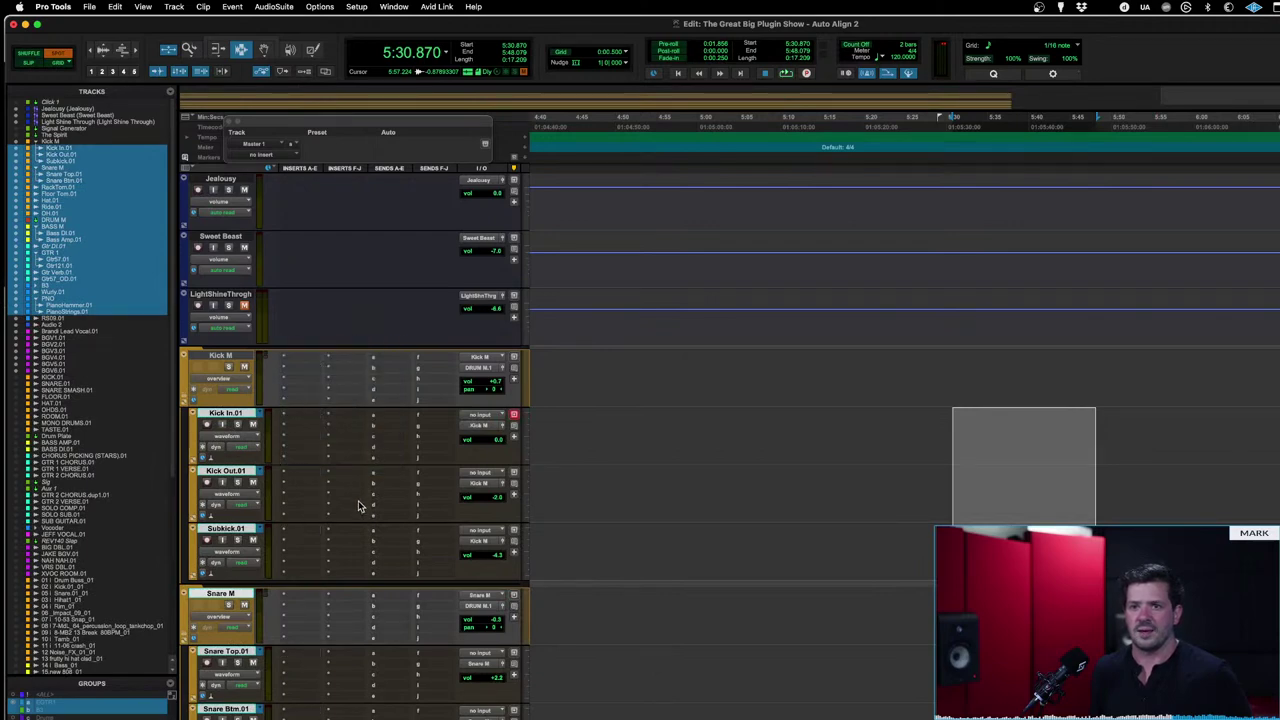
# Step: Place the edit cursor at 5:09.579, the start of the OHDS.01 clip
pyautogui.scroll(-10, 296, 572)
pyautogui.scroll(-8, 296, 572)
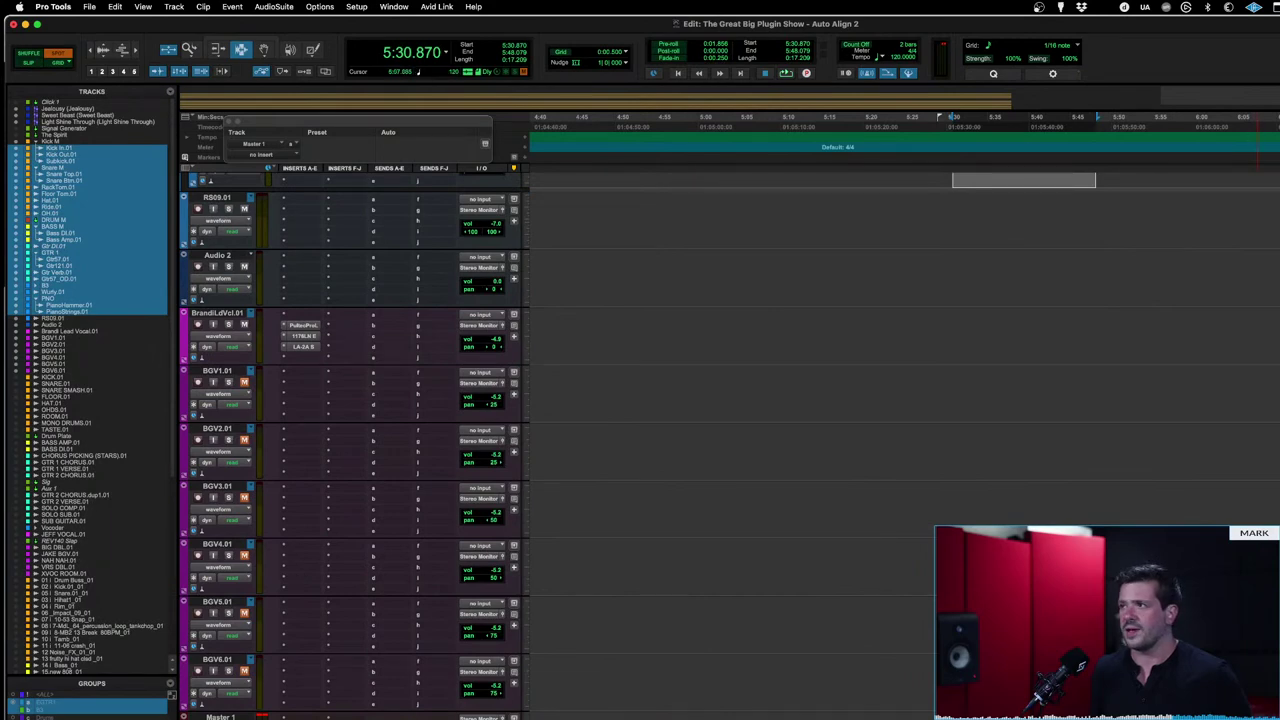
pyautogui.scroll(-10, 939, 496)
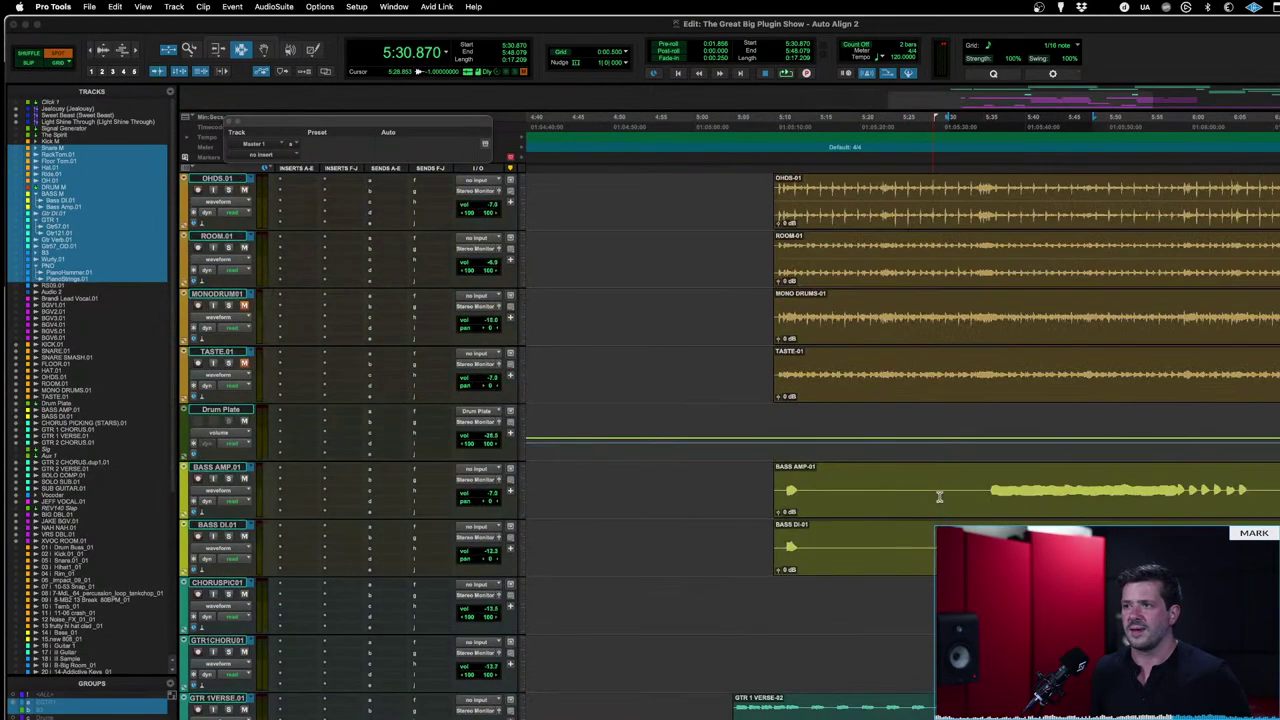
pyautogui.click(712, 226)
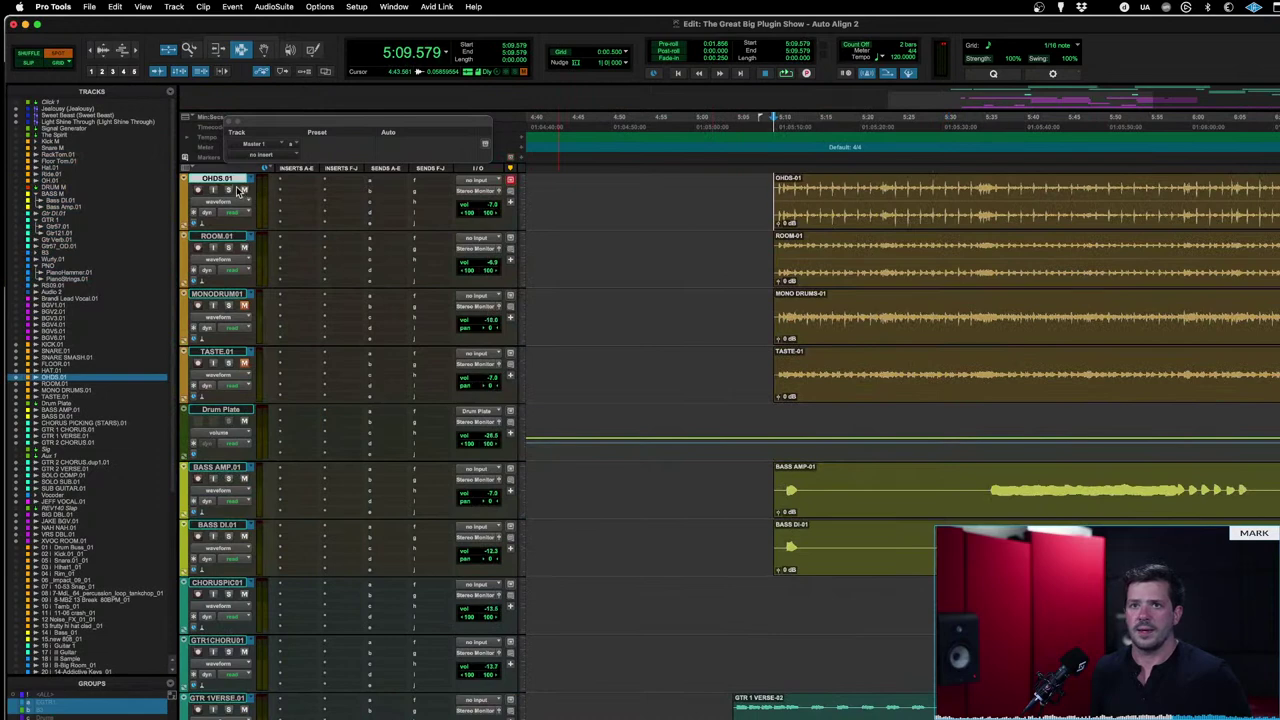
pyautogui.scroll(5, 261, 231)
pyautogui.scroll(3, 238, 222)
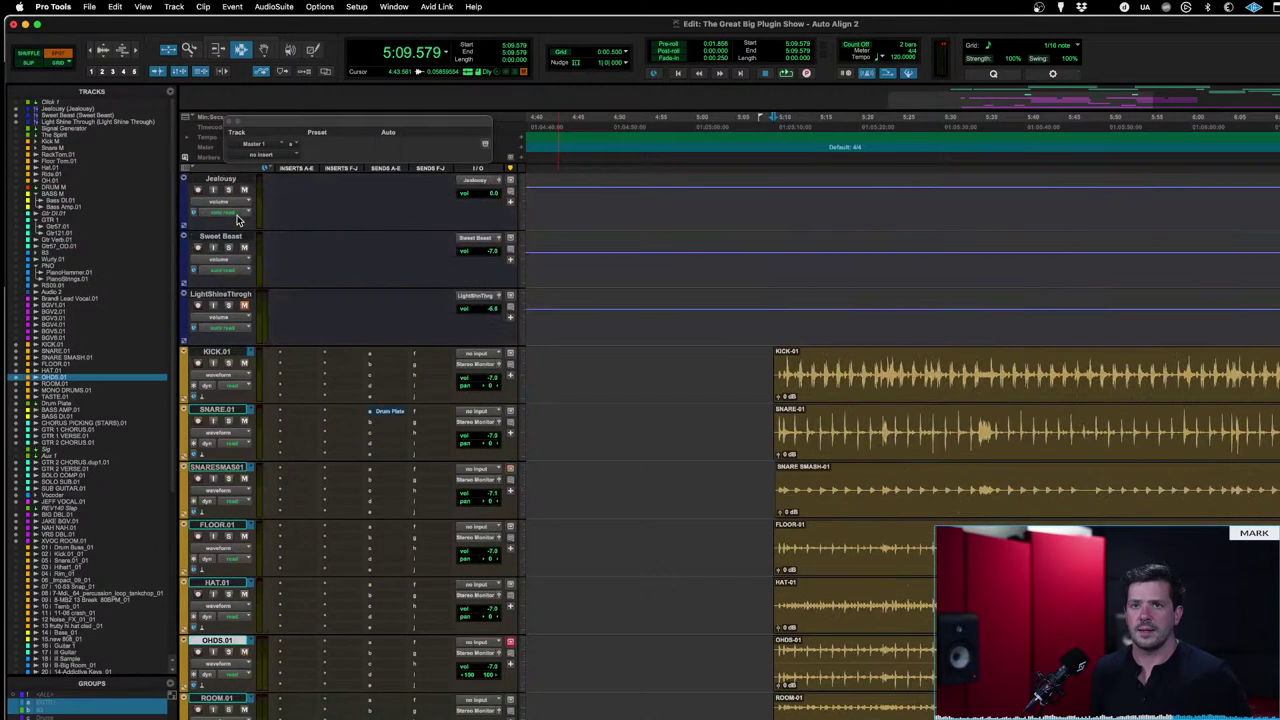
# Step: Select the drum tracks KICK.01 through TASTE.01 and insert Auto-Align 2 (stereo) on the stereo tracks OHDS.01 and ROOM.01
pyautogui.click(232, 354)
pyautogui.scroll(-6, 232, 357)
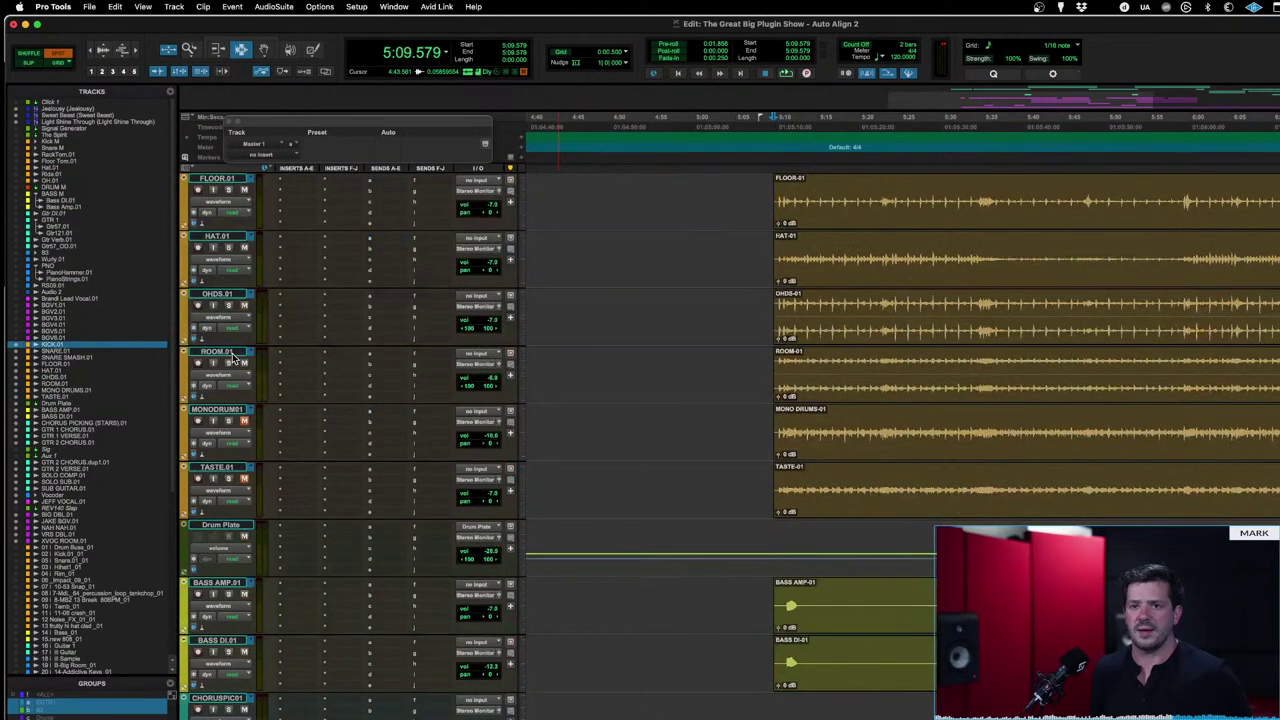
pyautogui.keyDown('shift'); pyautogui.click(236, 468); pyautogui.keyUp('shift')
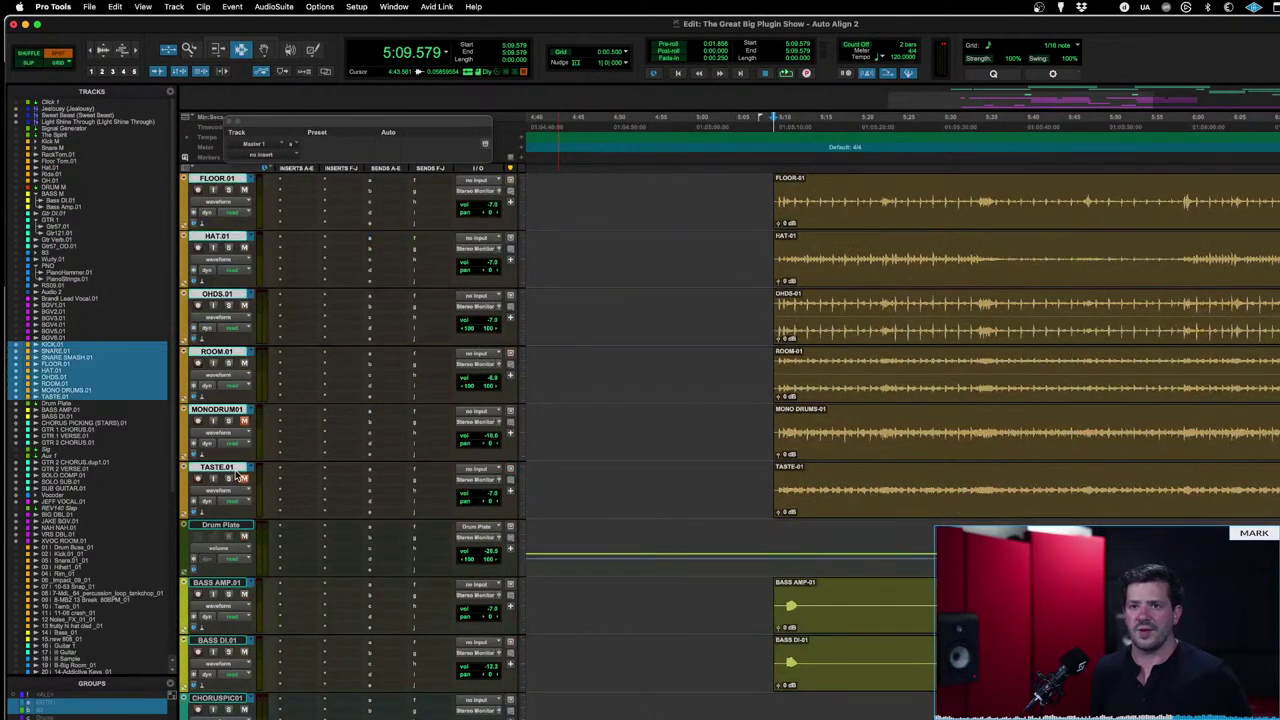
pyautogui.click(307, 357)
pyautogui.click(340, 309)
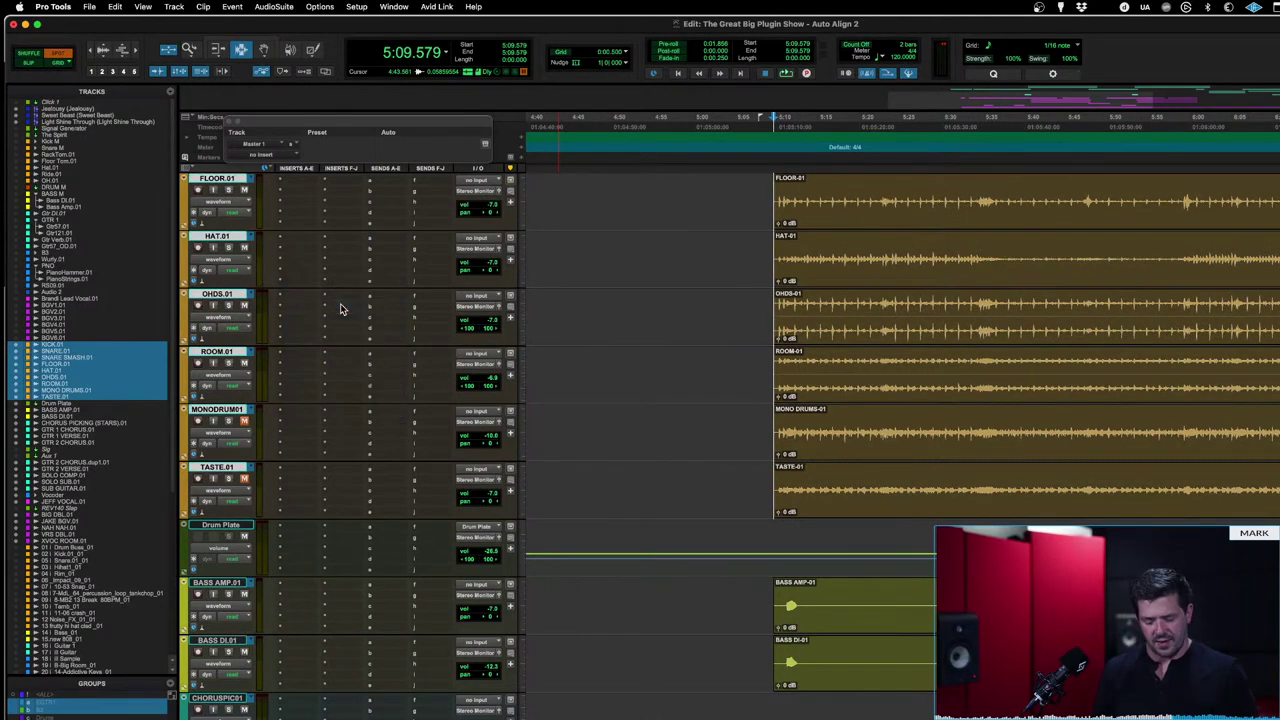
pyautogui.click(340, 309)
pyautogui.write('auto')
pyautogui.press('Down')
pyautogui.press('Down')
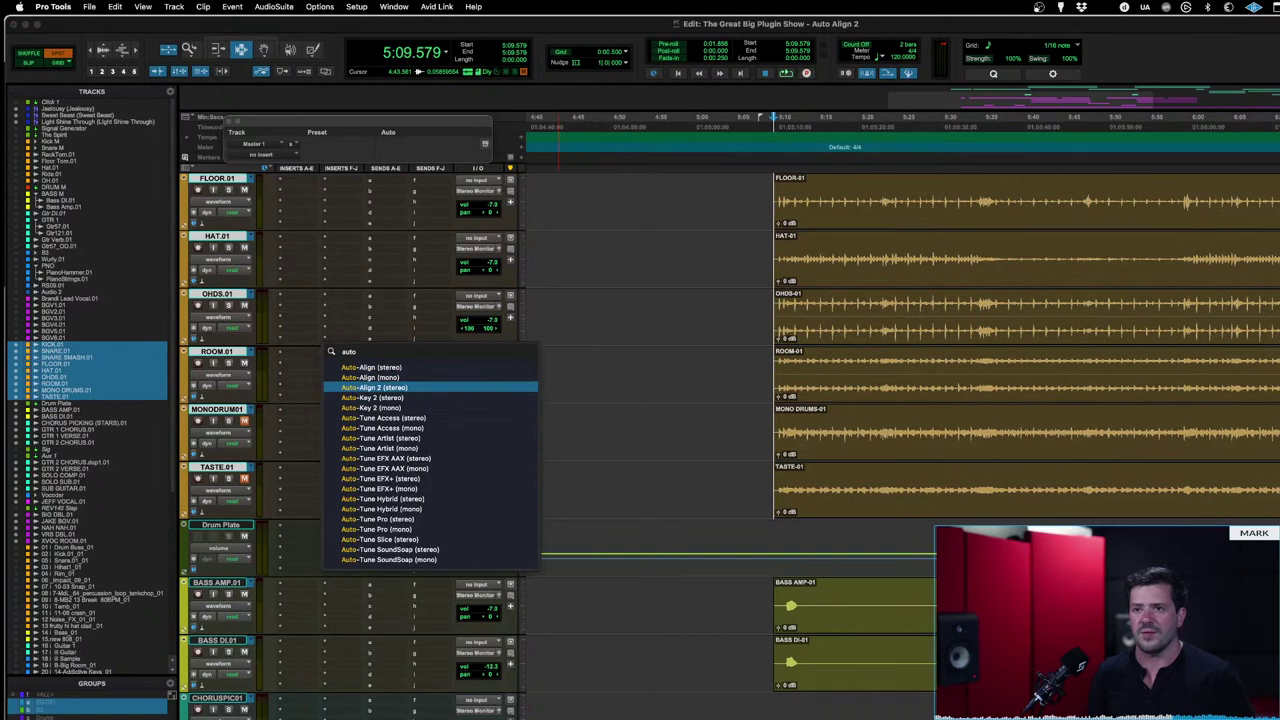
pyautogui.press('Return')
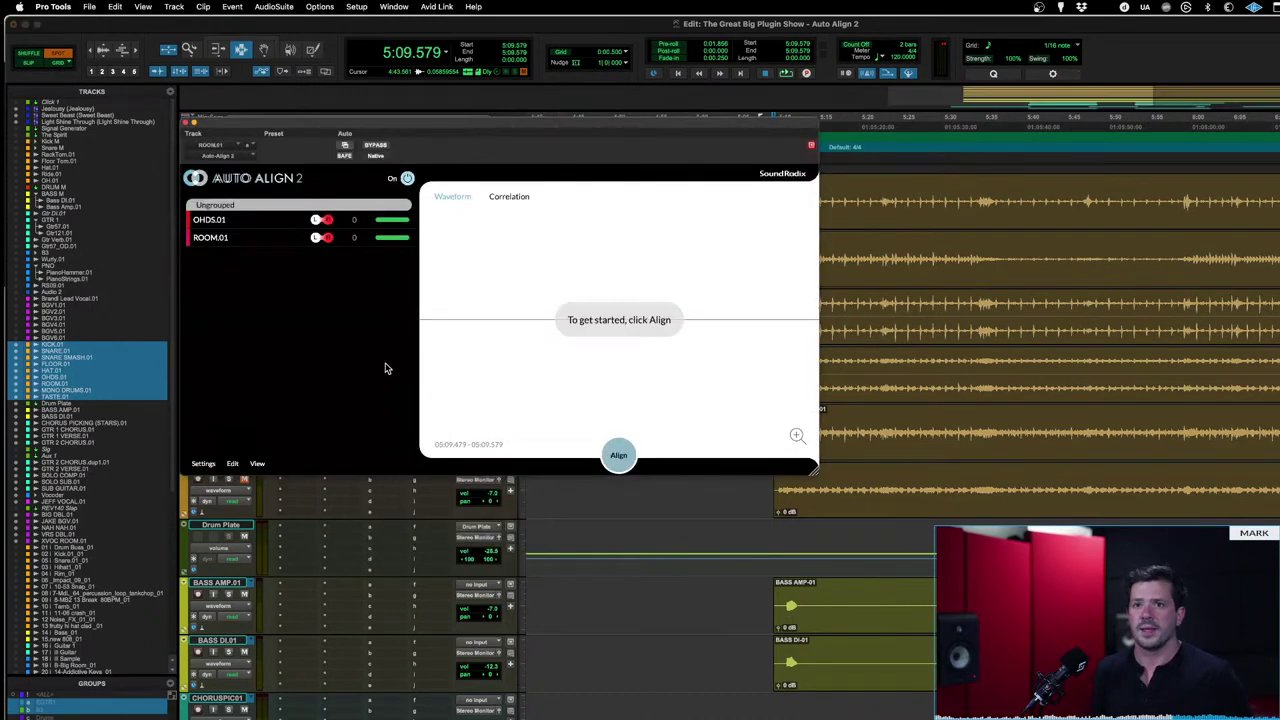
# Step: Move the Auto-Align 2 window off the inserts and add Auto-Align 2 (mono) to all selected mono drum tracks
pyautogui.moveTo(343, 131); pyautogui.dragTo(642, 455)
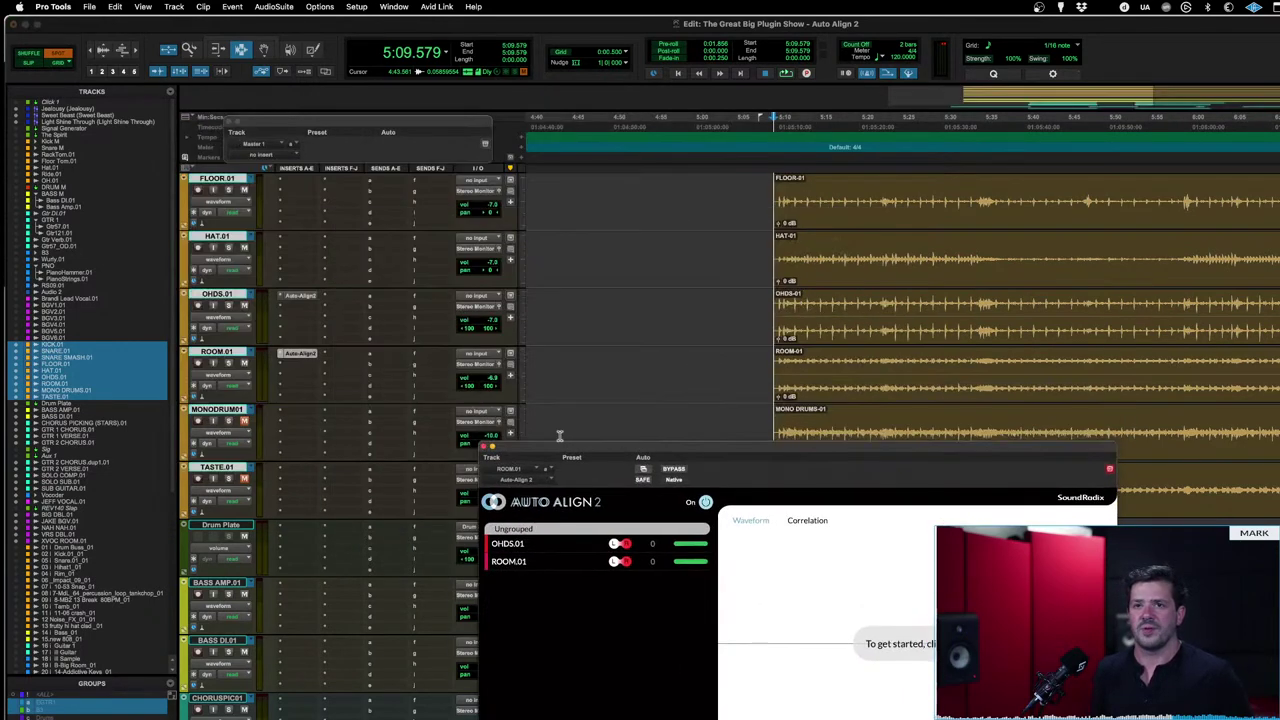
pyautogui.click(298, 242)
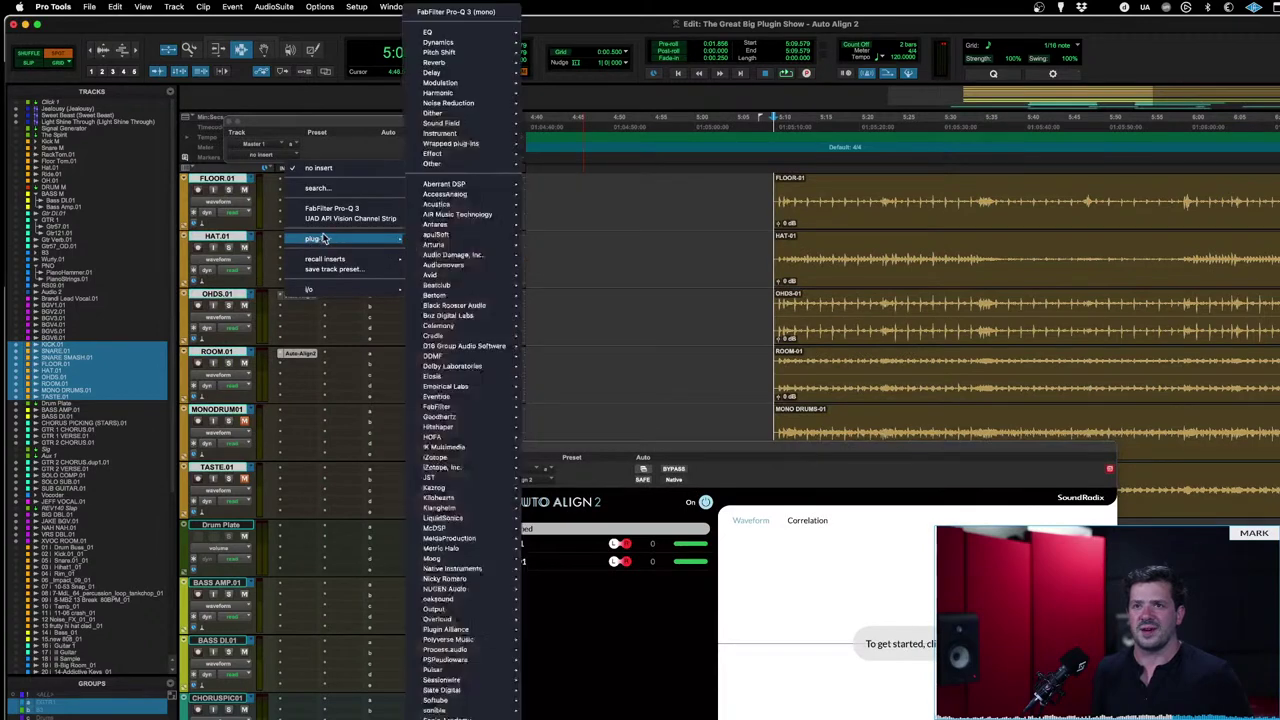
pyautogui.click(339, 190)
pyautogui.write('auto')
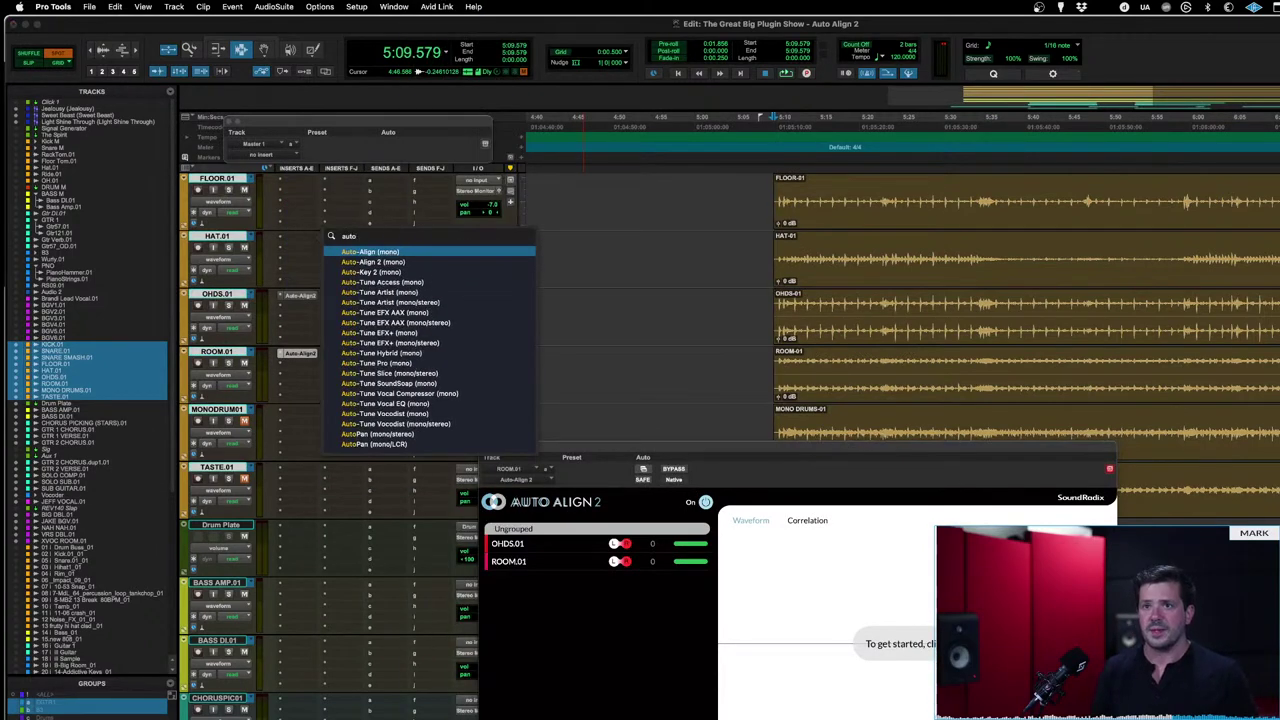
pyautogui.press('Down')
pyautogui.hotkey('alt', 'shift', 'Return')
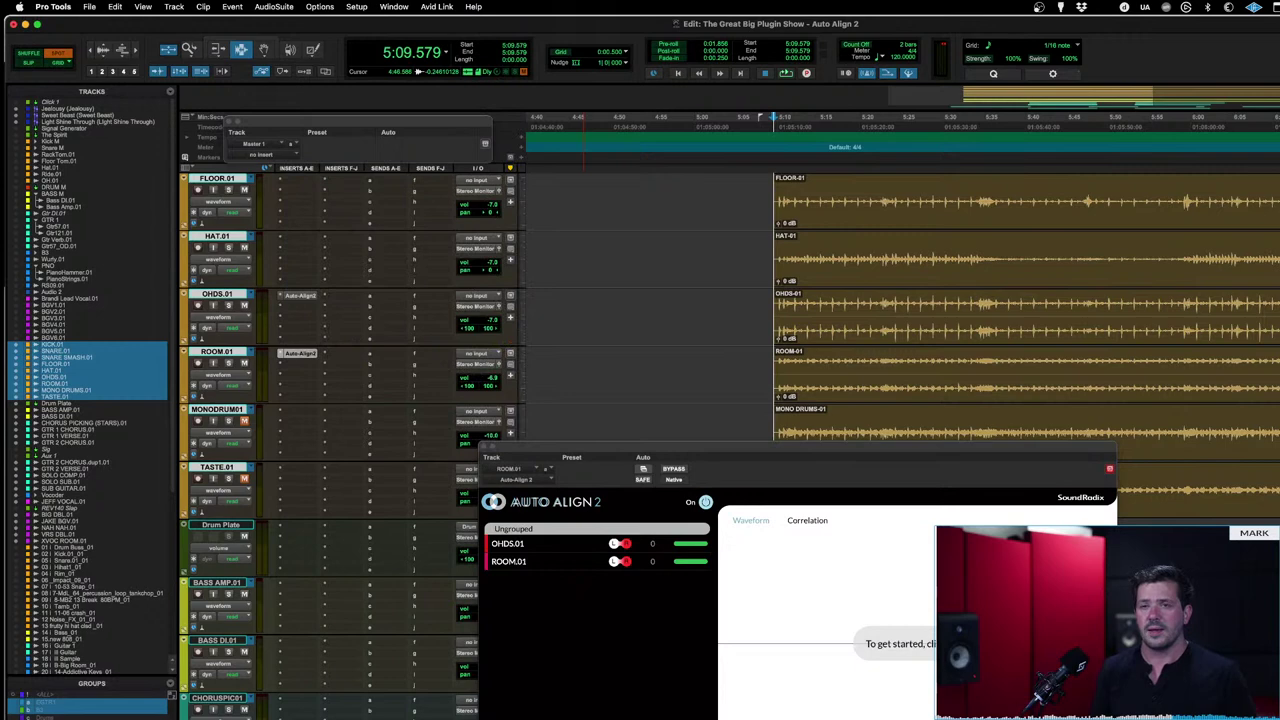
pyautogui.scroll(3, 400, 288)
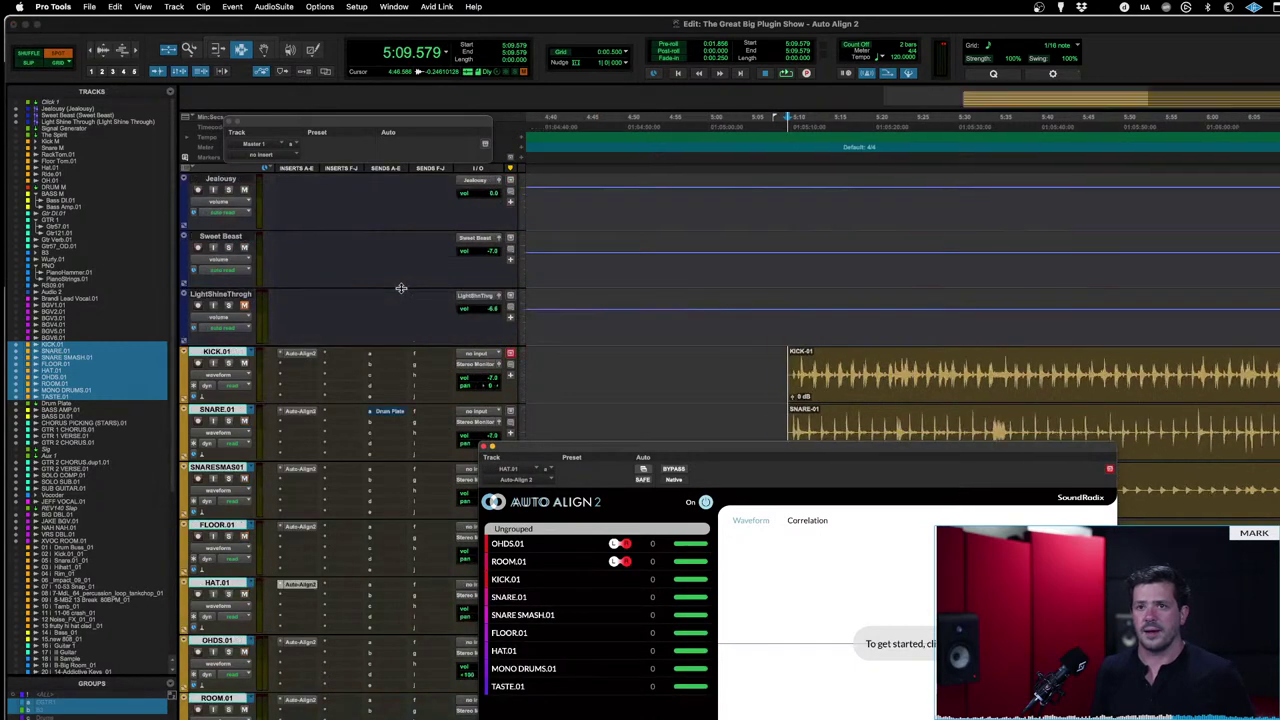
# Step: Play the drums from 5:09.579 so Auto-Align 2 can analyze and align them, and stop playback
pyautogui.scroll(-2, 400, 288)
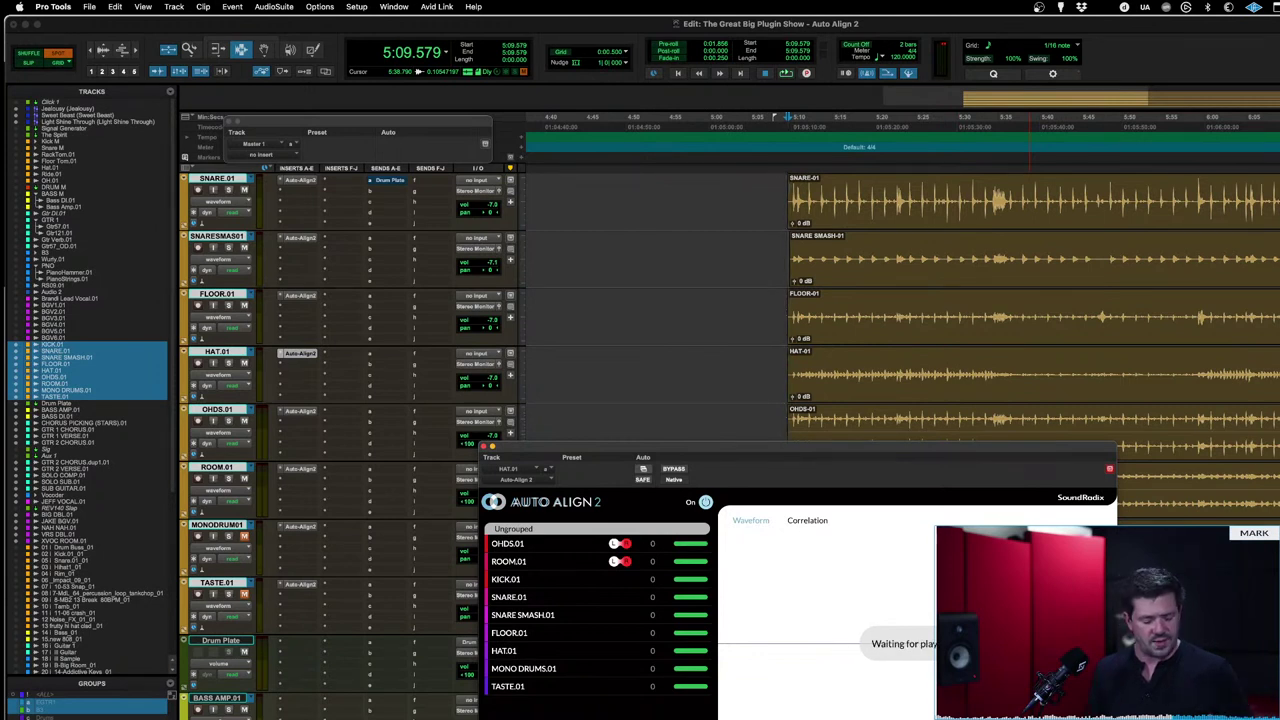
pyautogui.press('space')
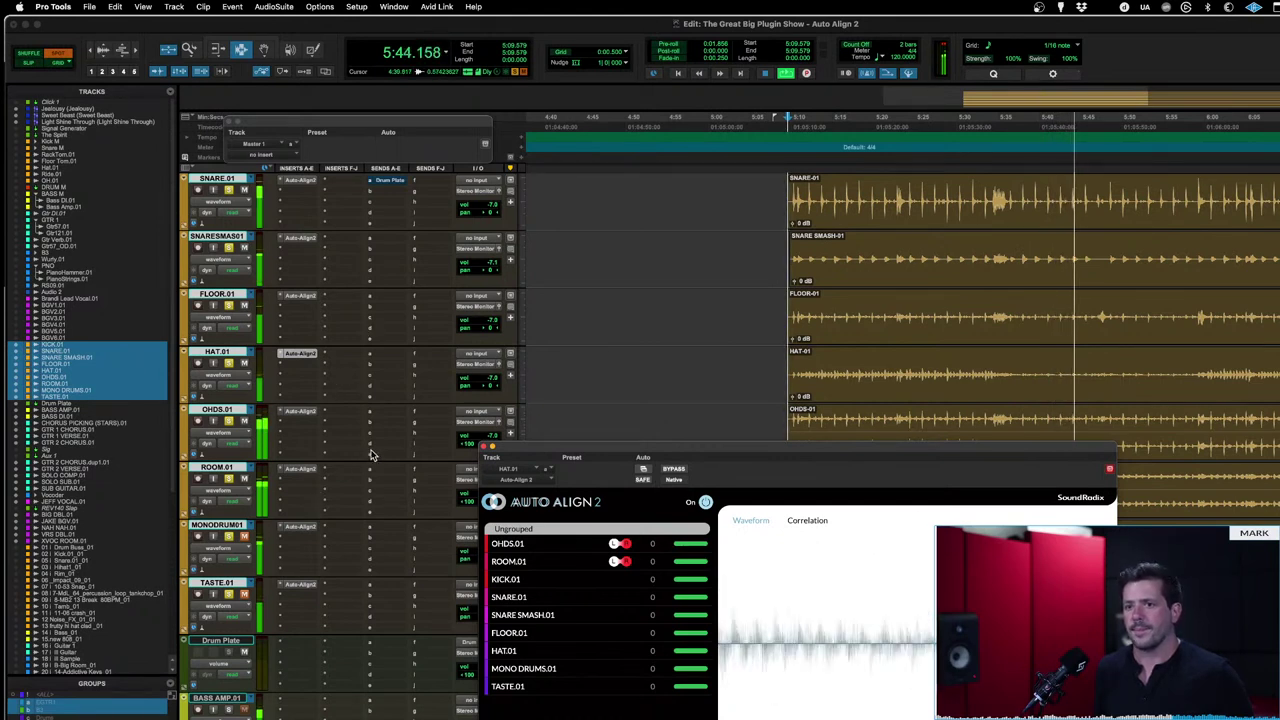
pyautogui.press('space')
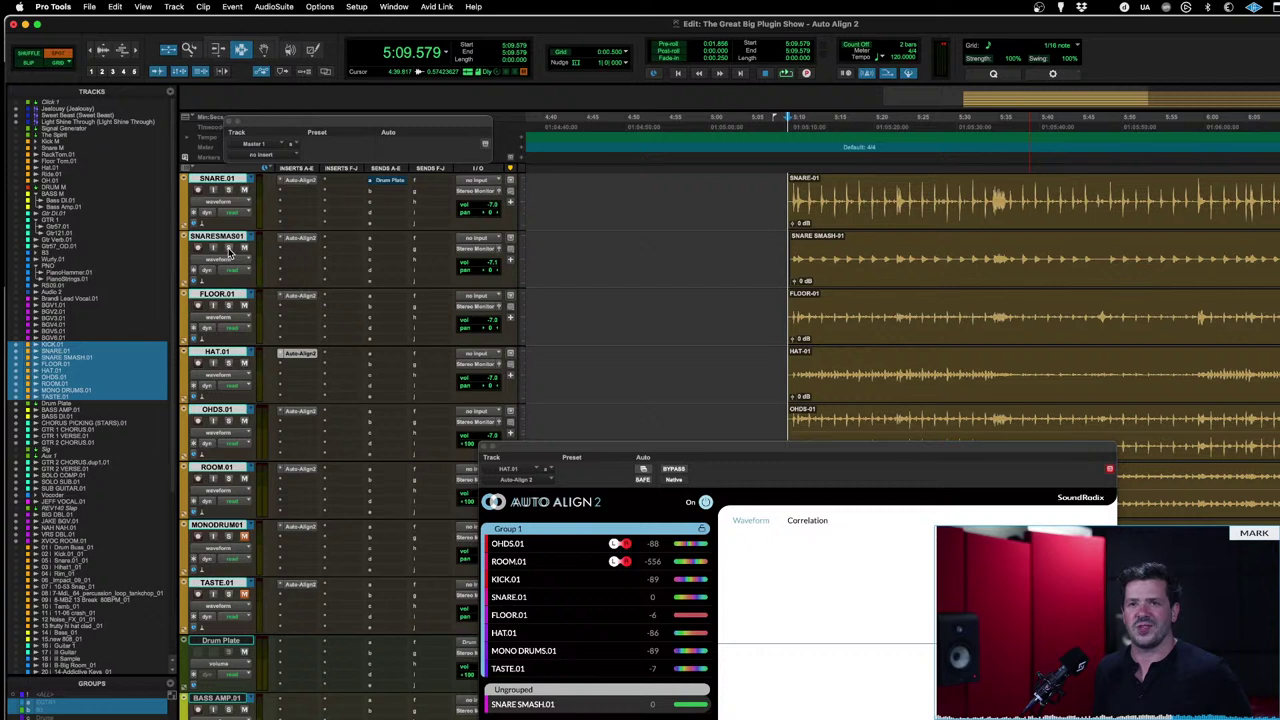
# Step: Audition the drums from 5:09.579 with SNARE SMASH.01 soloed, and clear its solo
pyautogui.press('space')
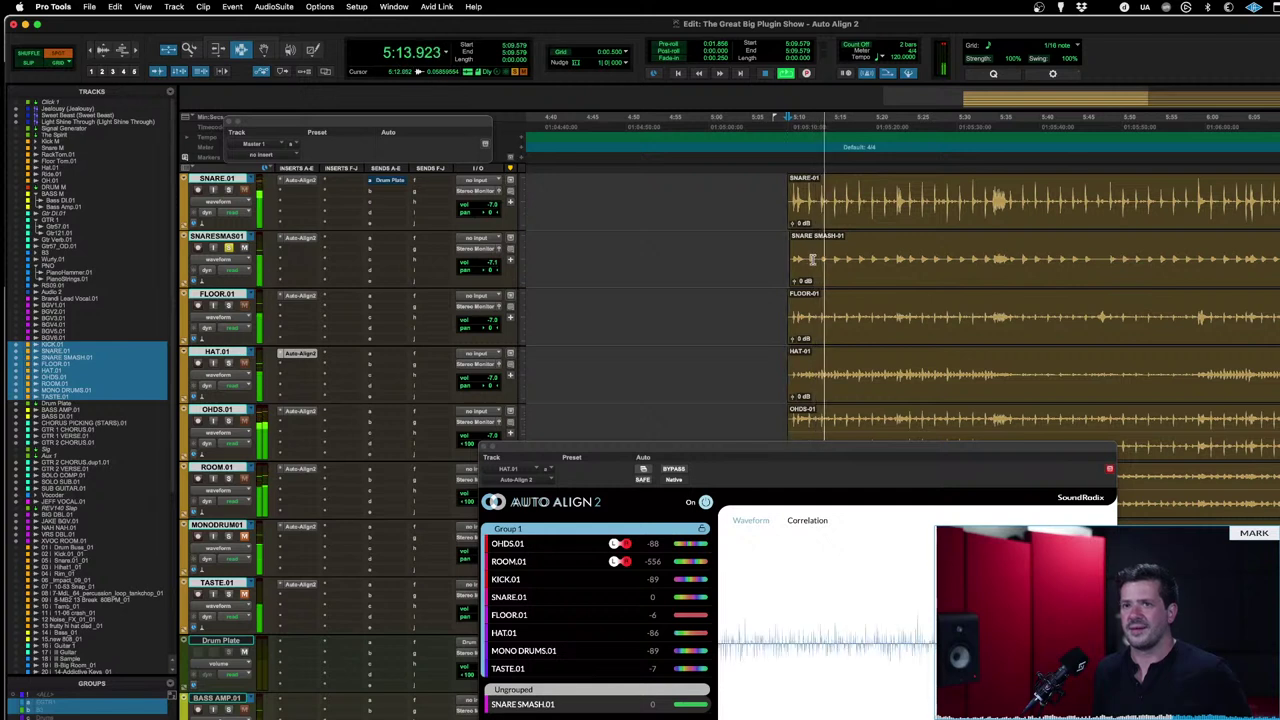
pyautogui.press('space')
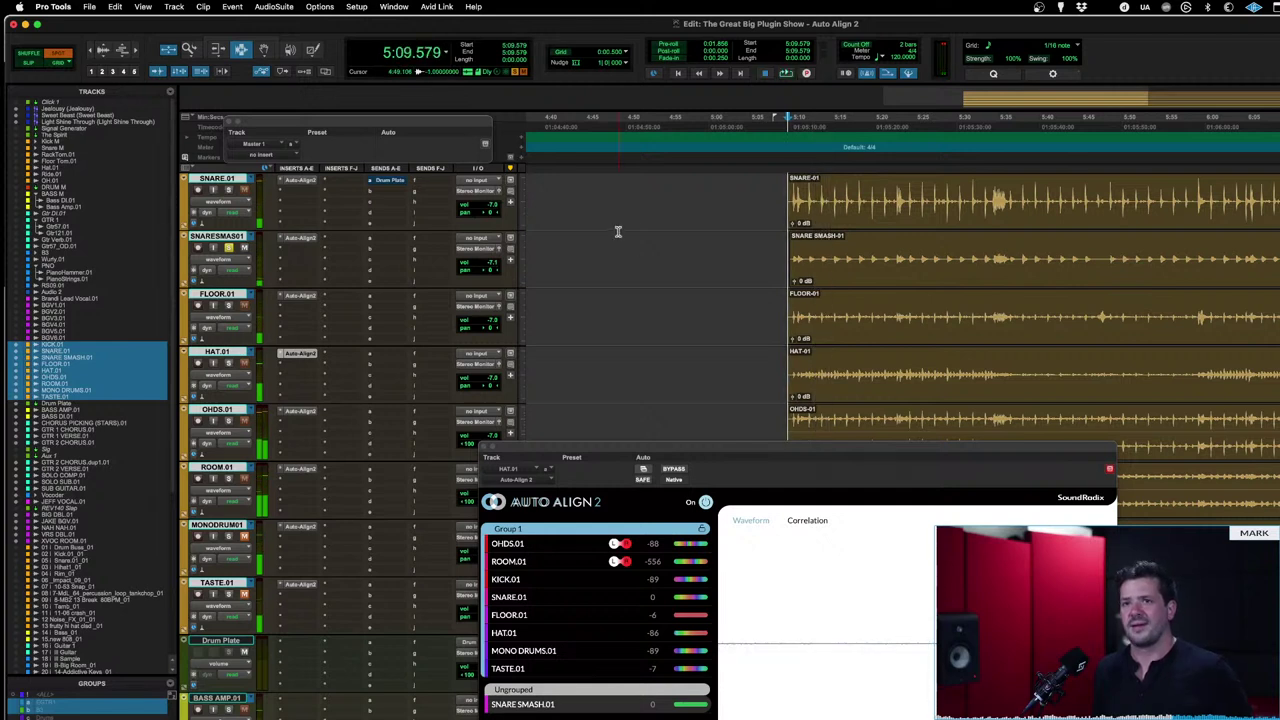
pyautogui.click(228, 248)
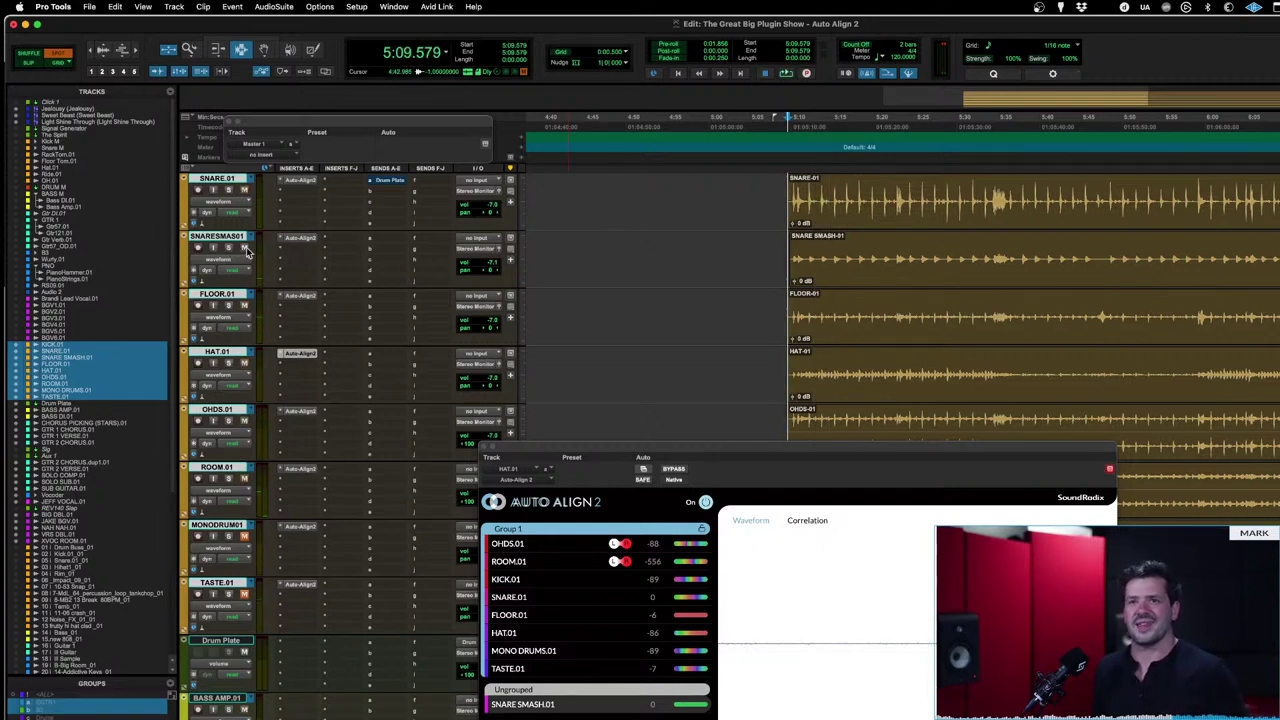
# Step: Solo the selected drum tracks and play from 5:09.579, switching Auto-Align 2 off and on to compare the sound
pyautogui.hotkey('shift', 's')
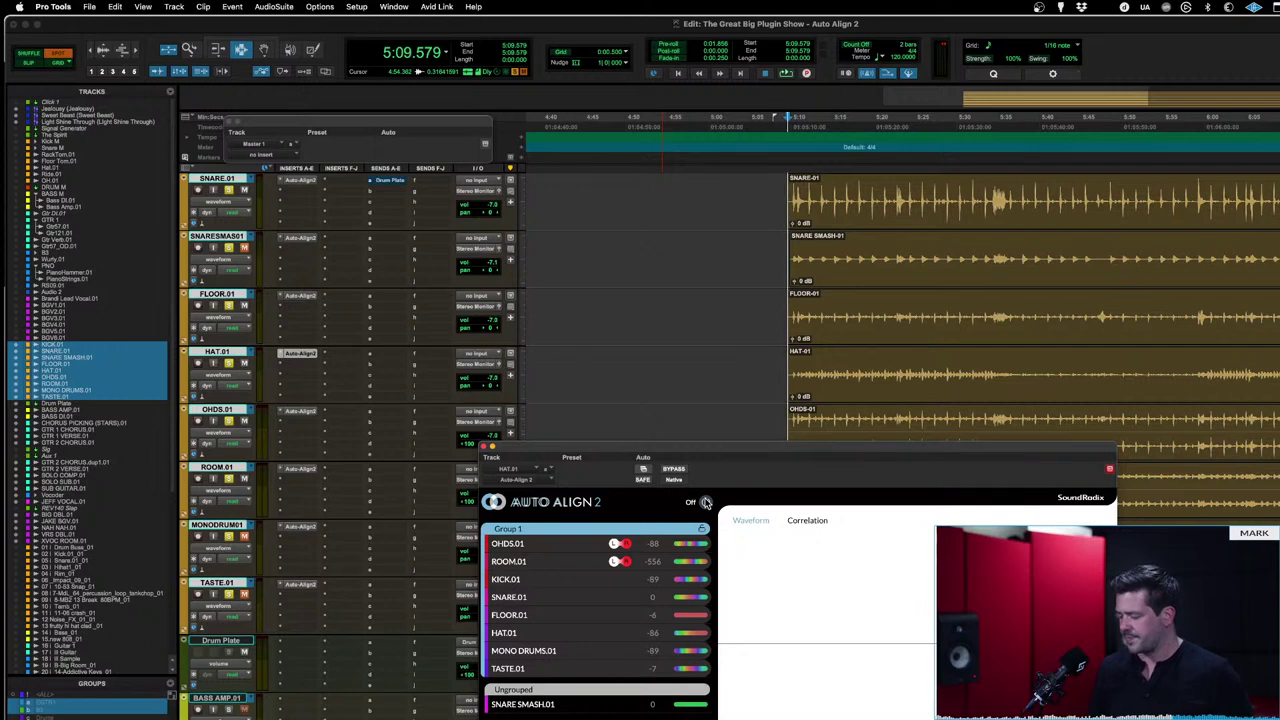
pyautogui.press('space')
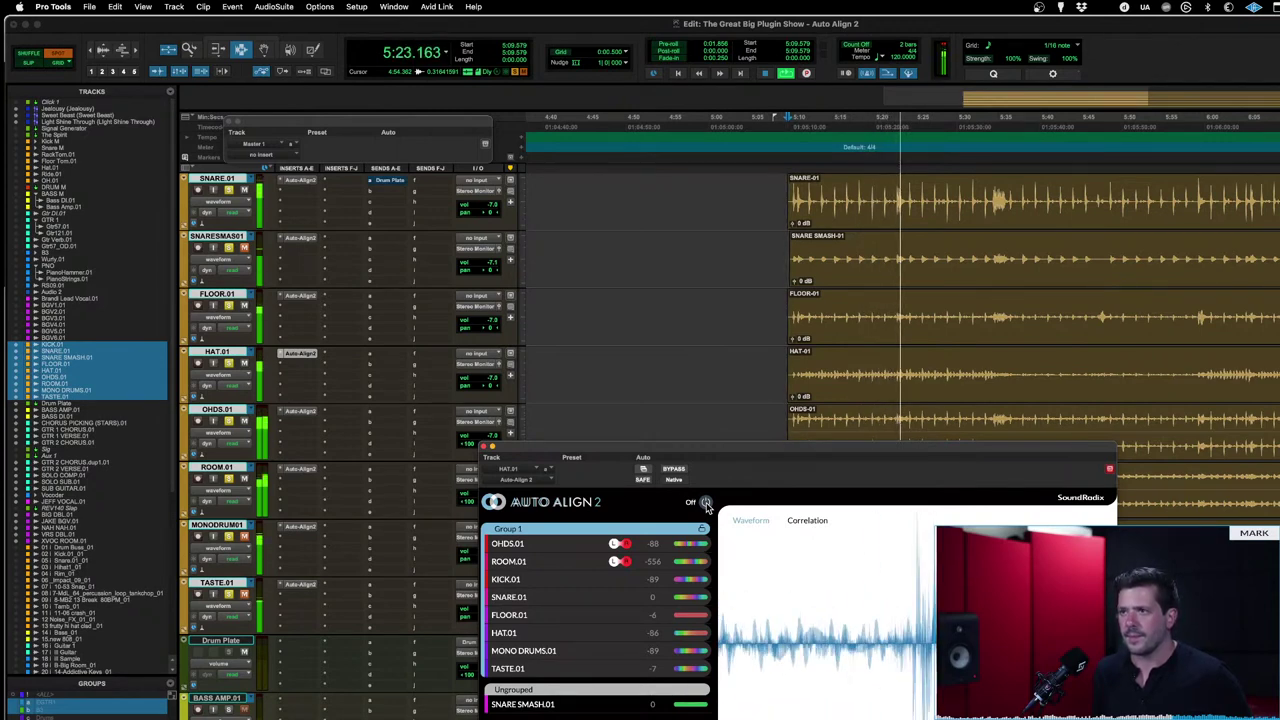
pyautogui.click(706, 503)
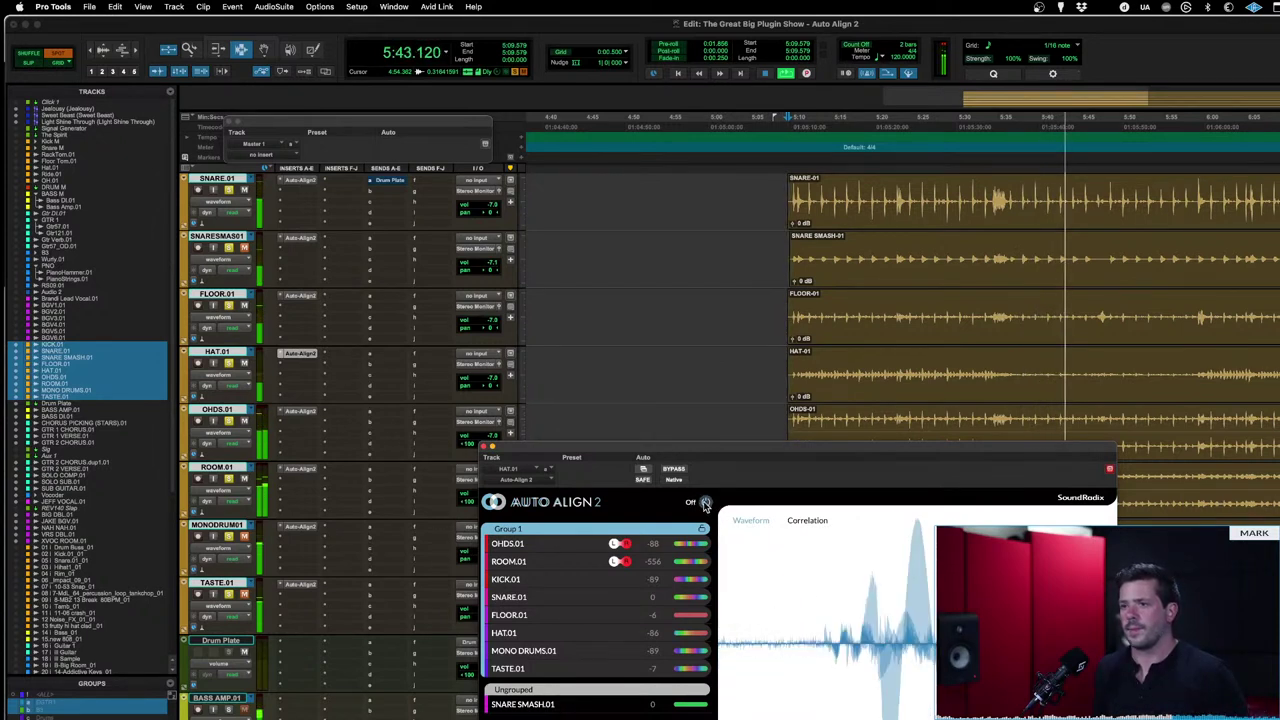
pyautogui.click(706, 502)
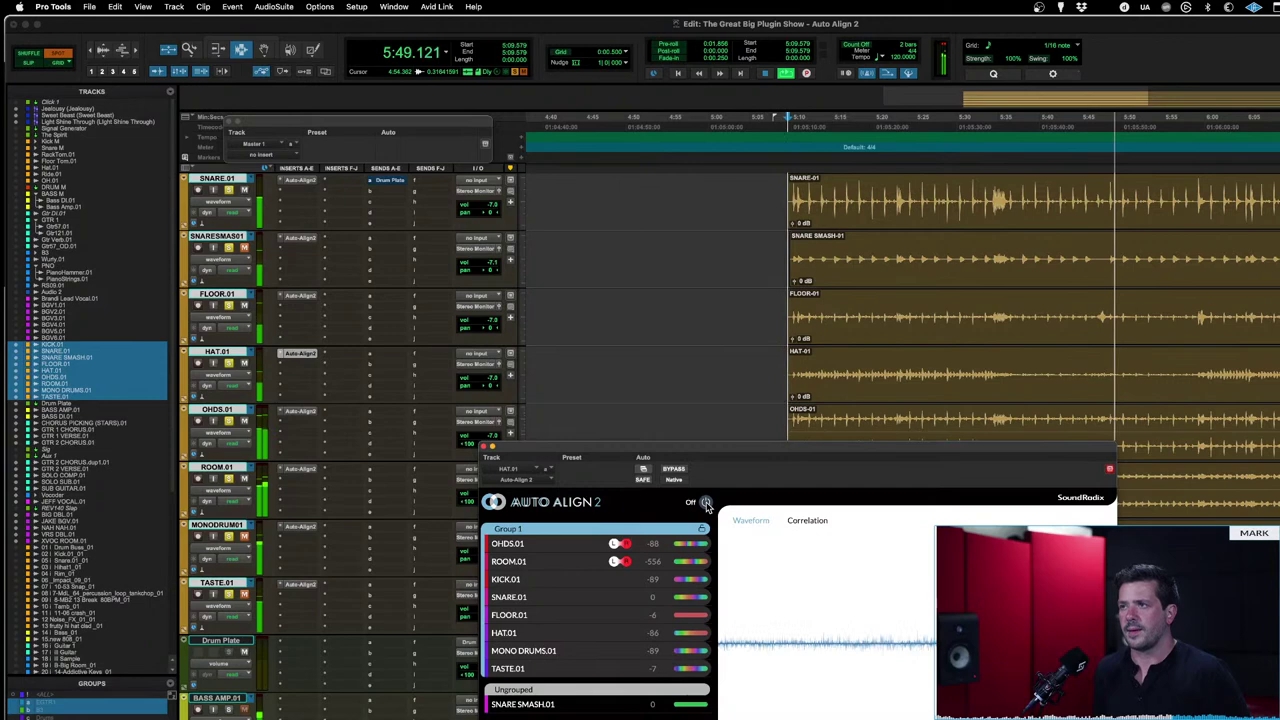
pyautogui.click(706, 503)
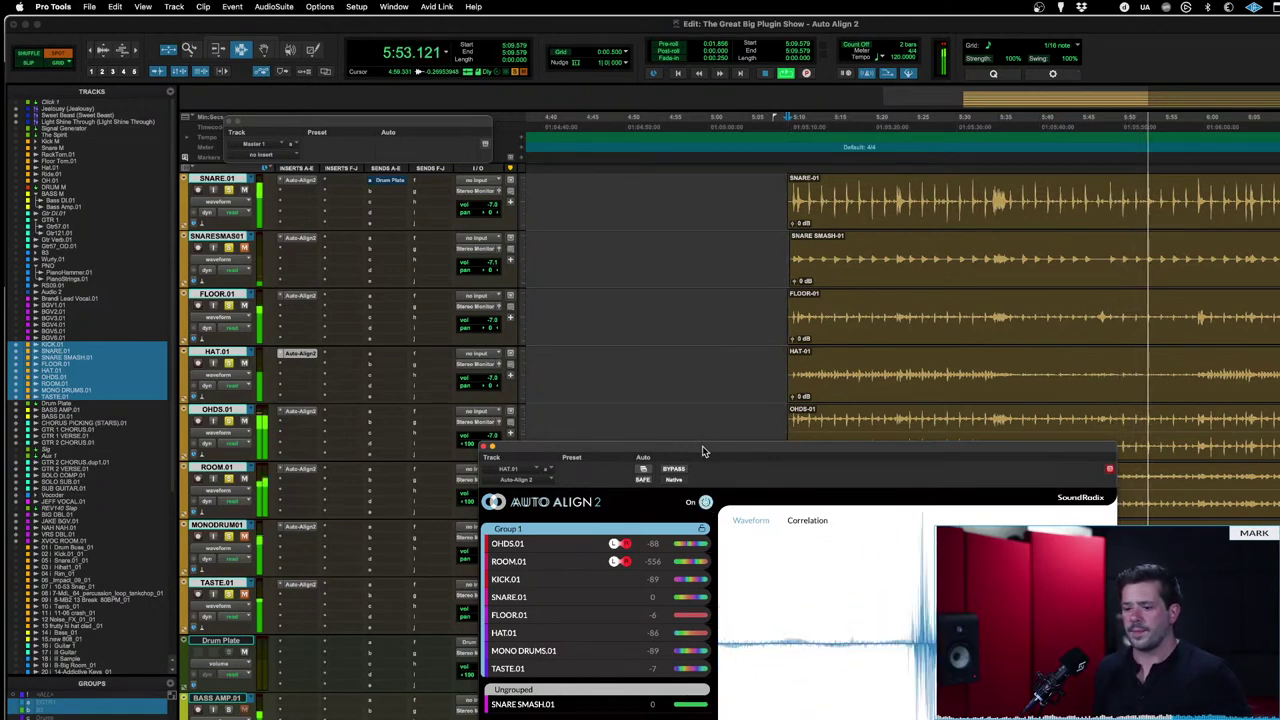
# Step: Bring the whole Auto-Align 2 window into view, check the correlation display, stop playback and return to the waveform display
pyautogui.moveTo(704, 451); pyautogui.dragTo(483, 228)
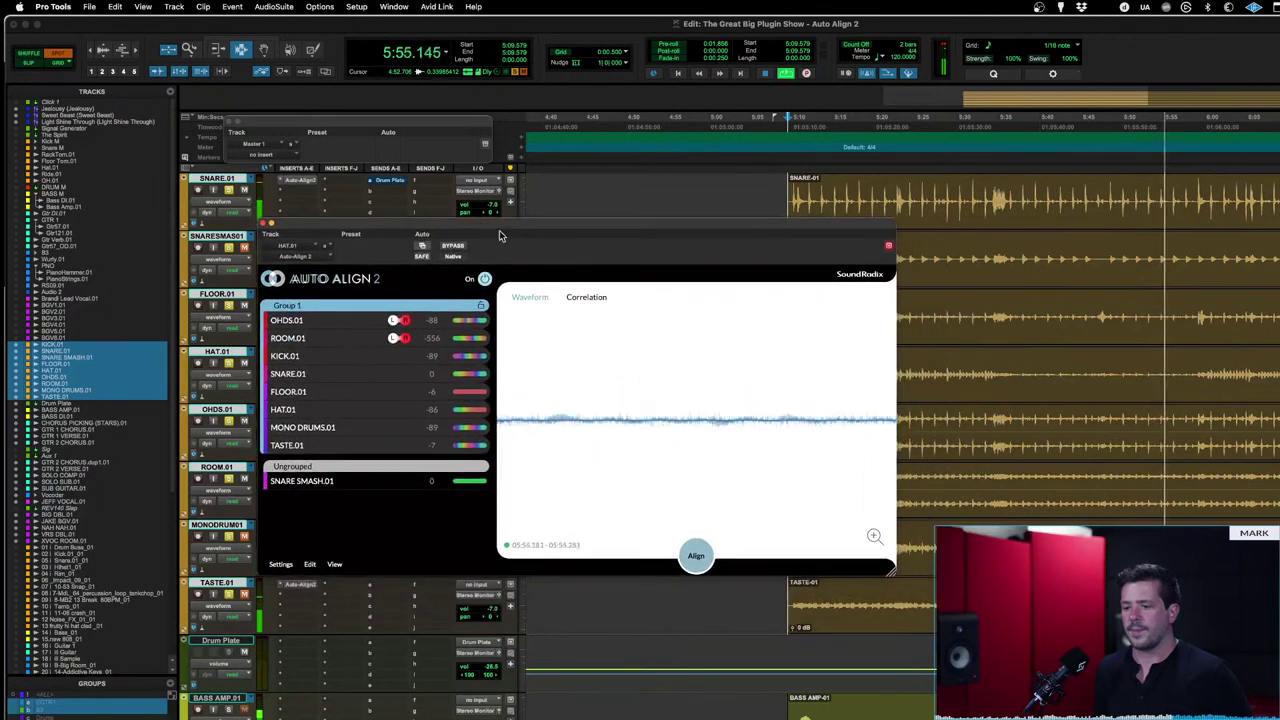
pyautogui.click(594, 300)
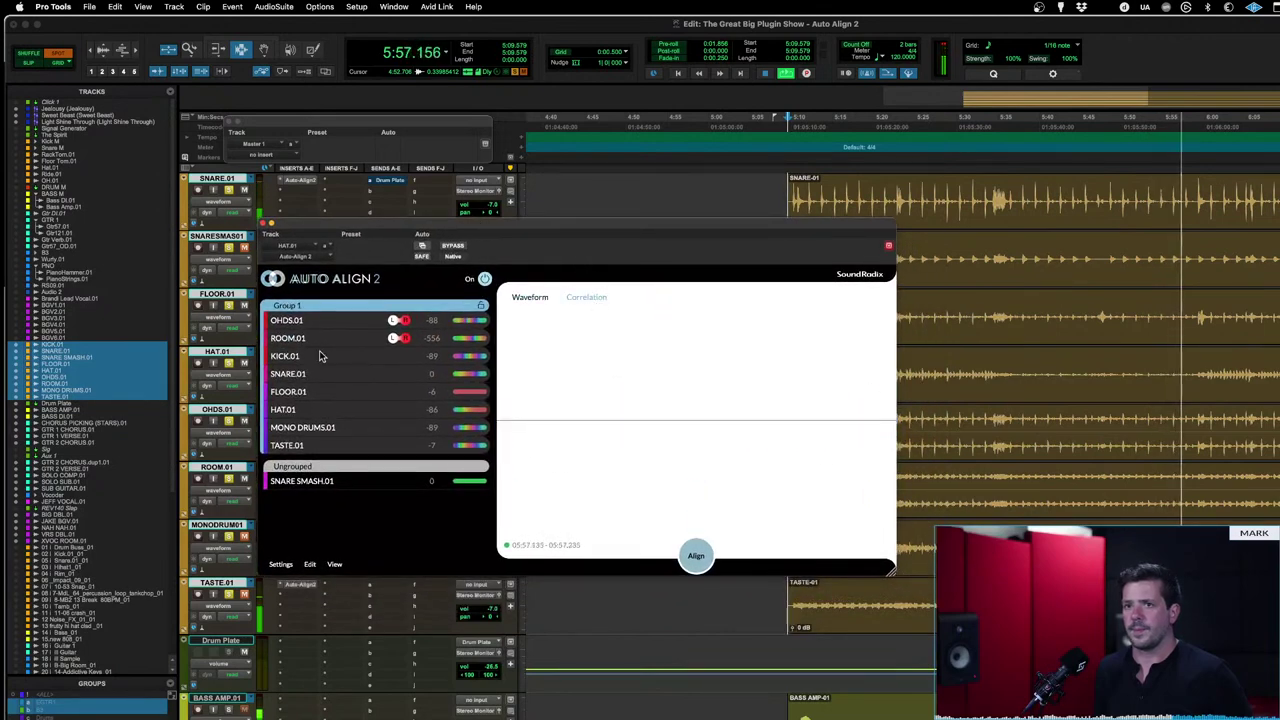
pyautogui.press('space')
pyautogui.click(538, 300)
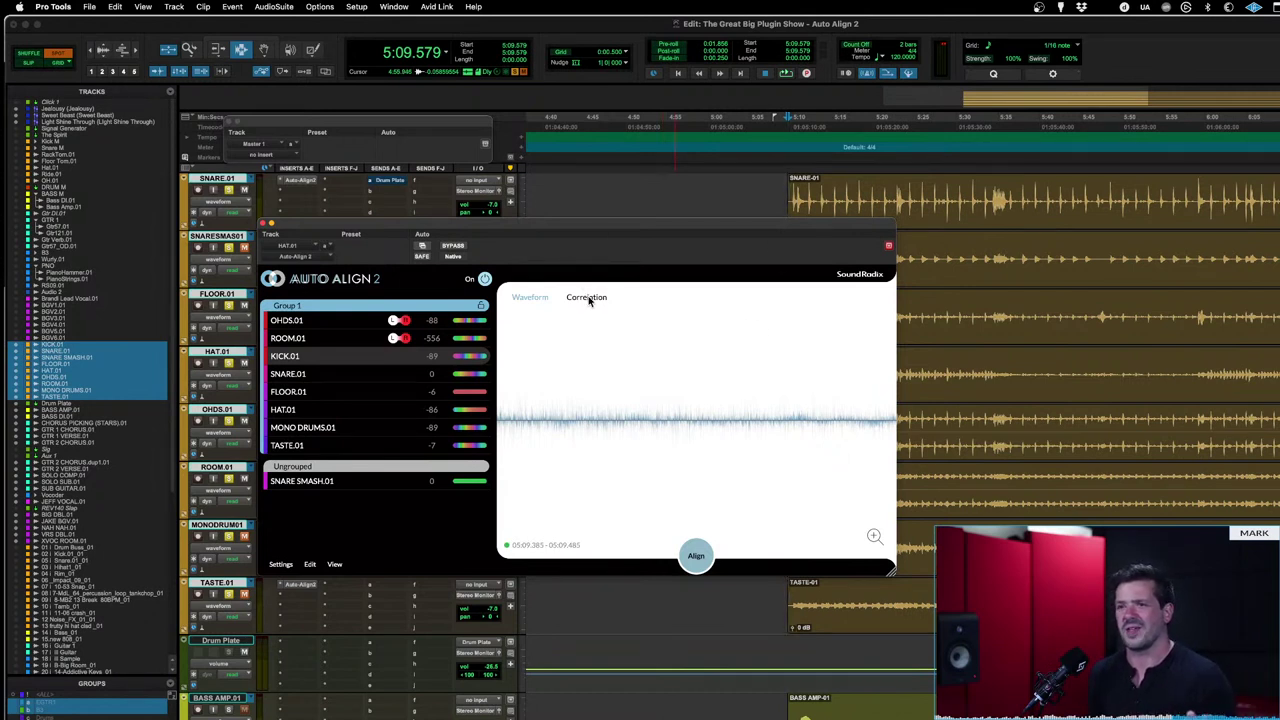
# Step: Select ROOM.01 in Group 1 and compare the drums from 5:09.579 with Auto-Align 2 switched off and on
pyautogui.click(331, 340)
pyautogui.rightClick(330, 338)
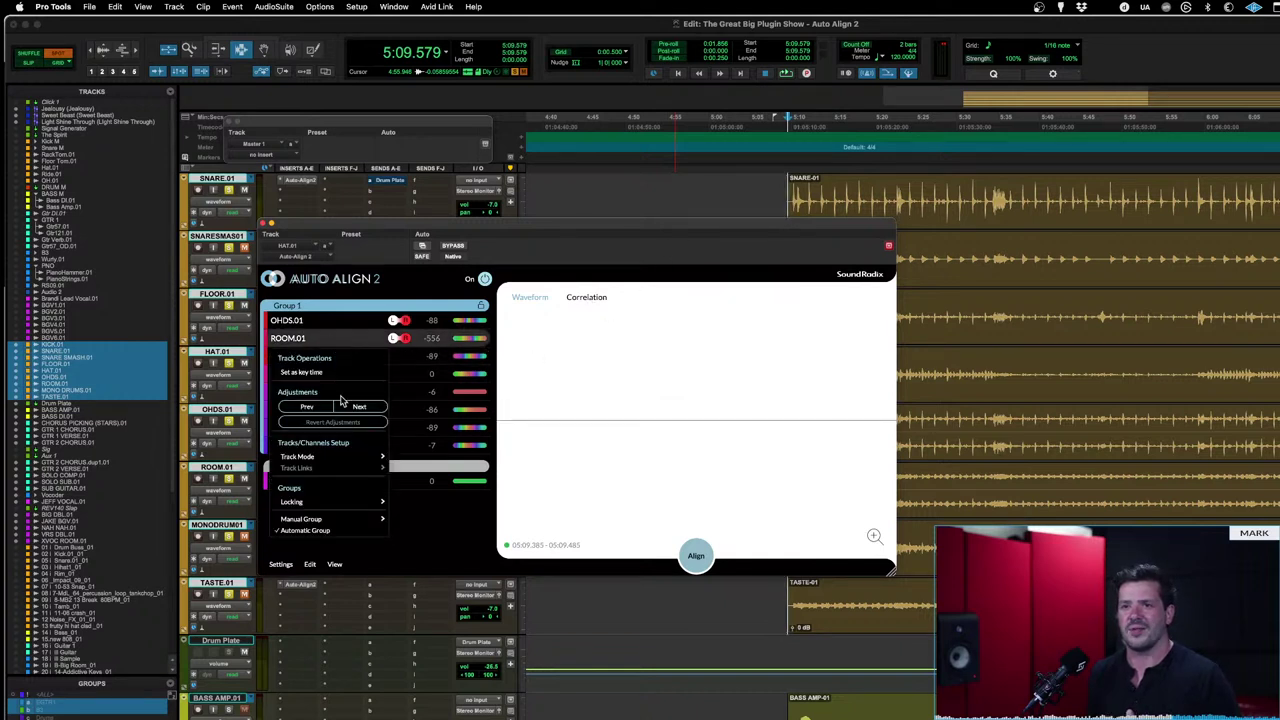
pyautogui.click(485, 280)
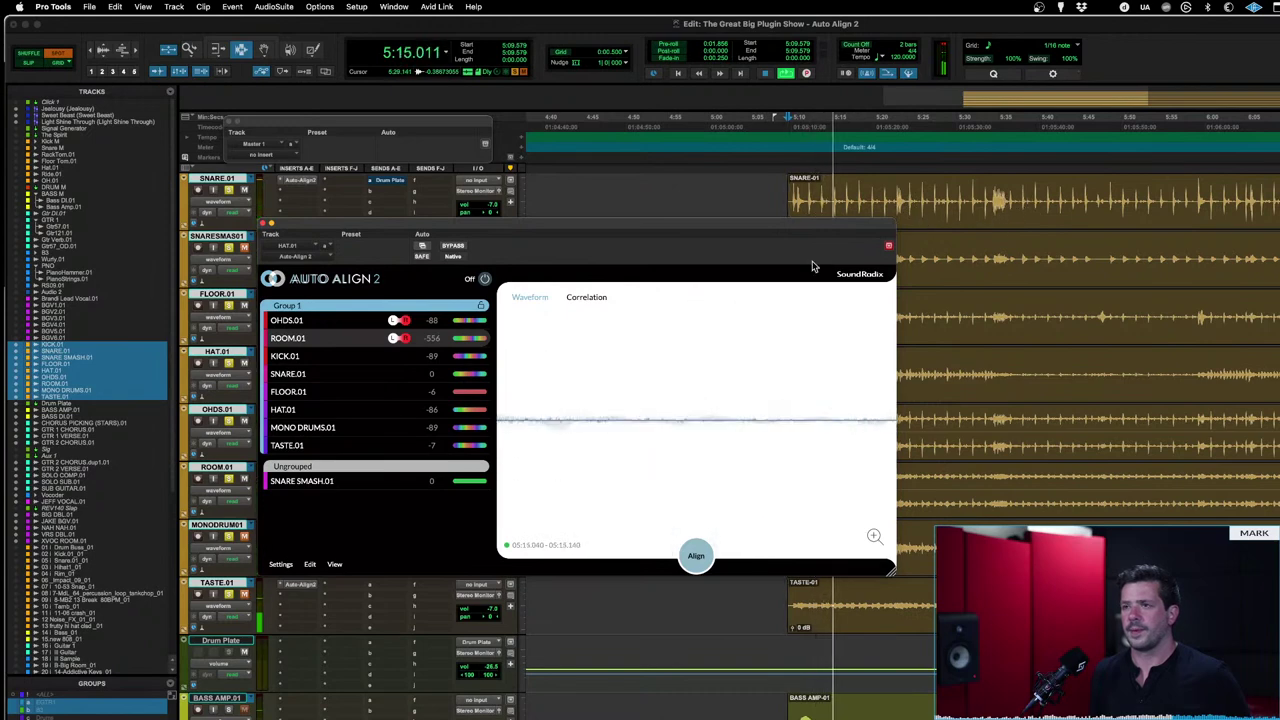
pyautogui.click(485, 280)
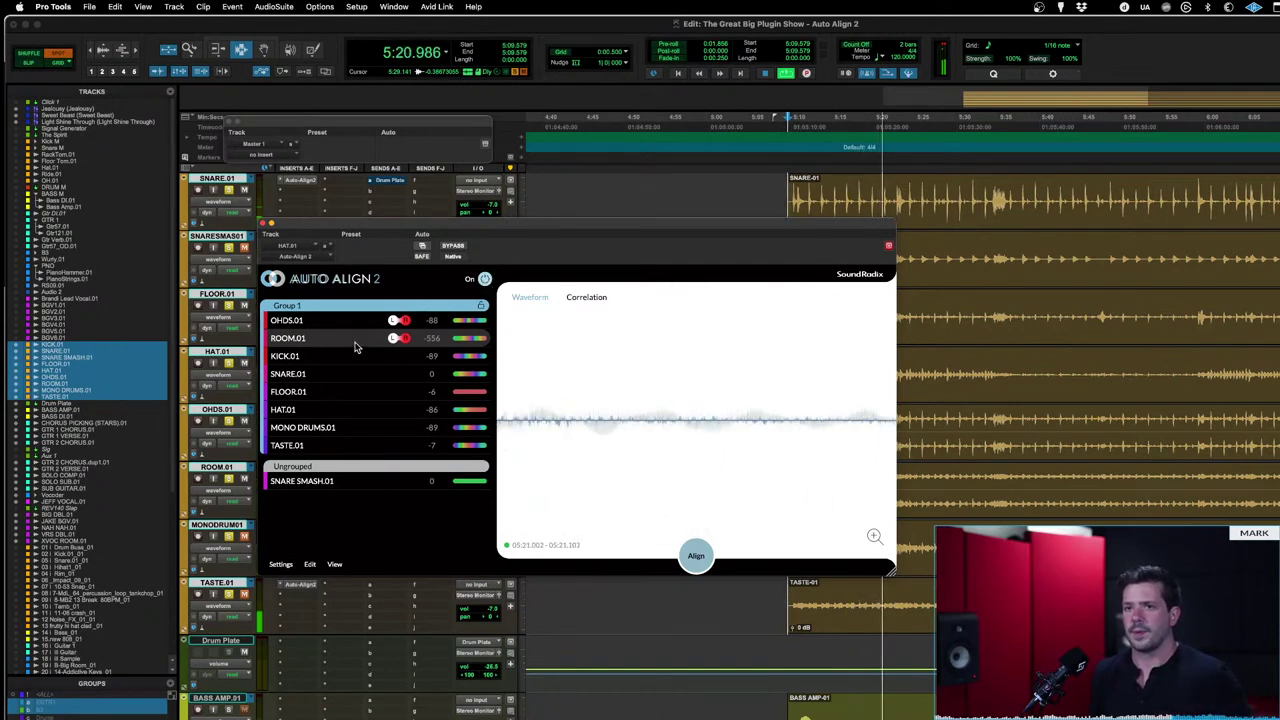
pyautogui.click(485, 280)
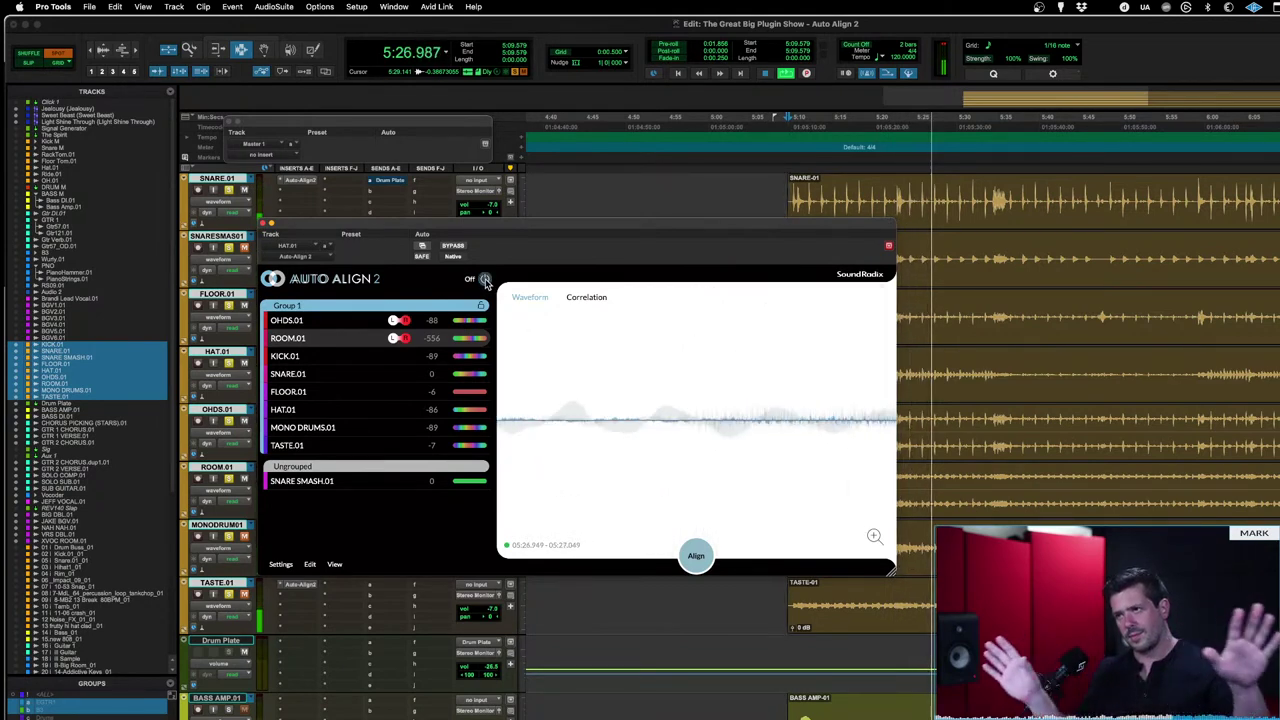
pyautogui.click(485, 280)
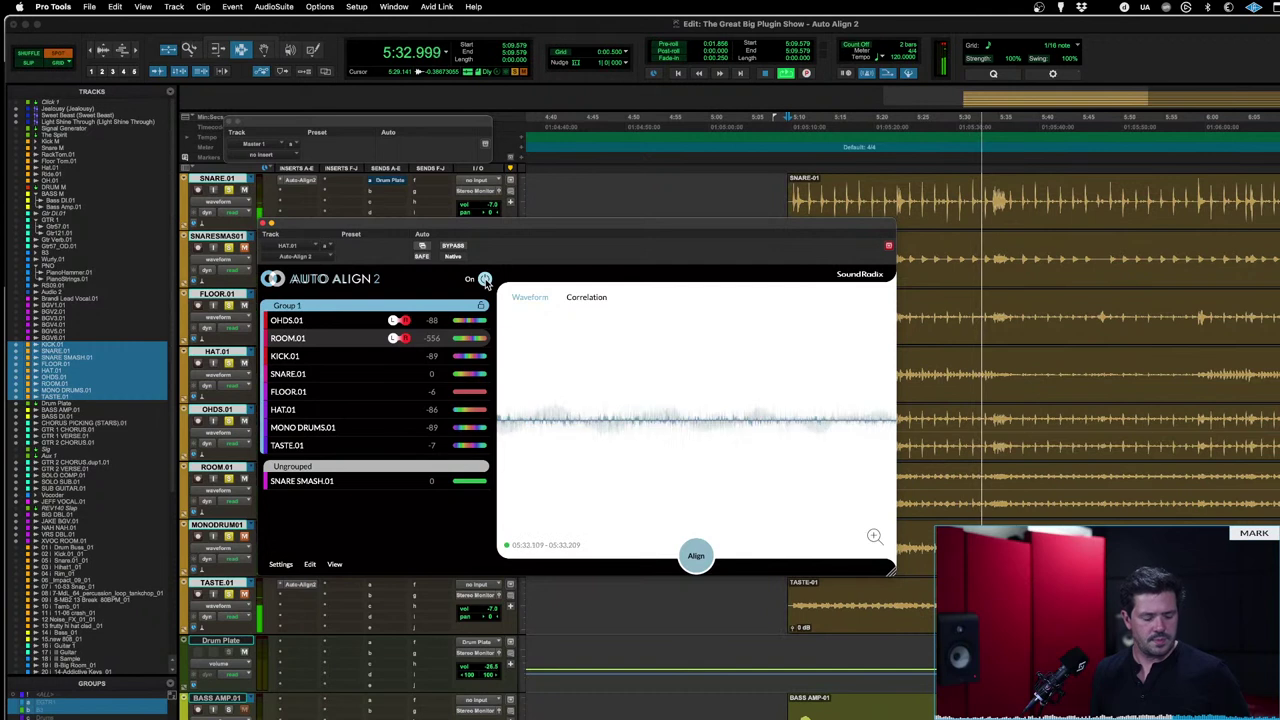
pyautogui.press('space')
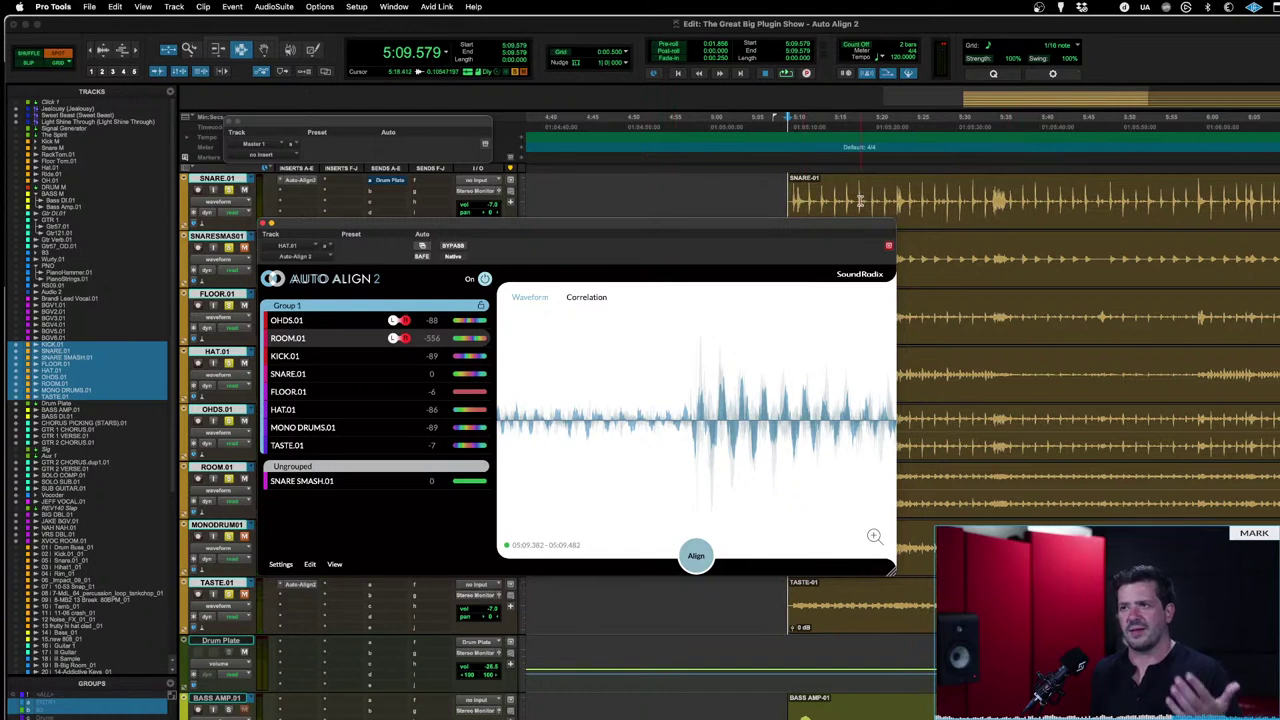
# Step: Select the range 5:24.359 to 5:34.524 on SNARE.01
pyautogui.click(905, 207)
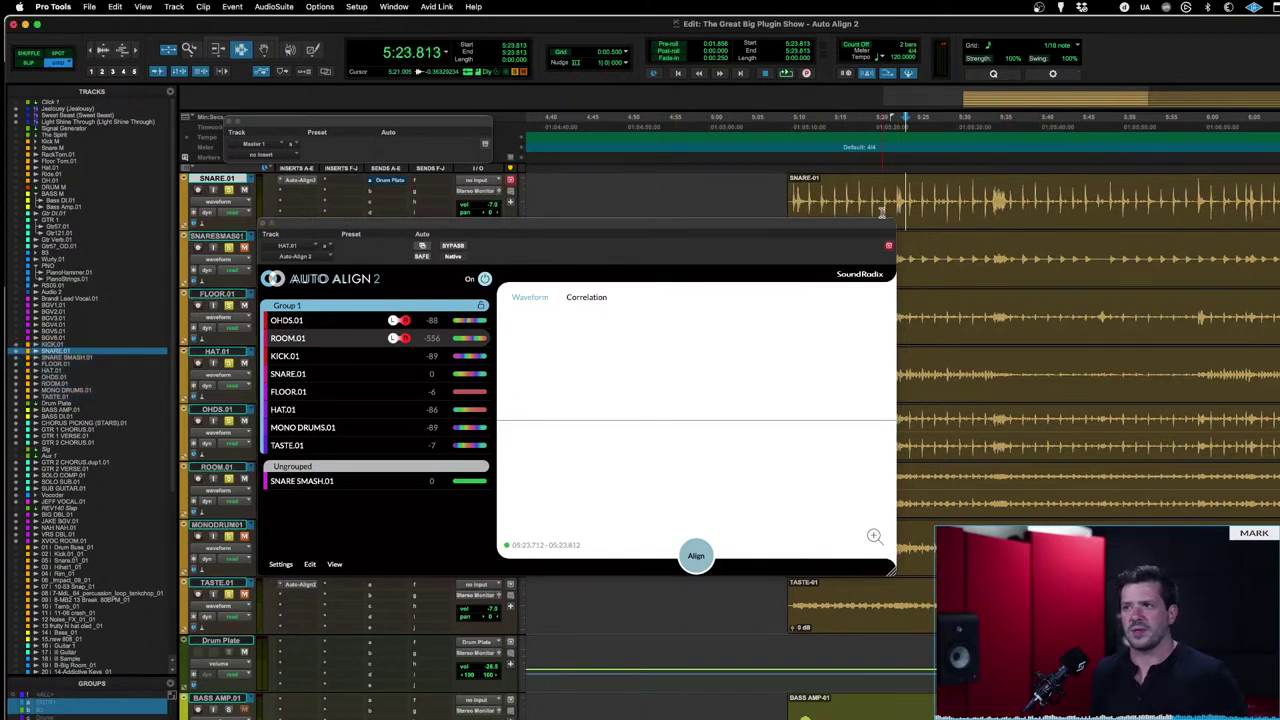
pyautogui.click(908, 207)
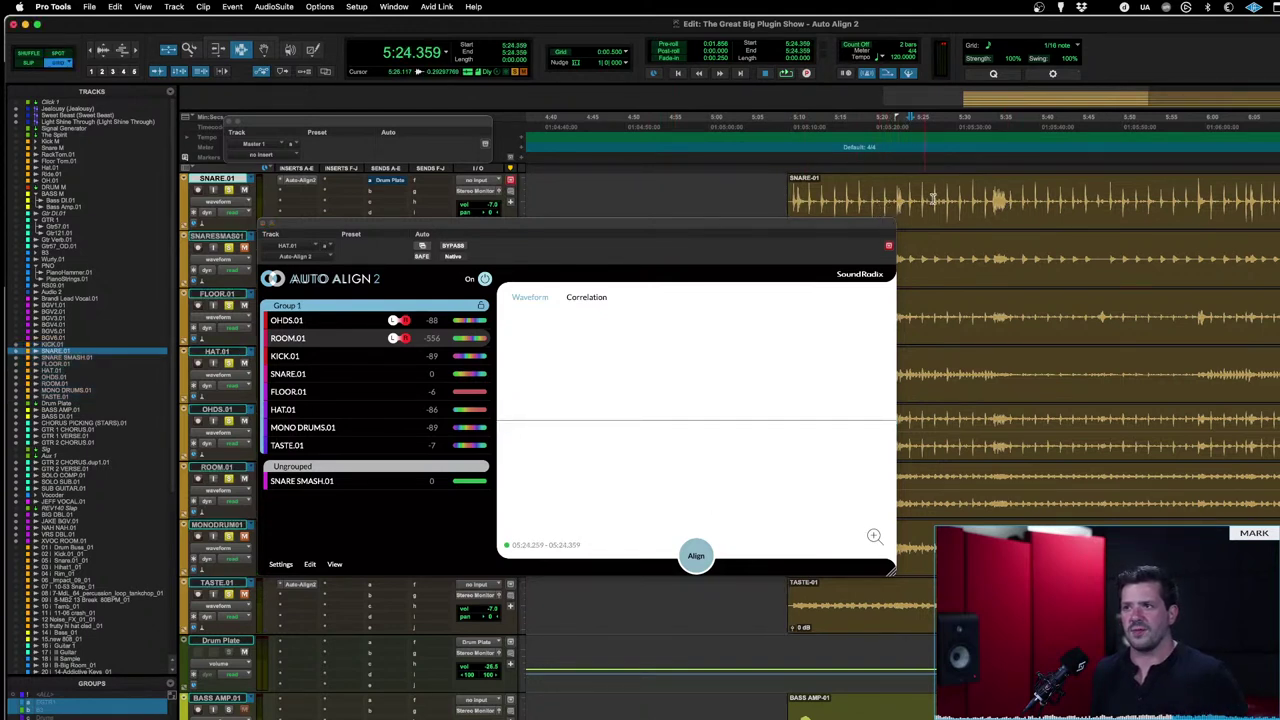
pyautogui.keyDown('shift'); pyautogui.click(983, 210); pyautogui.keyUp('shift')
pyautogui.keyDown('shift'); pyautogui.click(993, 210); pyautogui.keyUp('shift')
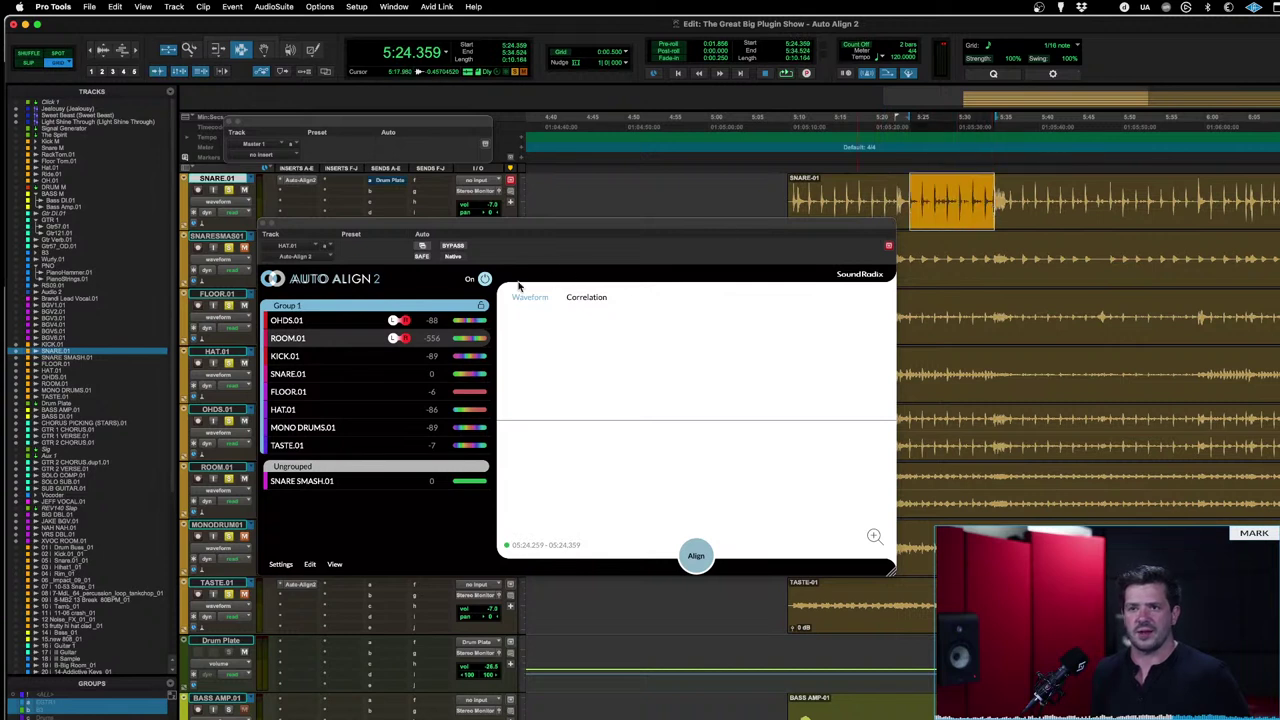
# Step: Try the next and previous alignment adjustments for ROOM.01 while playing from 5:24.359, and revert the adjustments
pyautogui.press('space')
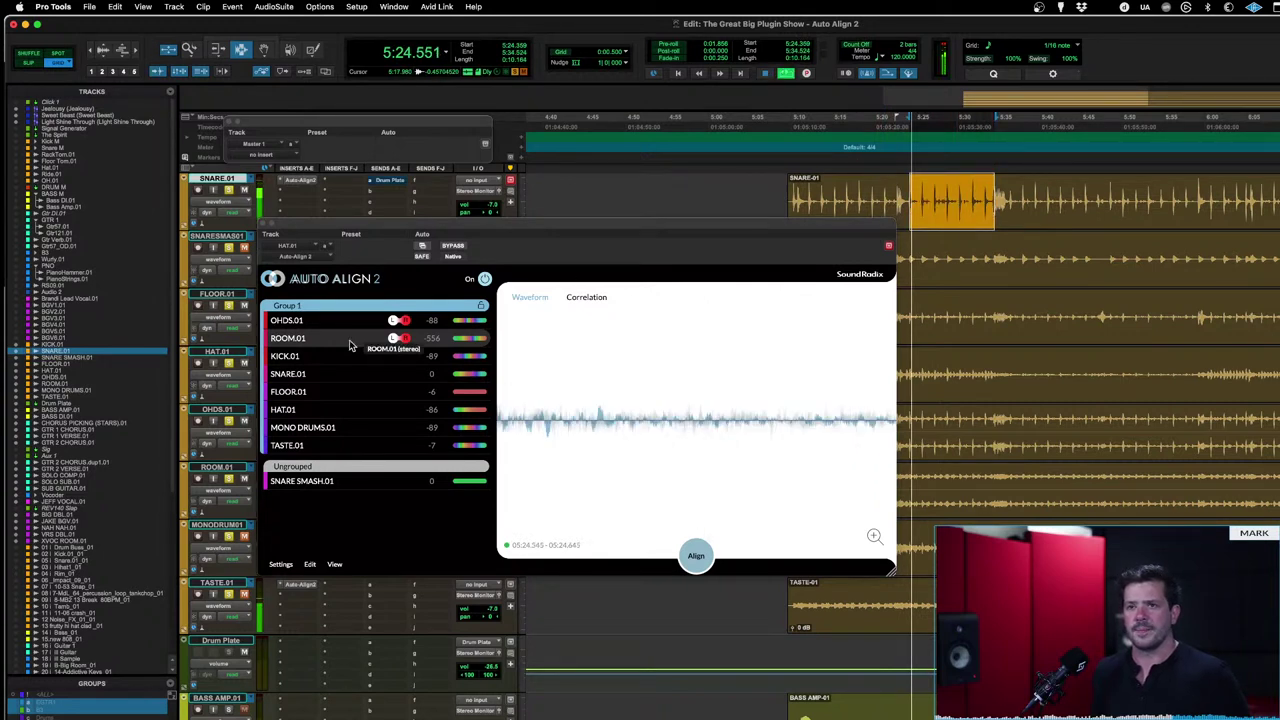
pyautogui.rightClick(350, 345)
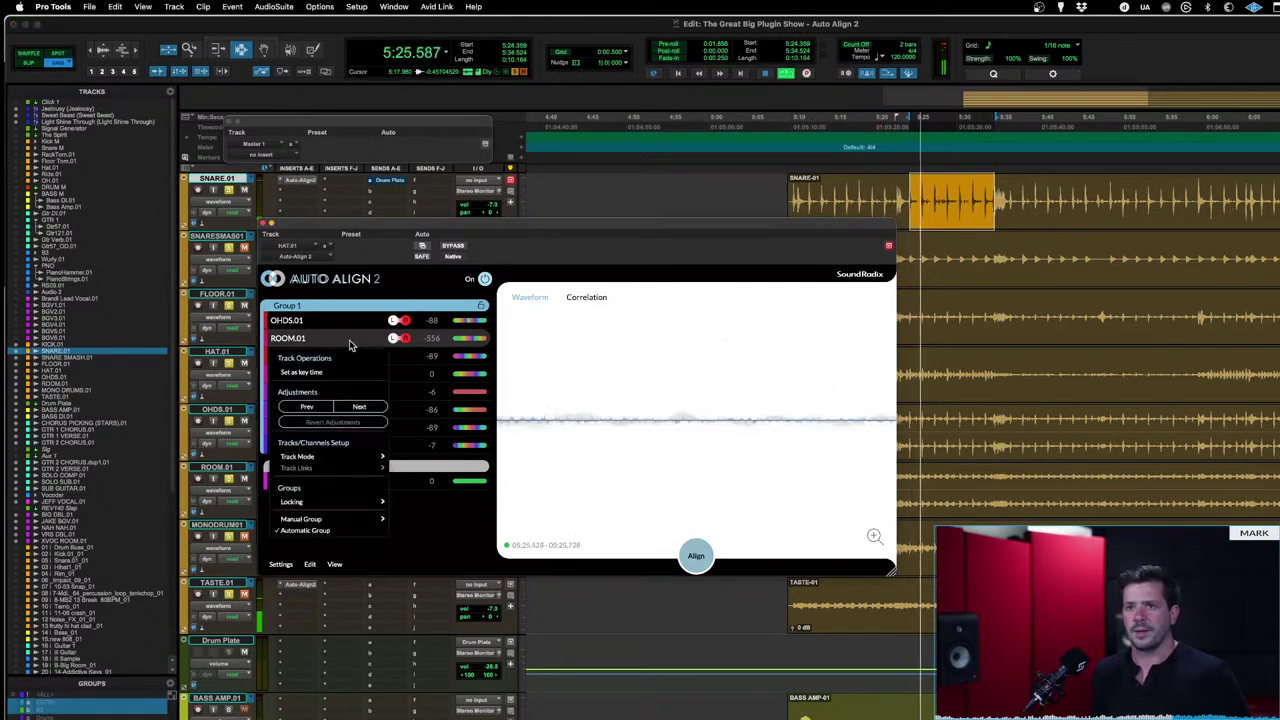
pyautogui.click(359, 410)
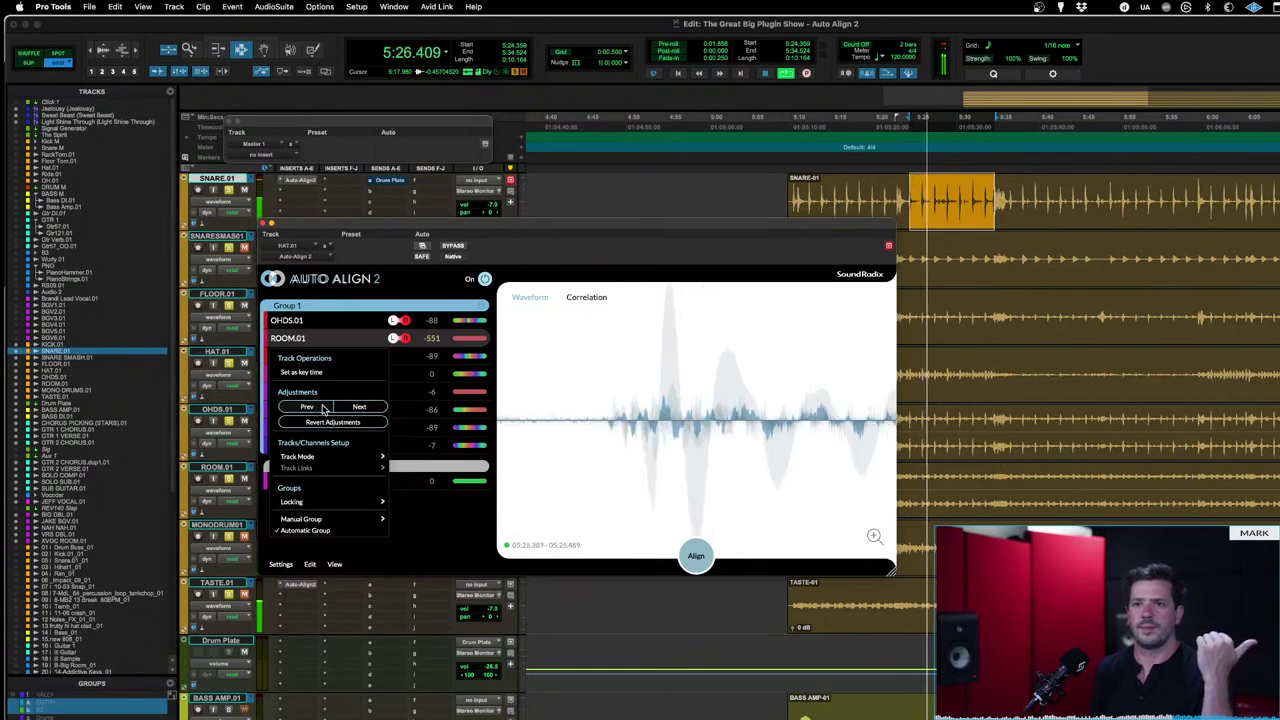
pyautogui.click(321, 408)
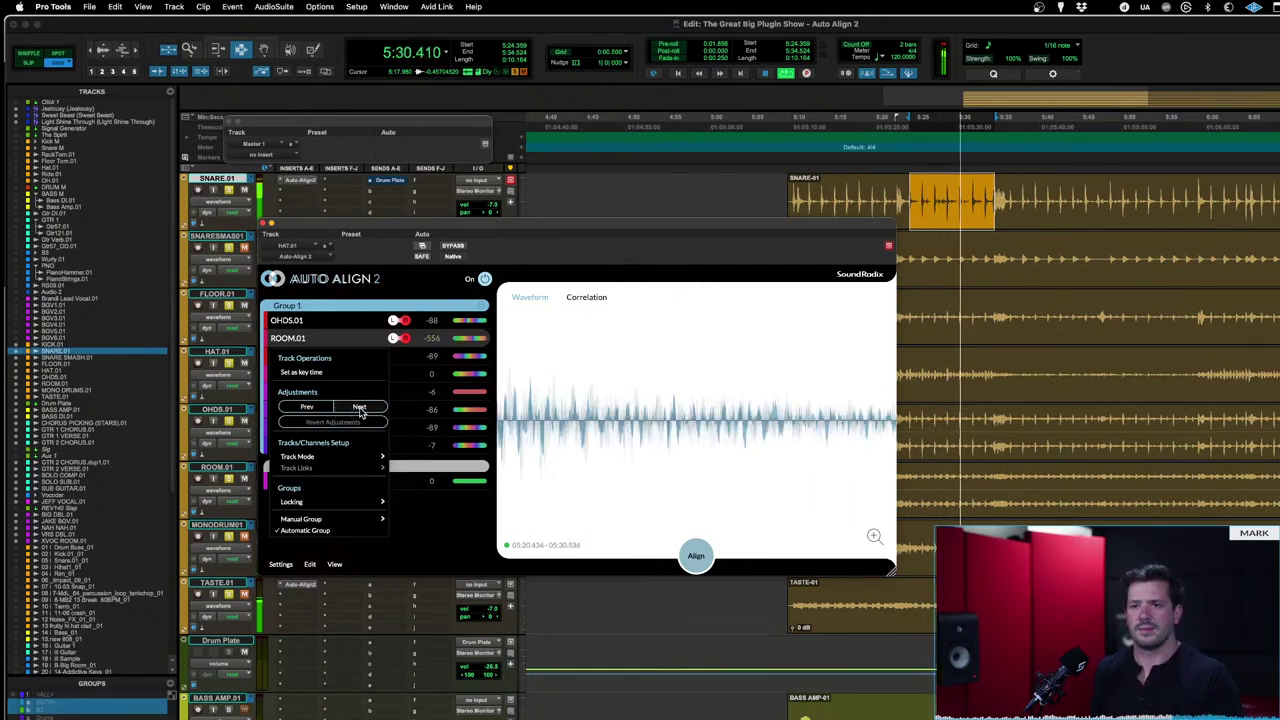
pyautogui.click(360, 408)
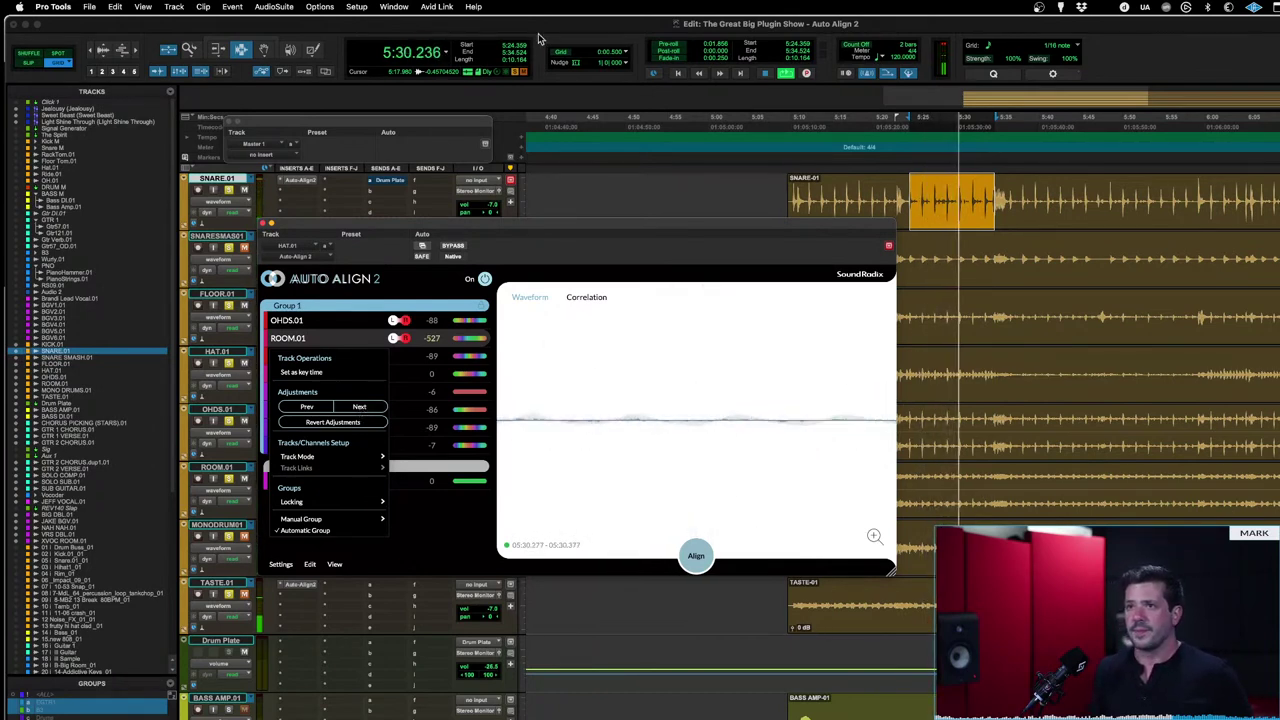
pyautogui.click(574, 36)
pyautogui.press('space')
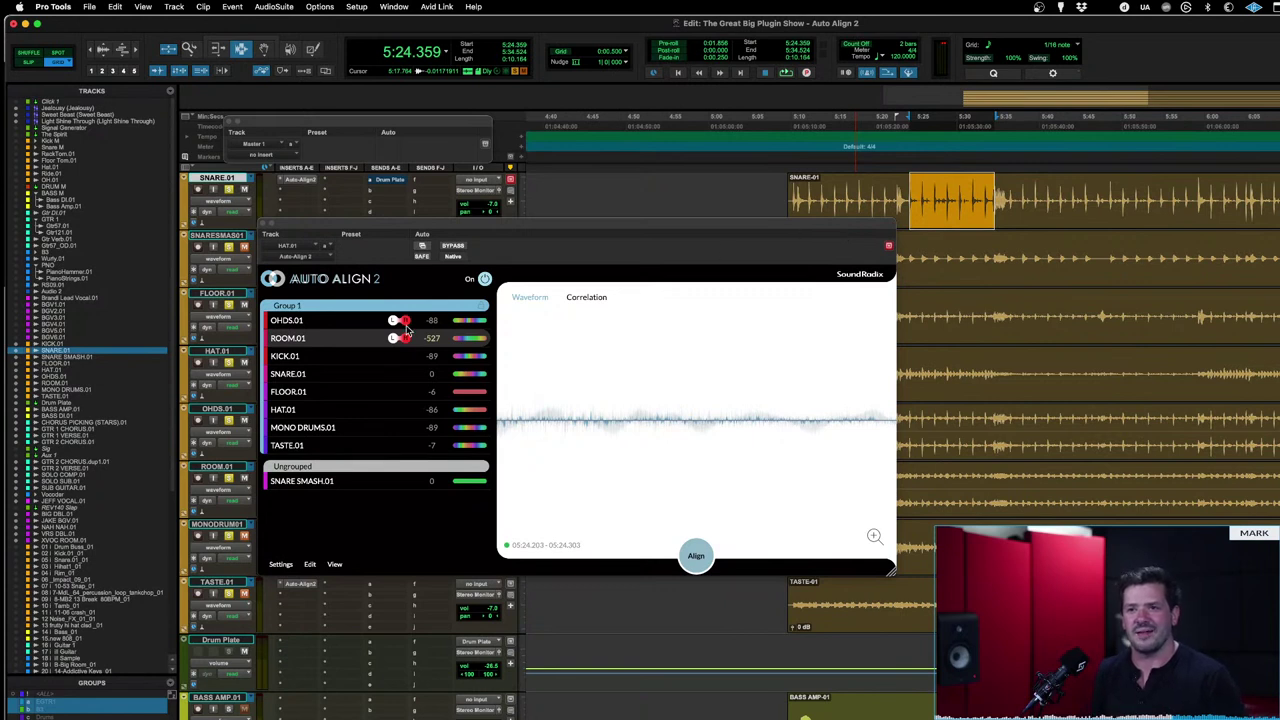
pyautogui.rightClick(339, 346)
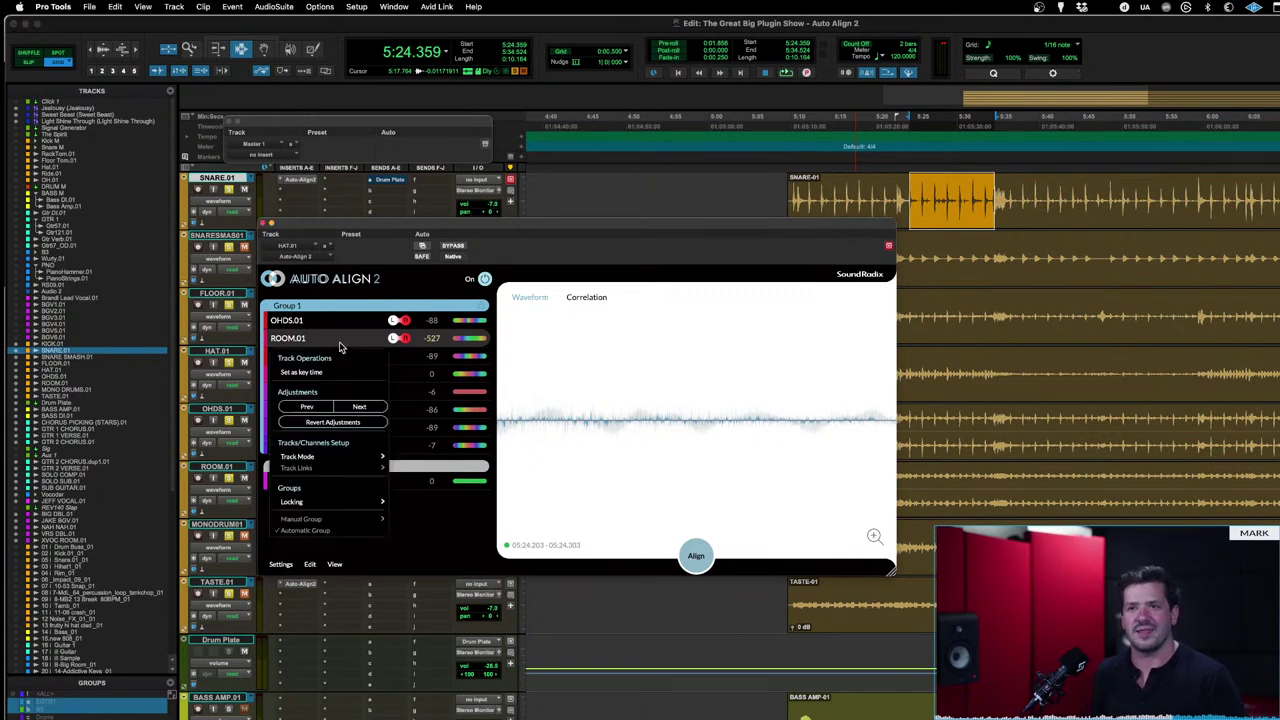
pyautogui.click(350, 424)
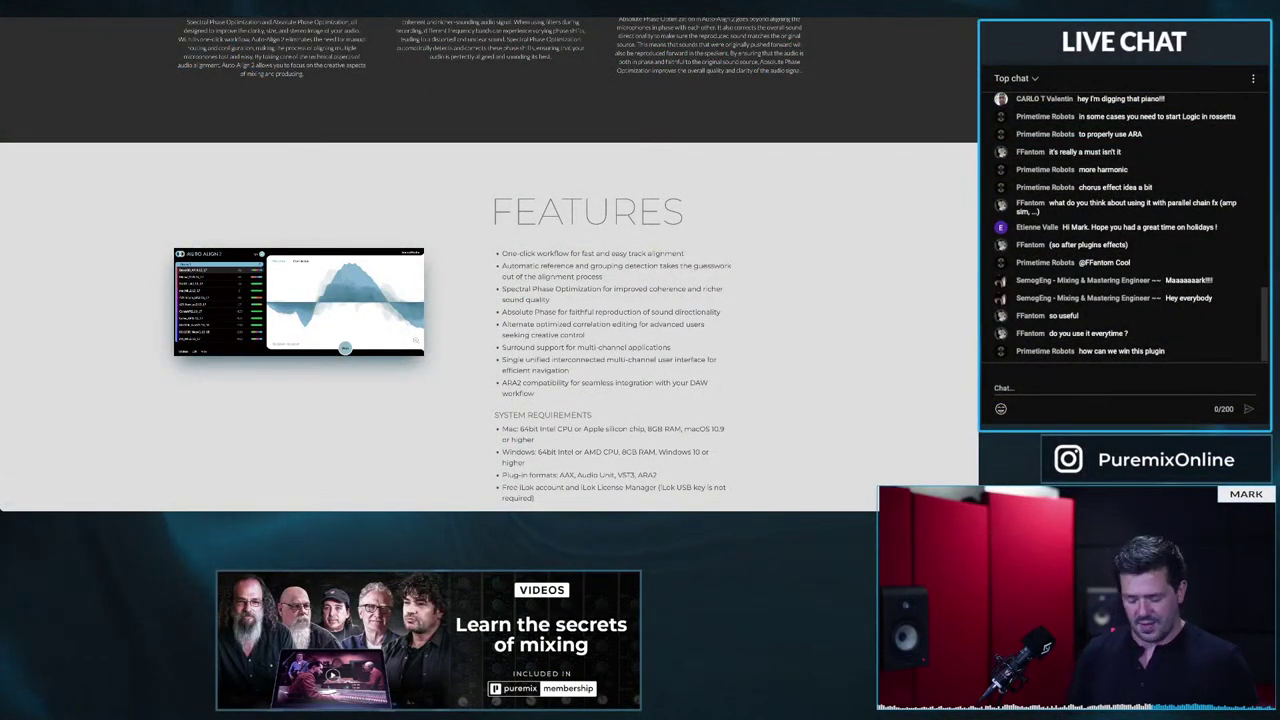
# Step: Open the Giveaways page of the Puremix website in another browser tab and read the Sound Radix giveaway details
pyautogui.hotkey('ctrl', 't')
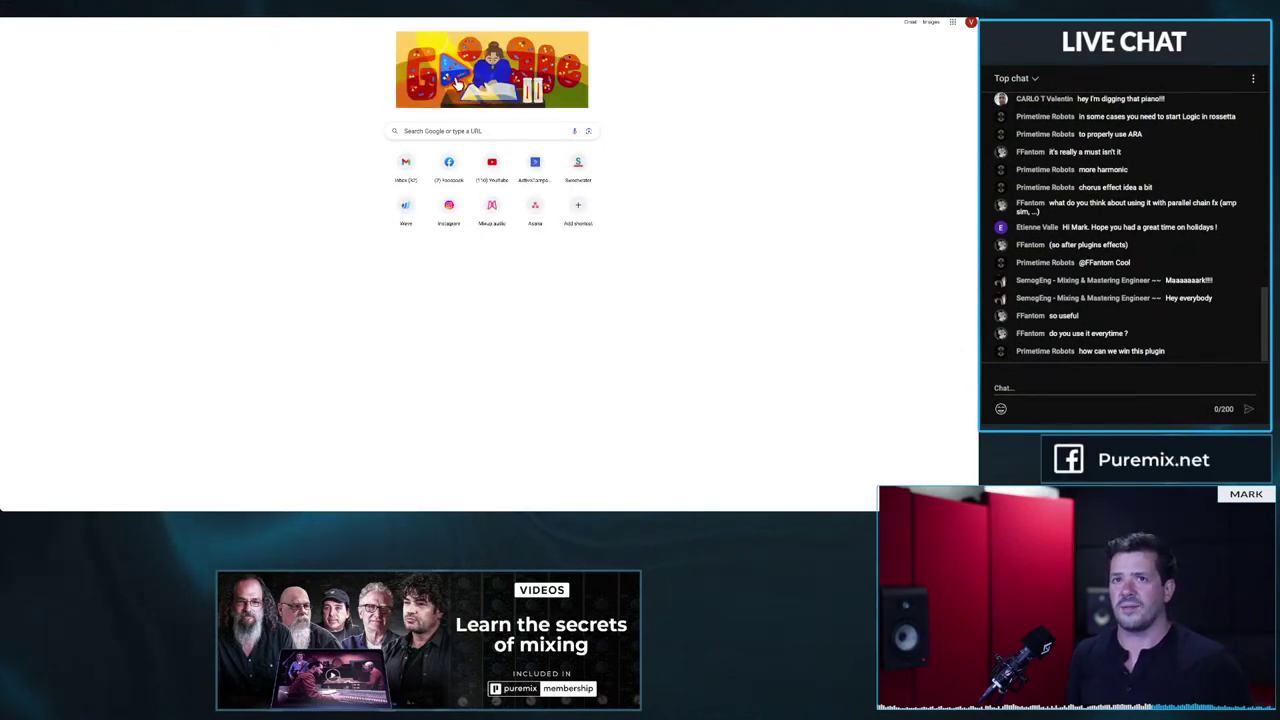
pyautogui.hotkey('ctrl', 'Tab')
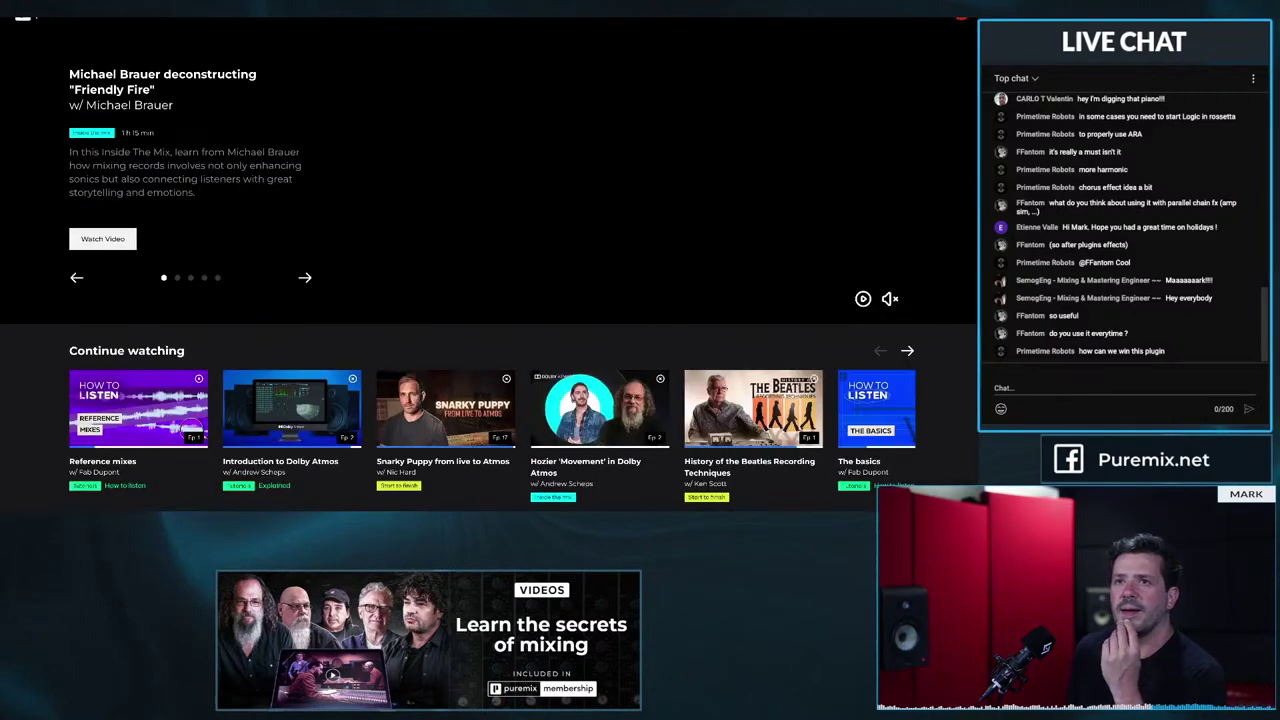
pyautogui.scroll(-15, 490, 260)
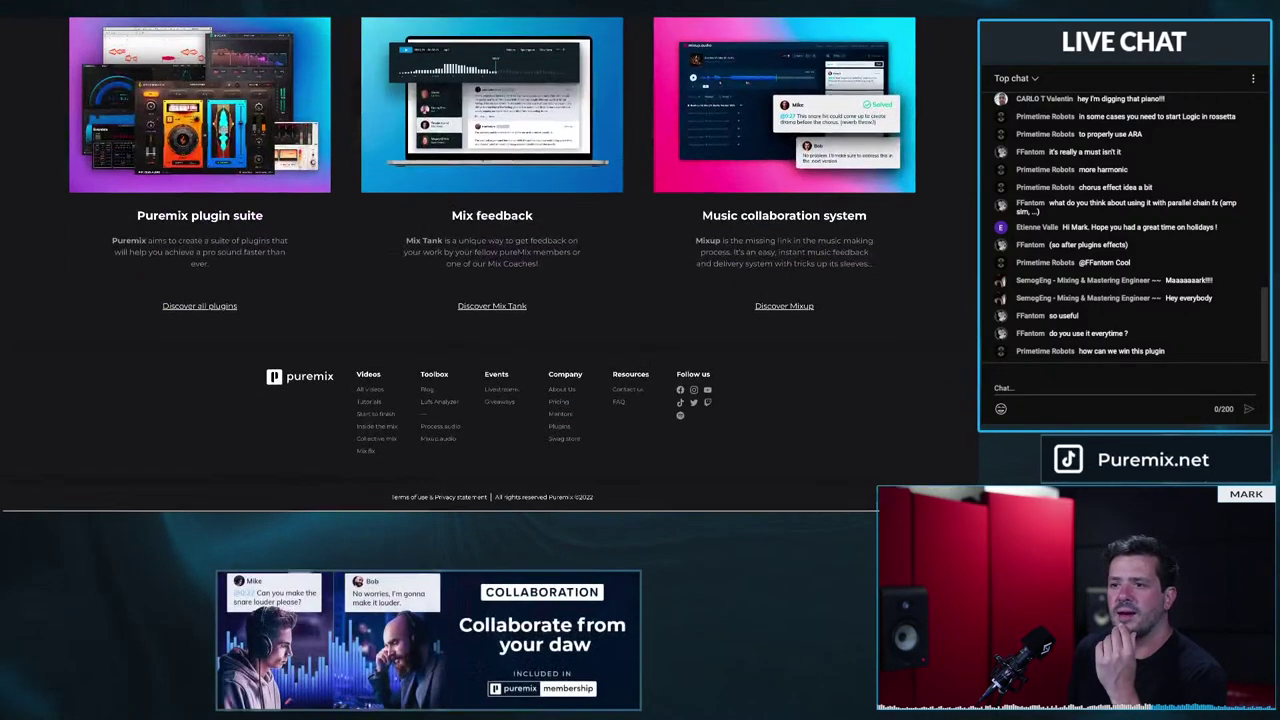
pyautogui.click(499, 401)
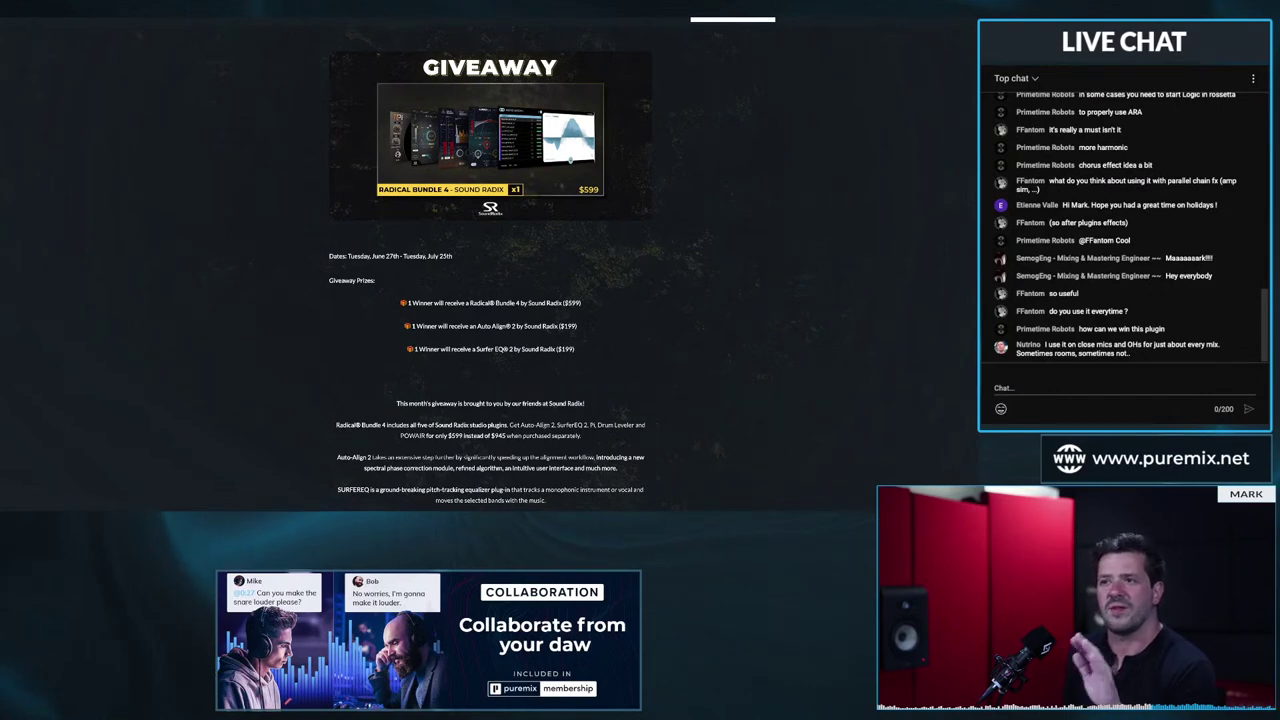
pyautogui.scroll(-1, 490, 265)
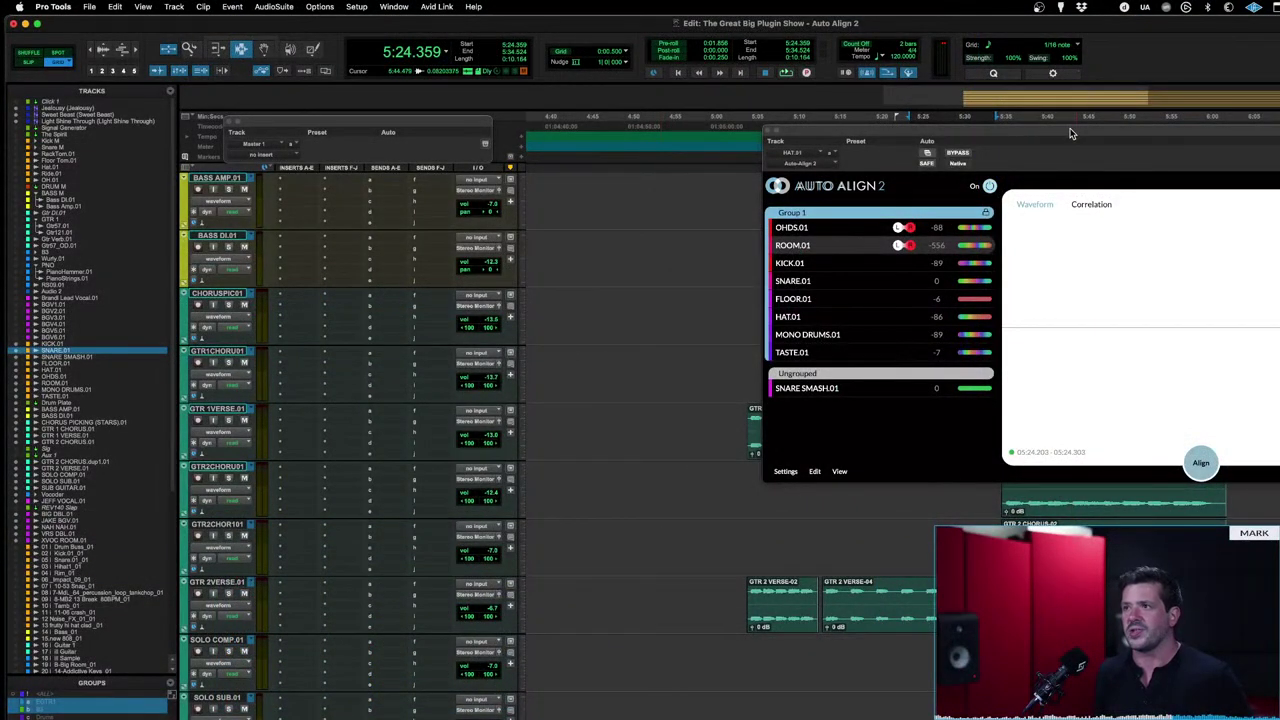
# Step: Reposition and enlarge the Auto-Align 2 window, and remove the Auto-Align 2 inserts from the second set of drum tracks
pyautogui.moveTo(1065, 133); pyautogui.dragTo(446, 57)
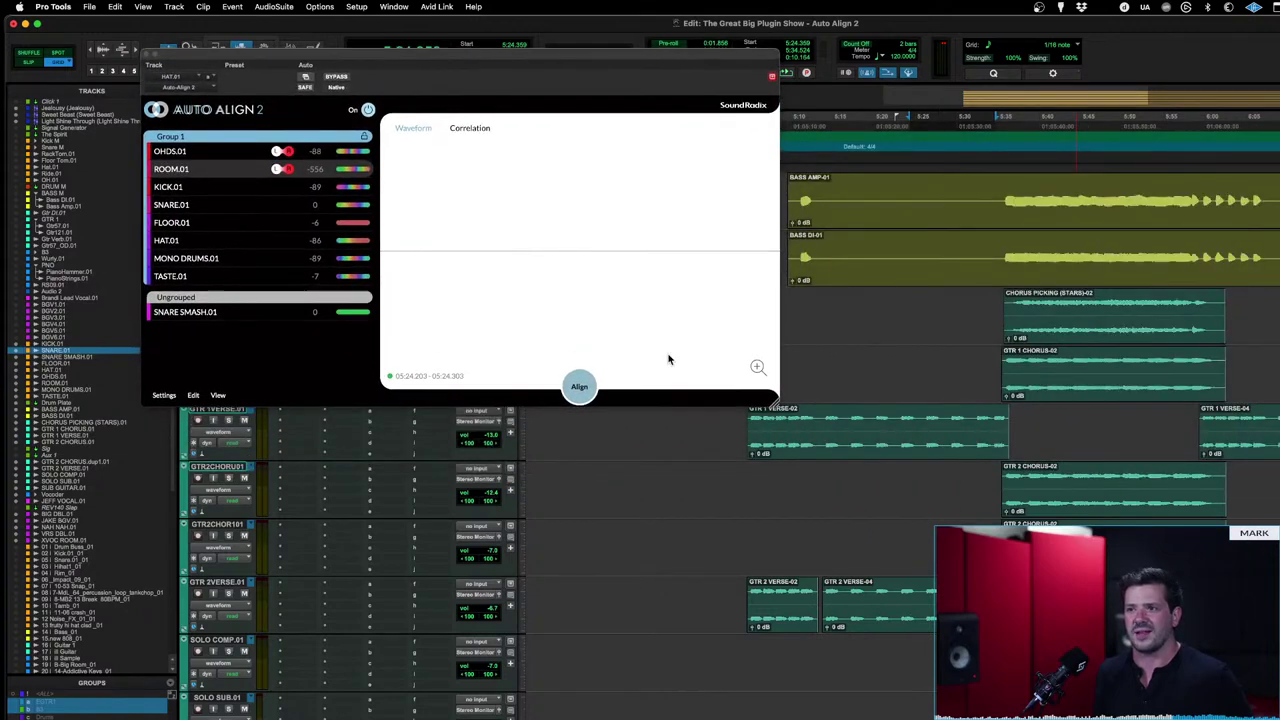
pyautogui.moveTo(776, 400); pyautogui.dragTo(895, 468)
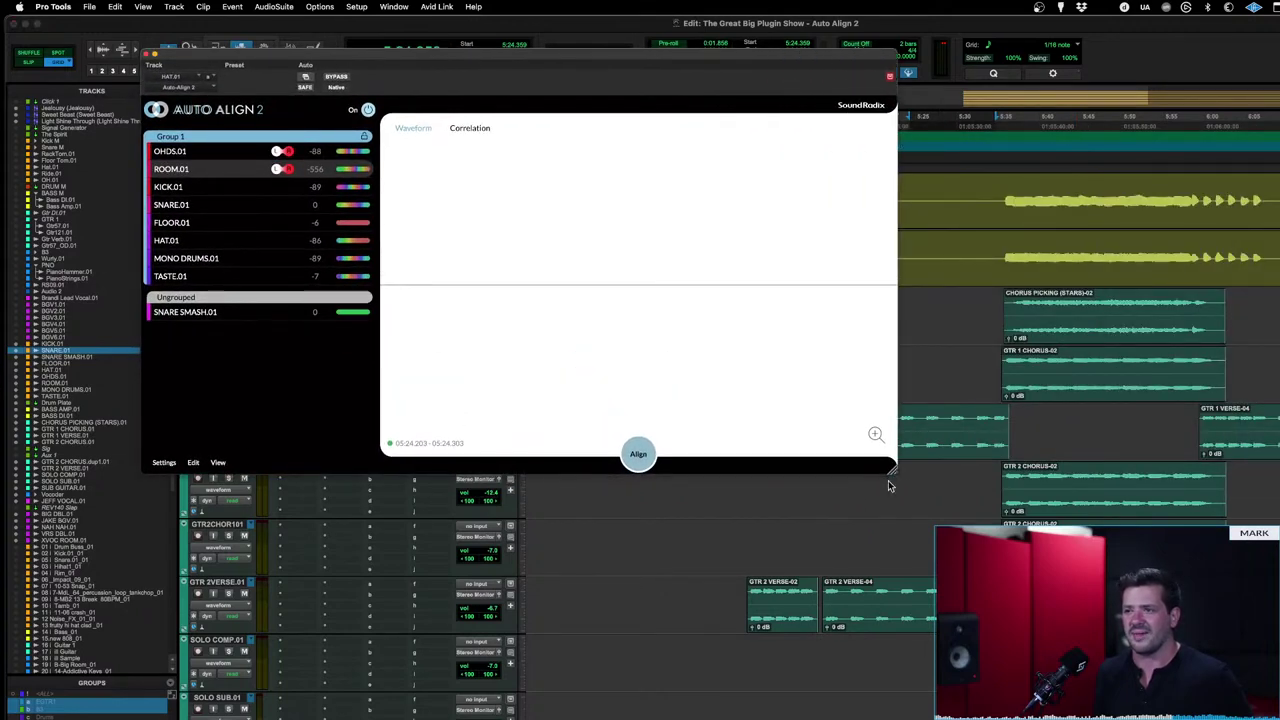
pyautogui.scroll(5, 678, 619)
pyautogui.scroll(-1, 678, 619)
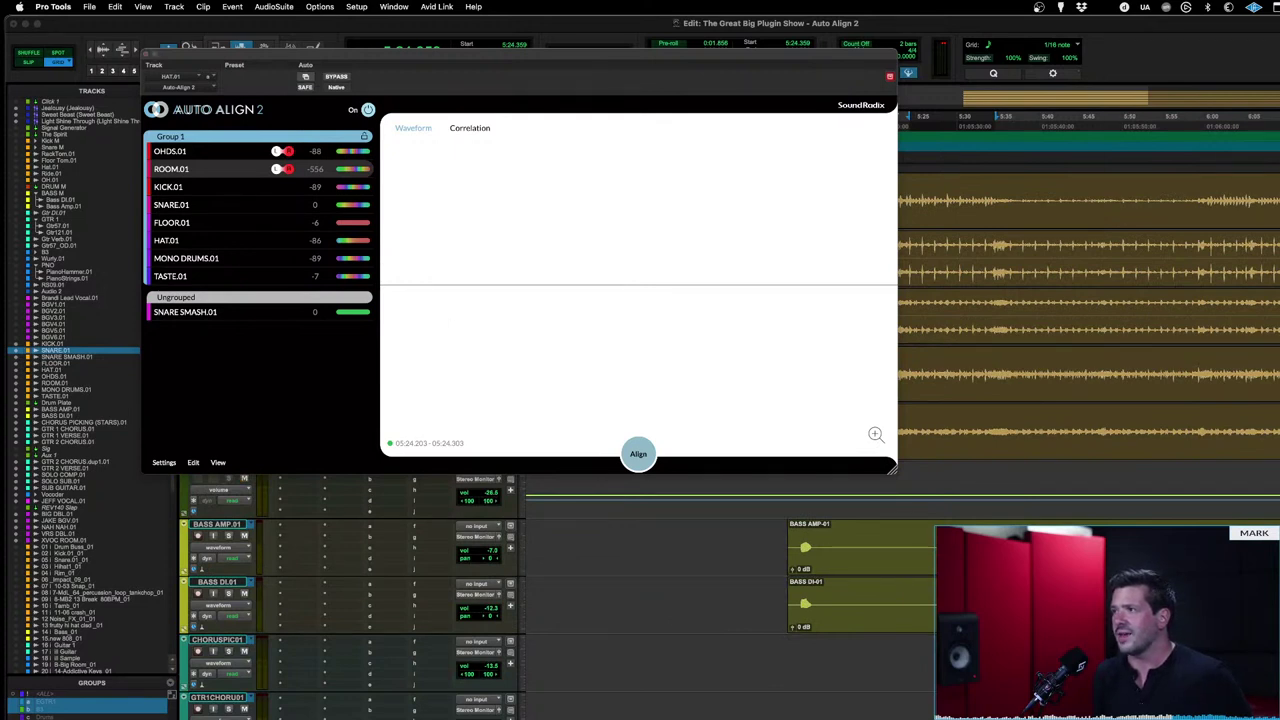
pyautogui.scroll(-5, 1274, 180)
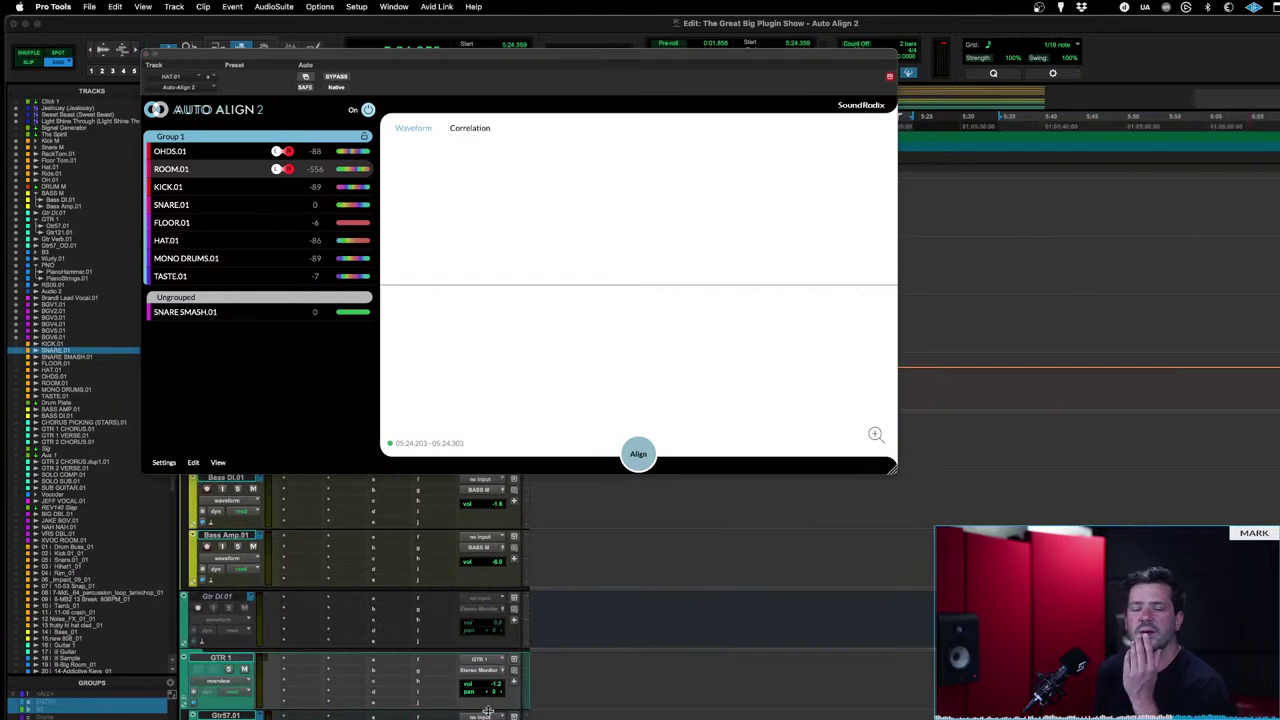
pyautogui.scroll(5, 422, 577)
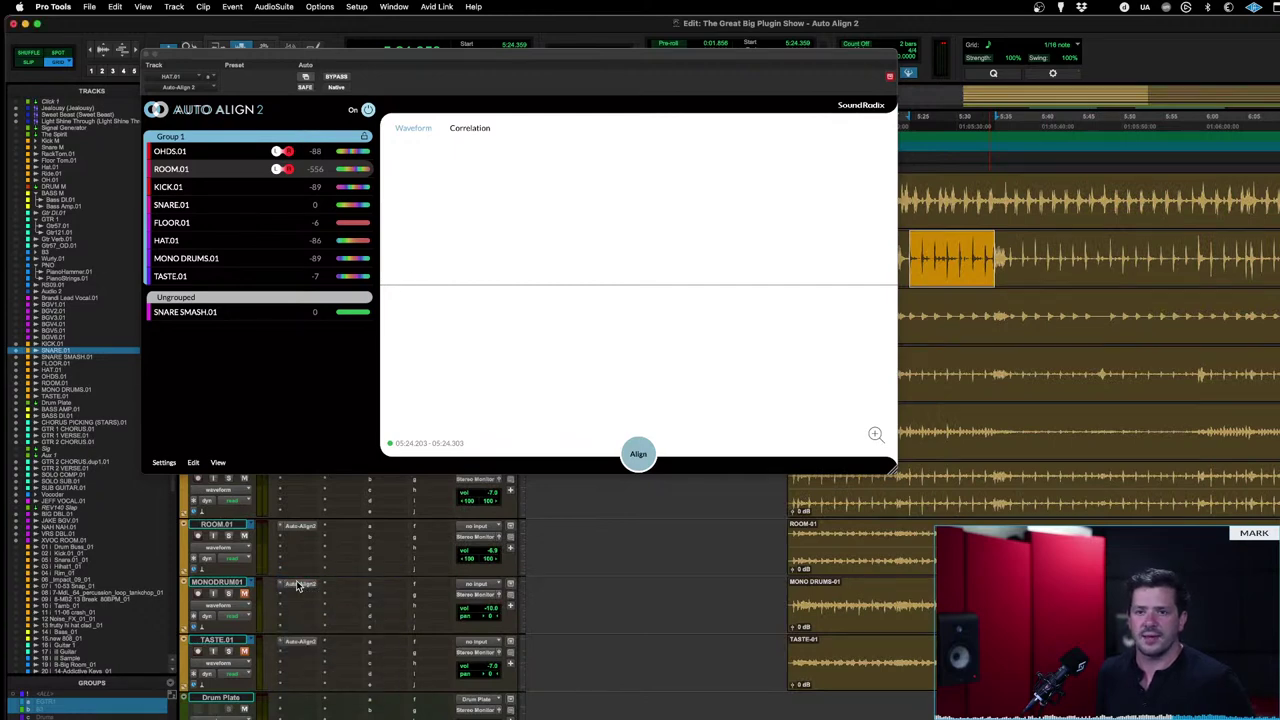
pyautogui.click(285, 588)
# Step: Locate the piano tracks in the session and place the edit cursor at 2:41.500 across PianoHammer.01 and PianoStrings.01
pyautogui.scroll(3, 323, 224)
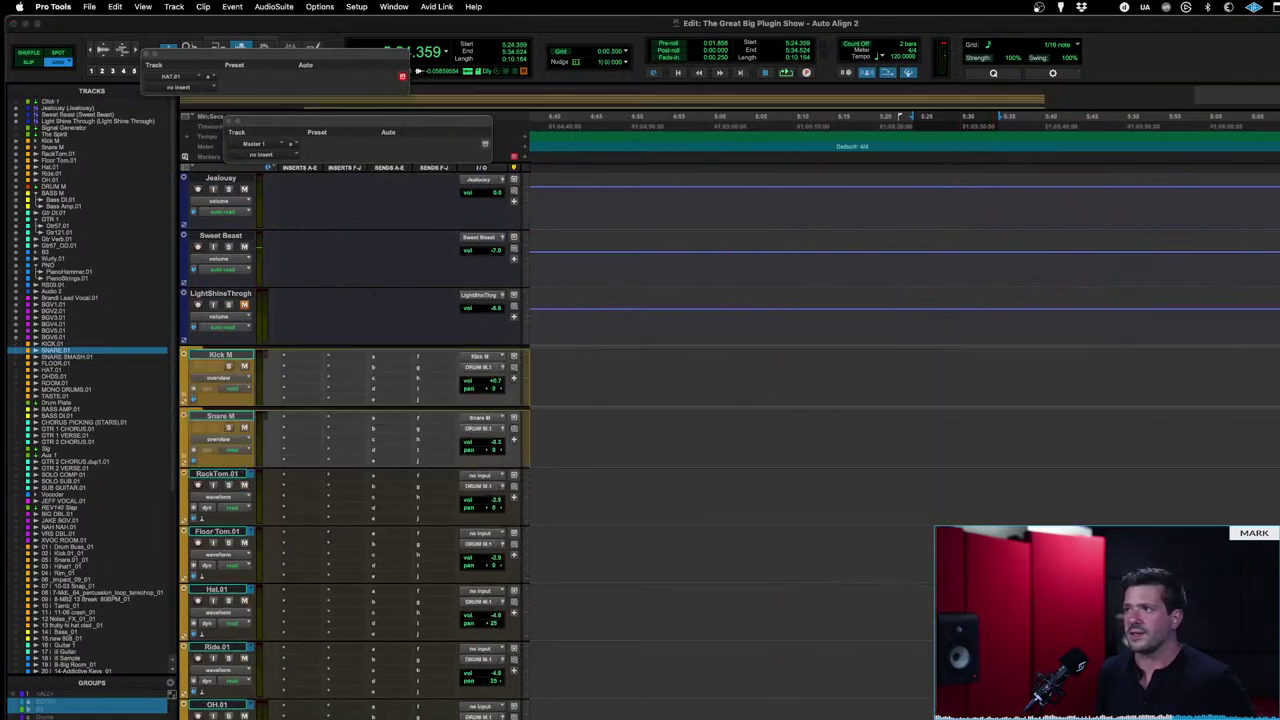
pyautogui.scroll(-10, 357, 417)
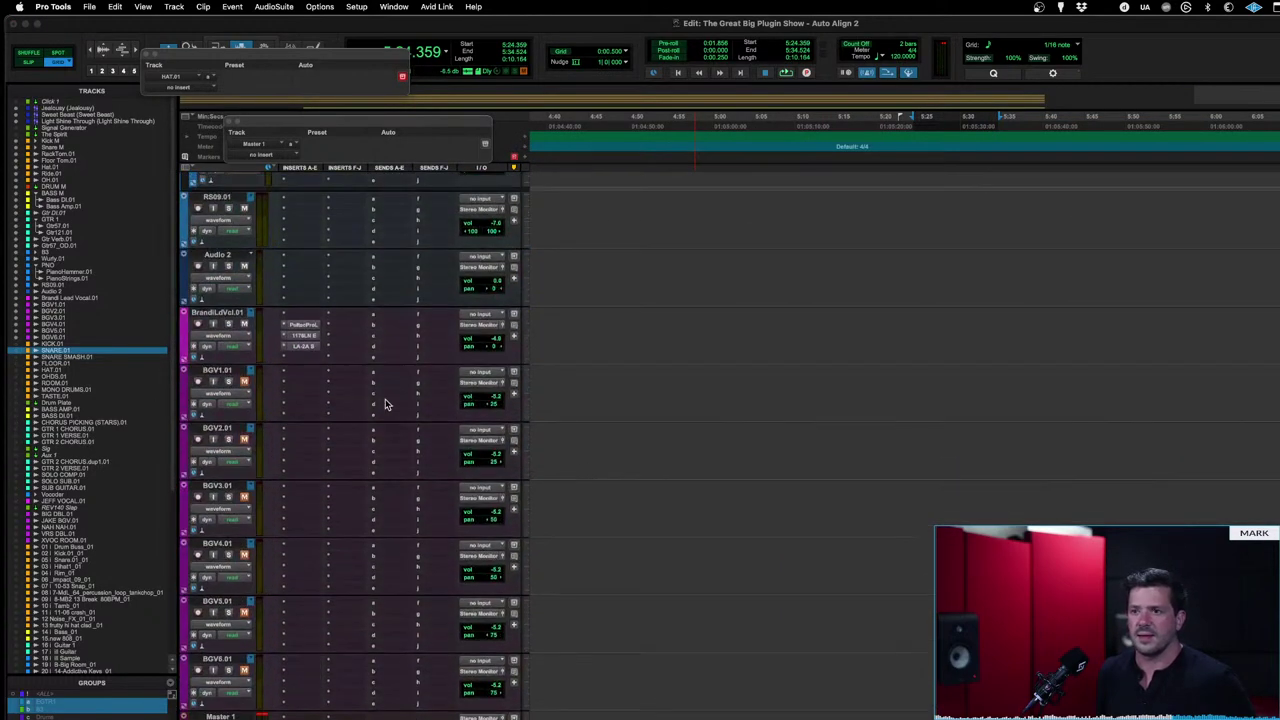
pyautogui.click(908, 127)
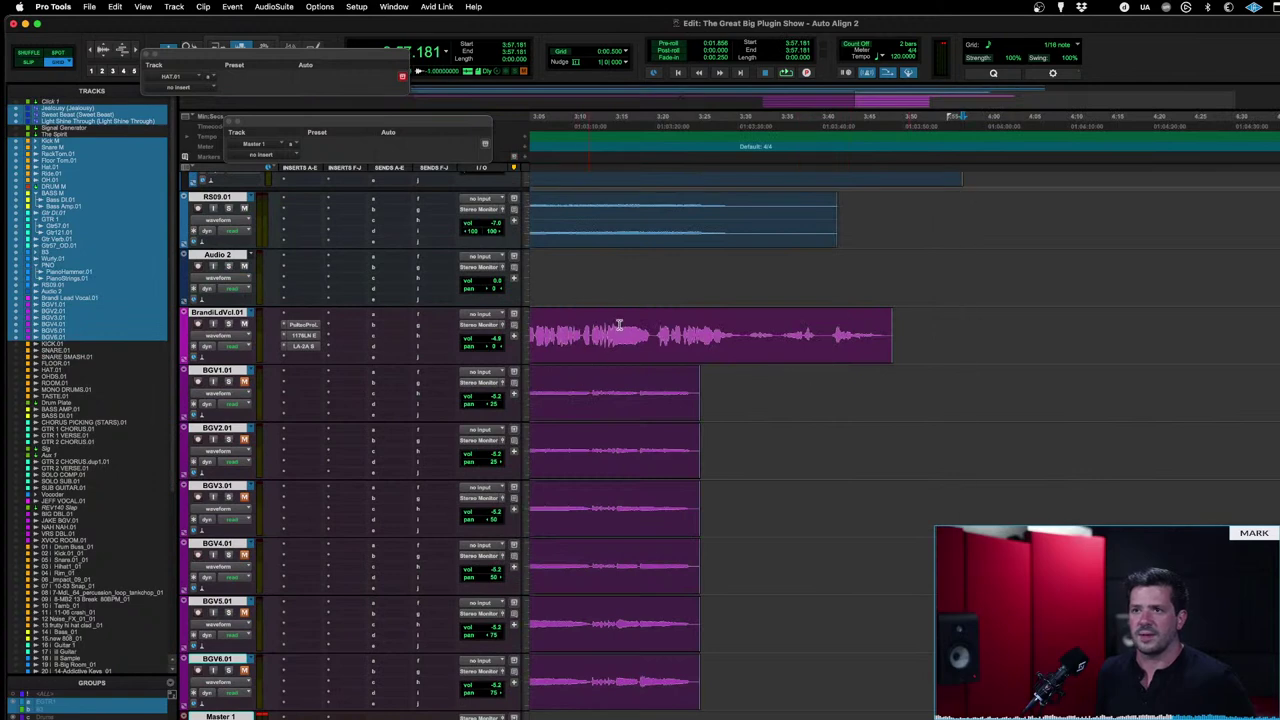
pyautogui.scroll(3, 616, 293)
pyautogui.click(615, 296)
pyautogui.hscroll(-5, 601, 275)
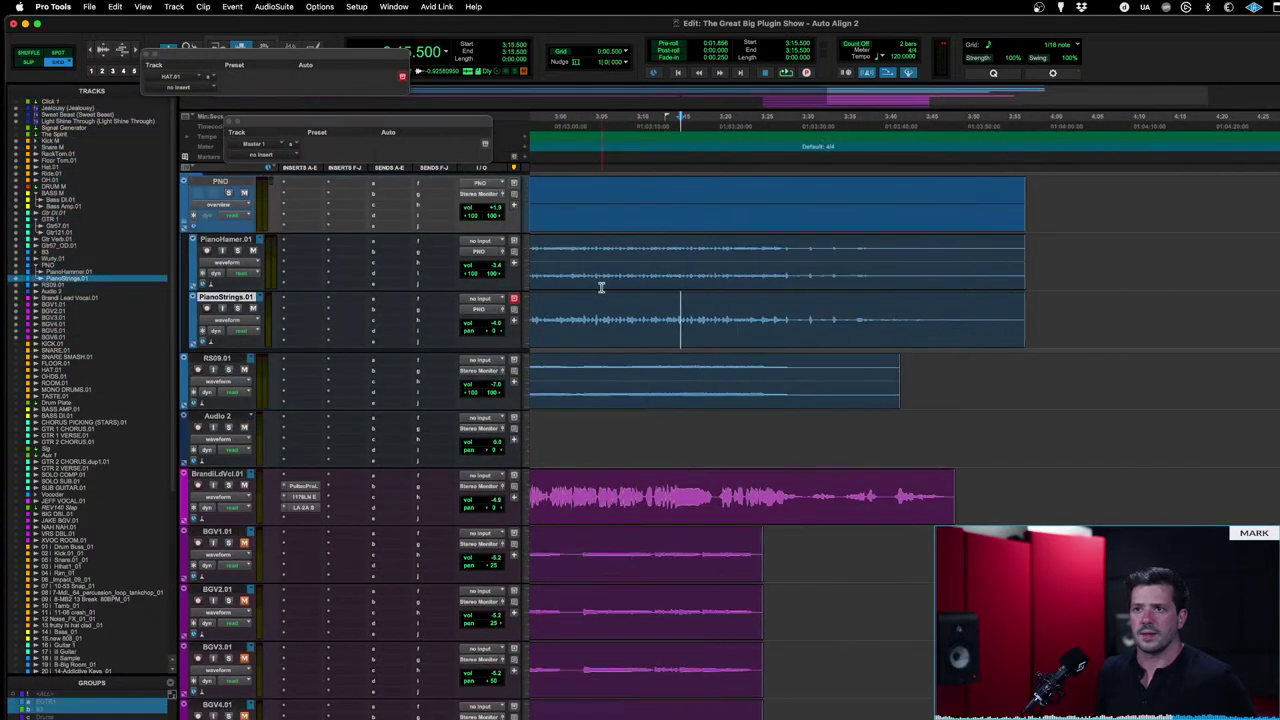
pyautogui.keyDown('shift'); pyautogui.click(602, 276); pyautogui.keyUp('shift')
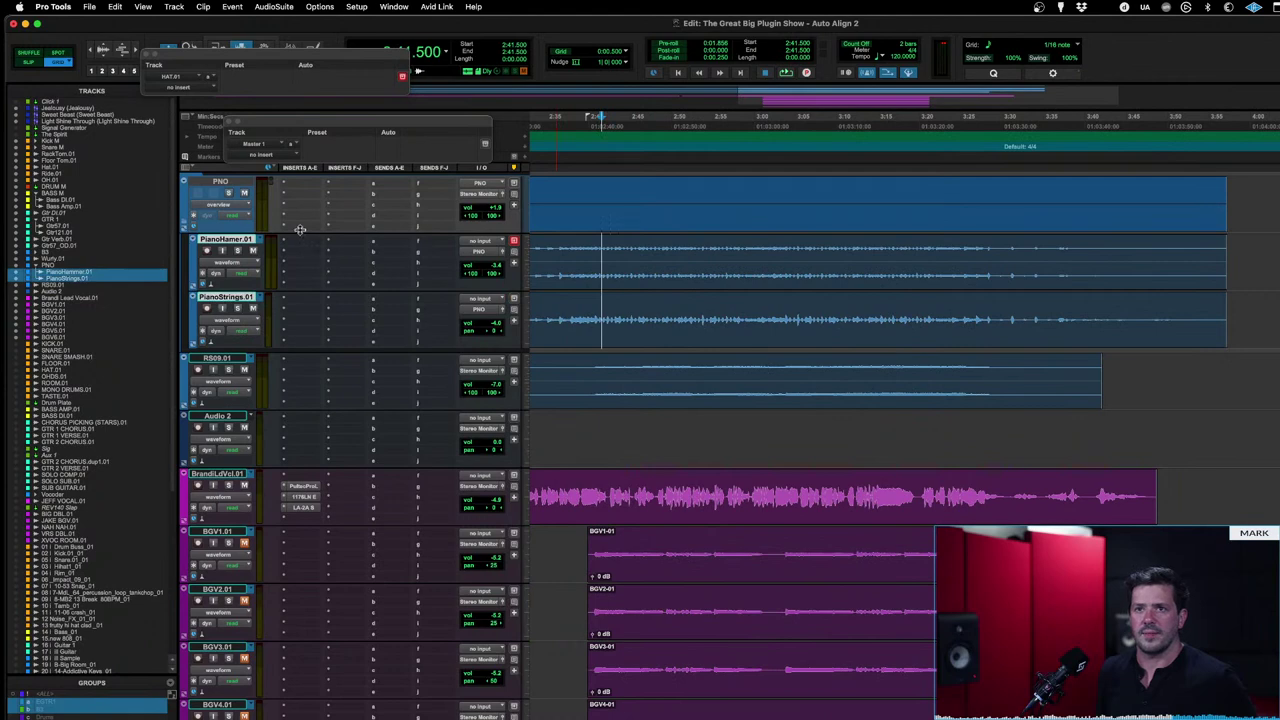
# Step: Search the plug-ins for "auto" and insert Auto-Align 2 (stereo) on the PianoHammer.01 track
pyautogui.click(345, 206)
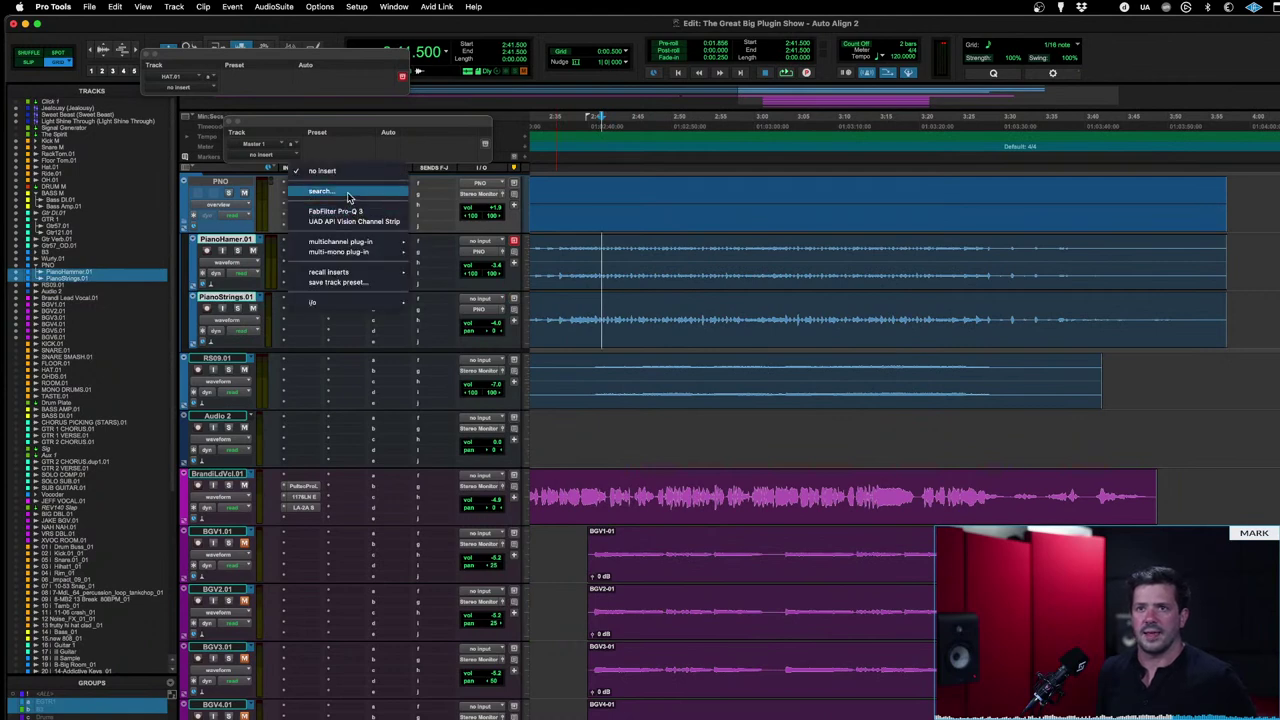
pyautogui.click(348, 196)
pyautogui.click(348, 224)
pyautogui.write('auto')
pyautogui.press('Down')
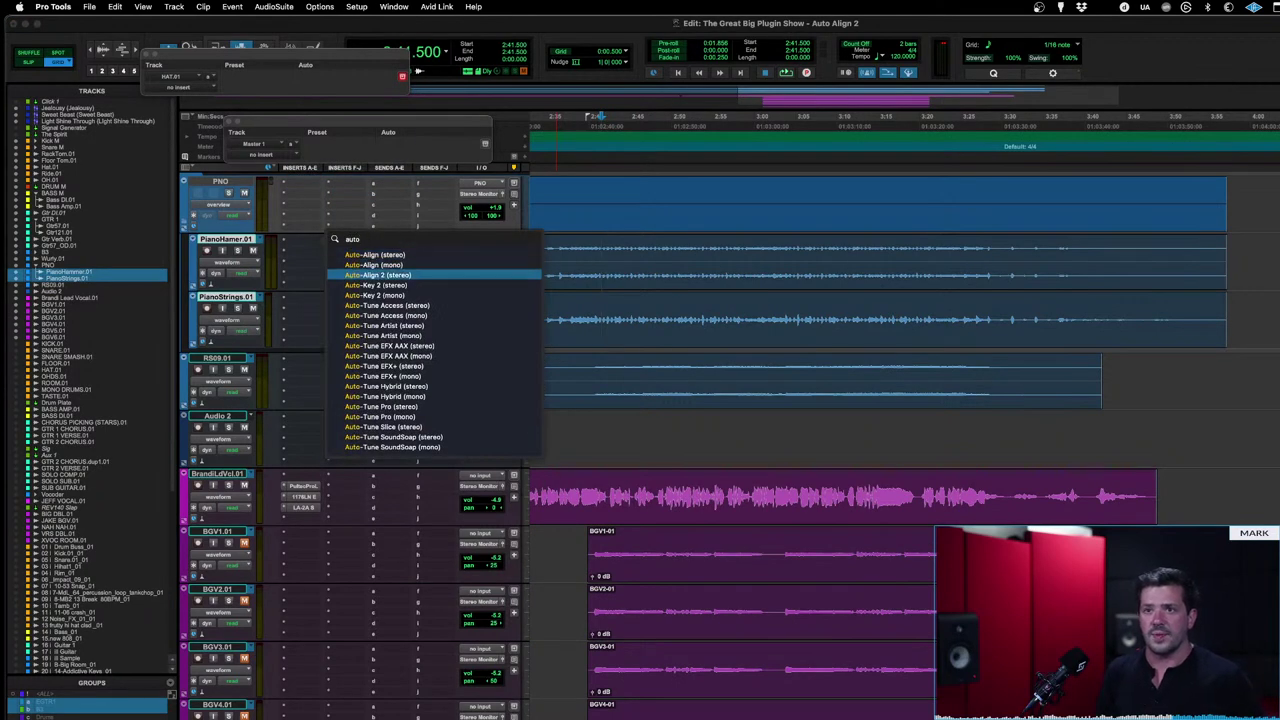
pyautogui.press('Return')
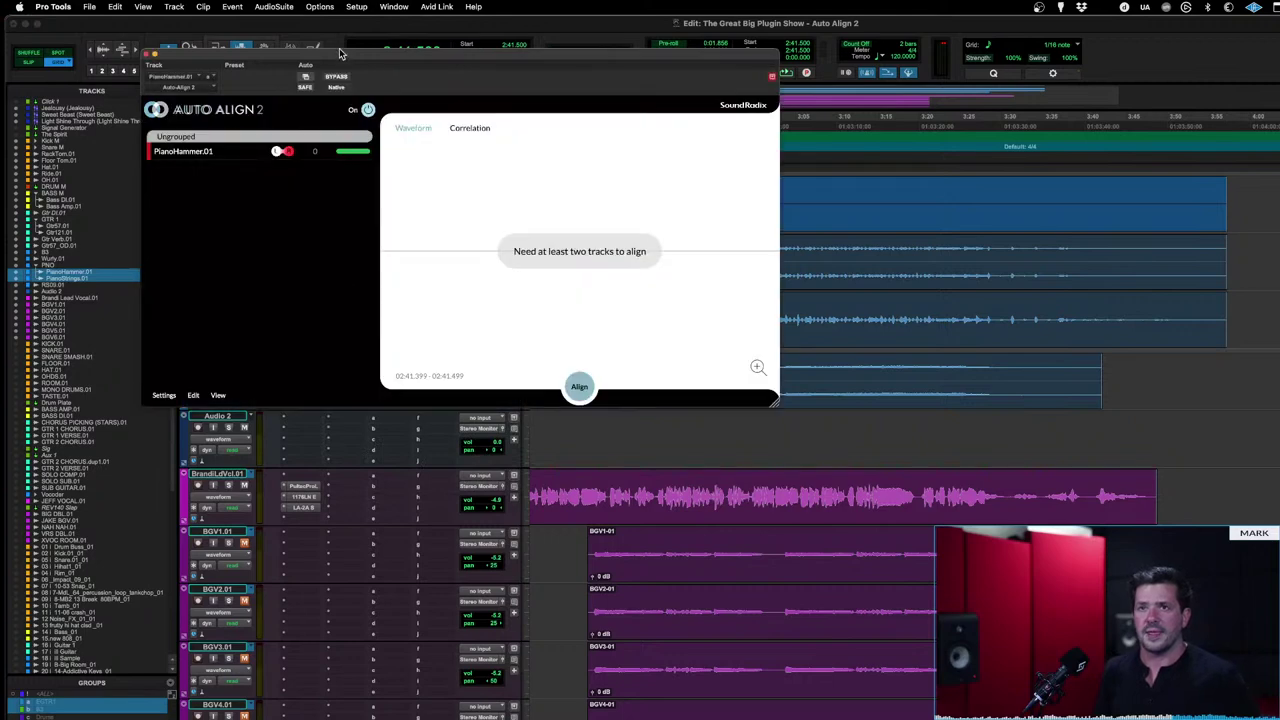
# Step: Move the Auto-Align 2 window clear of the piano tracks and add Auto-Align 2 to PianoStrings.01
pyautogui.moveTo(340, 53); pyautogui.dragTo(385, 538)
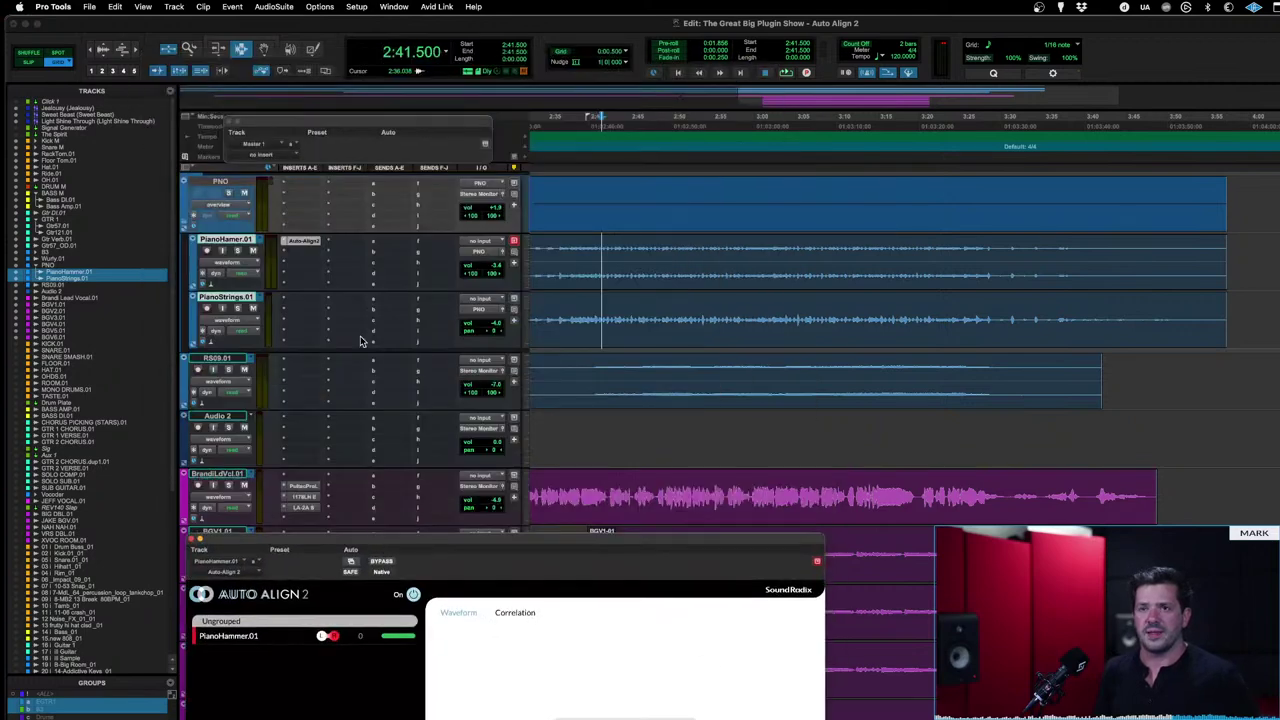
pyautogui.click(308, 302)
pyautogui.click(337, 257)
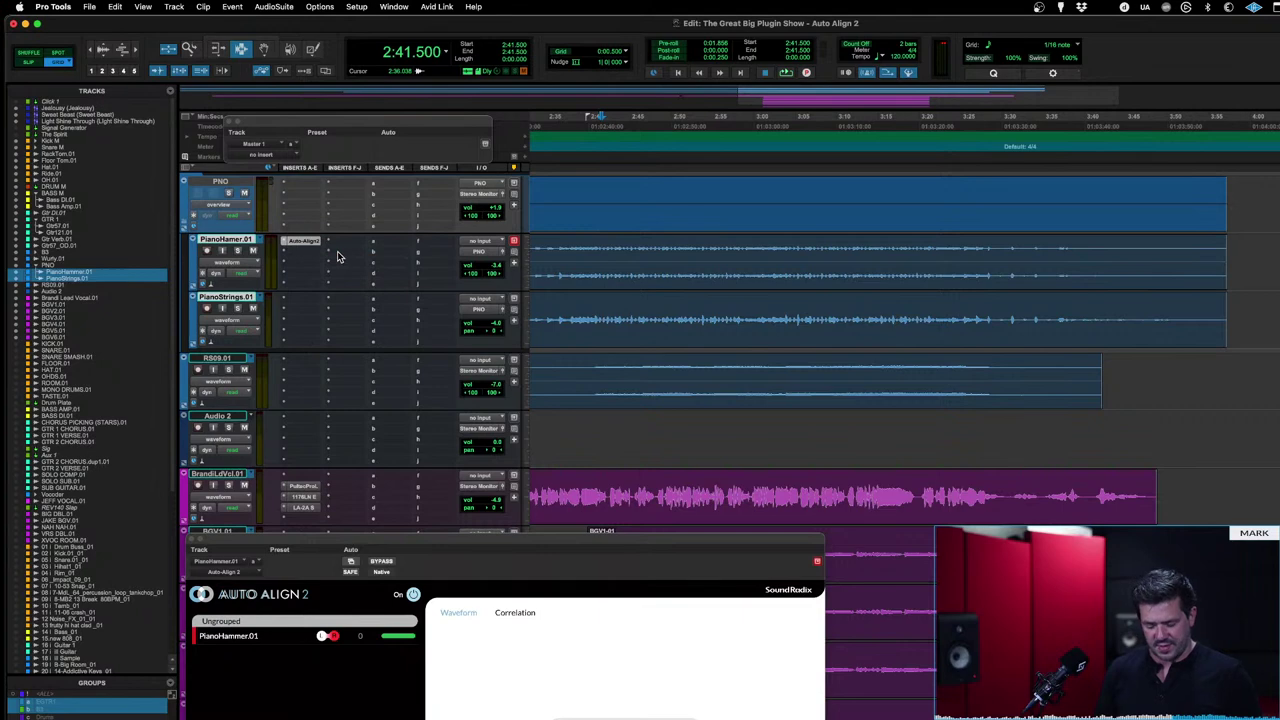
pyautogui.click(304, 298)
pyautogui.click(400, 317)
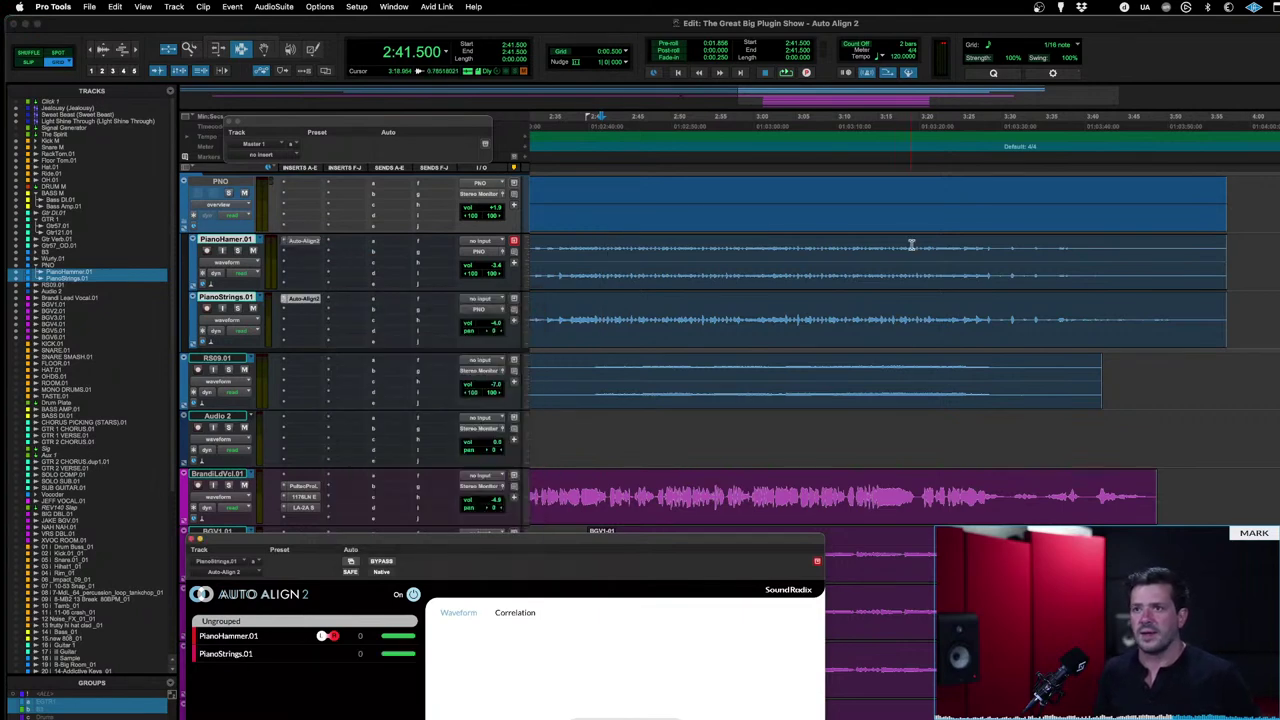
# Step: Select the range 2:42.000 to 3:11.000 on PianoHammer.01 and bring the full Auto-Align 2 window into view
pyautogui.moveTo(604, 272); pyautogui.dragTo(828, 288)
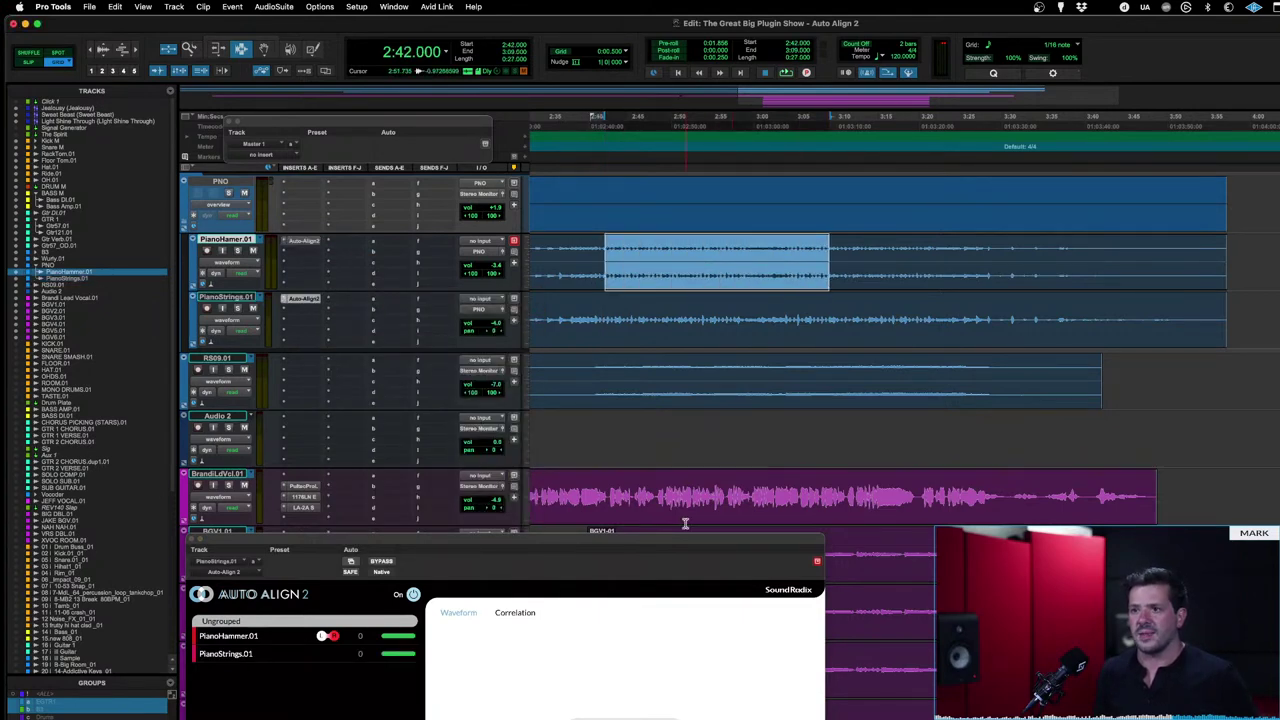
pyautogui.moveTo(686, 543); pyautogui.dragTo(906, 325)
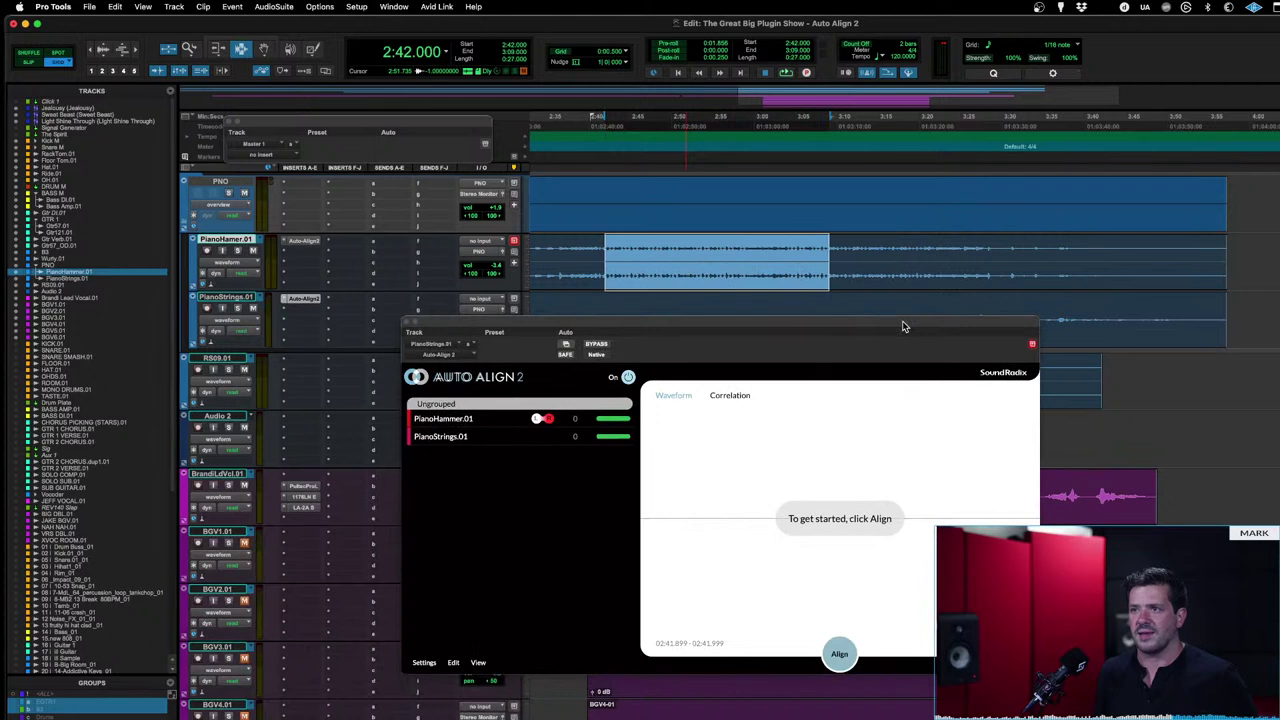
pyautogui.keyDown('shift'); pyautogui.click(845, 260); pyautogui.keyUp('shift')
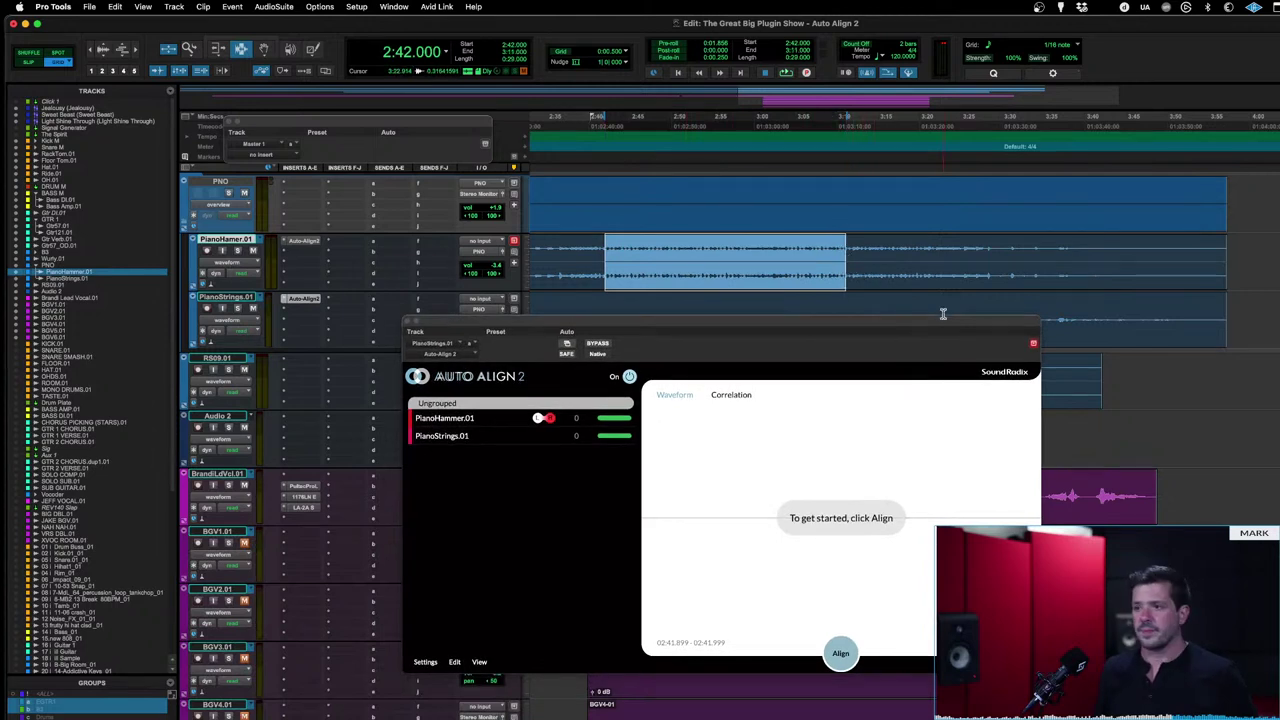
# Step: Align PianoHammer.01 and PianoStrings.01 with Auto-Align 2 by playing through the selected range
pyautogui.click(840, 654)
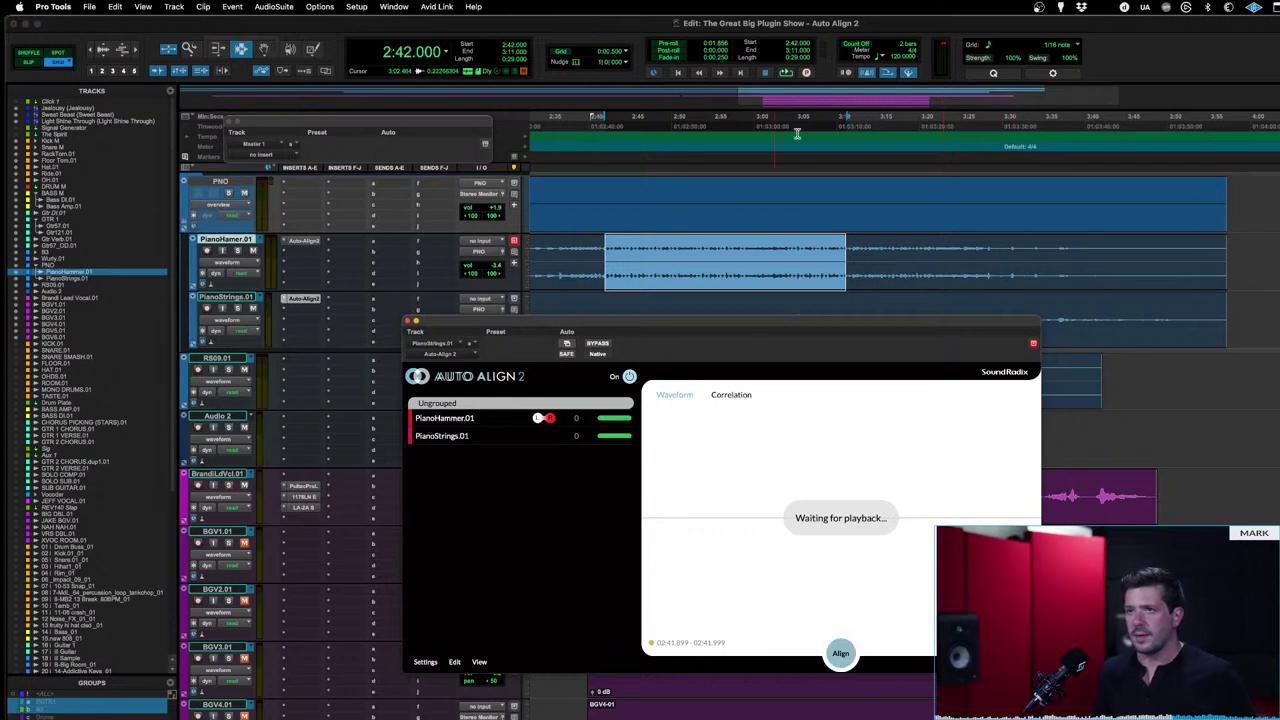
pyautogui.press('space')
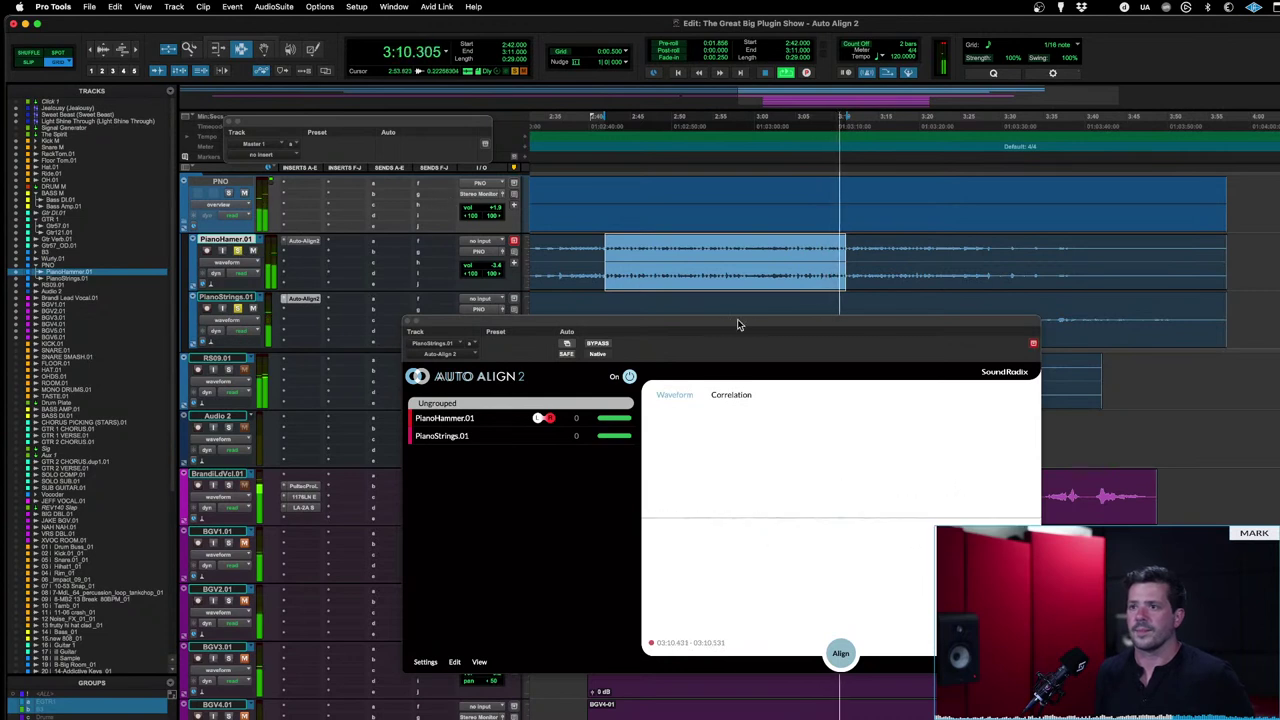
pyautogui.click(759, 291)
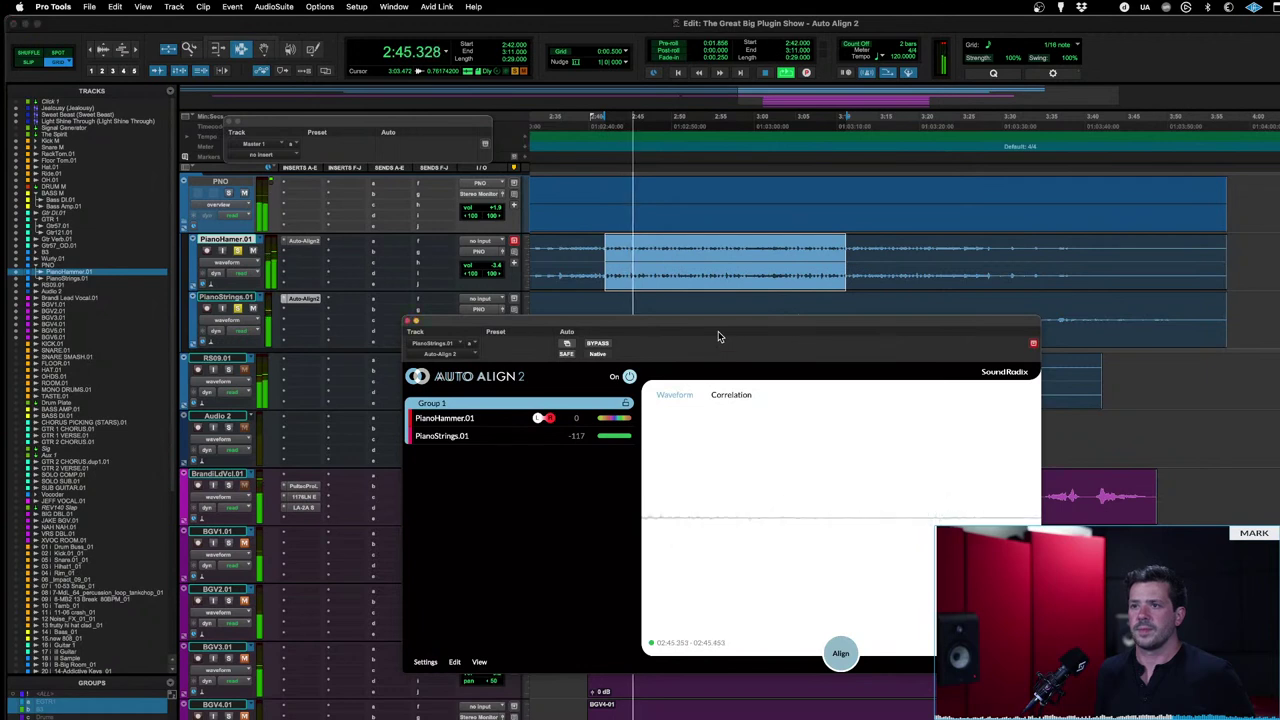
# Step: Stop playback, extend the PianoHammer.01 selection to 3:12.000 and set that track's mode to Multi-mono in Auto-Align 2
pyautogui.press('space')
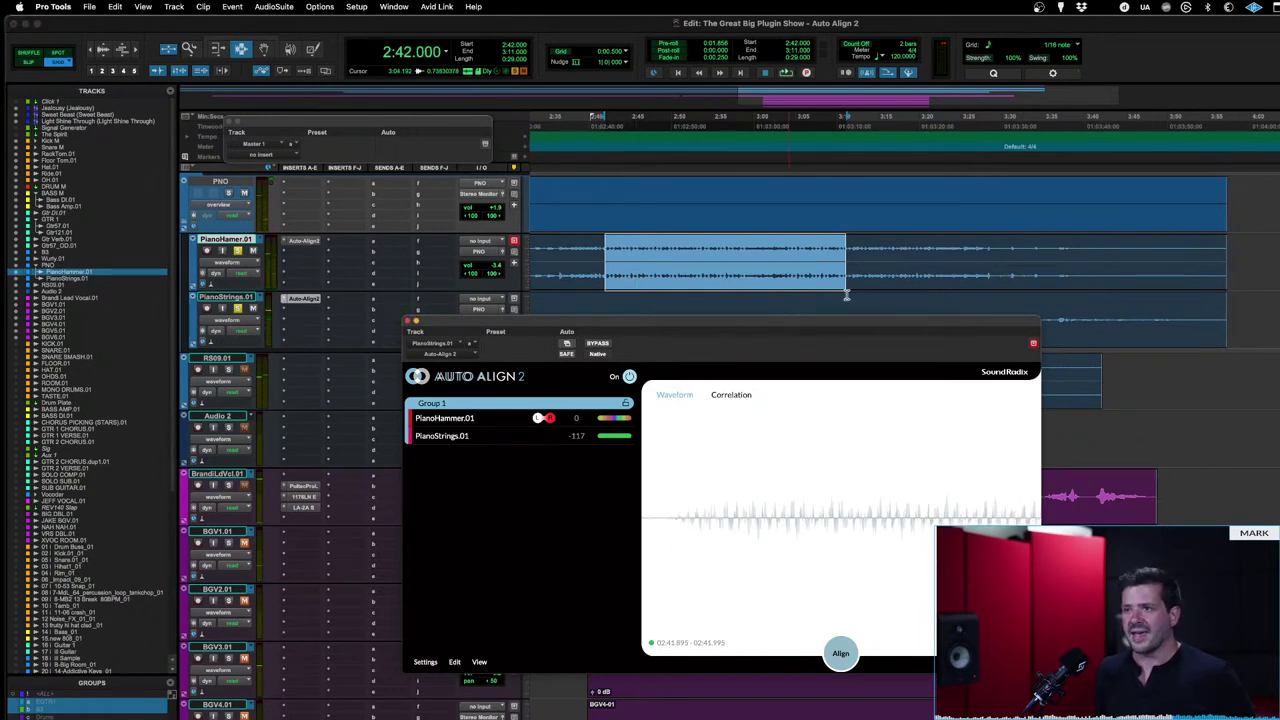
pyautogui.moveTo(848, 268); pyautogui.dragTo(853, 265)
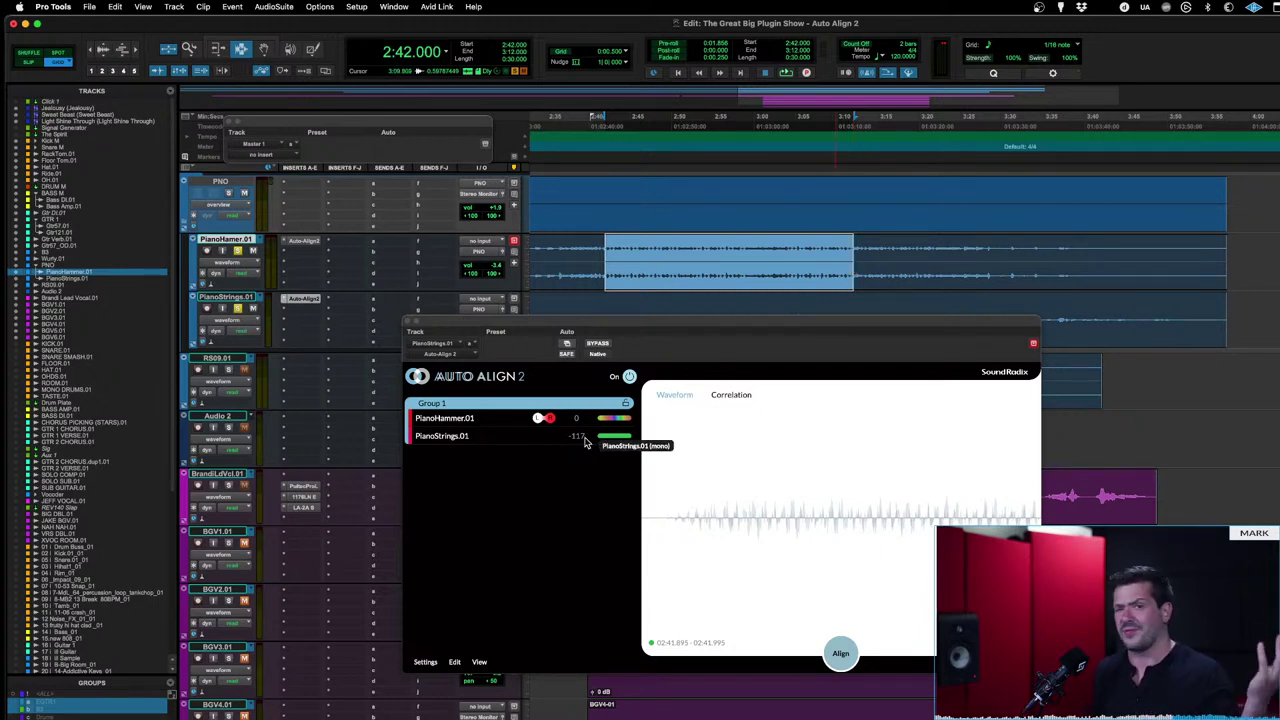
pyautogui.rightClick(513, 421)
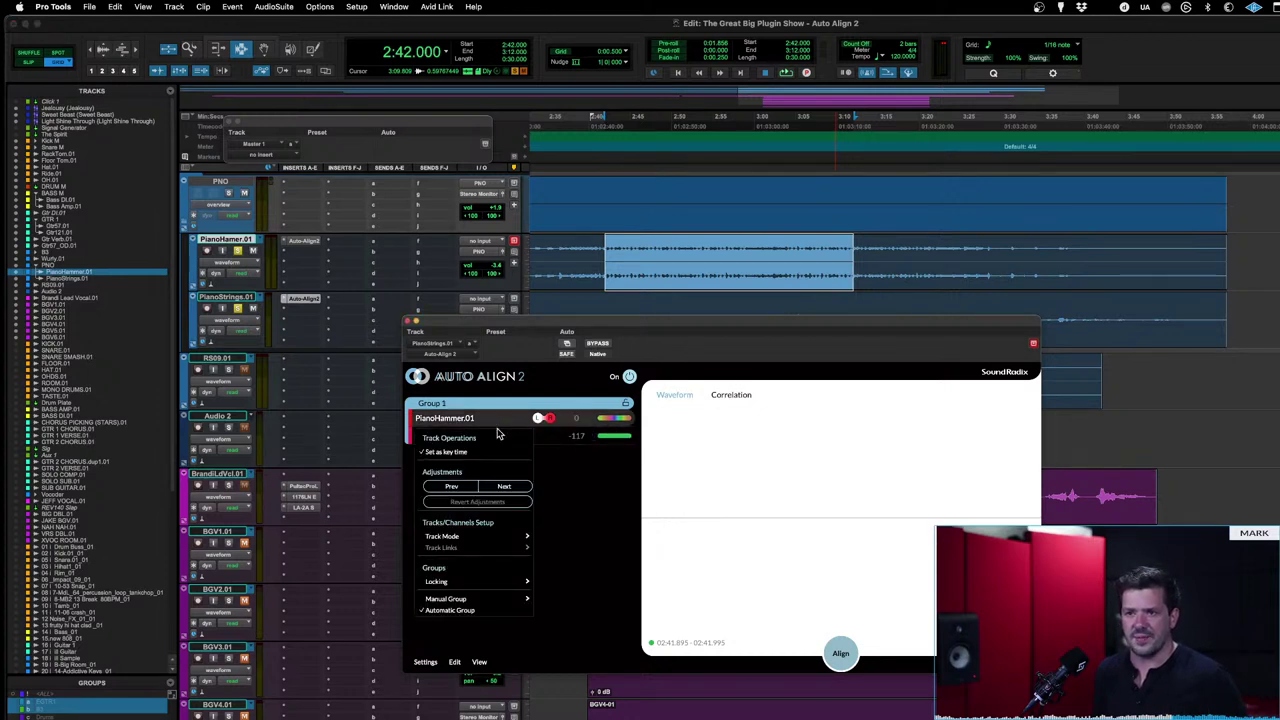
pyautogui.moveTo(470, 541)
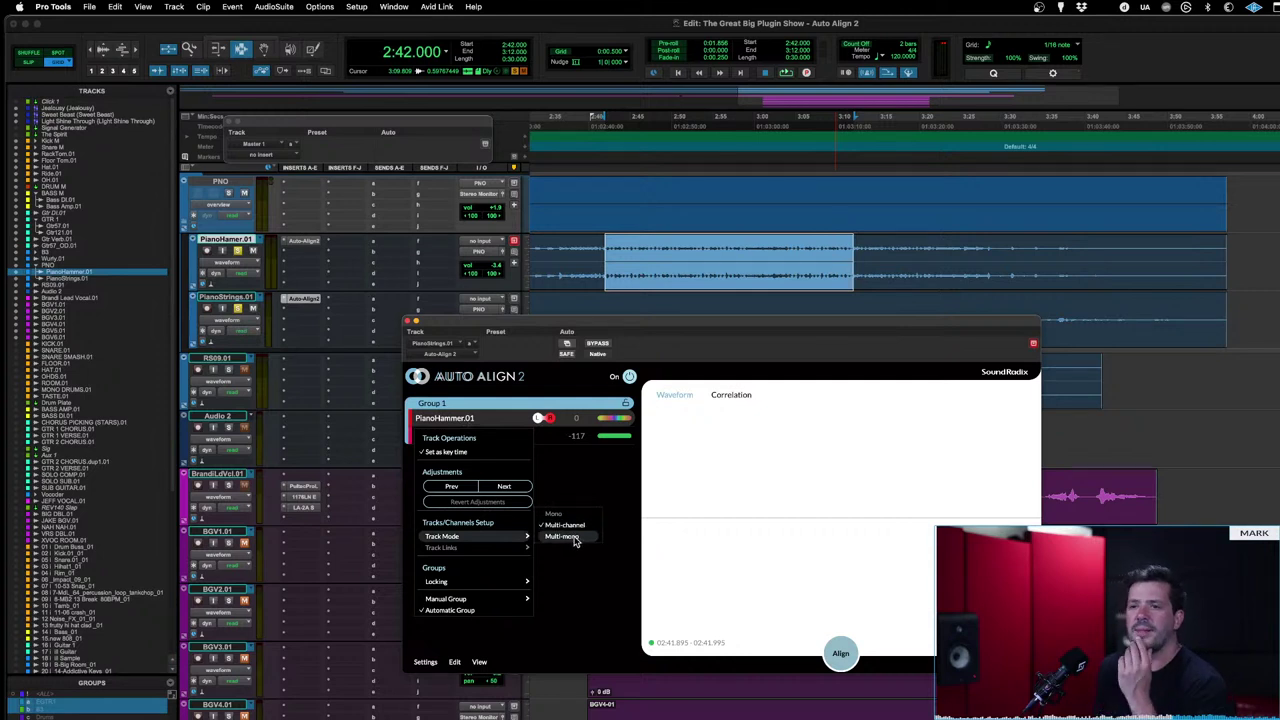
pyautogui.click(562, 537)
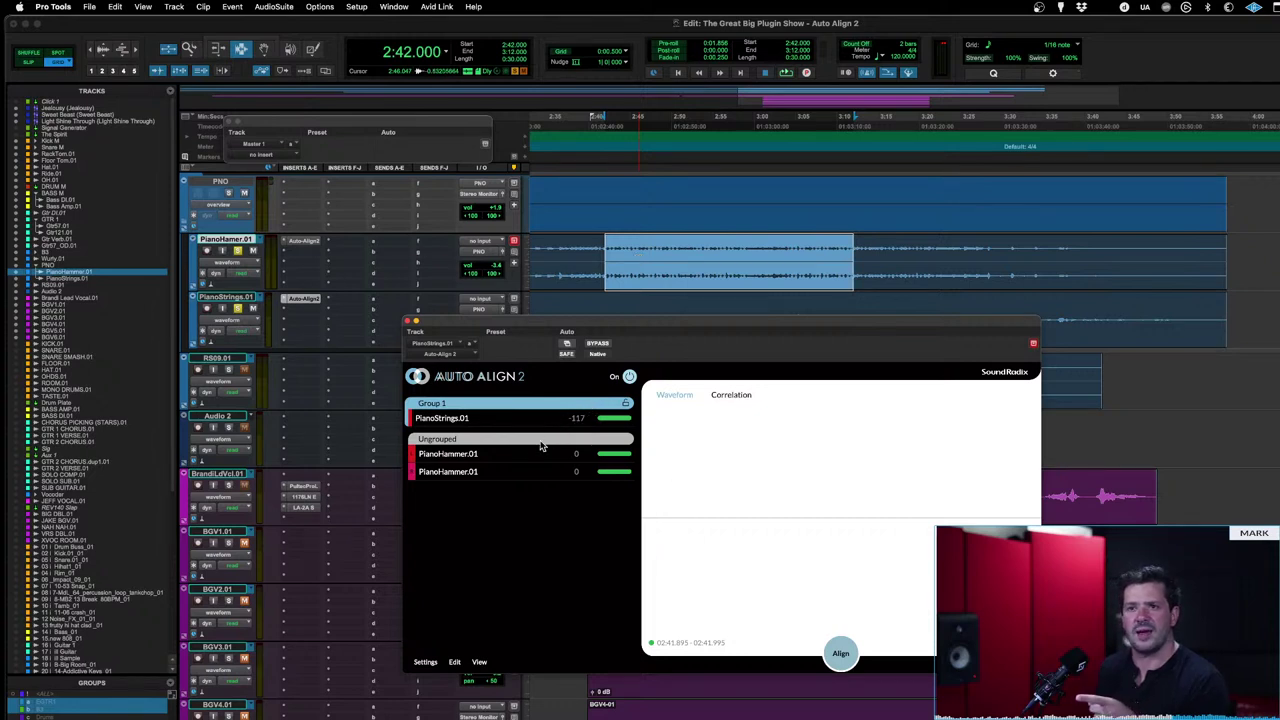
# Step: Return the ungrouped PianoHammer.01 channels to Multi-channel track mode in Auto-Align 2
pyautogui.click(505, 456)
pyautogui.rightClick(505, 478)
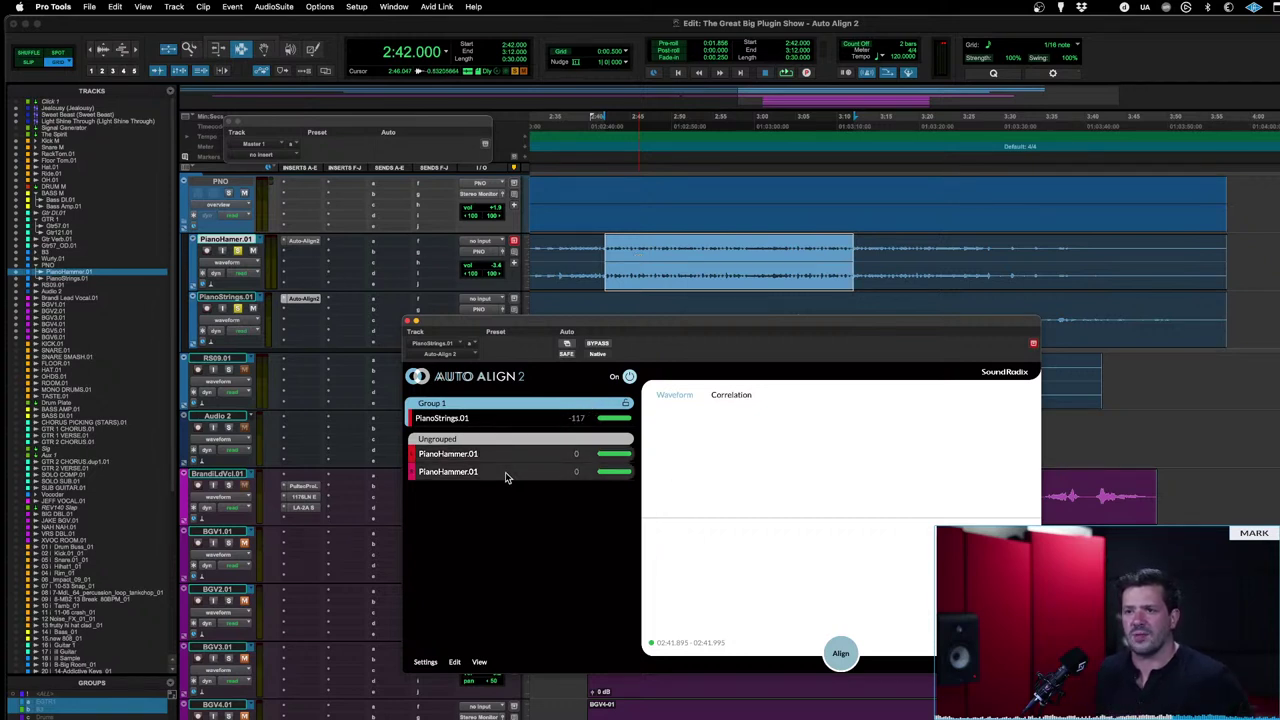
pyautogui.moveTo(476, 593)
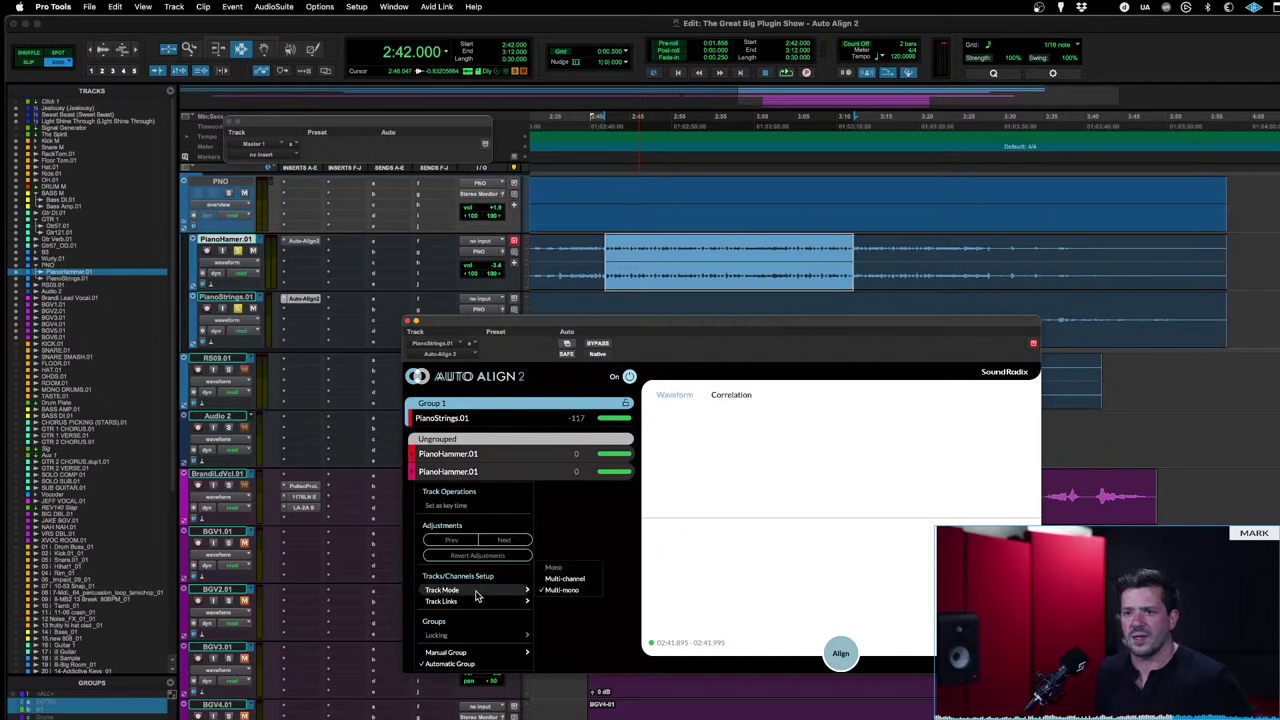
pyautogui.click(564, 579)
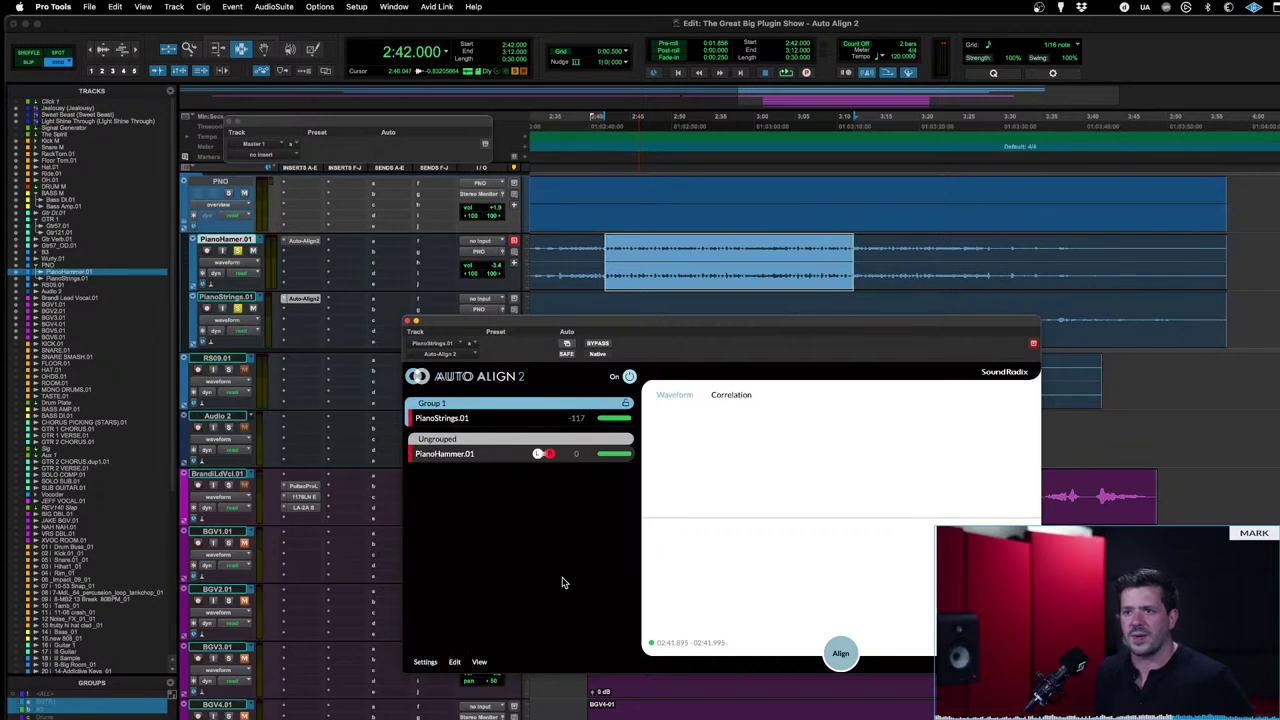
# Step: Switch PianoHammer.01 to Multi-mono track mode and align its two channels with PianoStrings.01
pyautogui.rightClick(484, 458)
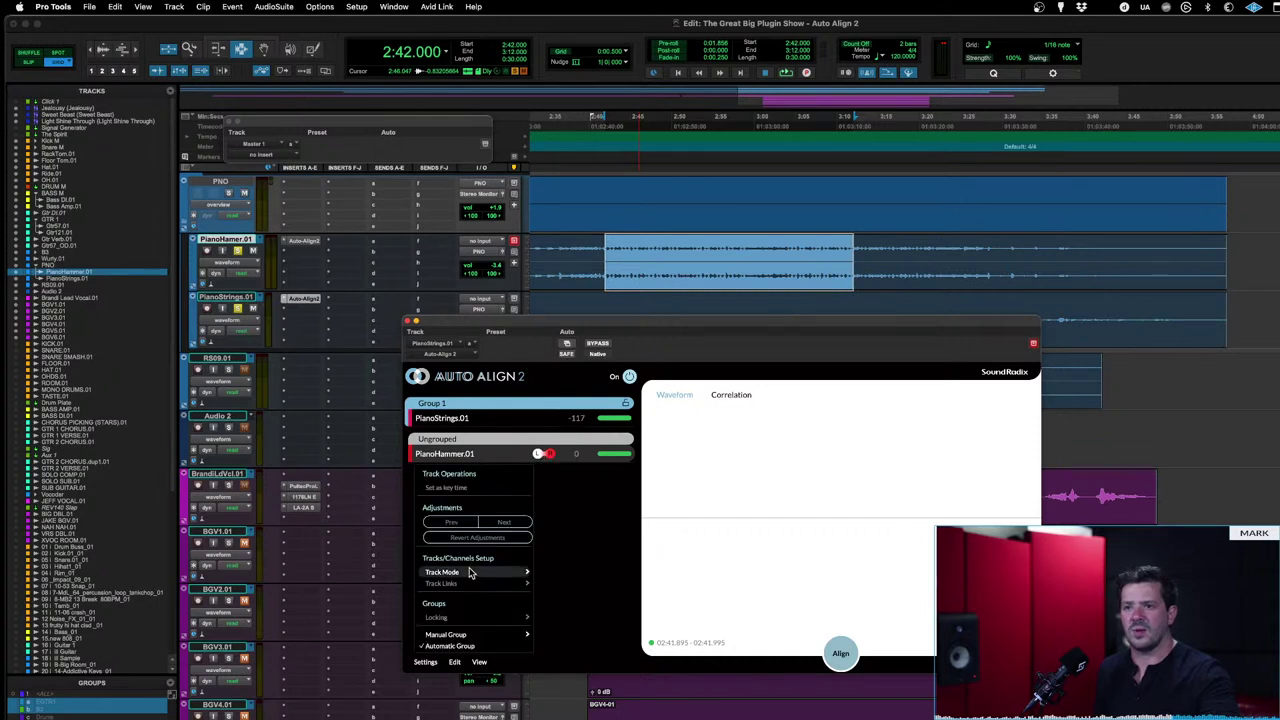
pyautogui.click(561, 573)
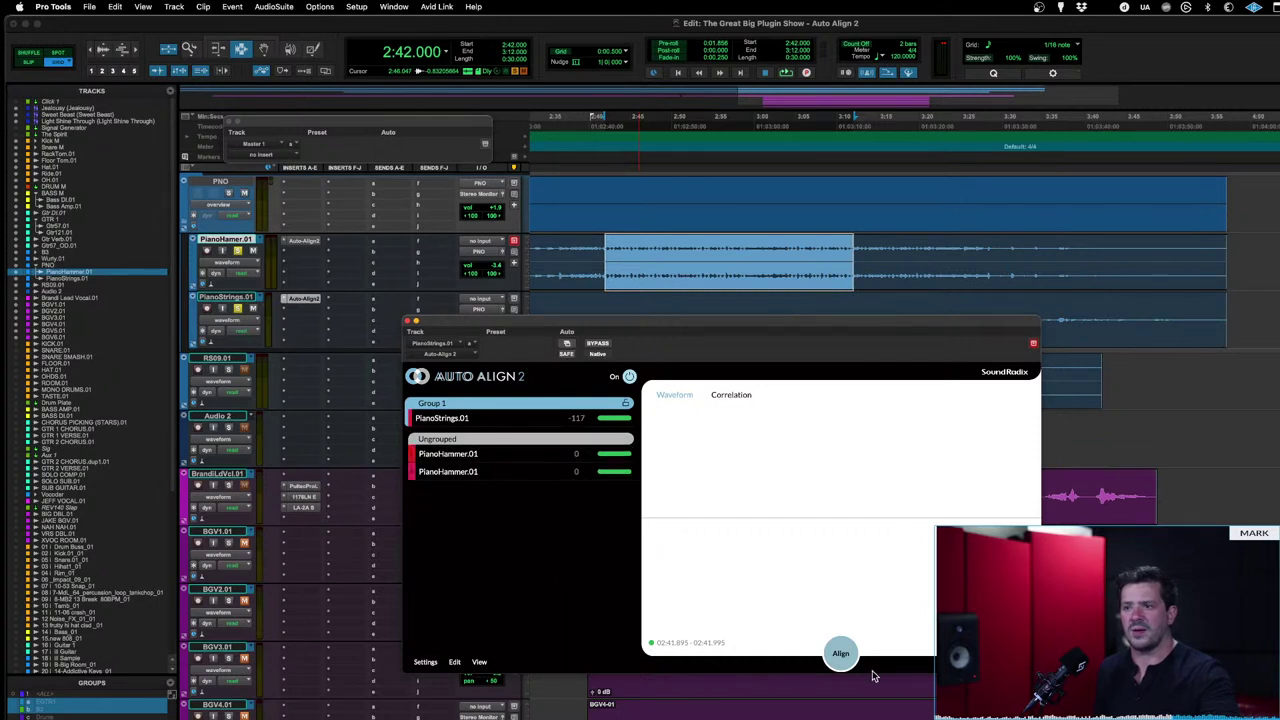
pyautogui.click(838, 653)
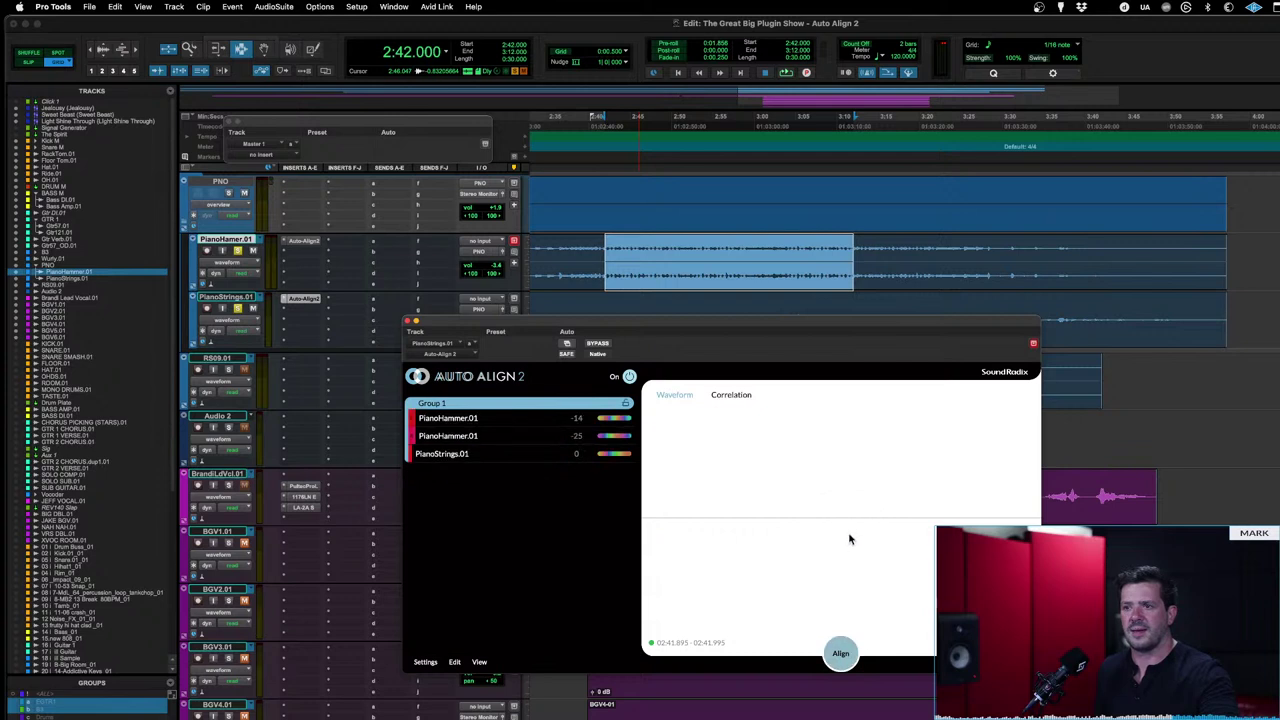
pyautogui.click(545, 440)
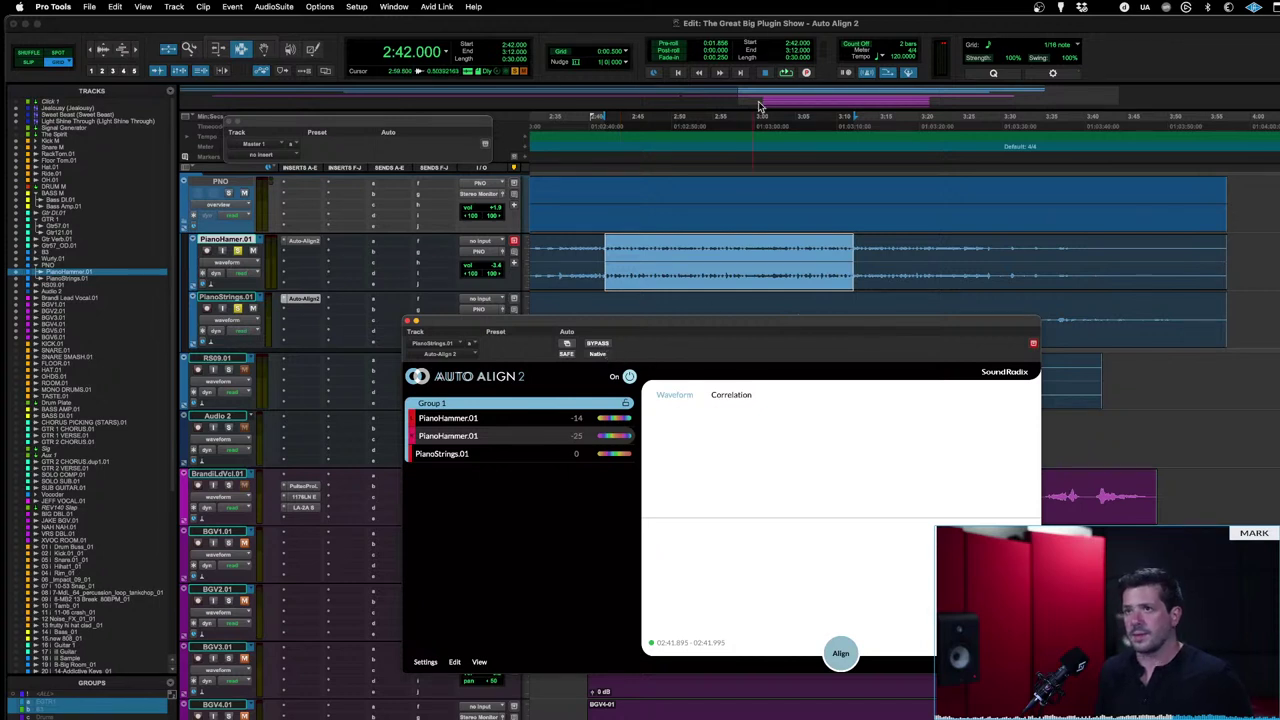
# Step: Play the selected piano range and compare the sound with Auto-Align 2 switched off and on
pyautogui.press('space')
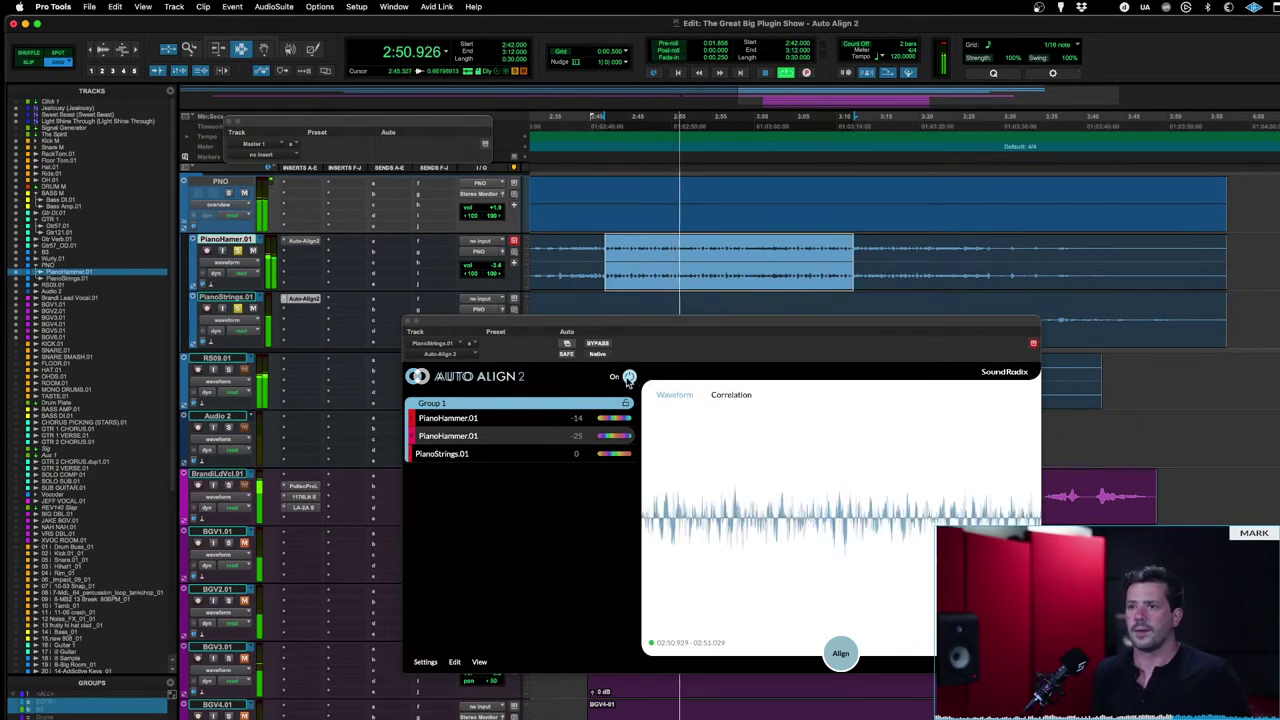
pyautogui.press('space')
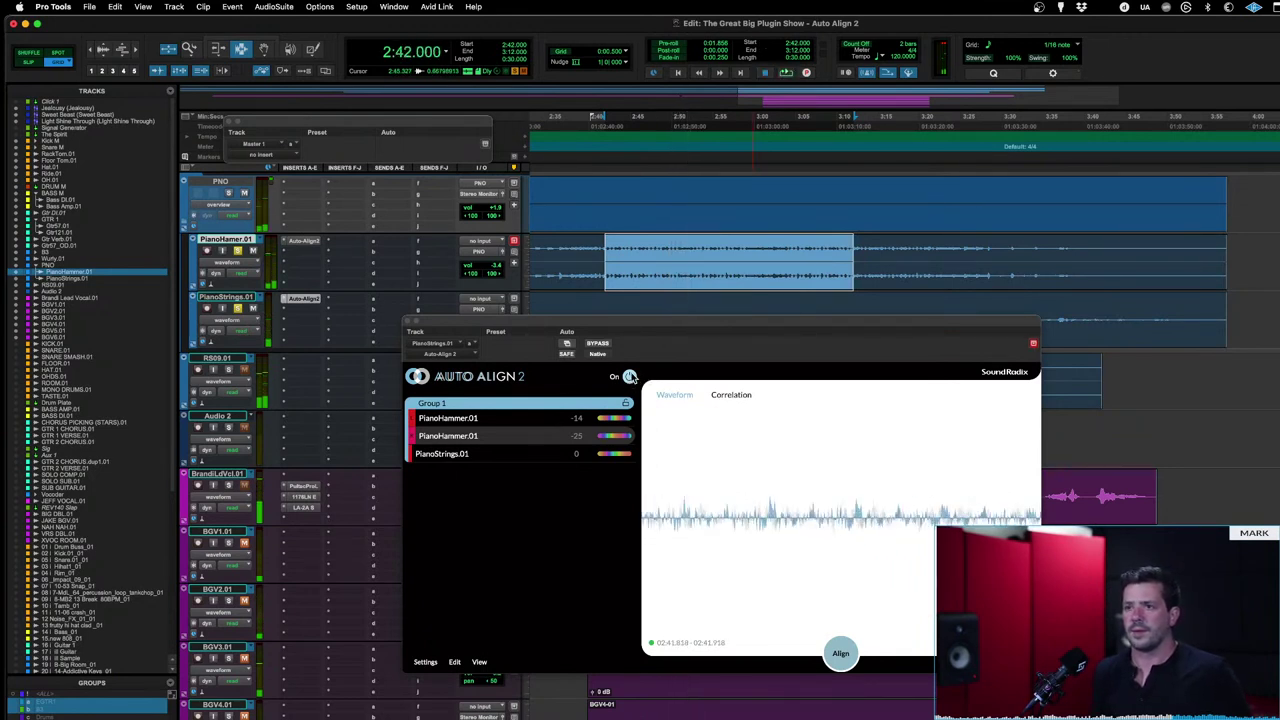
pyautogui.press('space')
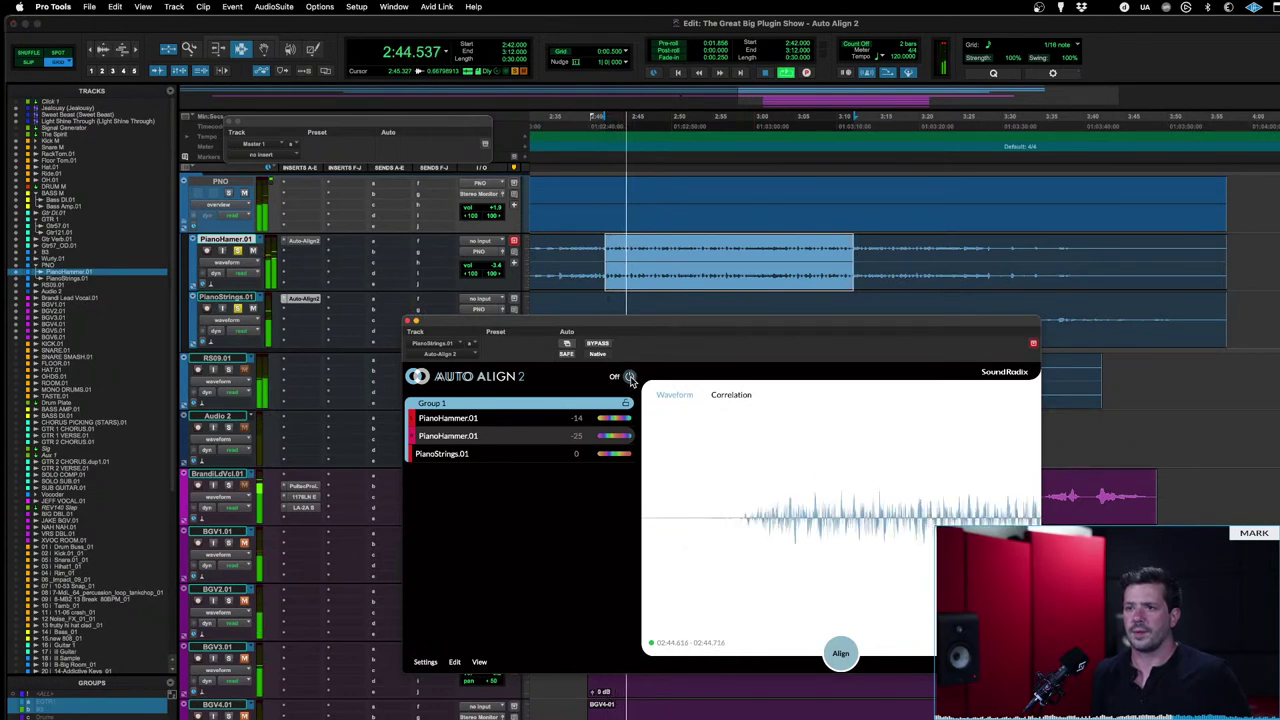
pyautogui.click(629, 377)
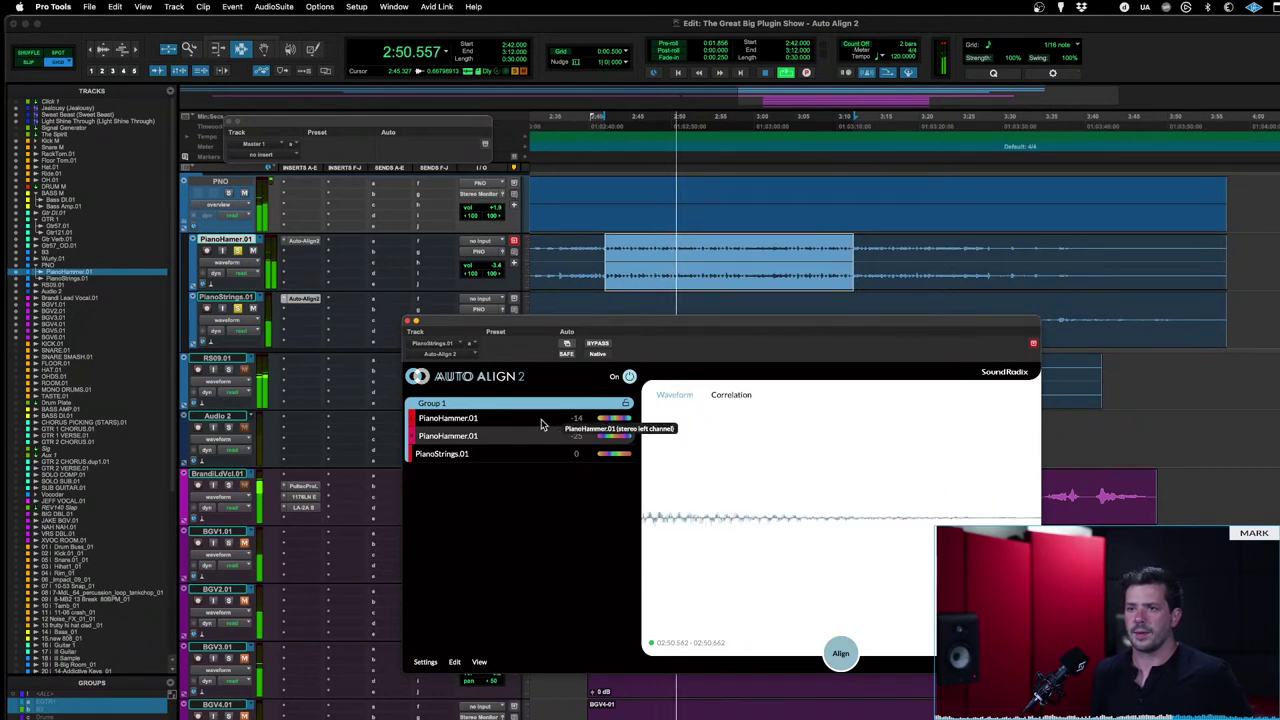
pyautogui.press('space')
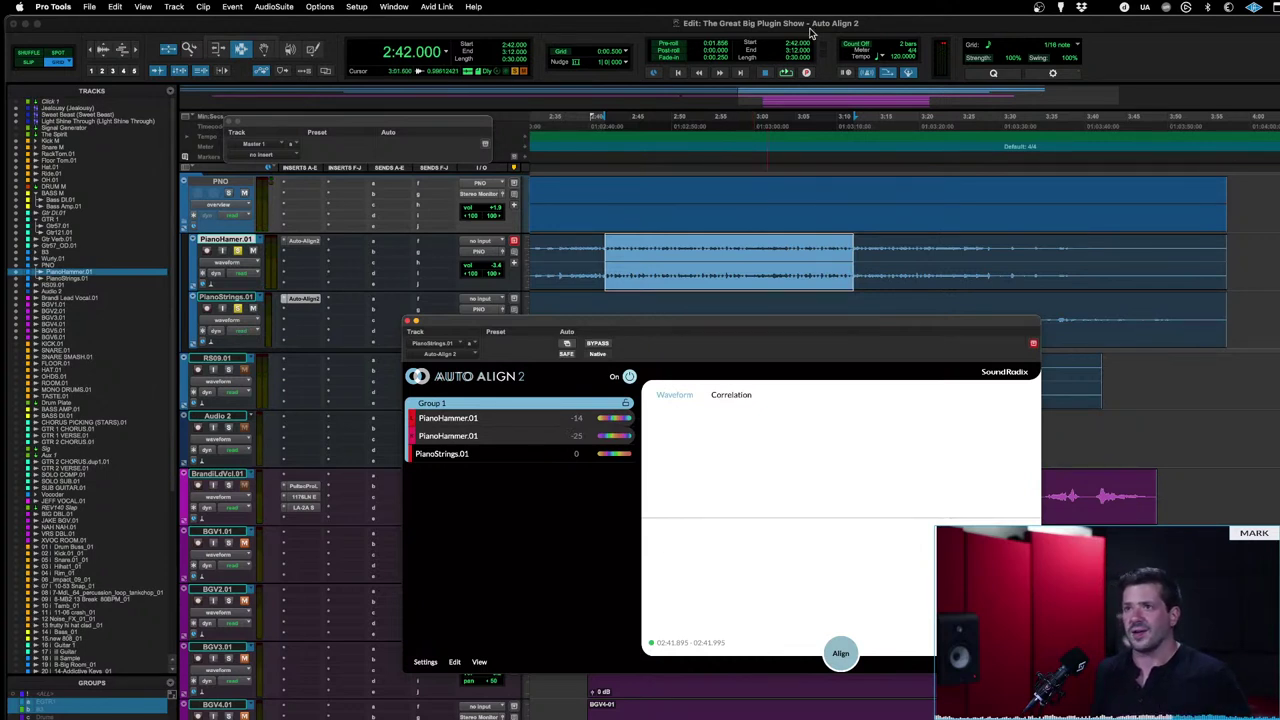
# Step: Replay the selection and audition PianoHammer.01 in Multi-channel track mode
pyautogui.press('space')
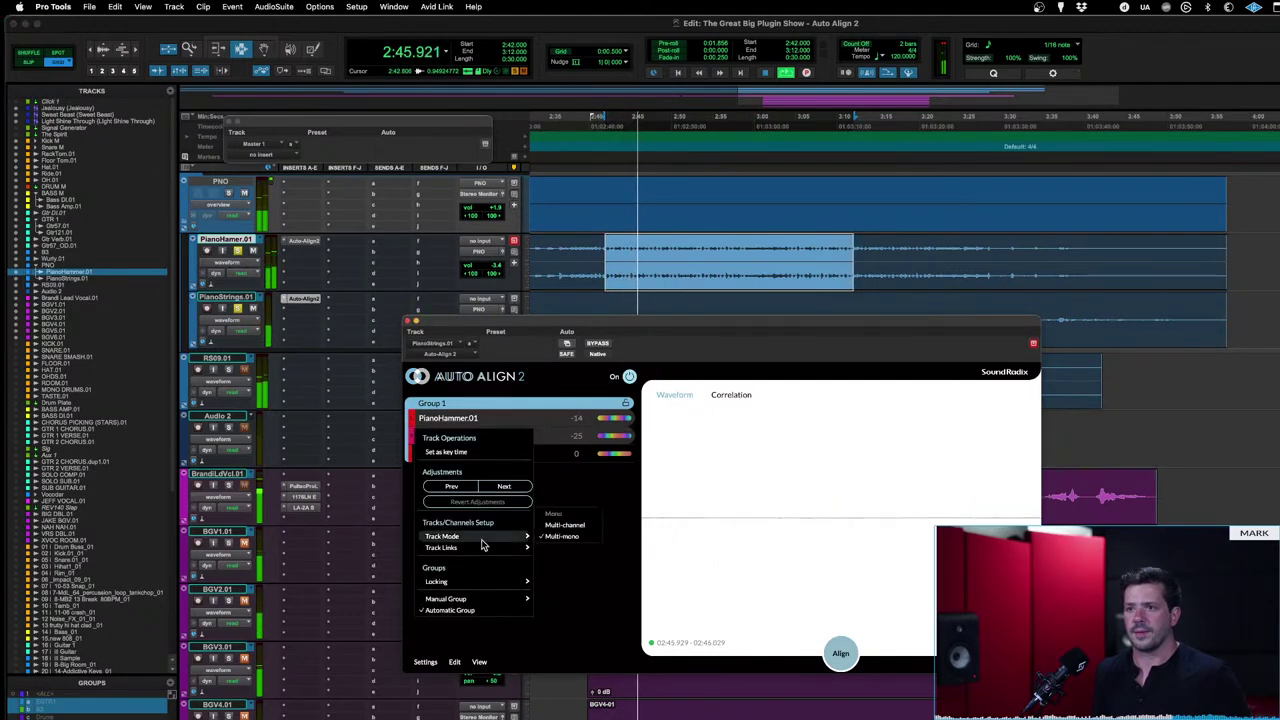
pyautogui.moveTo(480, 536)
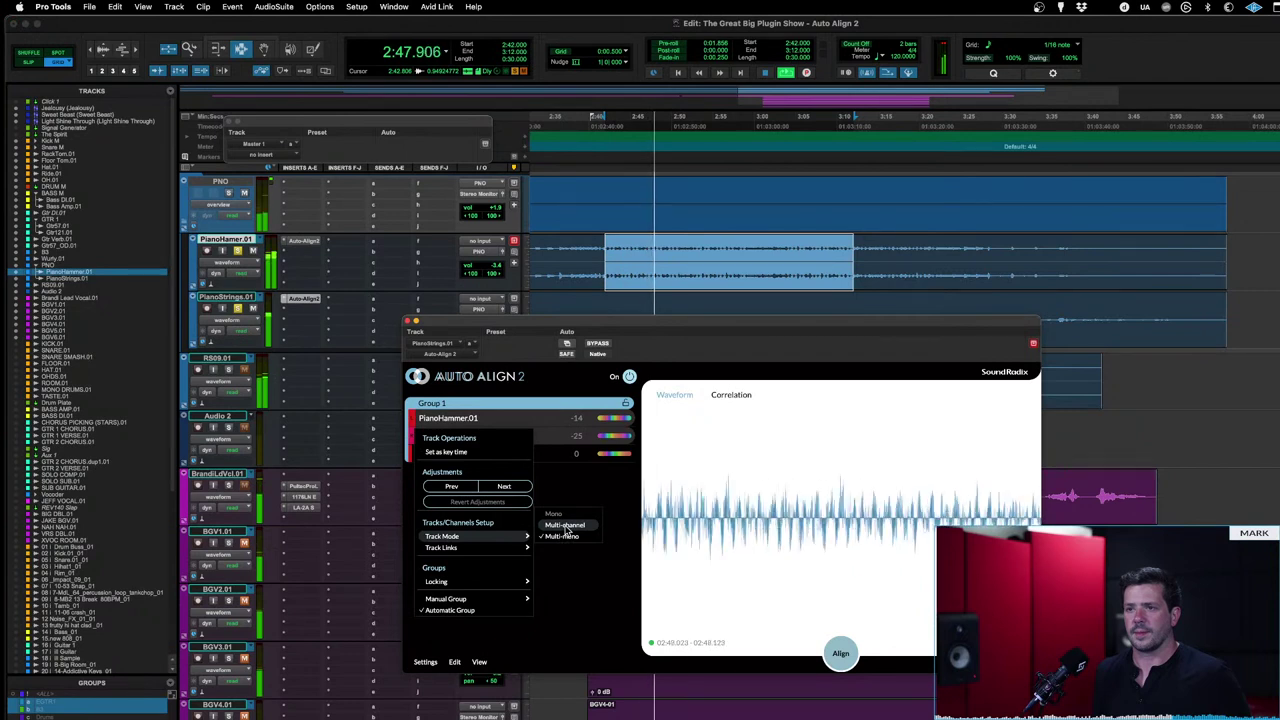
pyautogui.click(565, 526)
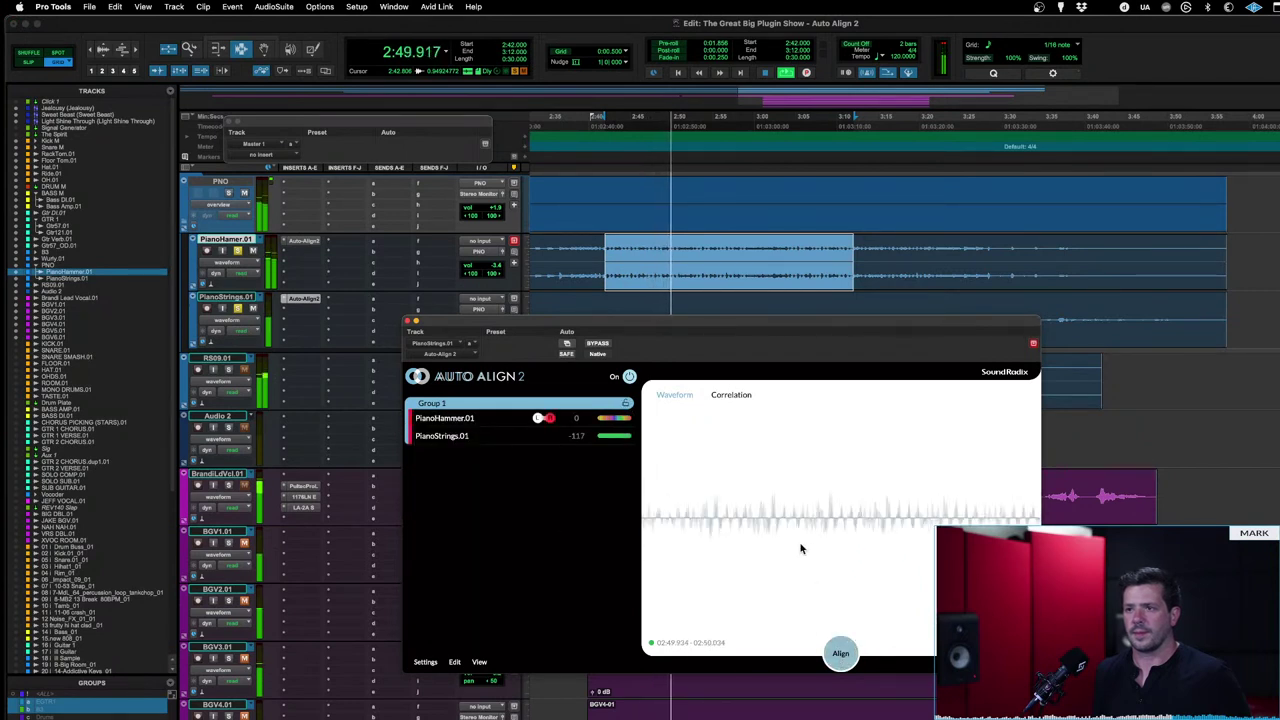
# Step: Set PianoHammer.01 to Multi-mono during playback and run the alignment with PianoStrings.01 again
pyautogui.click(508, 421)
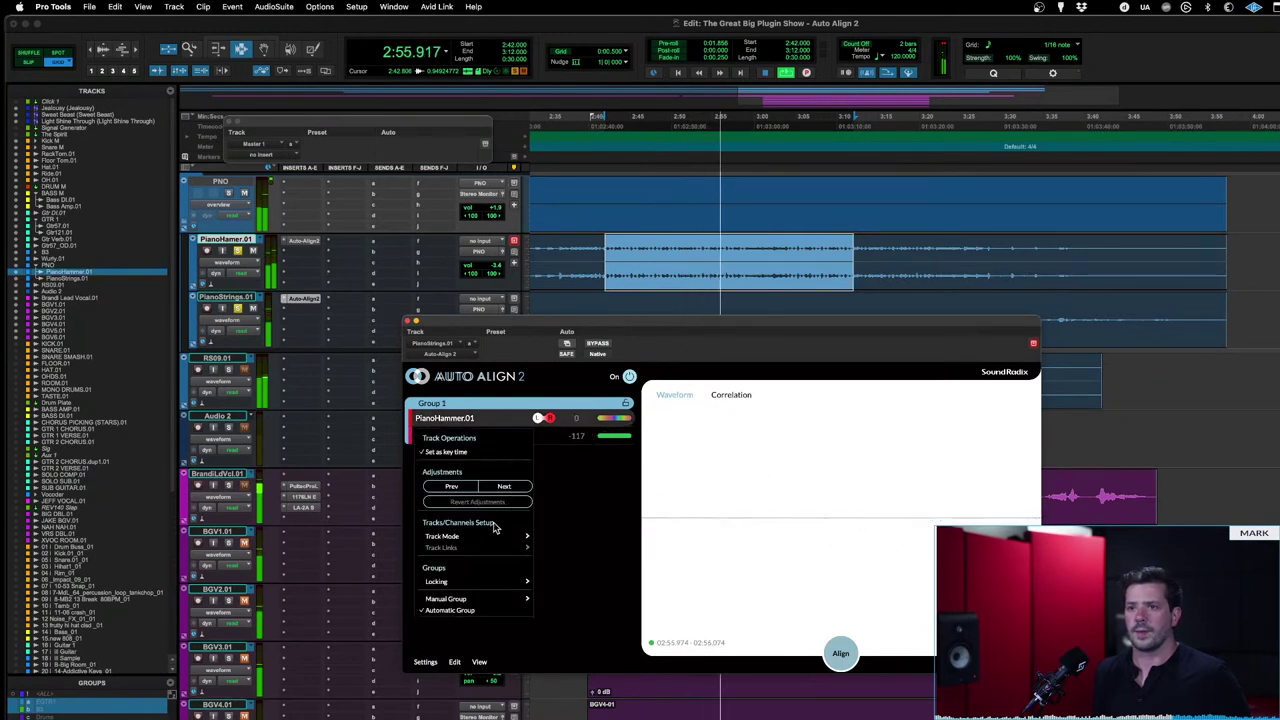
pyautogui.moveTo(490, 536)
pyautogui.click(556, 537)
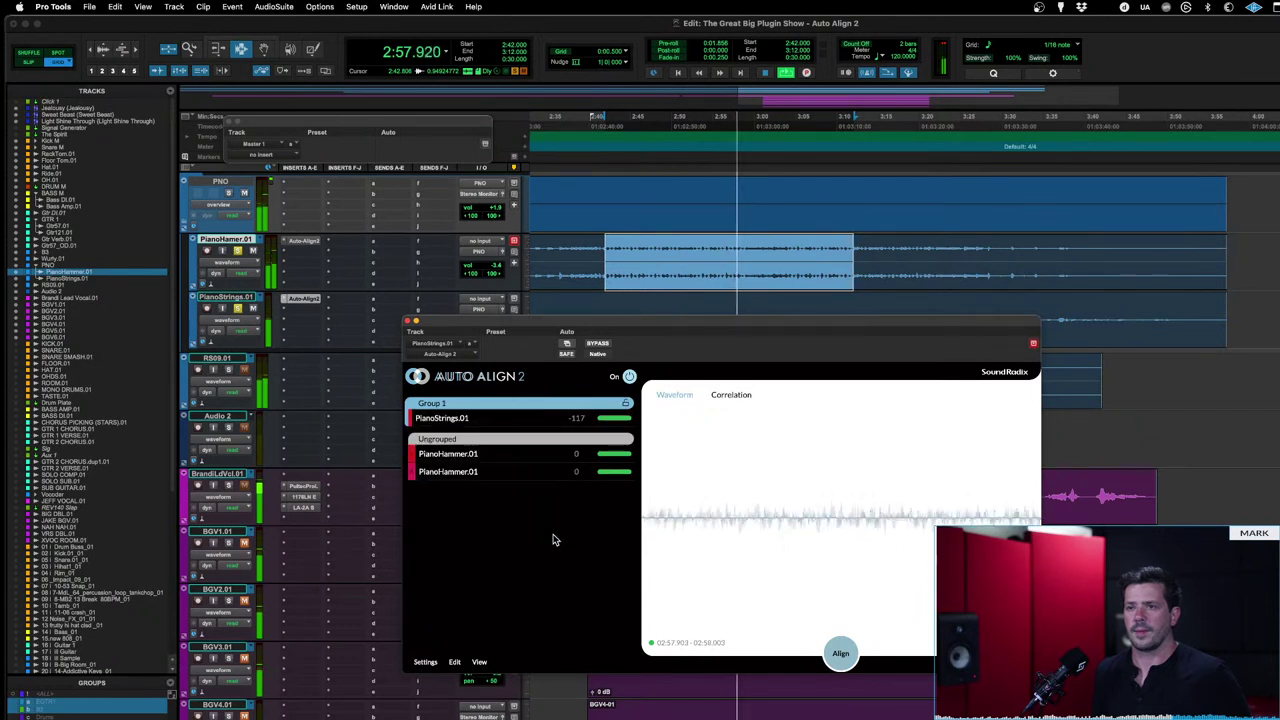
pyautogui.click(838, 652)
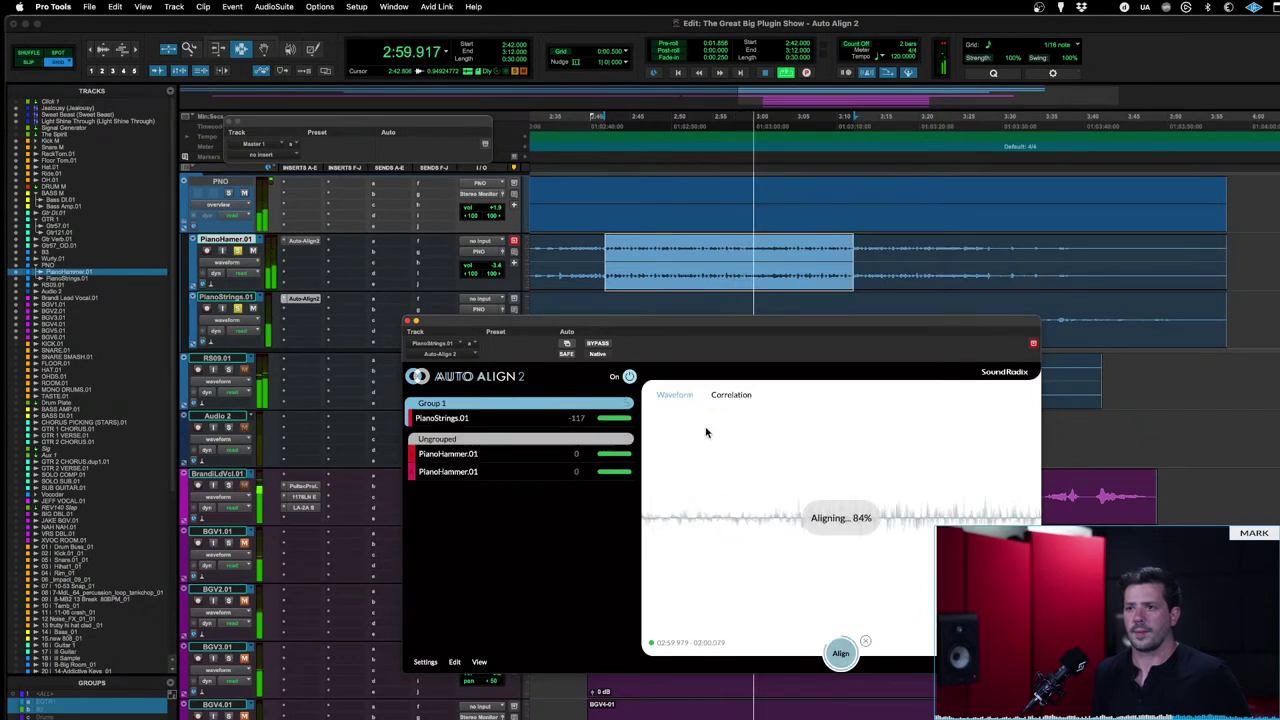
# Step: Restart playback from the start of the selection to audition the Multi-mono piano alignment, and stop it
pyautogui.press('space')
pyautogui.press('space')
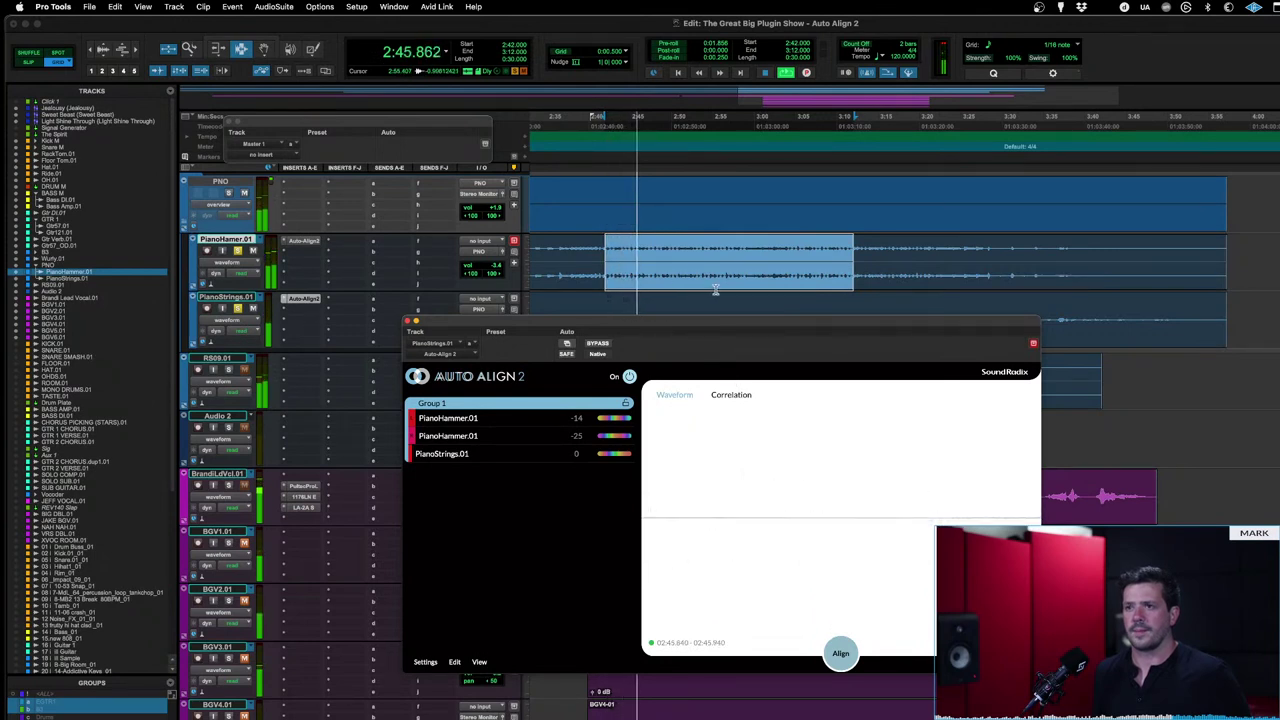
pyautogui.press('space')
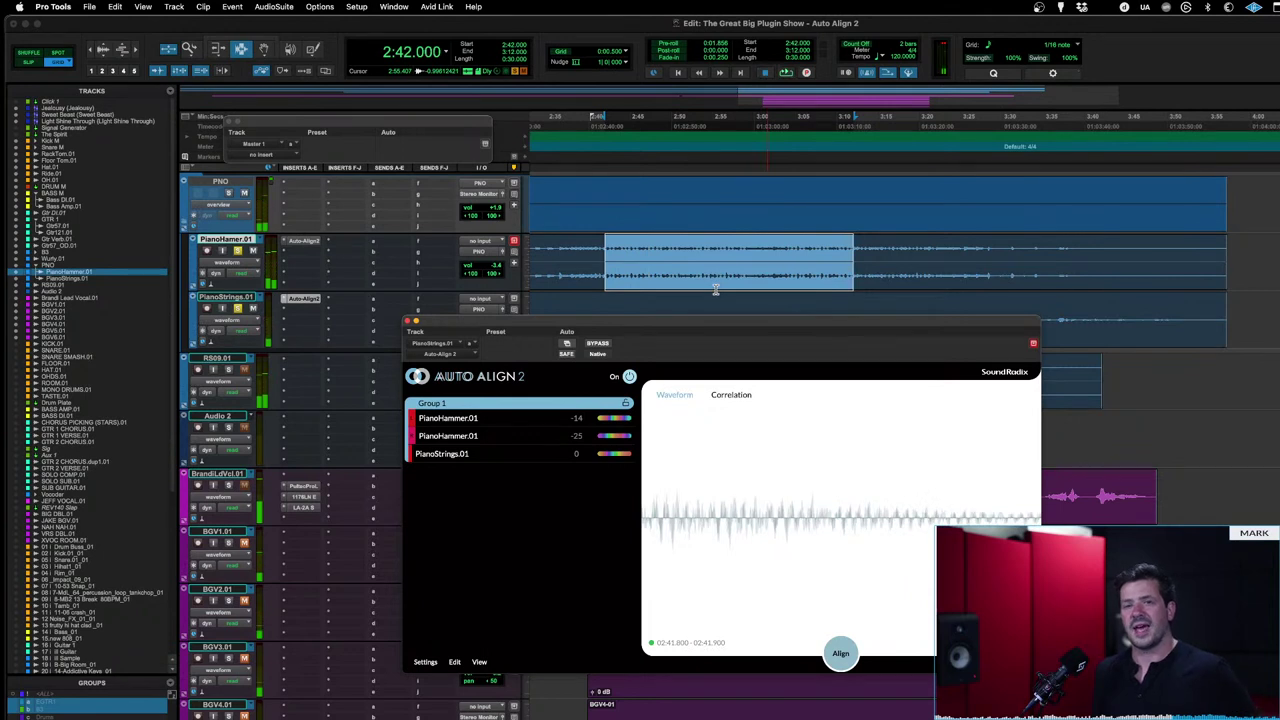